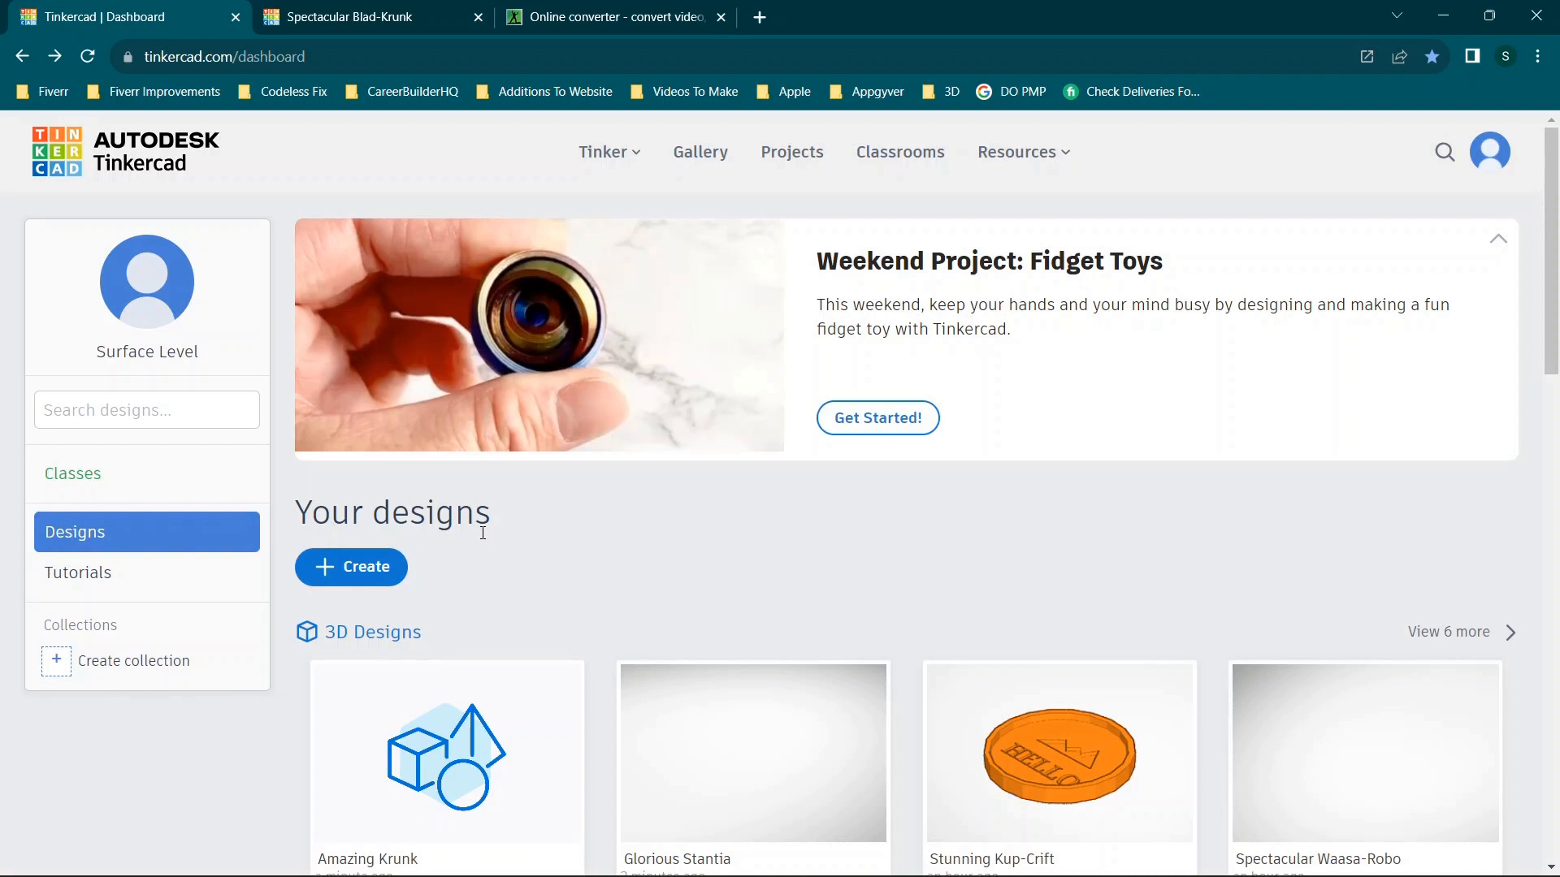
Create a new 3D design from the dashboard.
{"action": "left_click", "coordinate": [371, 569]}
{"action": "left_click", "coordinate": [385, 640]}
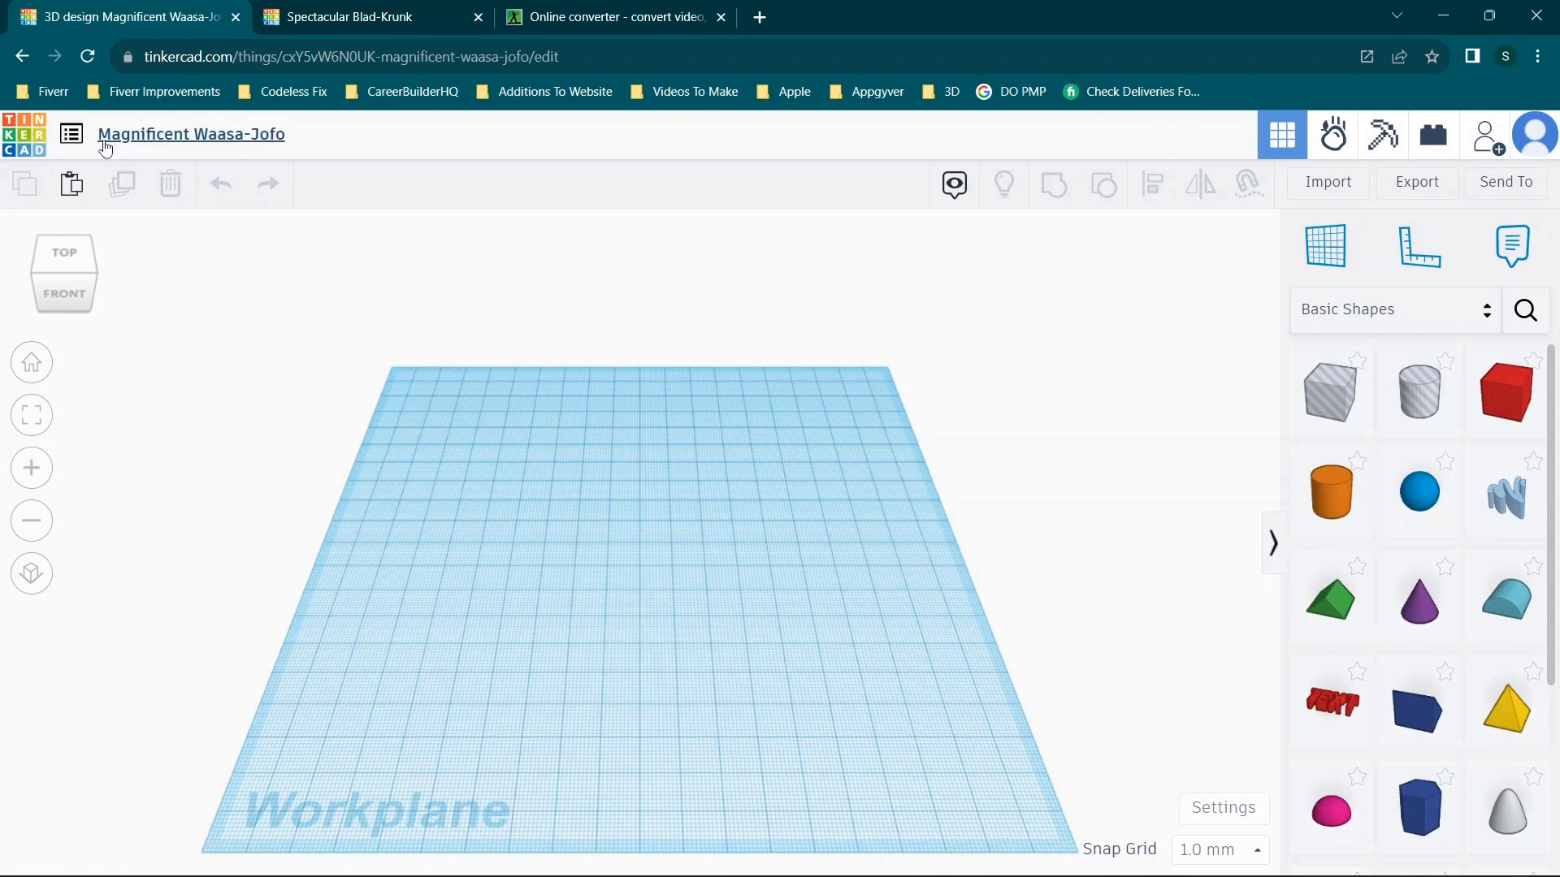
Open the design's name for editing without changing it, and view the list of current and recent designs.
{"action": "left_click", "coordinate": [183, 133]}
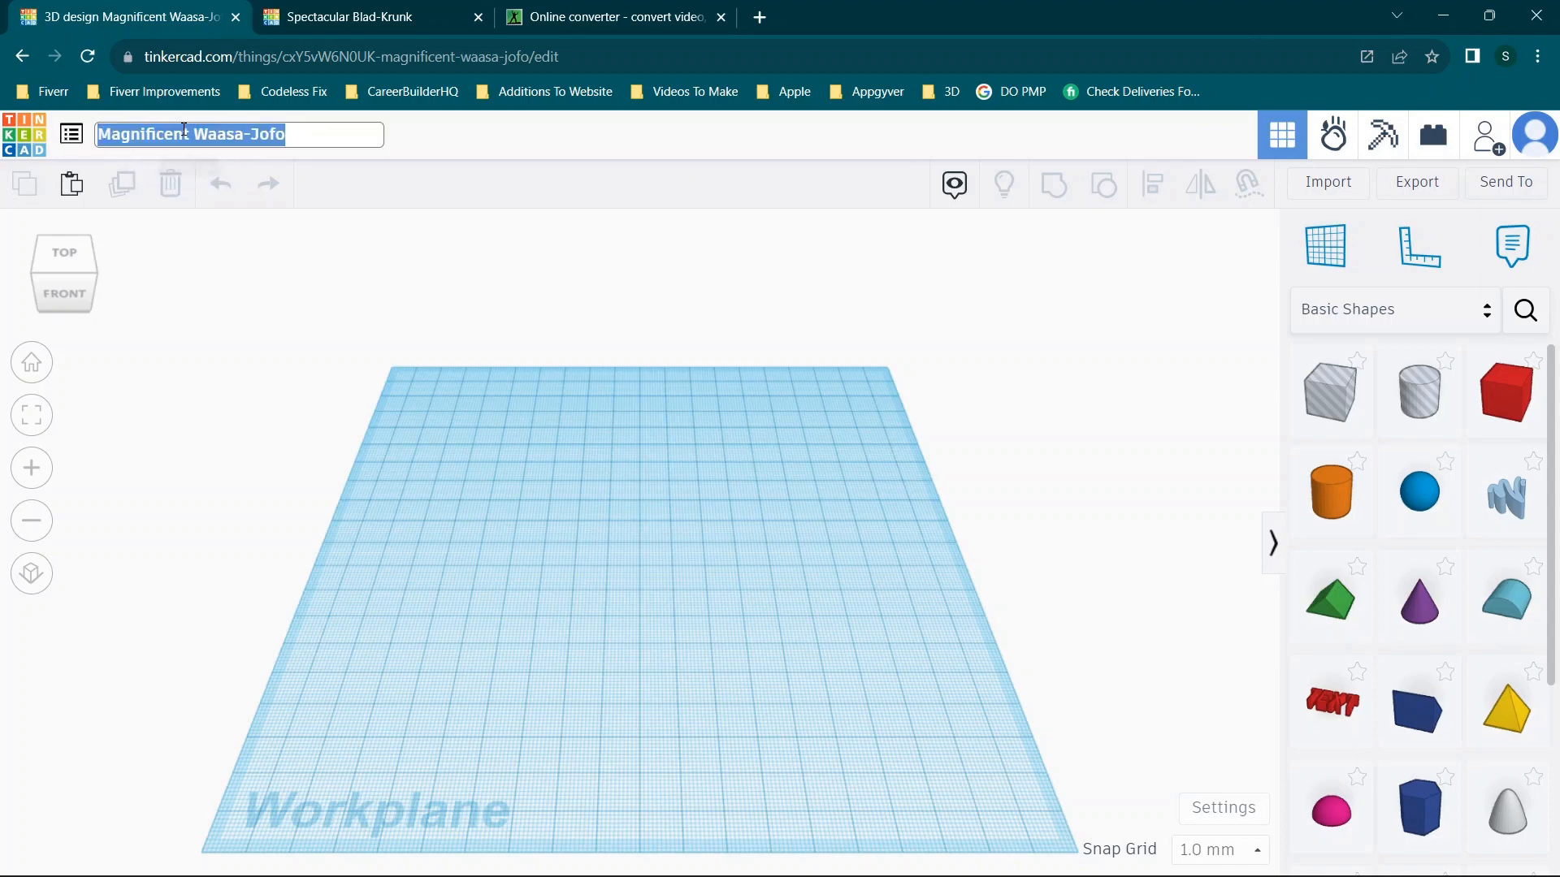
{"action": "left_click", "coordinate": [353, 383]}
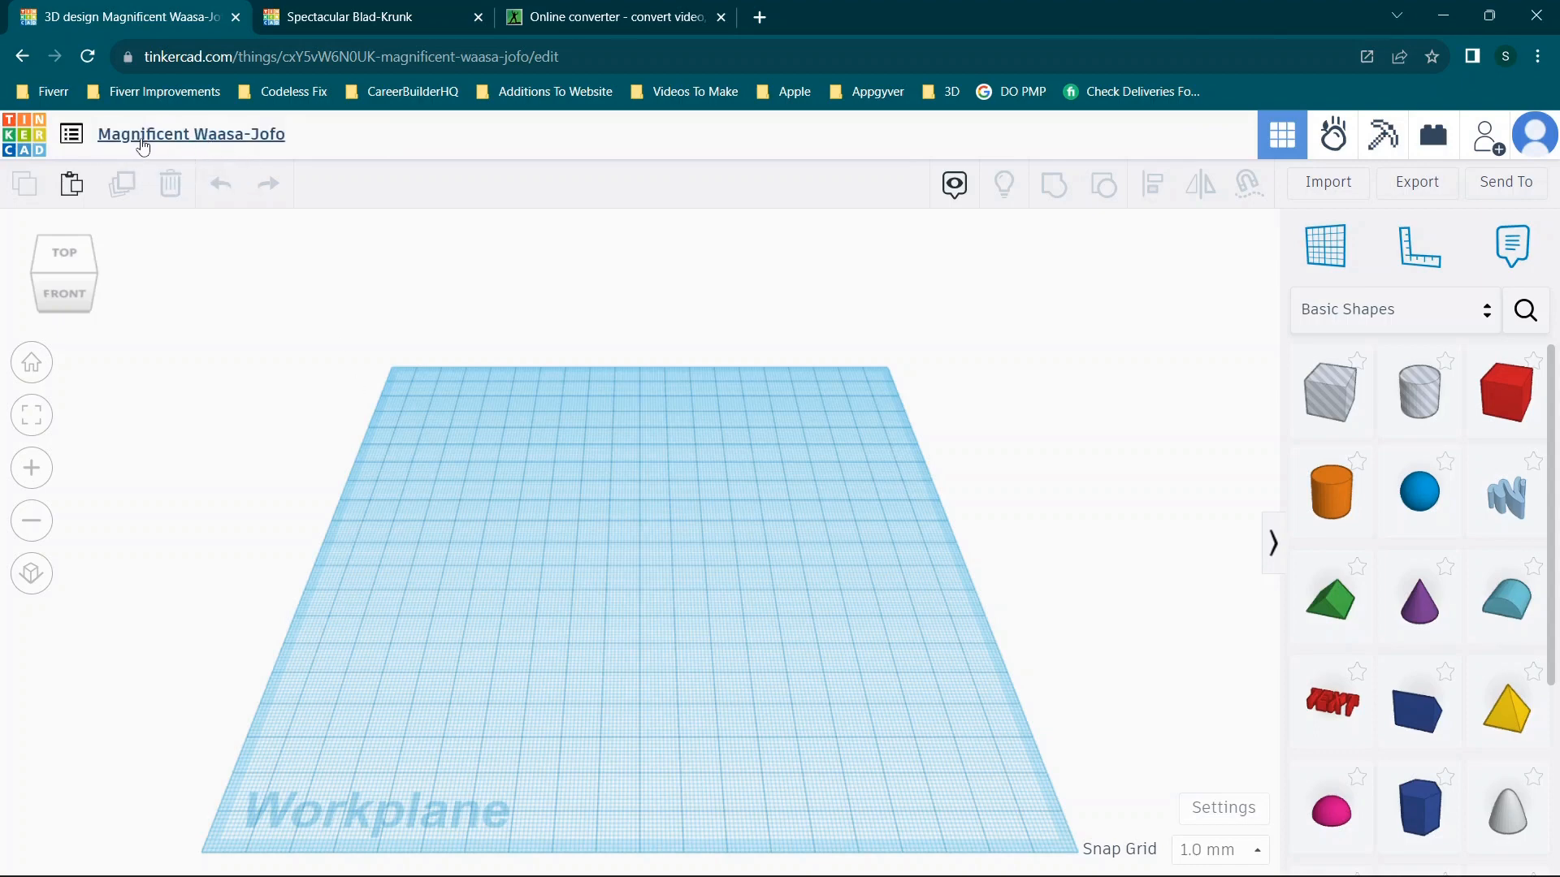
{"action": "left_click", "coordinate": [71, 135]}
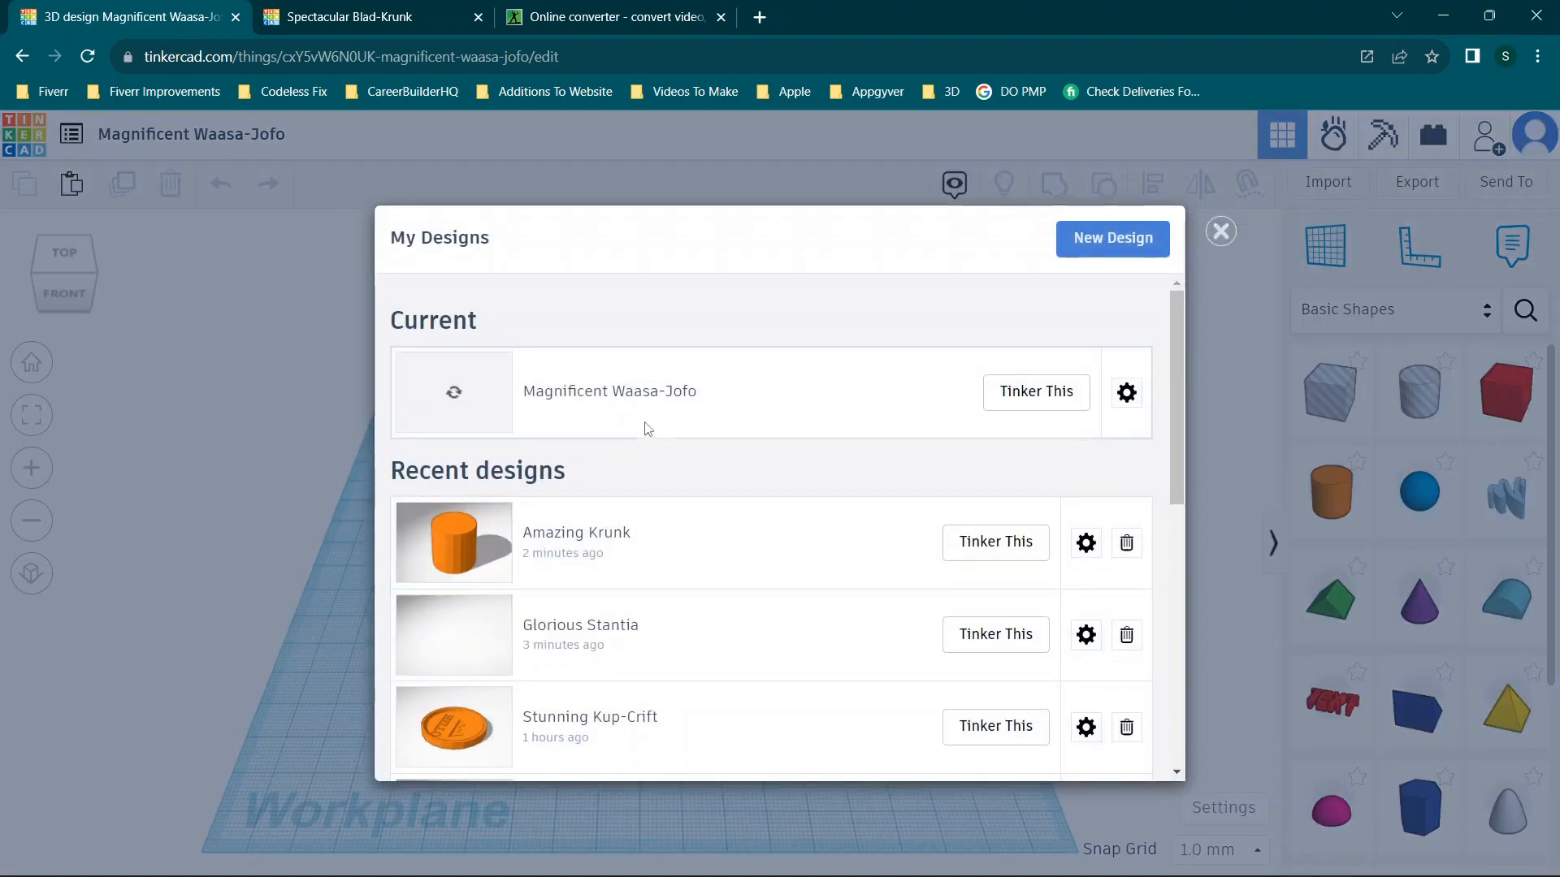
{"action": "left_click", "coordinate": [1220, 233]}
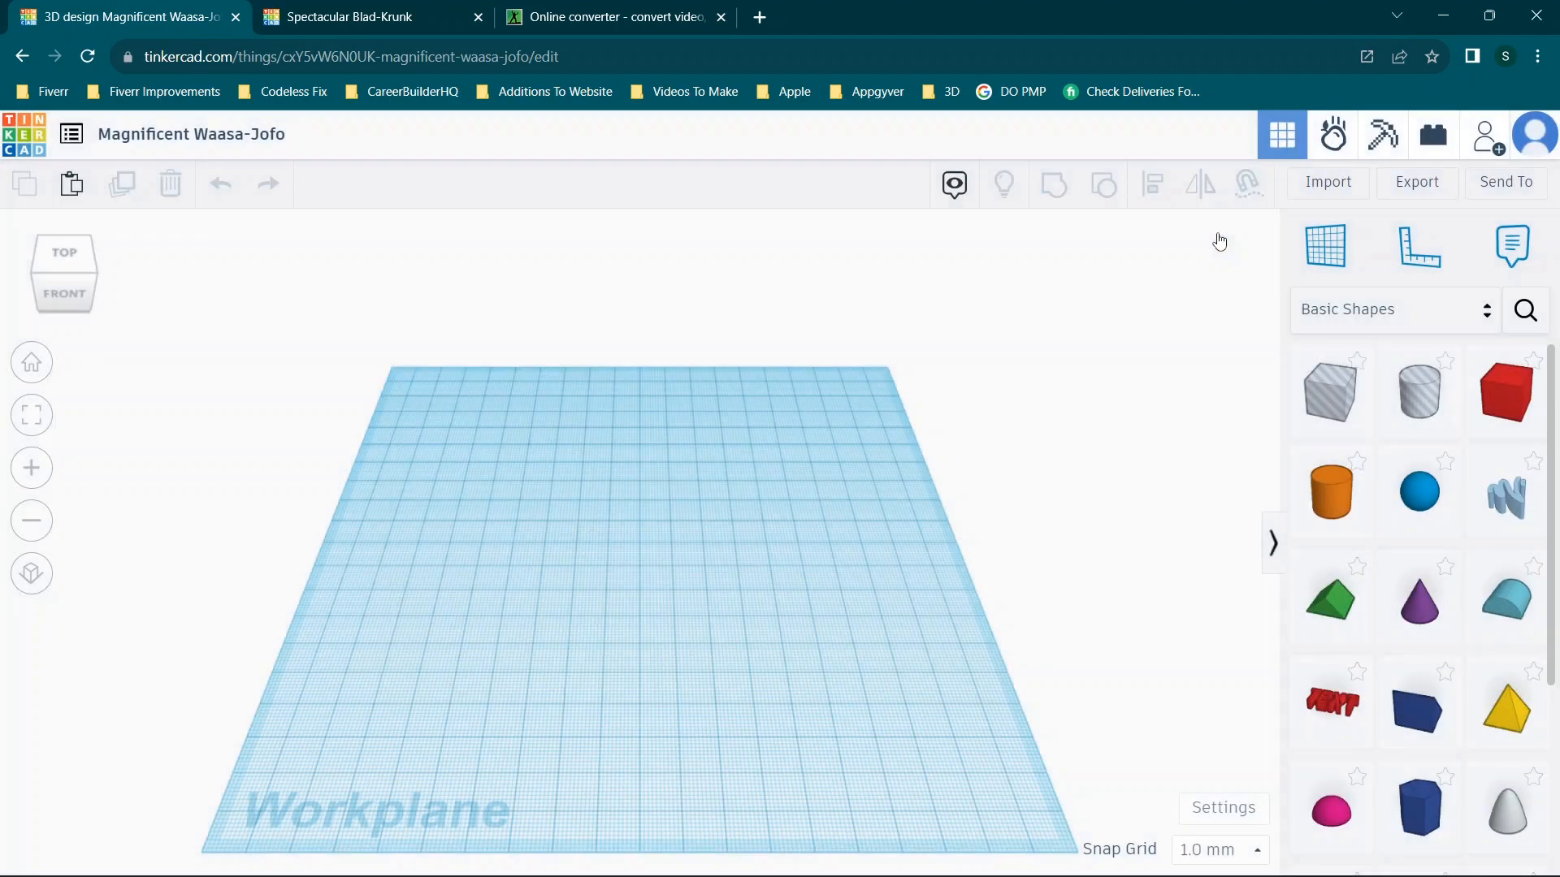
Examine the workplane from directly above and from several orbited angles, and restore the home view.
{"action": "left_click", "coordinate": [69, 264]}
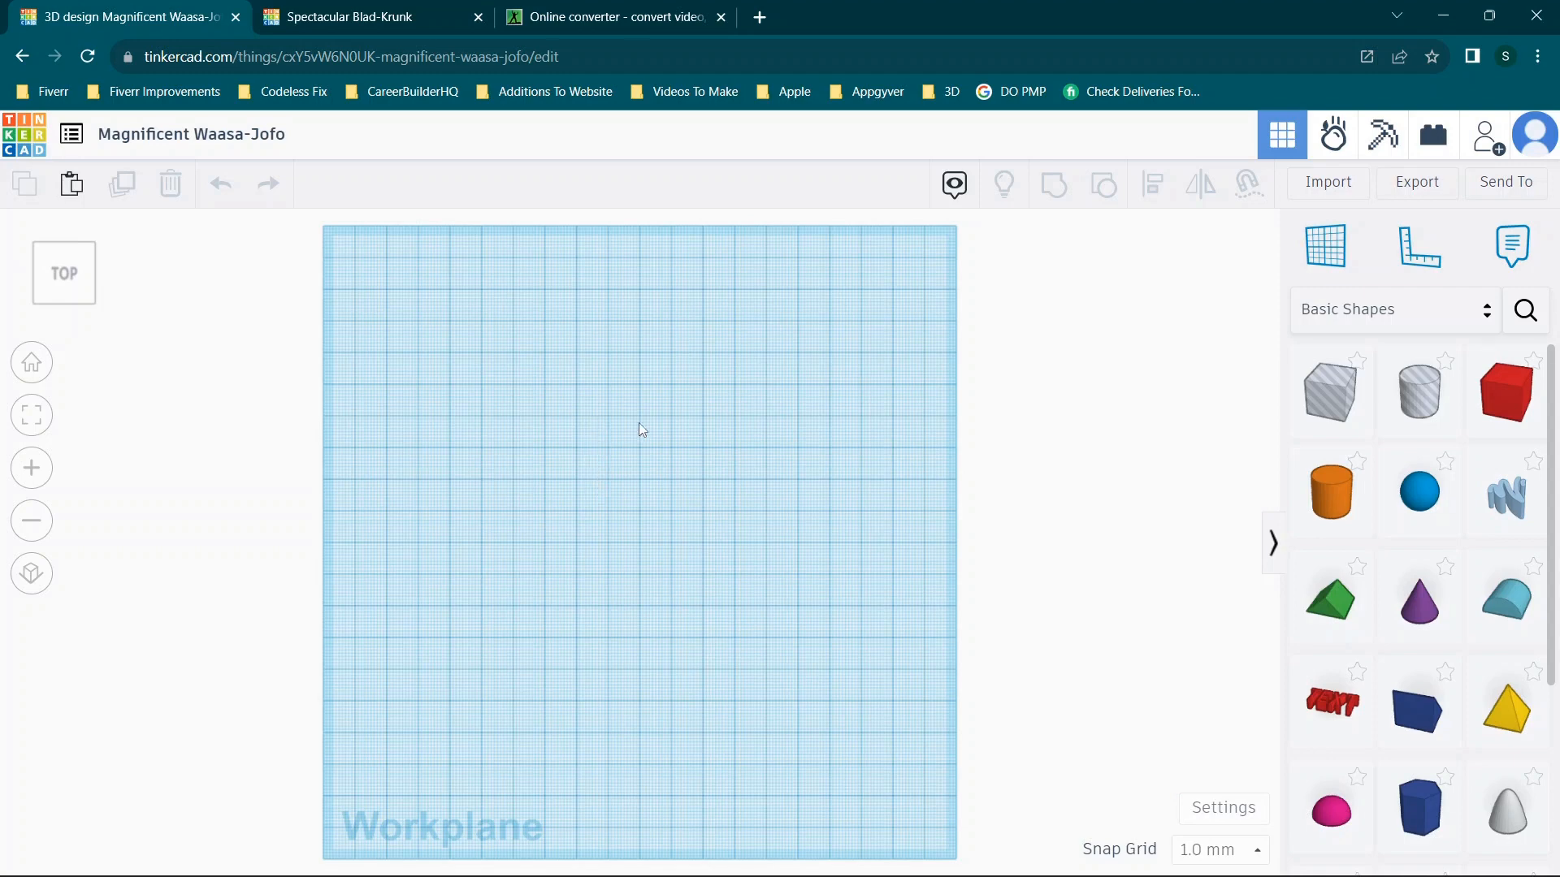
{"action": "right_click_drag", "start_coordinate": [638, 422], "coordinate": [629, 336]}
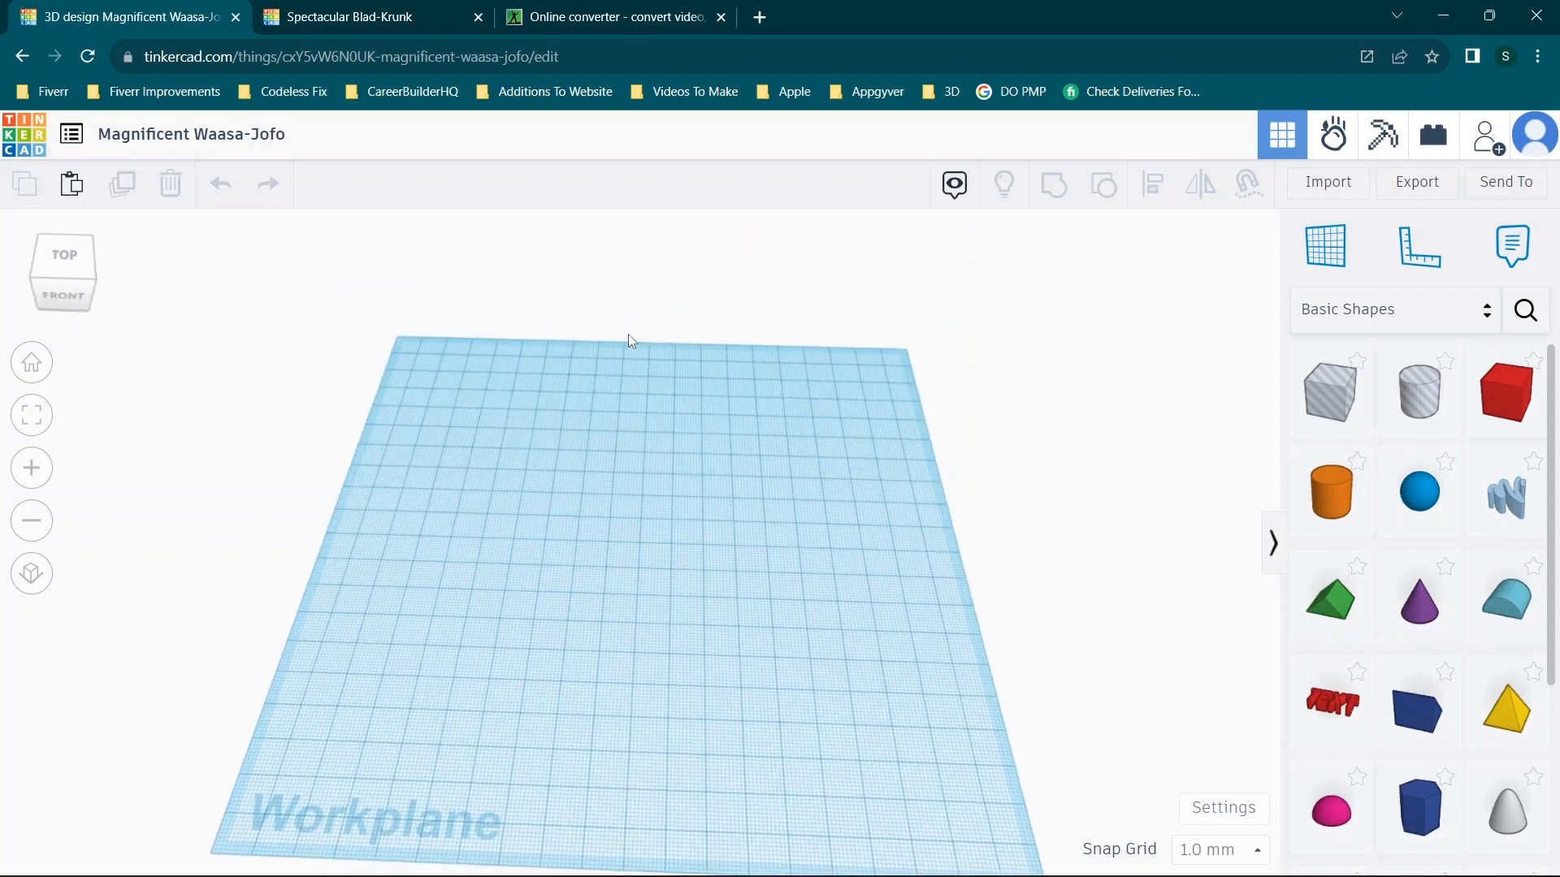
{"action": "left_click", "coordinate": [18, 366]}
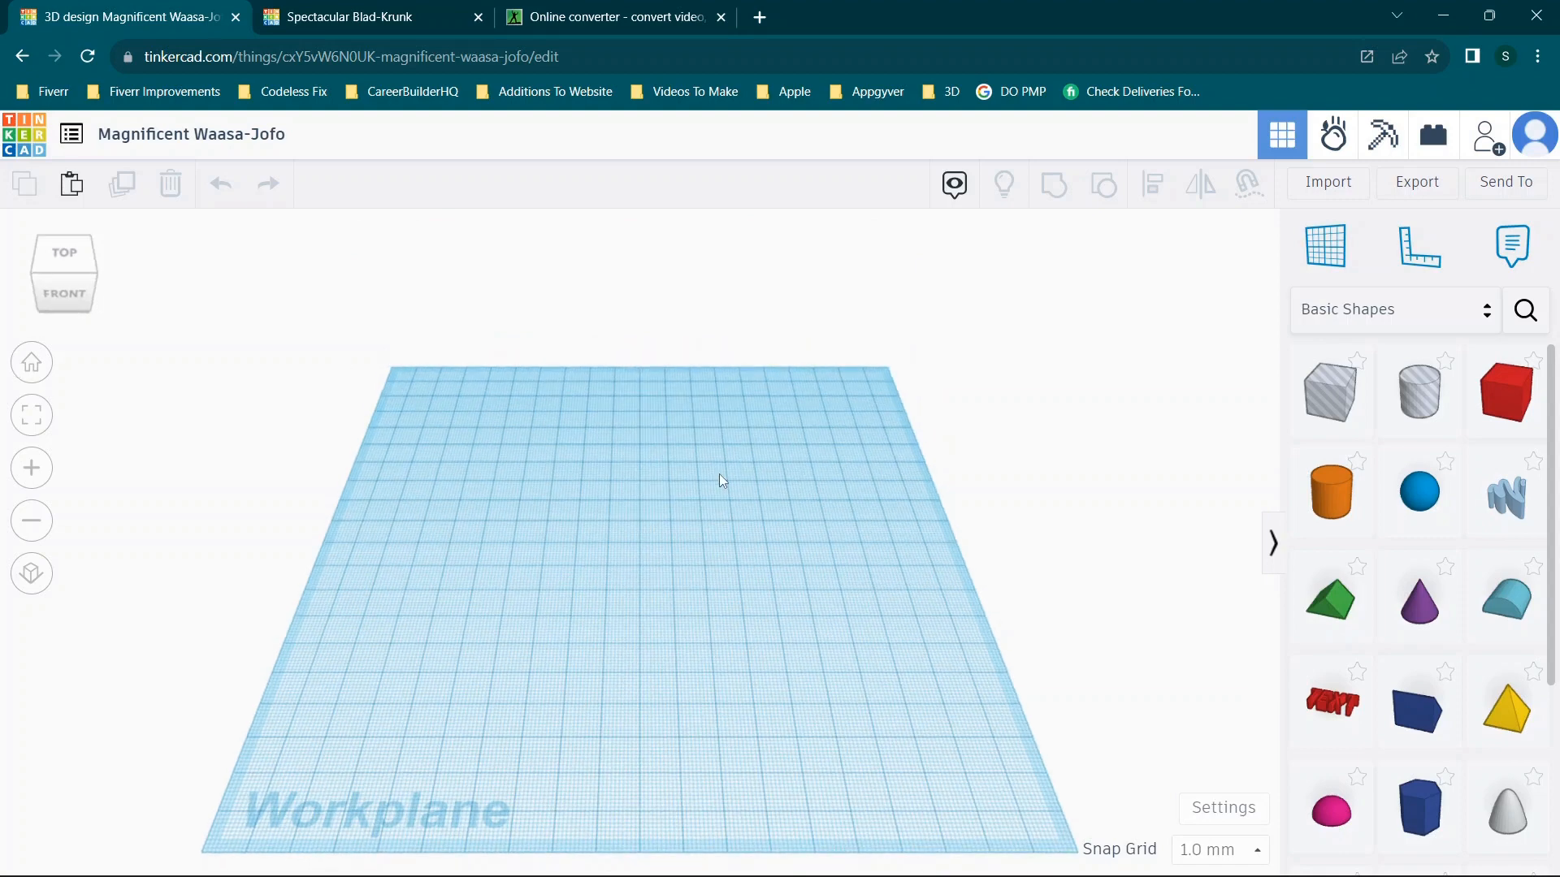
{"action": "right_click_drag", "start_coordinate": [721, 479], "coordinate": [386, 479]}
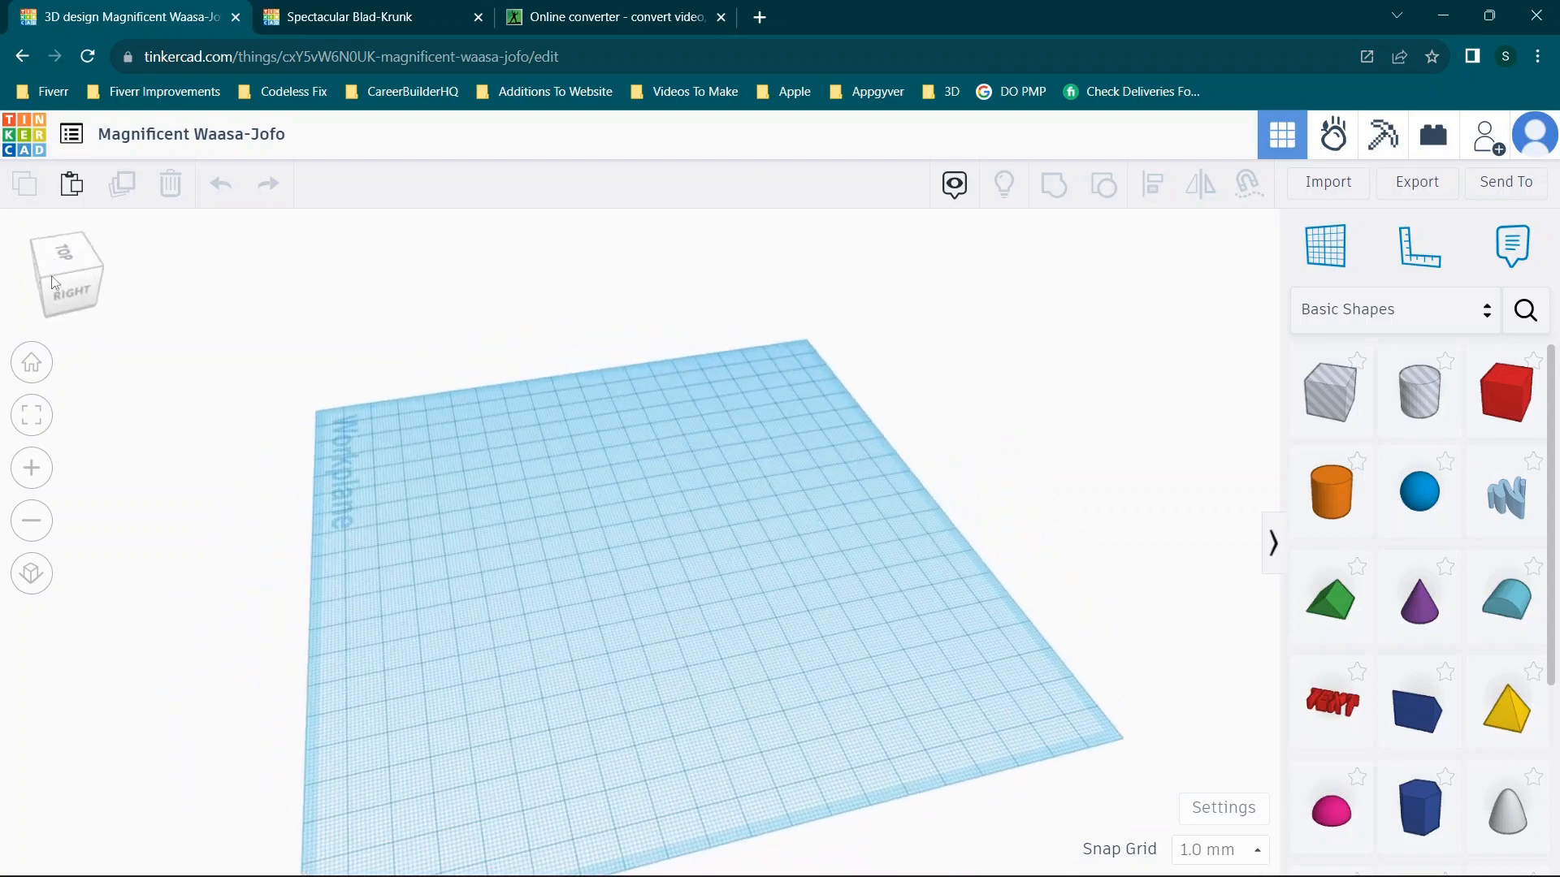
{"action": "right_click_drag", "start_coordinate": [713, 528], "coordinate": [577, 418]}
{"action": "right_click_drag", "start_coordinate": [736, 453], "coordinate": [1049, 546]}
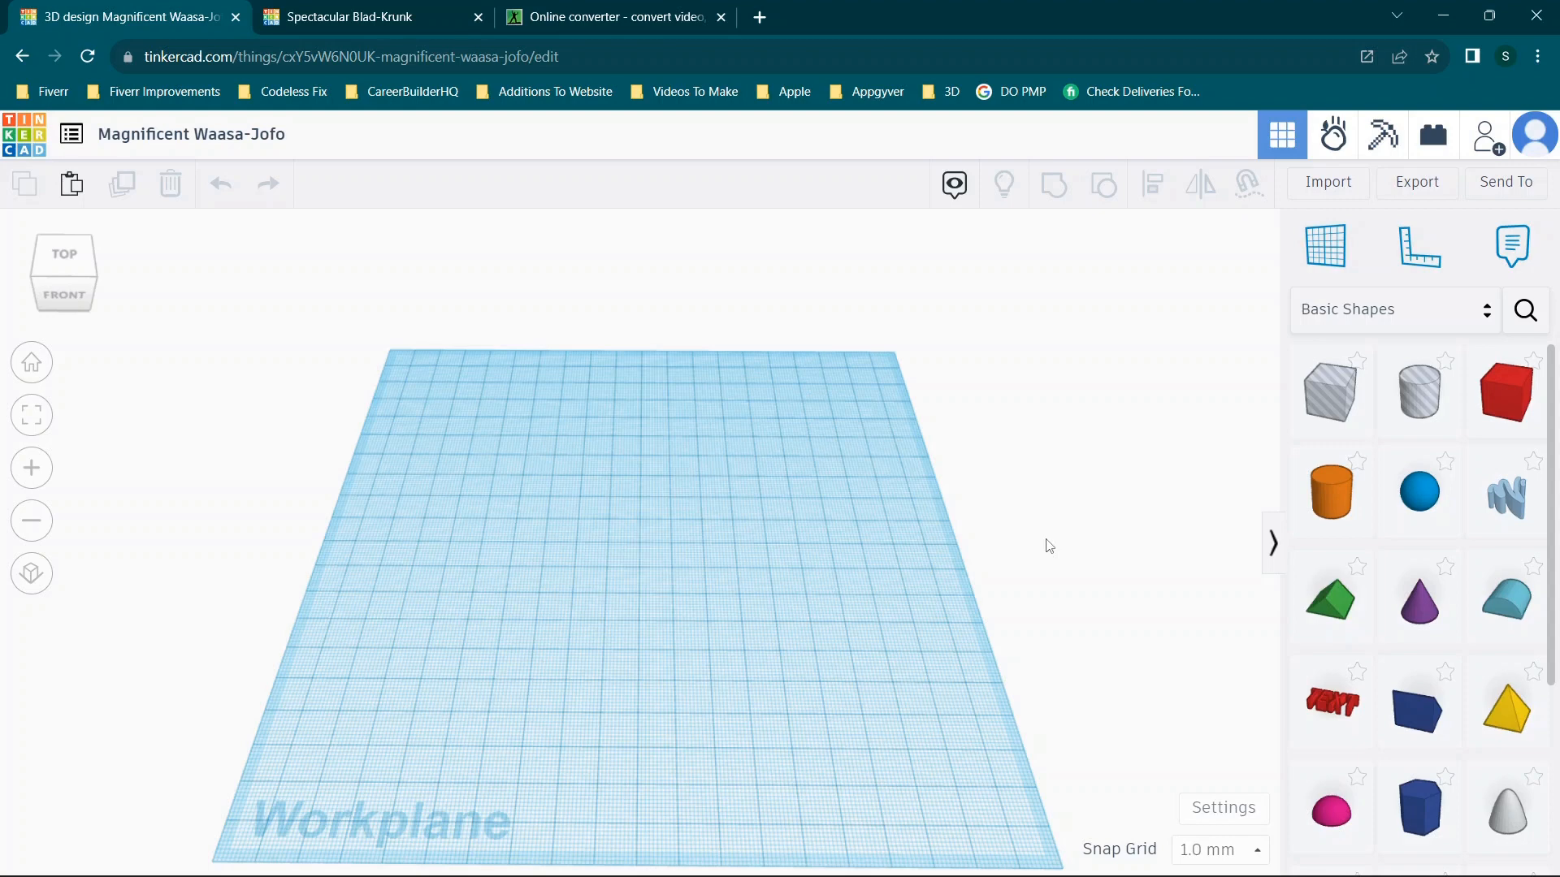
{"action": "left_click", "coordinate": [31, 362]}
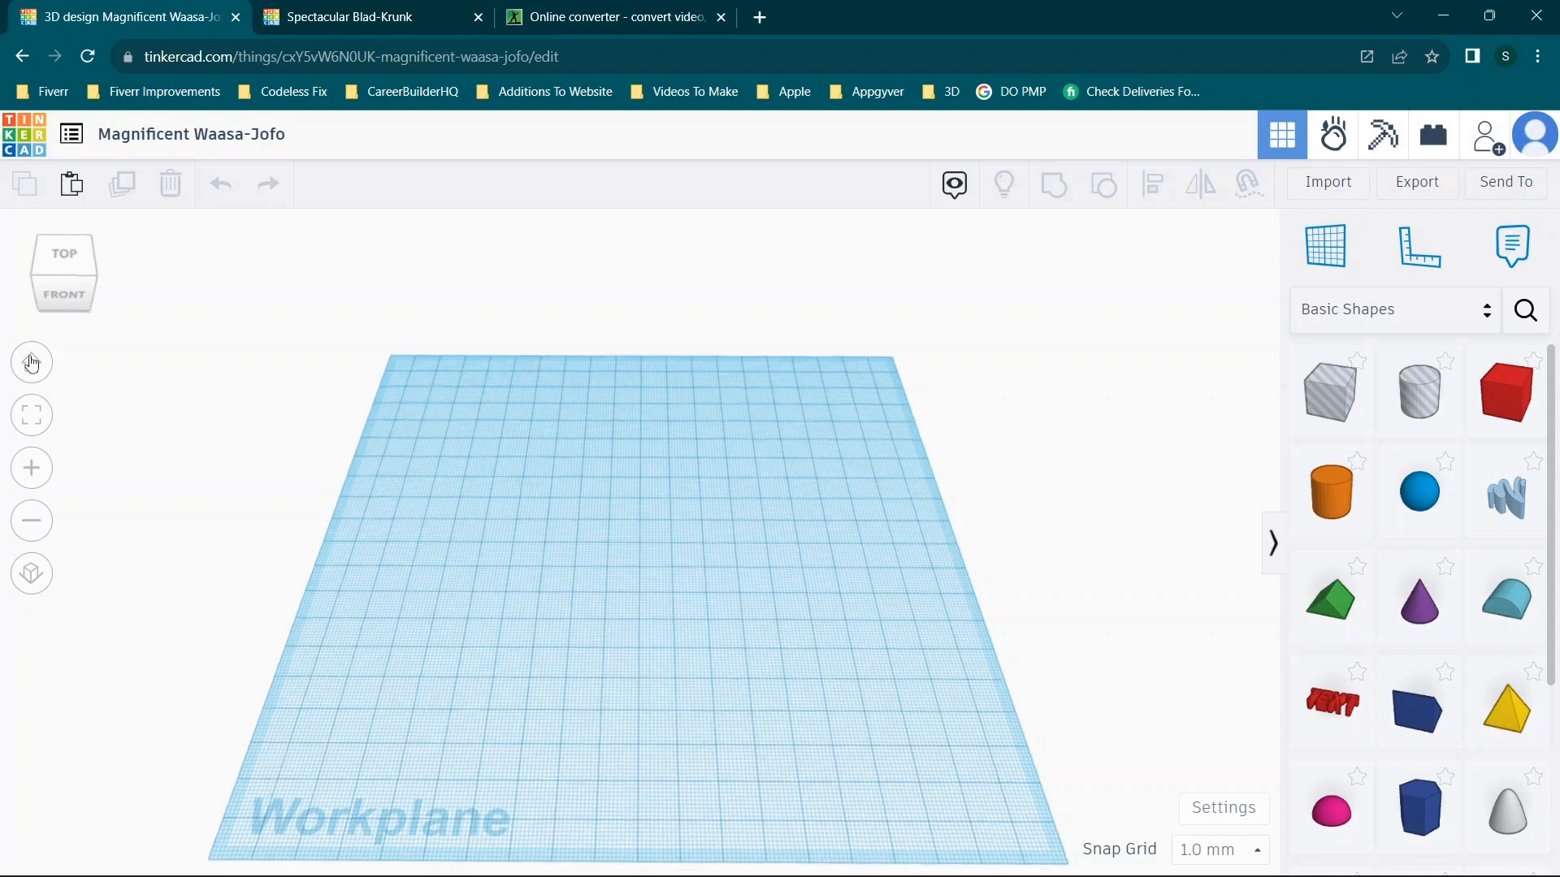
View the empty workplane squarely from its left and front sides, and restore the home view.
{"action": "left_click_drag", "start_coordinate": [41, 286], "coordinate": [85, 283]}
{"action": "left_click", "coordinate": [86, 282]}
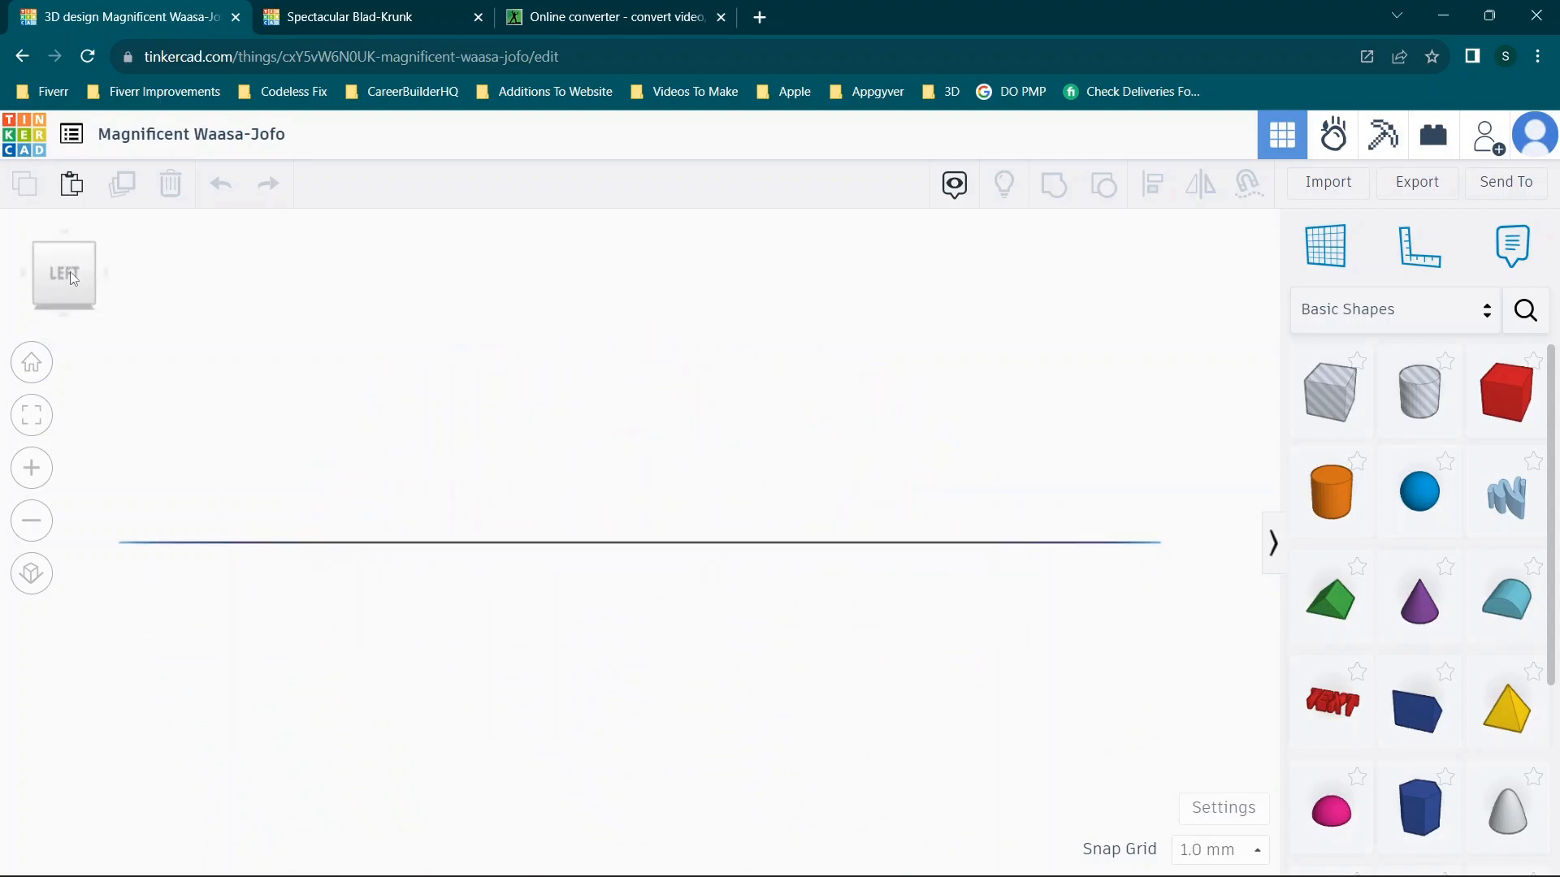
{"action": "left_click_drag", "start_coordinate": [80, 276], "coordinate": [52, 279]}
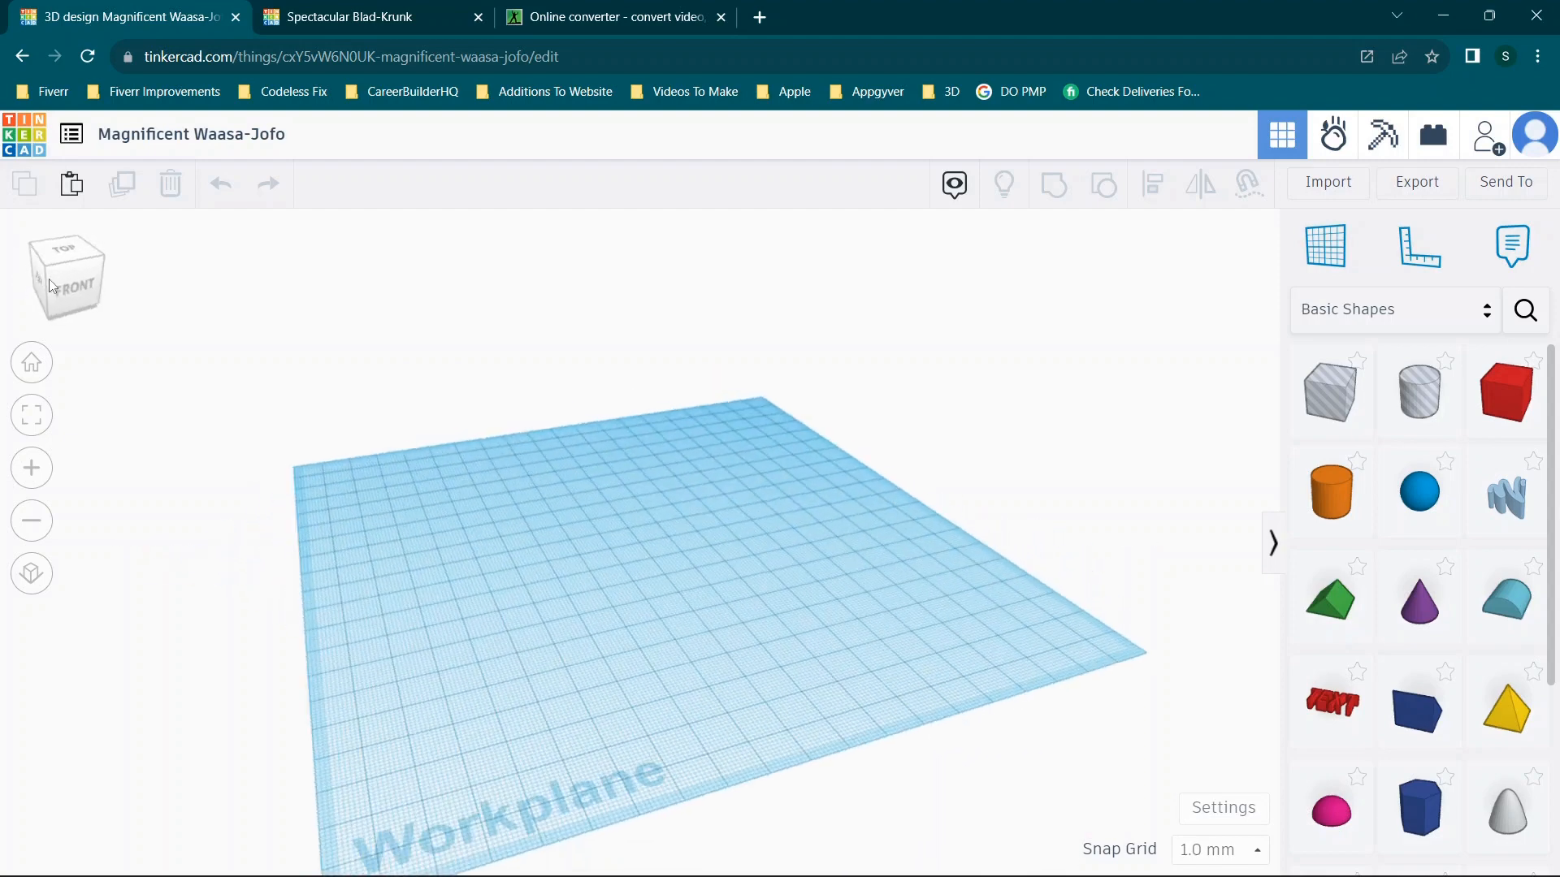
{"action": "left_click", "coordinate": [68, 284]}
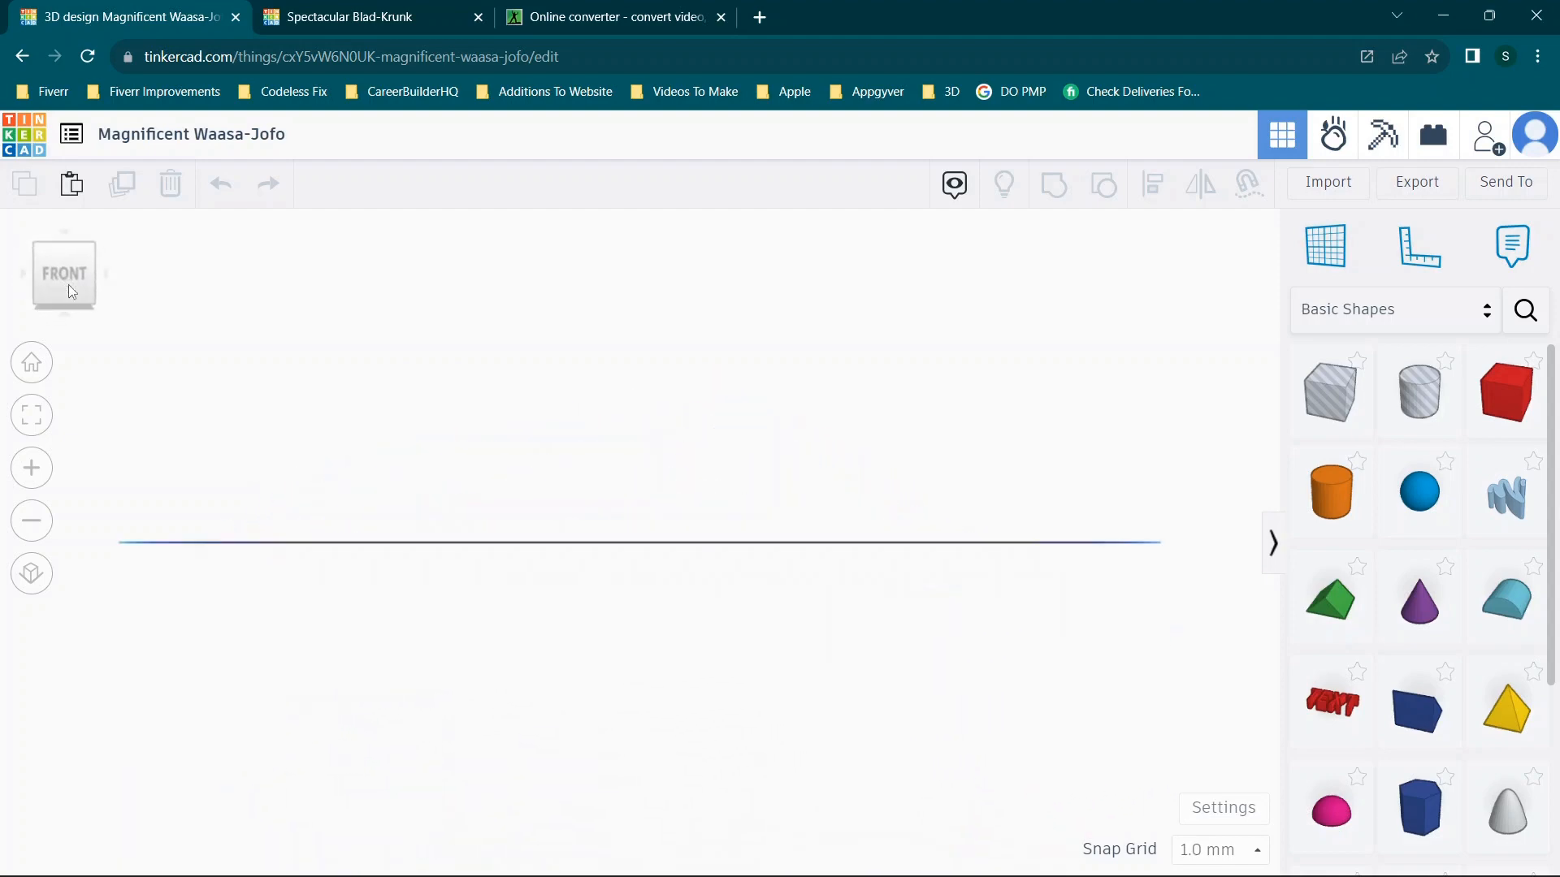
{"action": "left_click", "coordinate": [32, 373]}
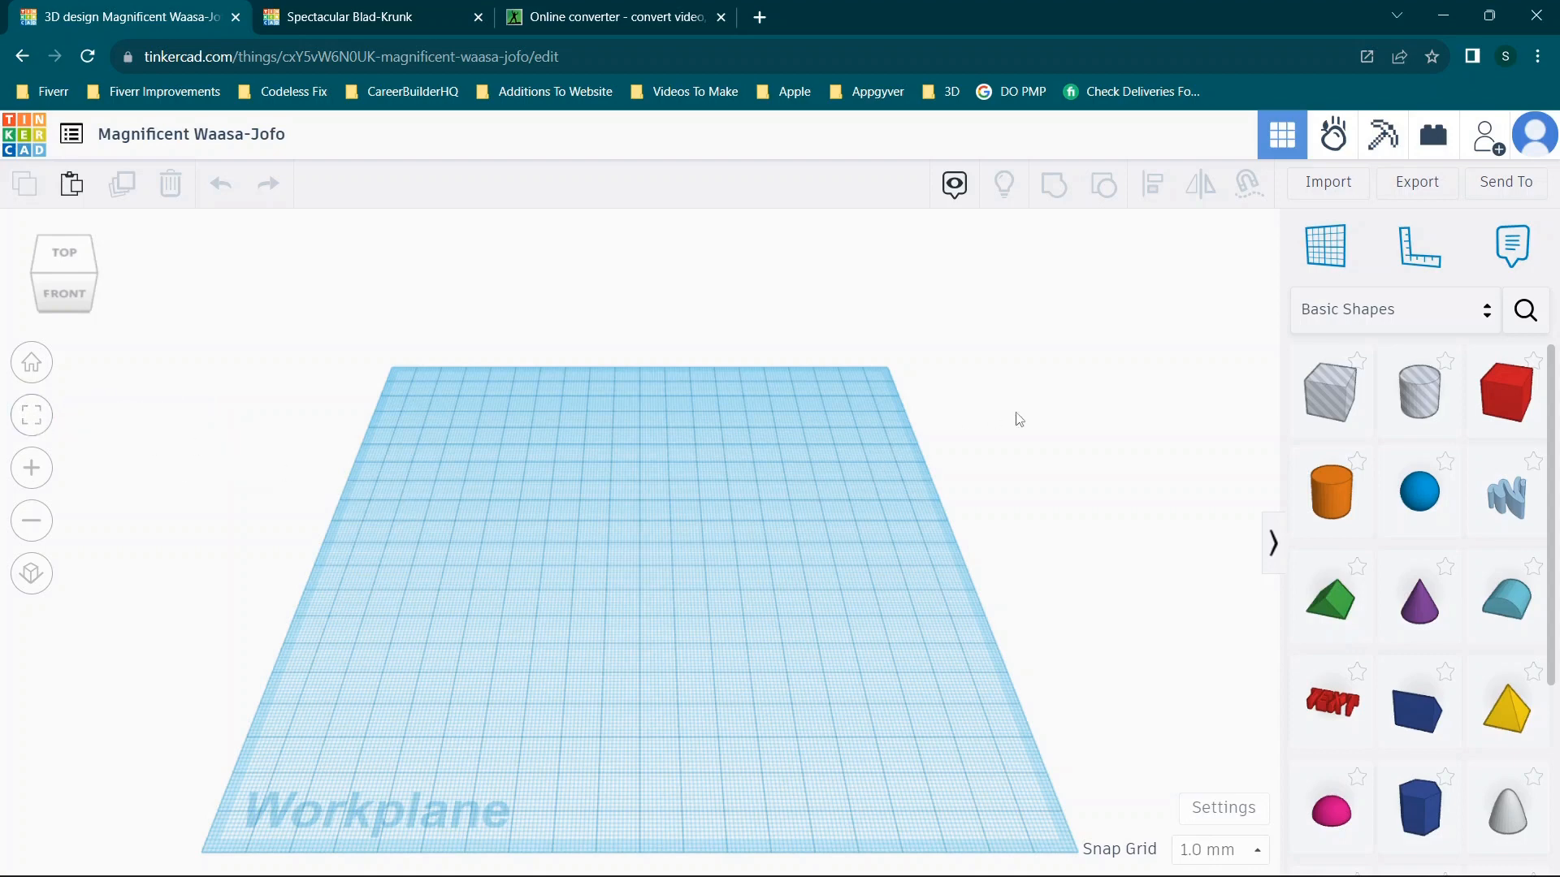
Place a trial cylinder on the workplane, fit the view to it, and delete it.
{"action": "left_click_drag", "start_coordinate": [1330, 512], "coordinate": [599, 543]}
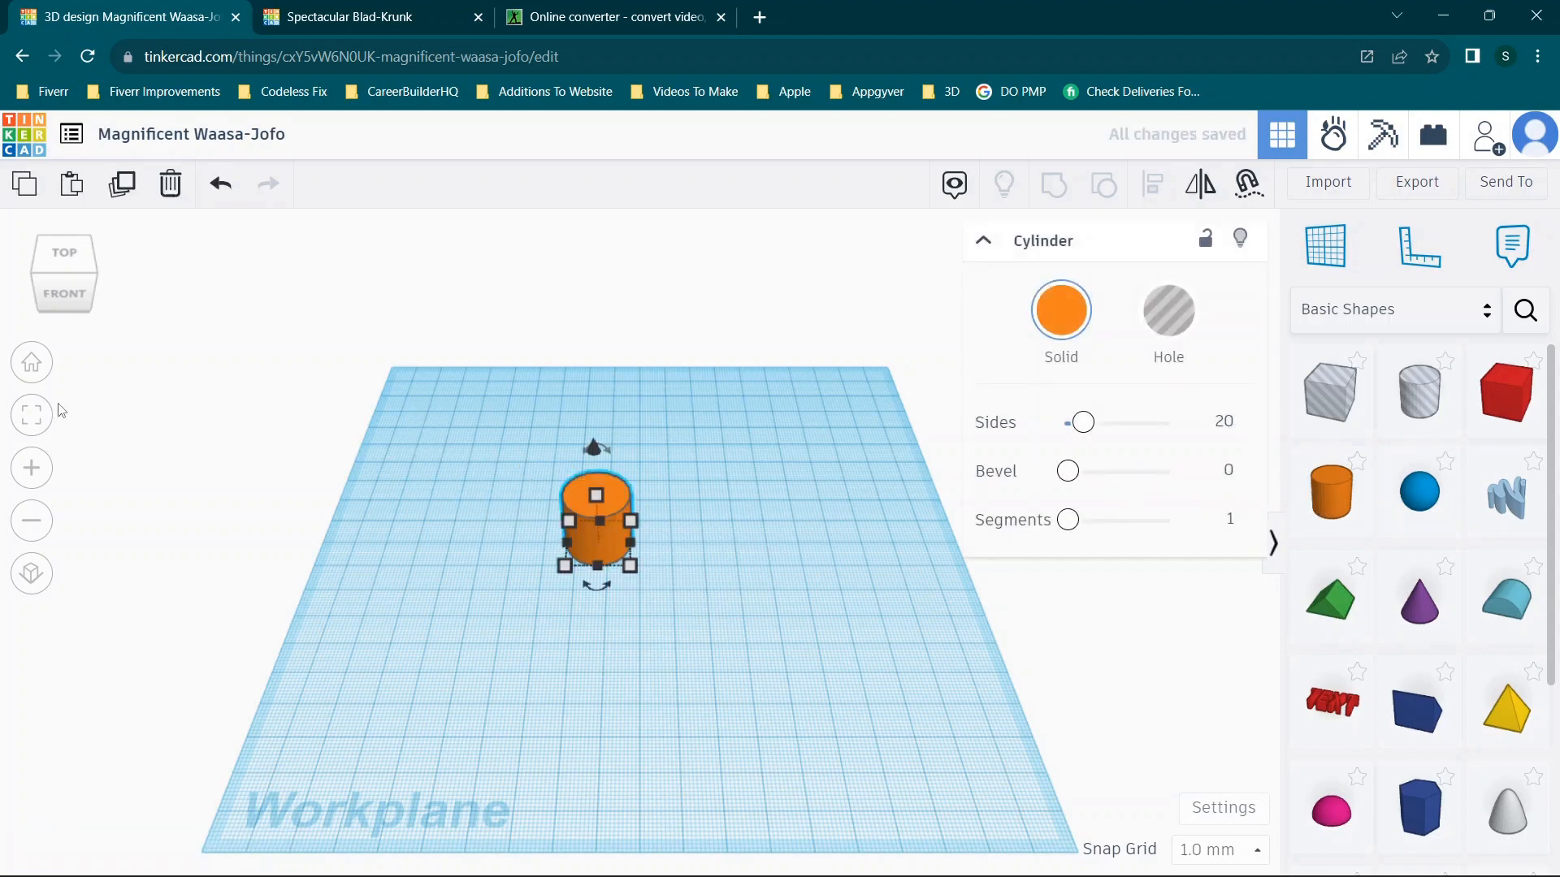
{"action": "left_click", "coordinate": [31, 416]}
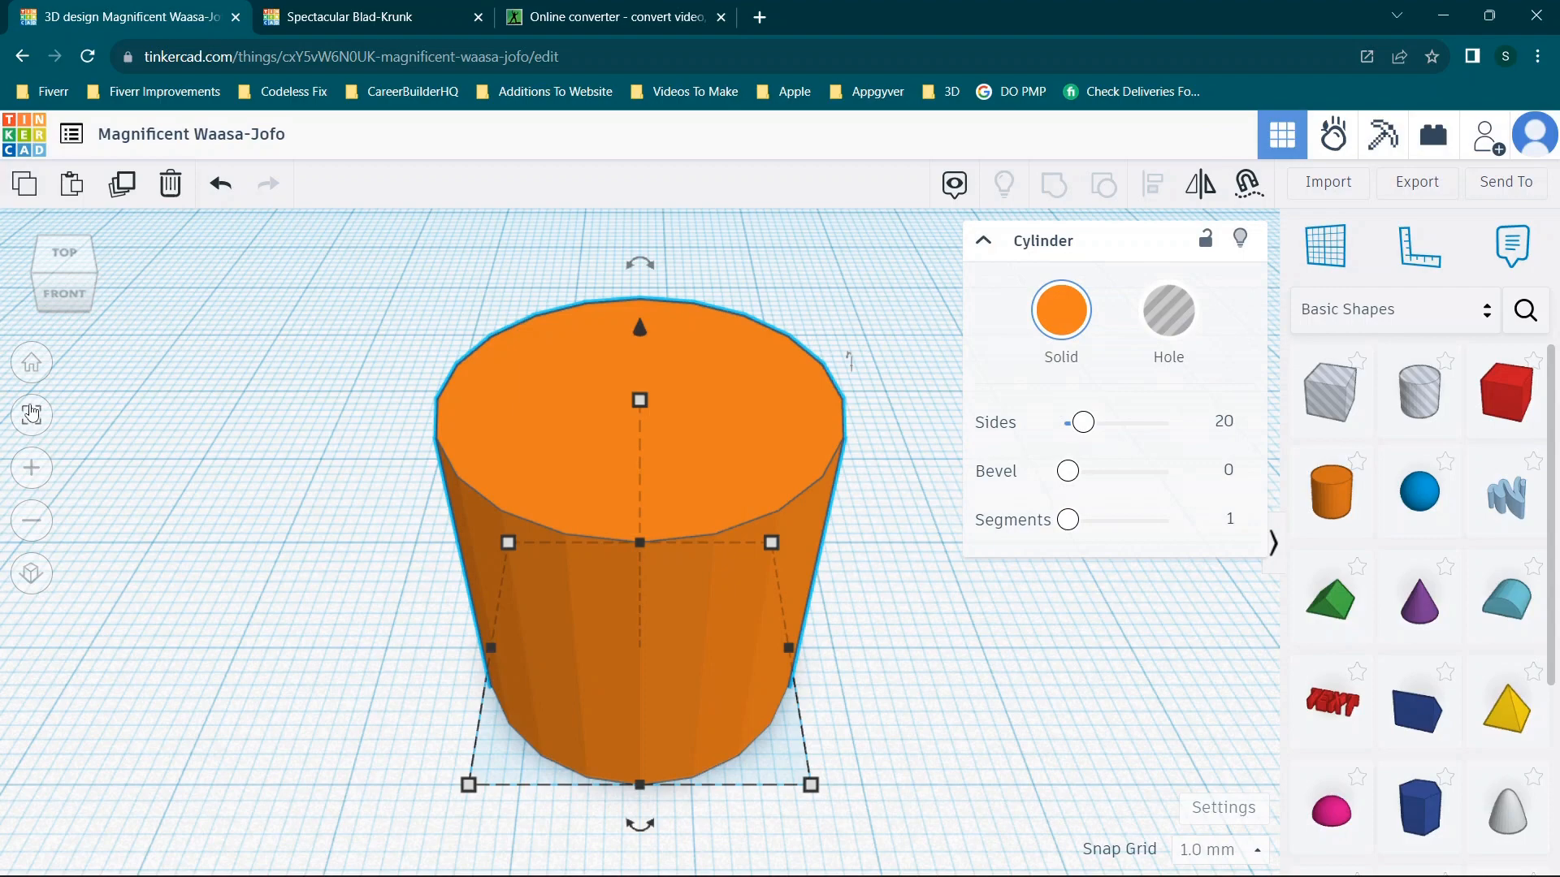
{"action": "left_click", "coordinate": [31, 373]}
{"action": "left_click", "coordinate": [442, 585]}
{"action": "left_click", "coordinate": [598, 539]}
{"action": "key", "text": "Delete"}
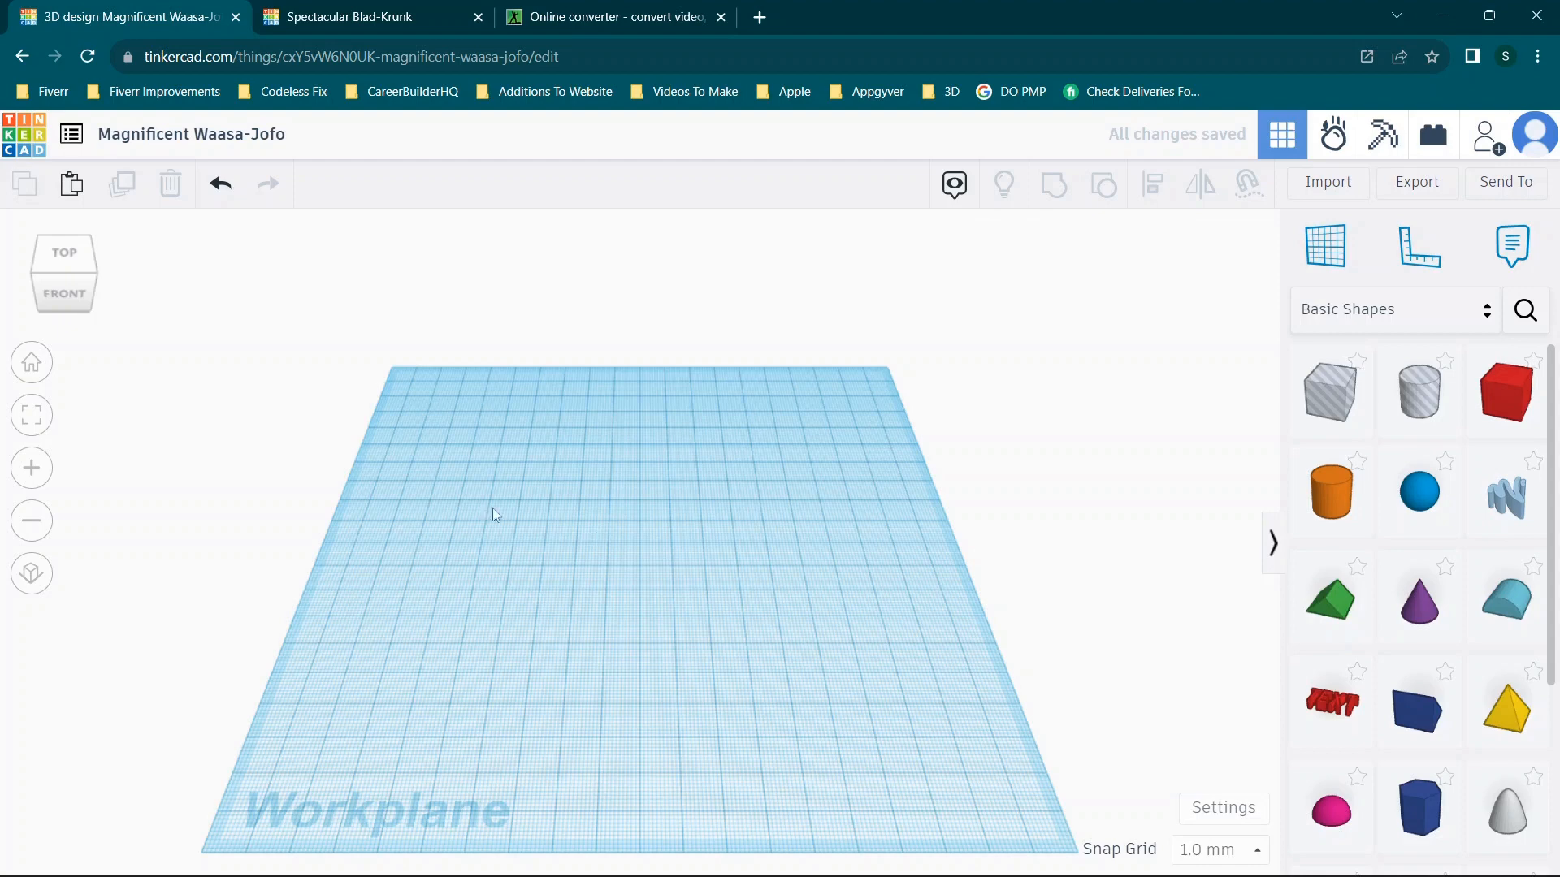
Test zooming in and out and the perspective toggle, and review the available snap grid values.
{"action": "left_click", "coordinate": [29, 478]}
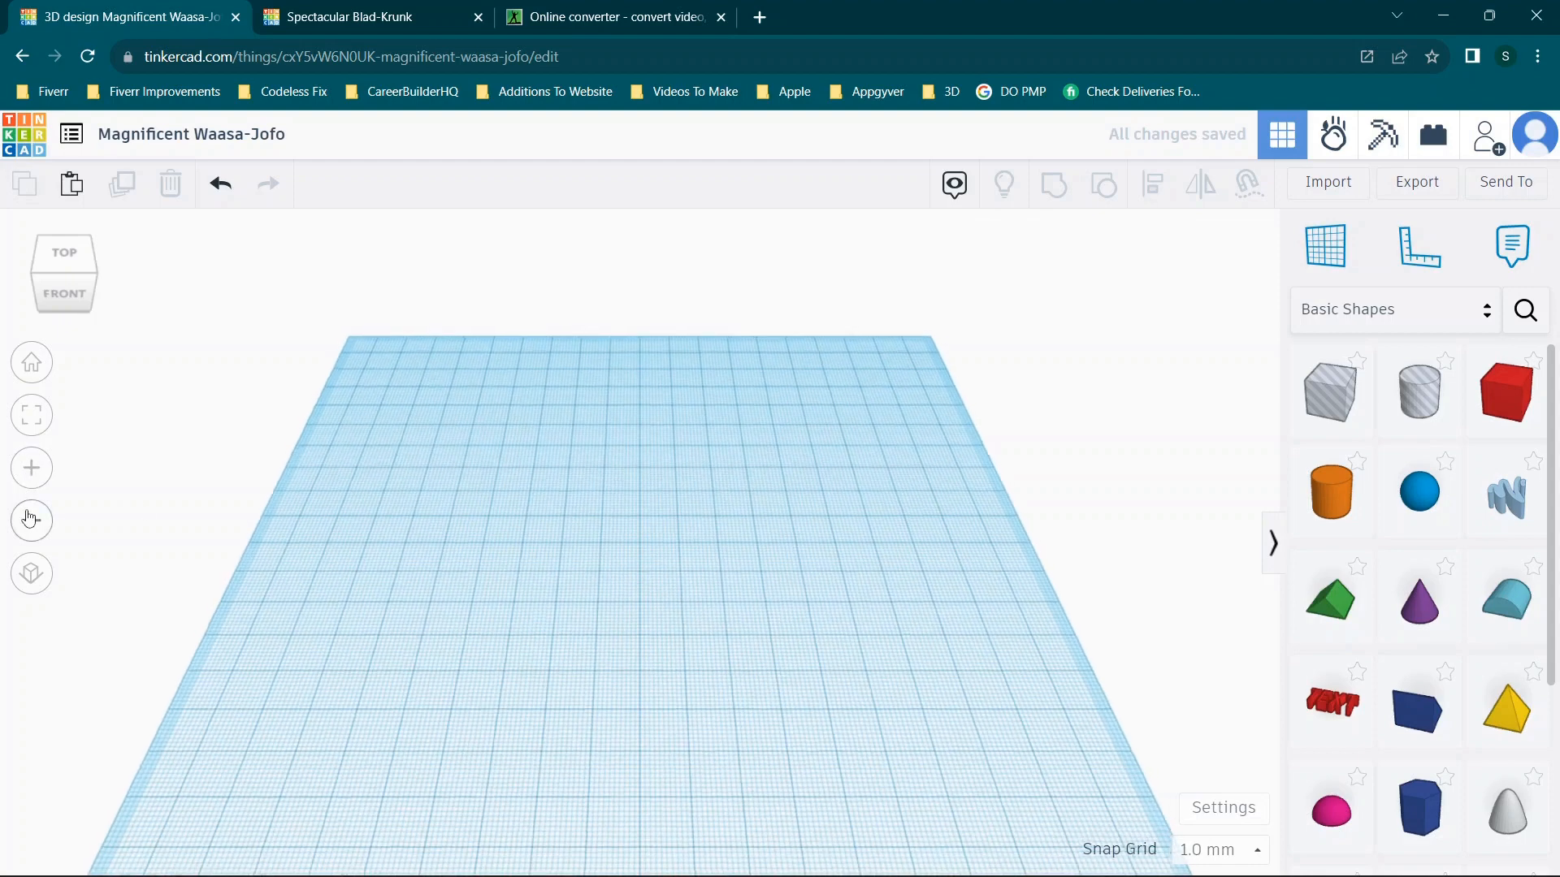
{"action": "left_click", "coordinate": [31, 520]}
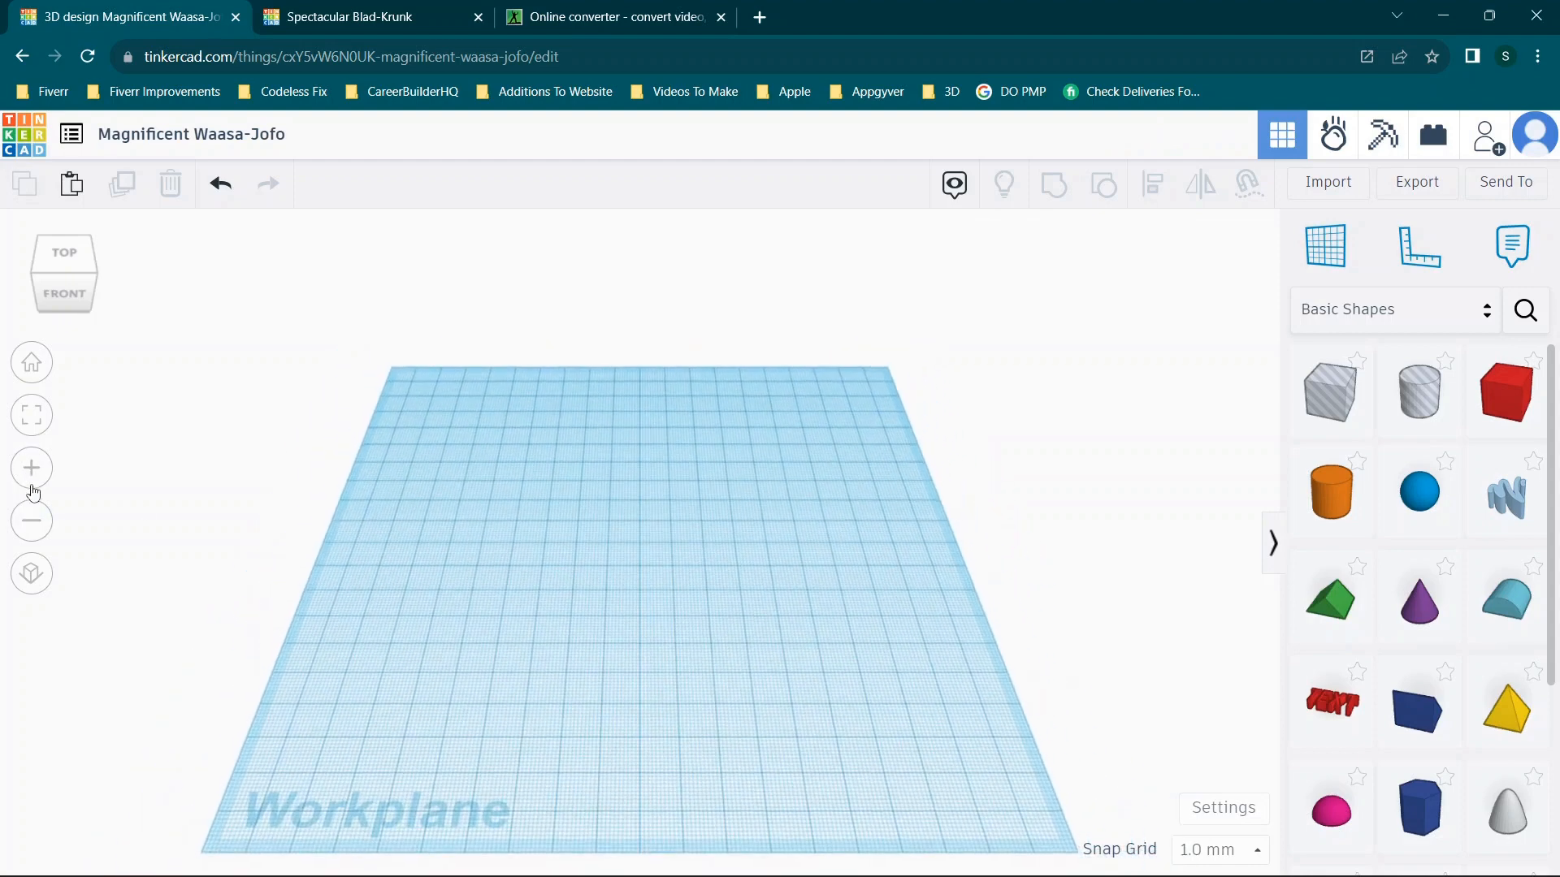
{"action": "left_click", "coordinate": [32, 591]}
{"action": "left_click", "coordinate": [32, 592]}
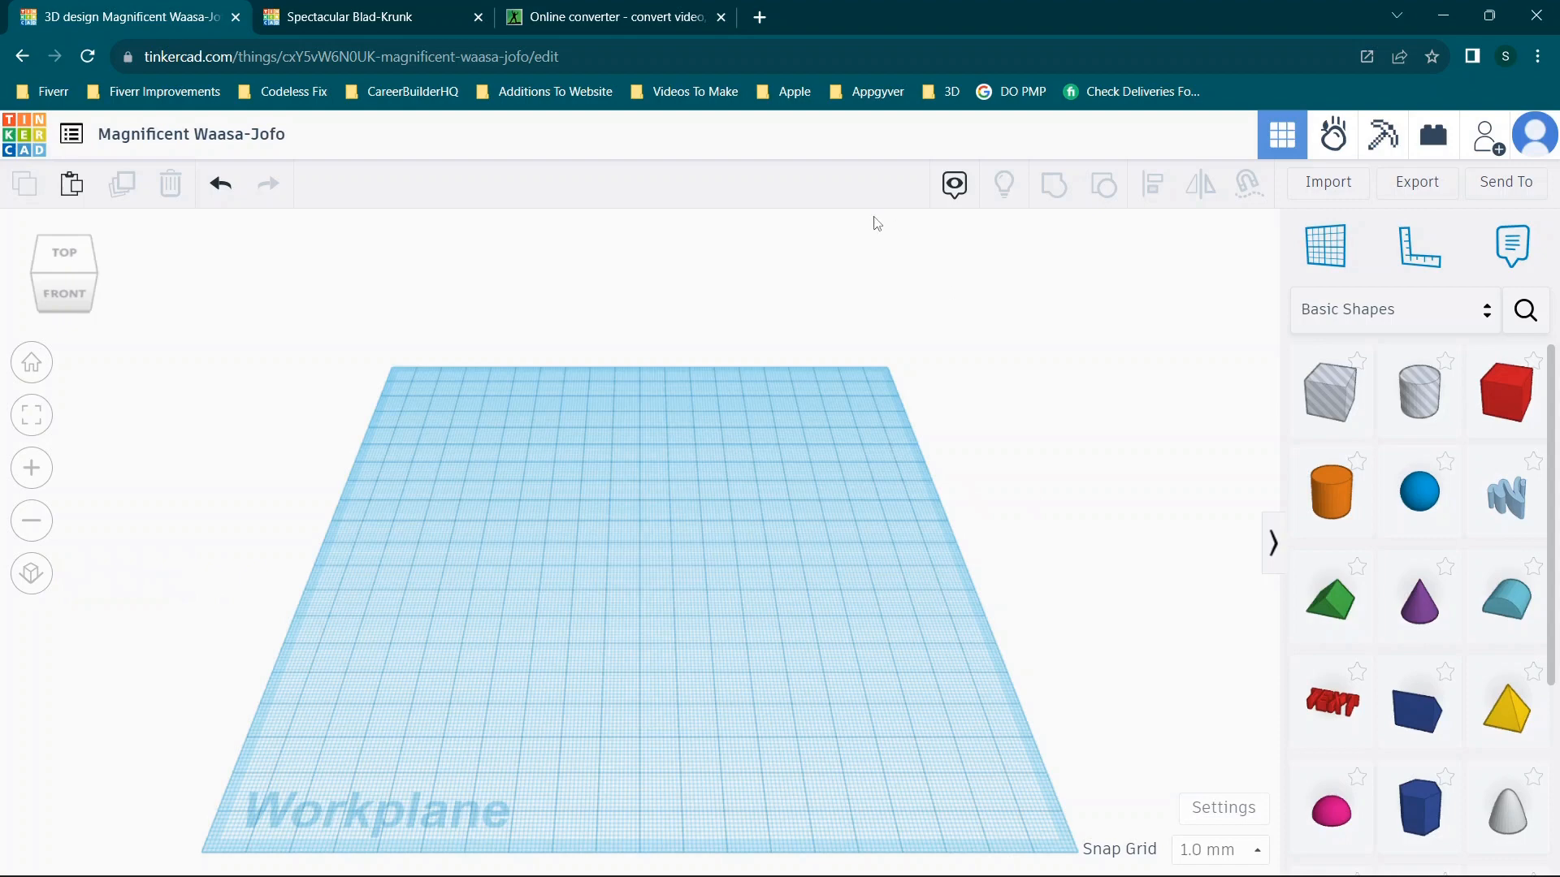
{"action": "left_click", "coordinate": [1214, 853]}
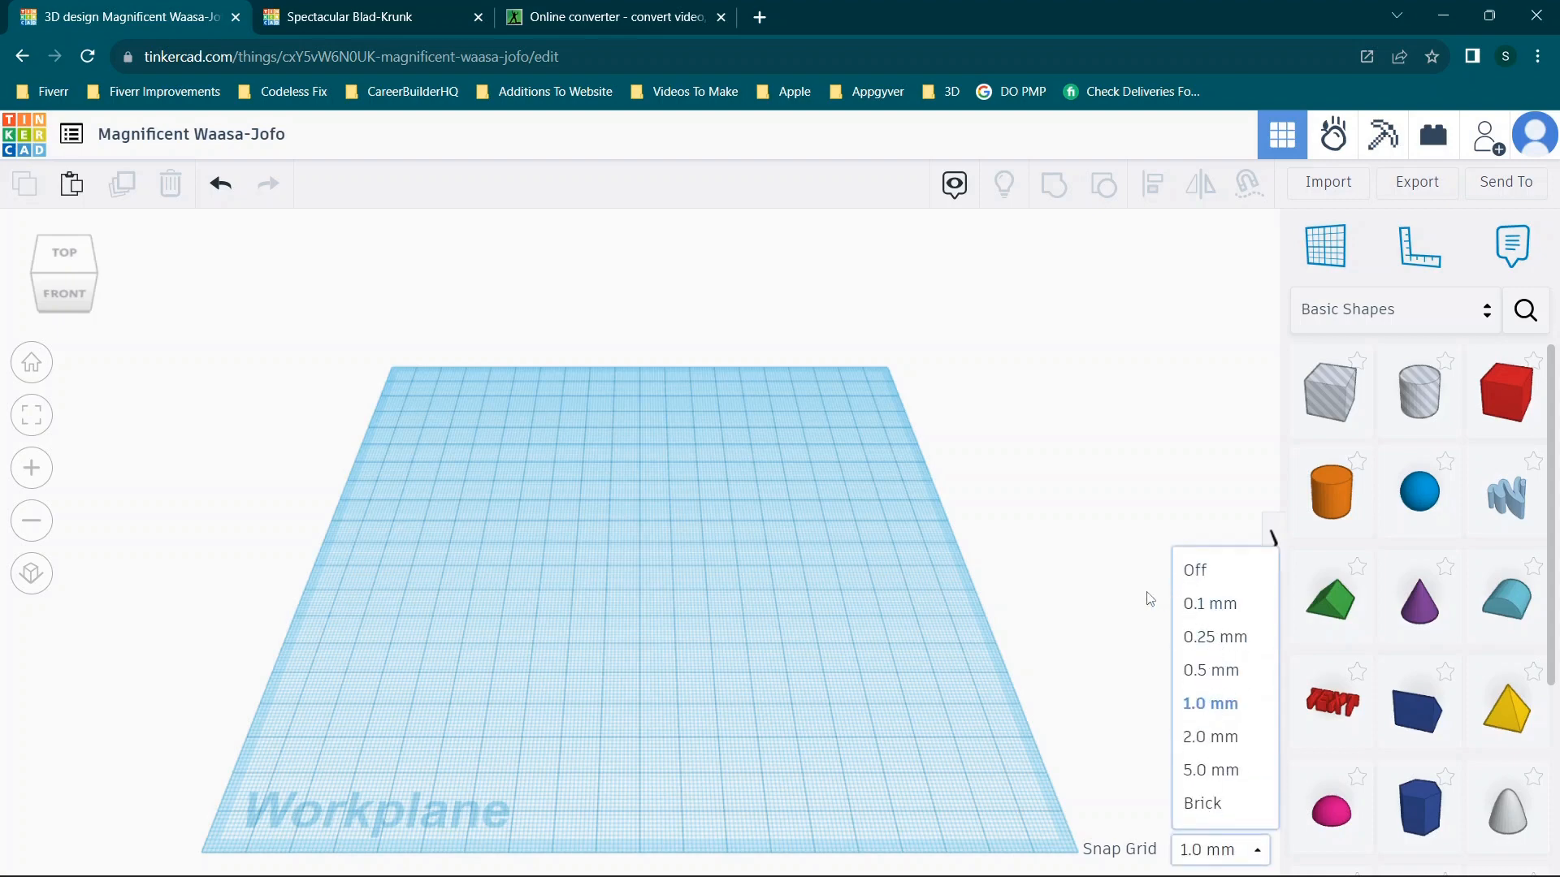
{"action": "left_click", "coordinate": [659, 585]}
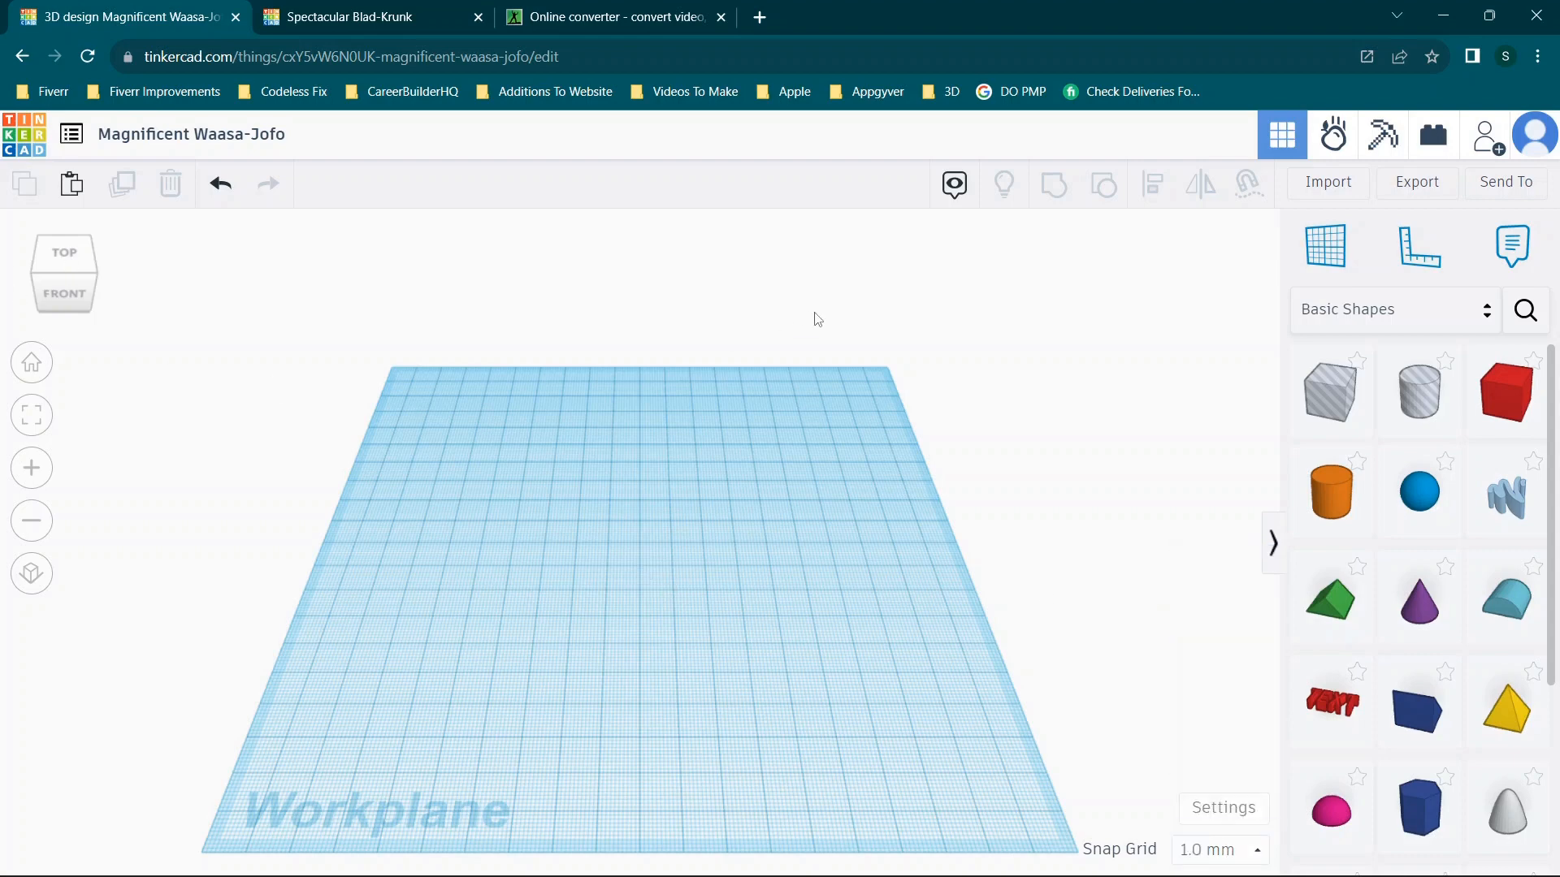
Place a solid cylinder from the basic shapes on the workplane and move it about 5 mm across and 1 mm in depth.
{"action": "scroll", "coordinate": [1471, 472], "scroll_direction": "down", "scroll_amount": 3}
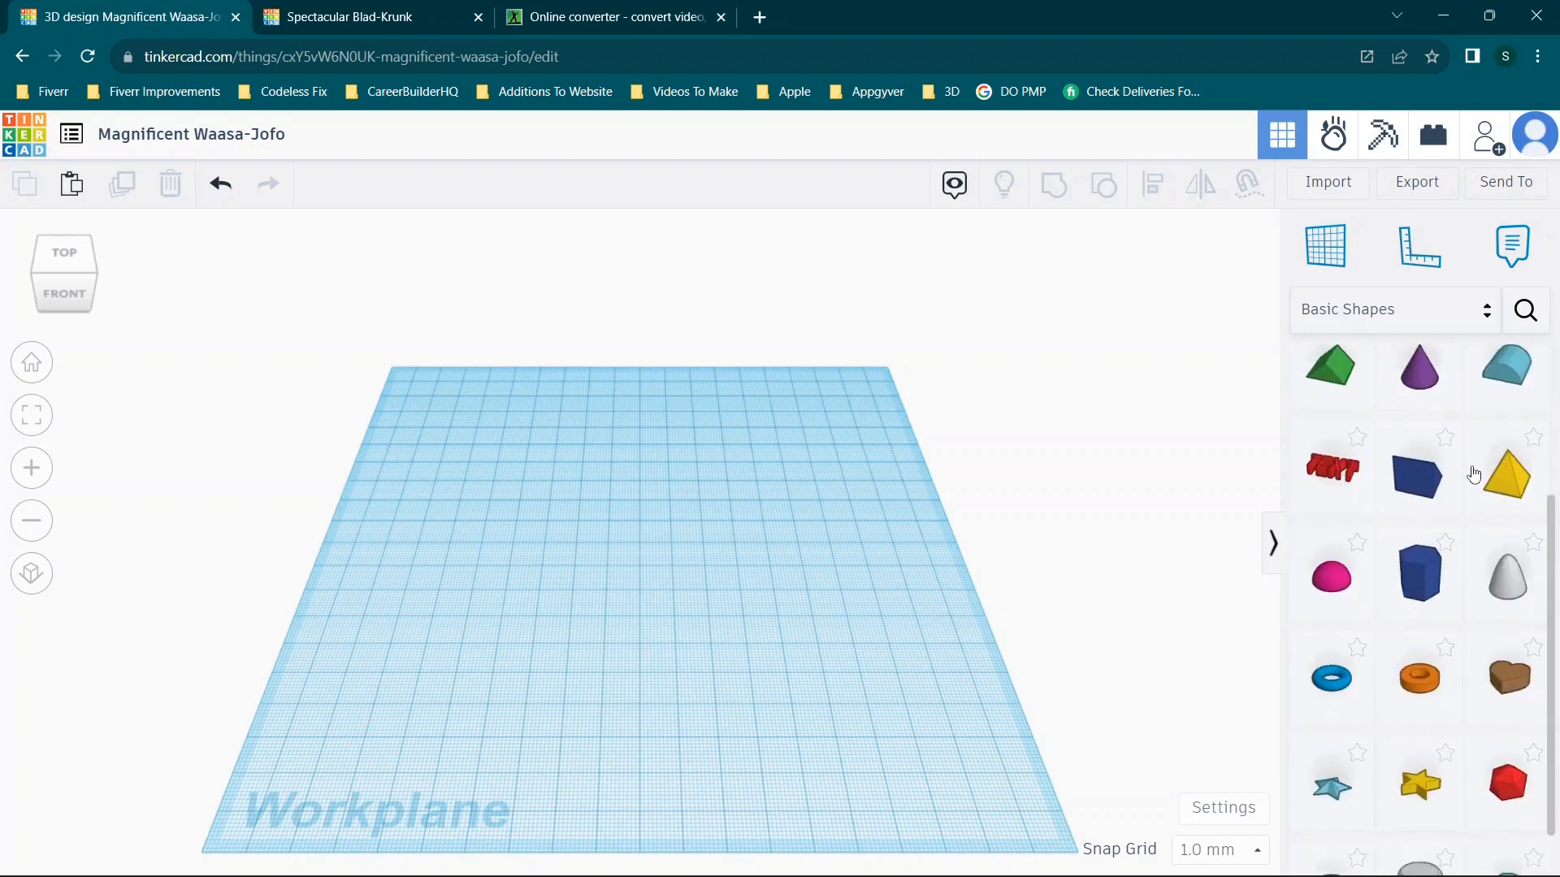
{"action": "scroll", "coordinate": [1429, 504], "scroll_direction": "up", "scroll_amount": 2}
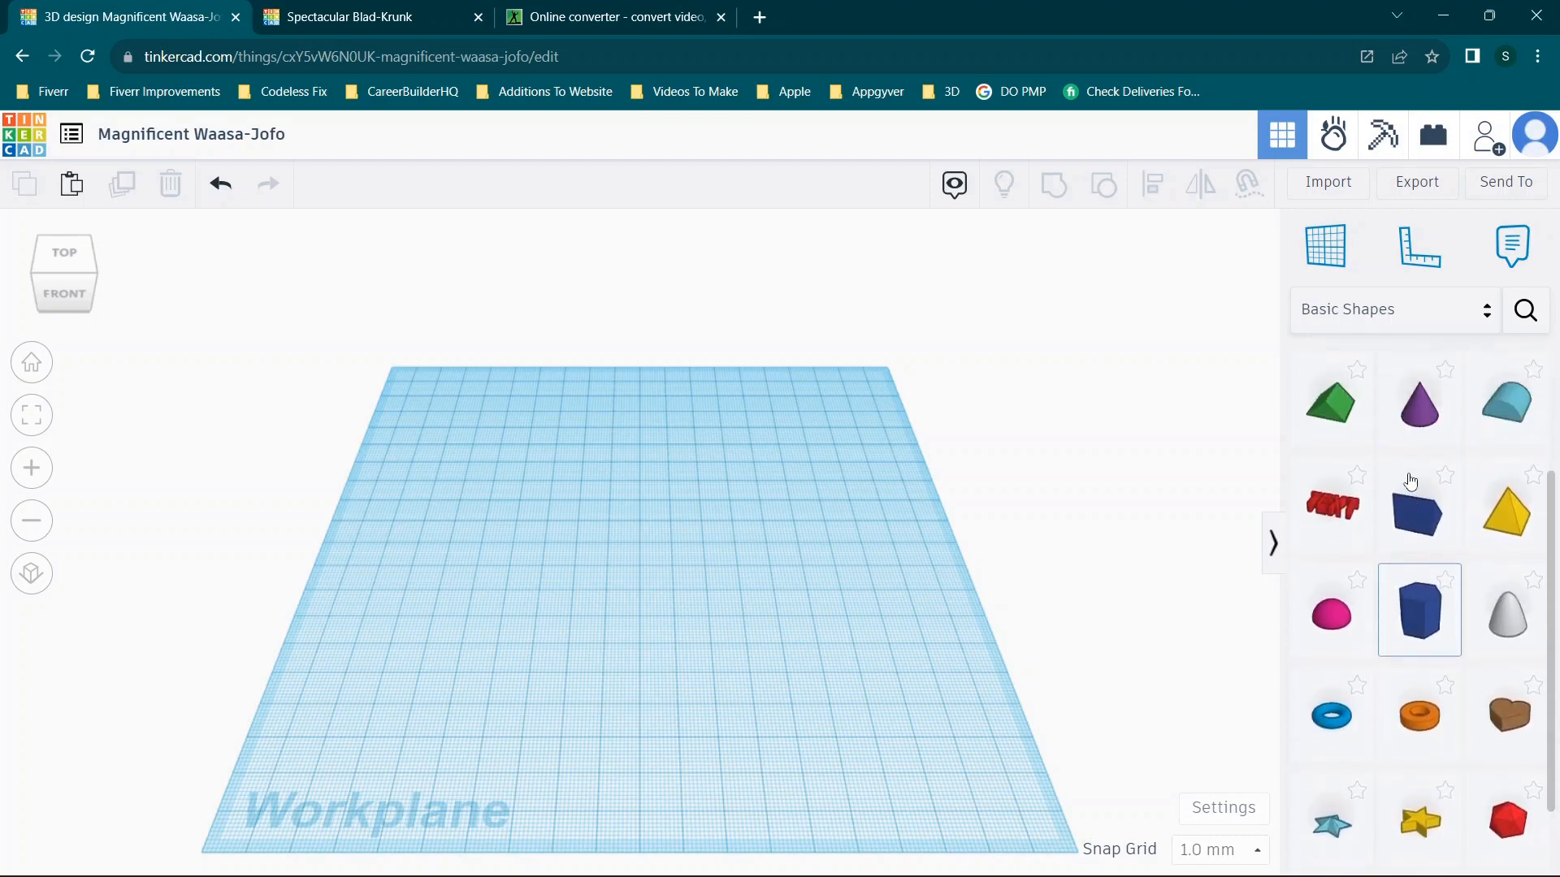
{"action": "left_click_drag", "start_coordinate": [1312, 464], "coordinate": [583, 606]}
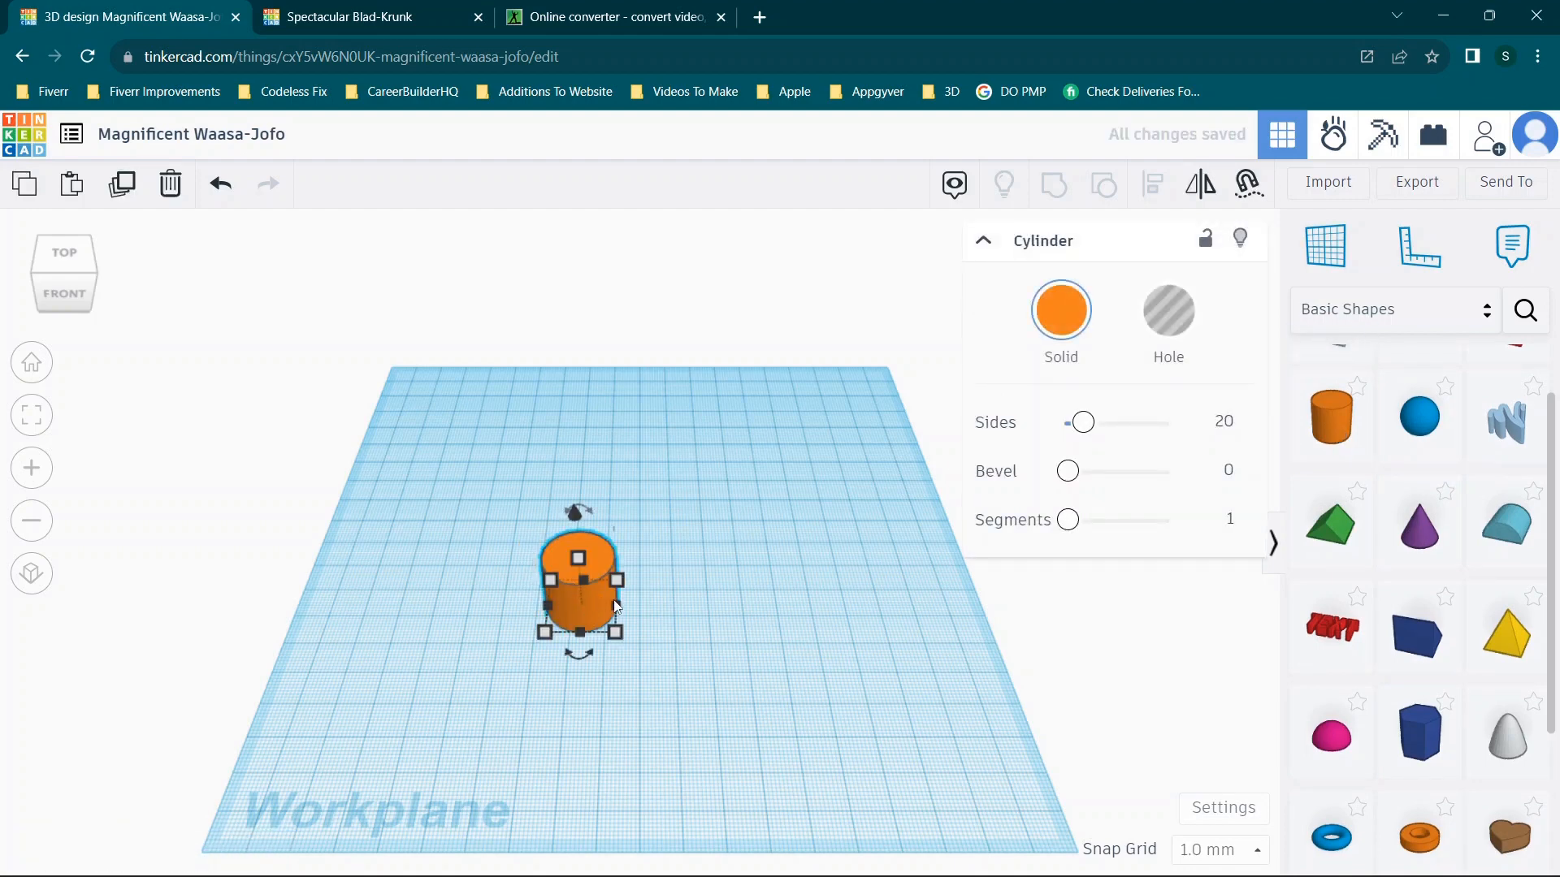
{"action": "right_click_drag", "start_coordinate": [763, 665], "coordinate": [853, 634]}
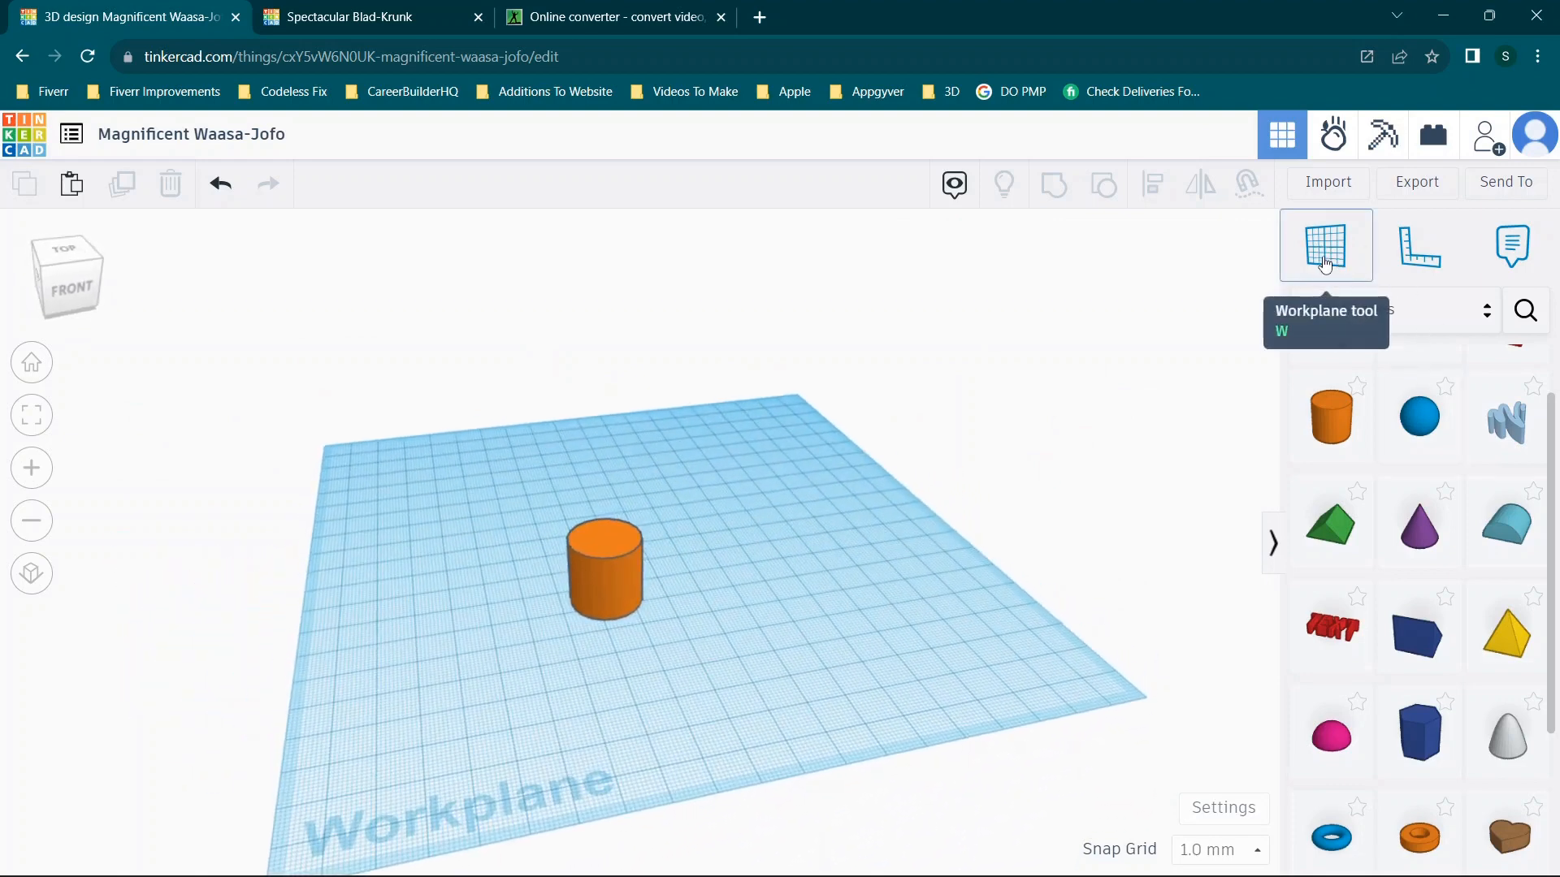
{"action": "scroll", "coordinate": [699, 585], "scroll_direction": "up", "scroll_amount": 5}
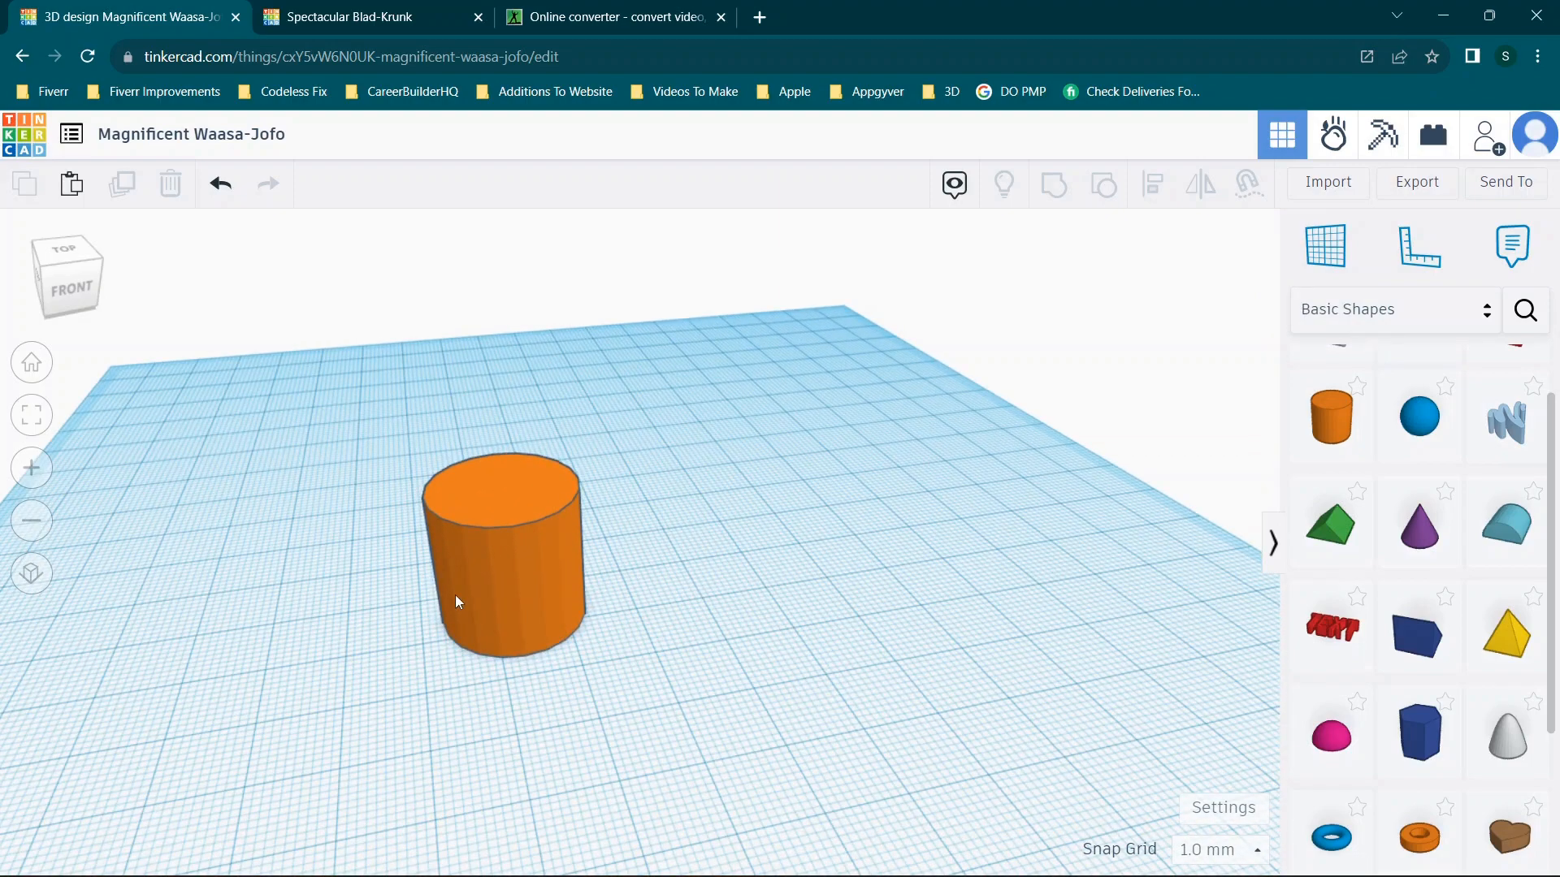
{"action": "left_click_drag", "start_coordinate": [547, 582], "coordinate": [575, 573]}
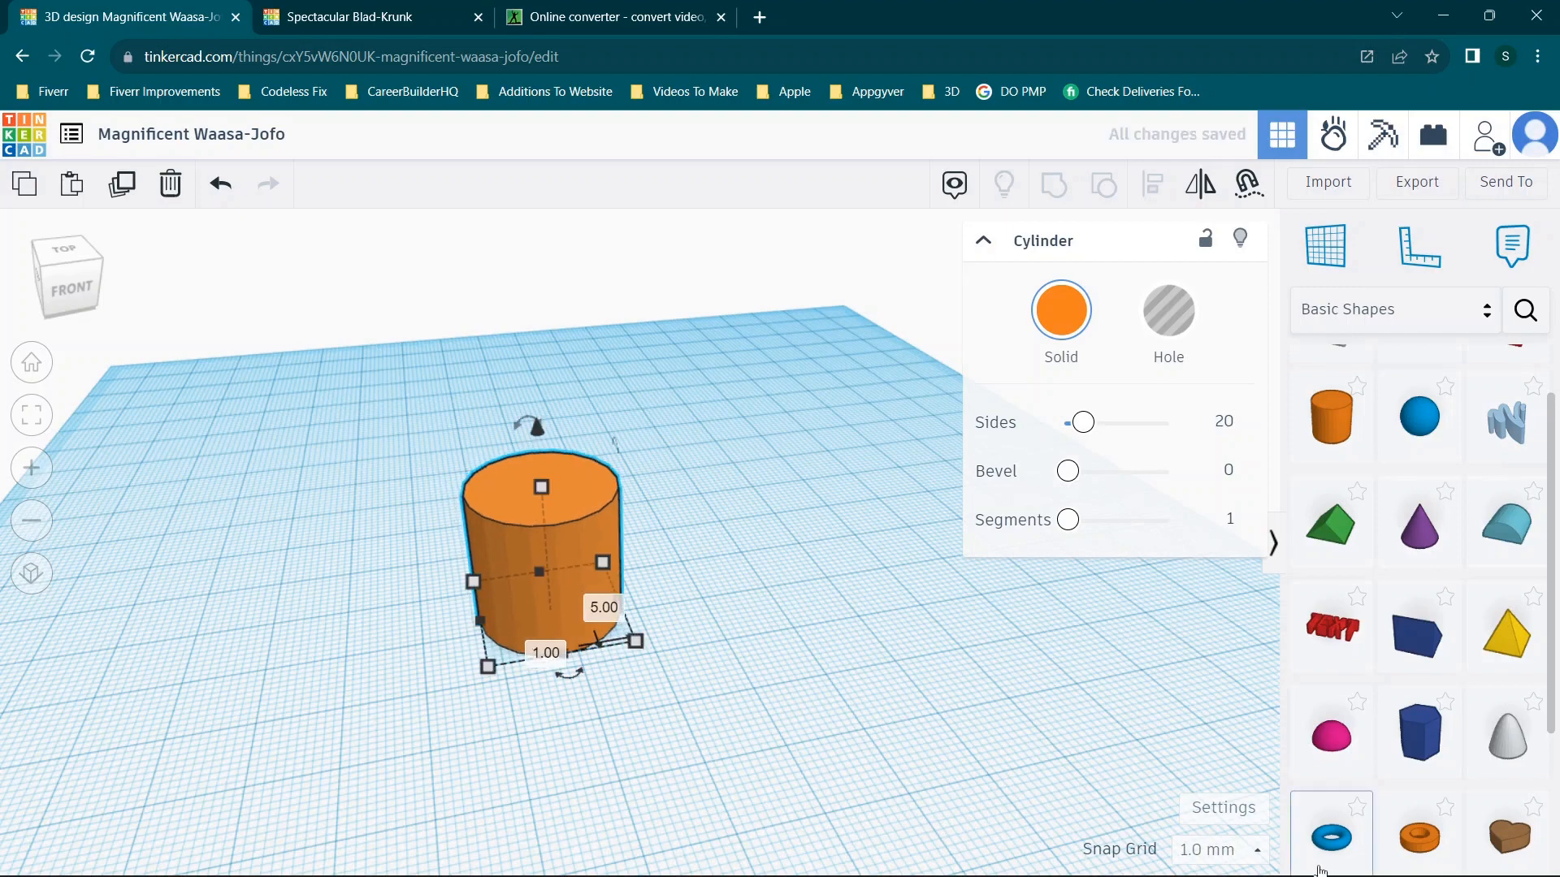
Set the snap grid to 0.1 mm and move the cylinder 3 mm across and about 7.5 mm toward the front.
{"action": "left_click", "coordinate": [1231, 850]}
{"action": "left_click", "coordinate": [1209, 604]}
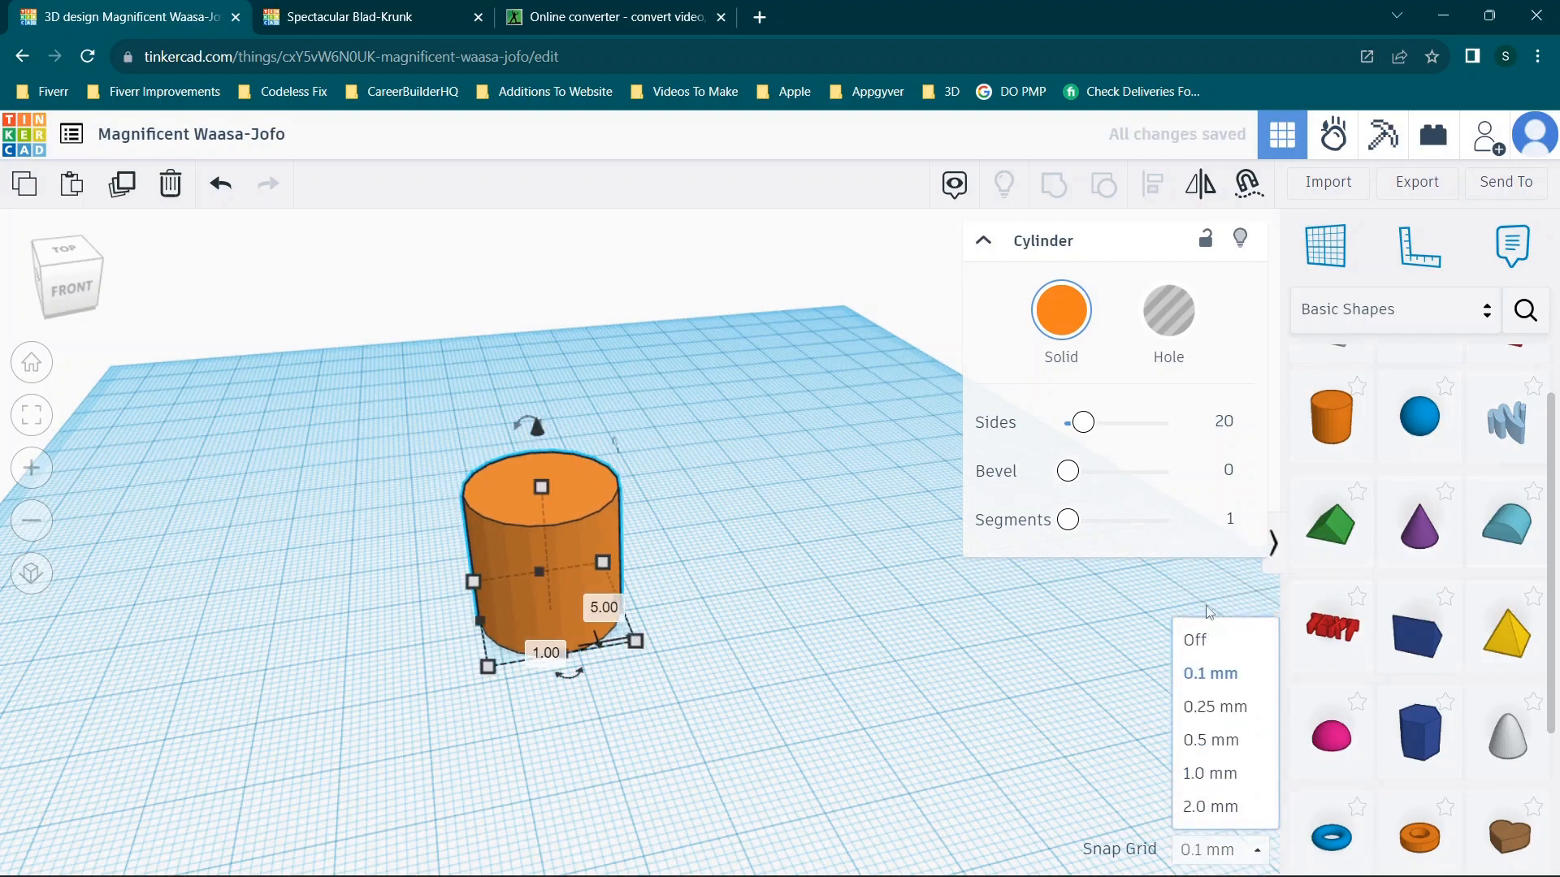
{"action": "mouse_move", "coordinate": [541, 564]}
{"action": "left_mouse_down"}
{"action": "mouse_move", "coordinate": [564, 549]}
{"action": "mouse_move", "coordinate": [543, 564]}
{"action": "mouse_move", "coordinate": [556, 588]}
{"action": "left_mouse_up"}
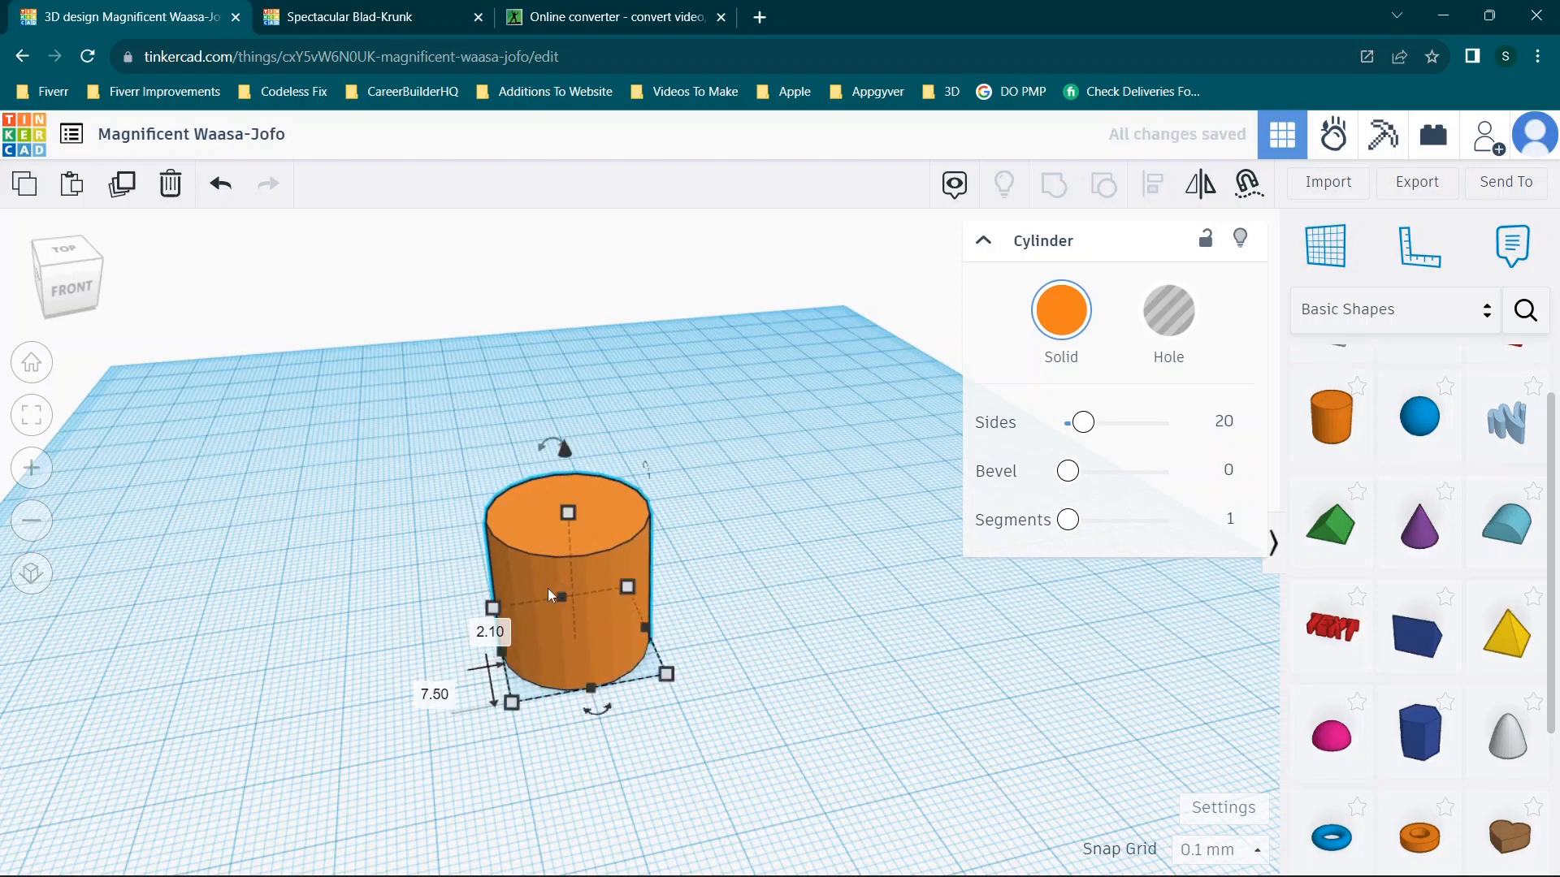
{"action": "left_click", "coordinate": [490, 633]}
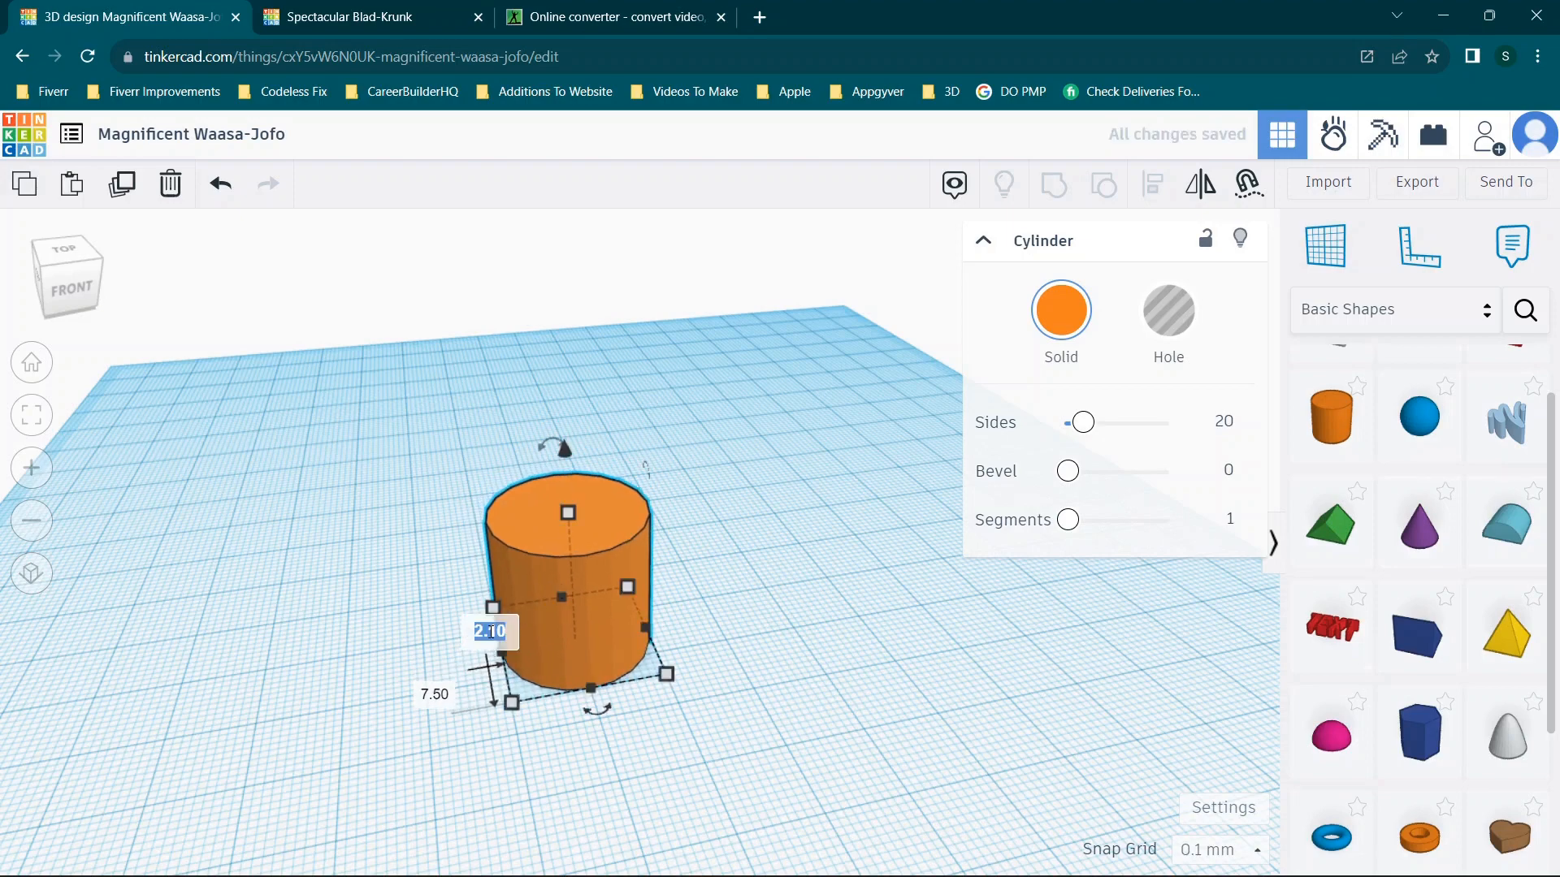
{"action": "type", "text": "3"}
{"action": "key", "text": "Return"}
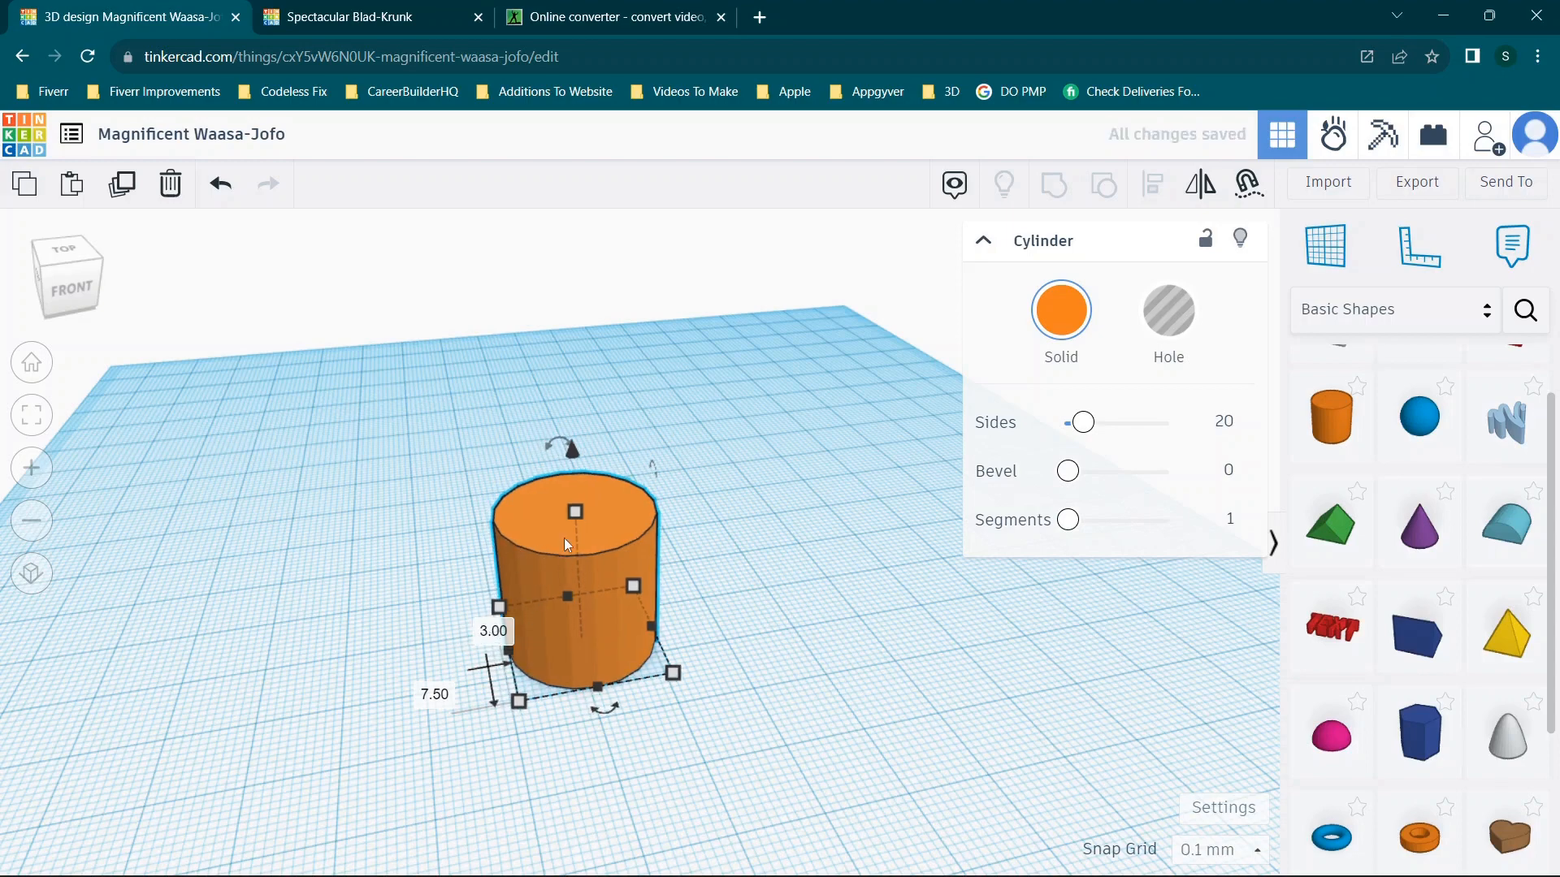
Resize the cylinder's base to about 23.7 mm wide and 30 mm deep.
{"action": "left_click_drag", "start_coordinate": [672, 672], "coordinate": [705, 679]}
{"action": "left_click", "coordinate": [790, 607]}
{"action": "type", "text": "30"}
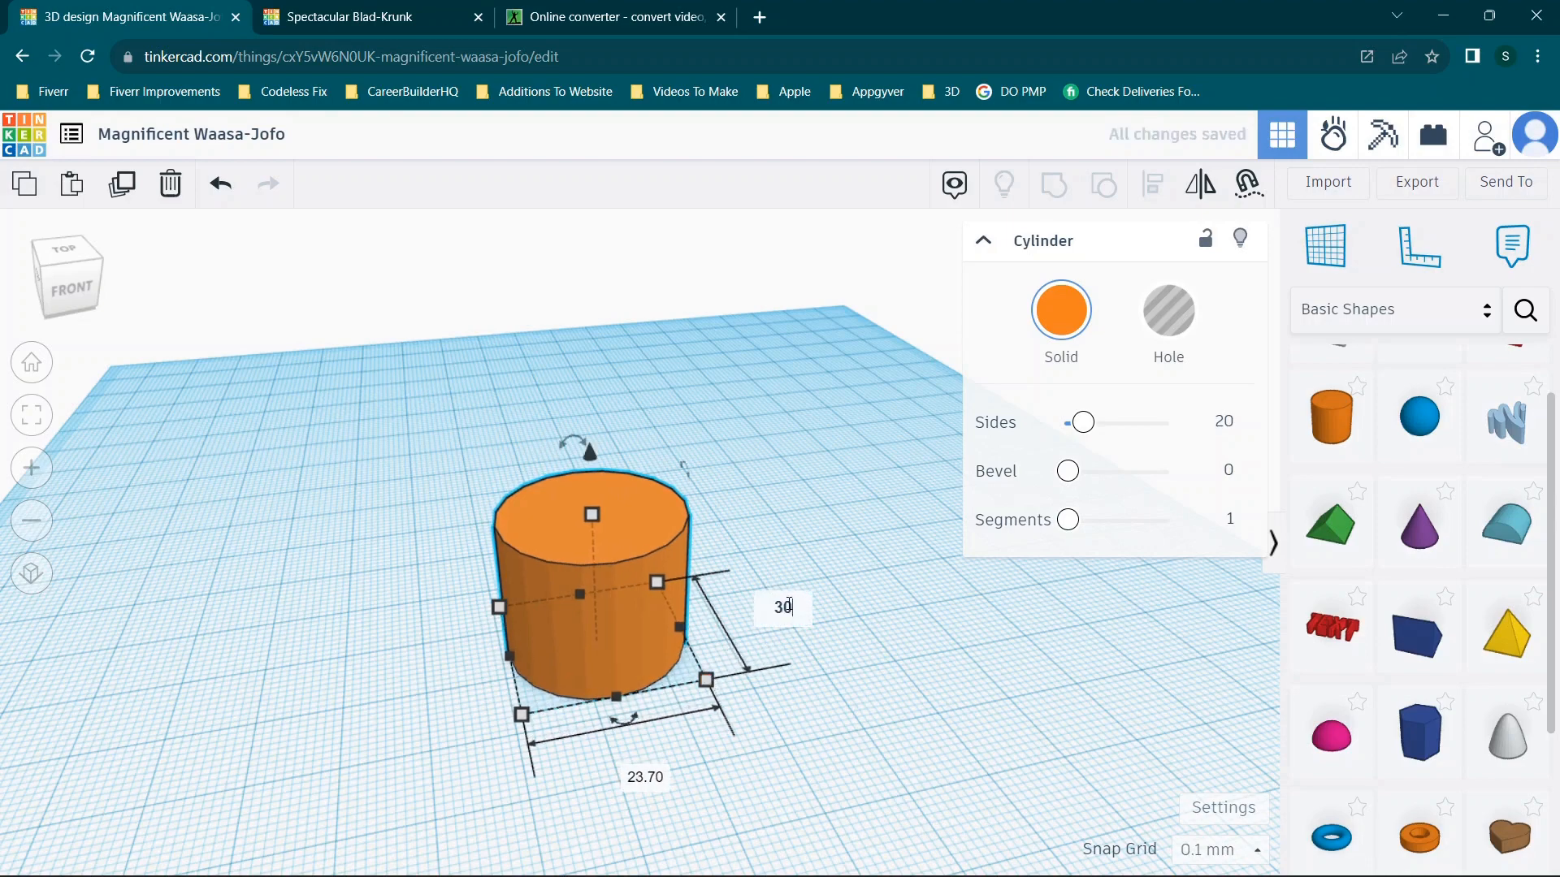
{"action": "key", "text": "Return"}
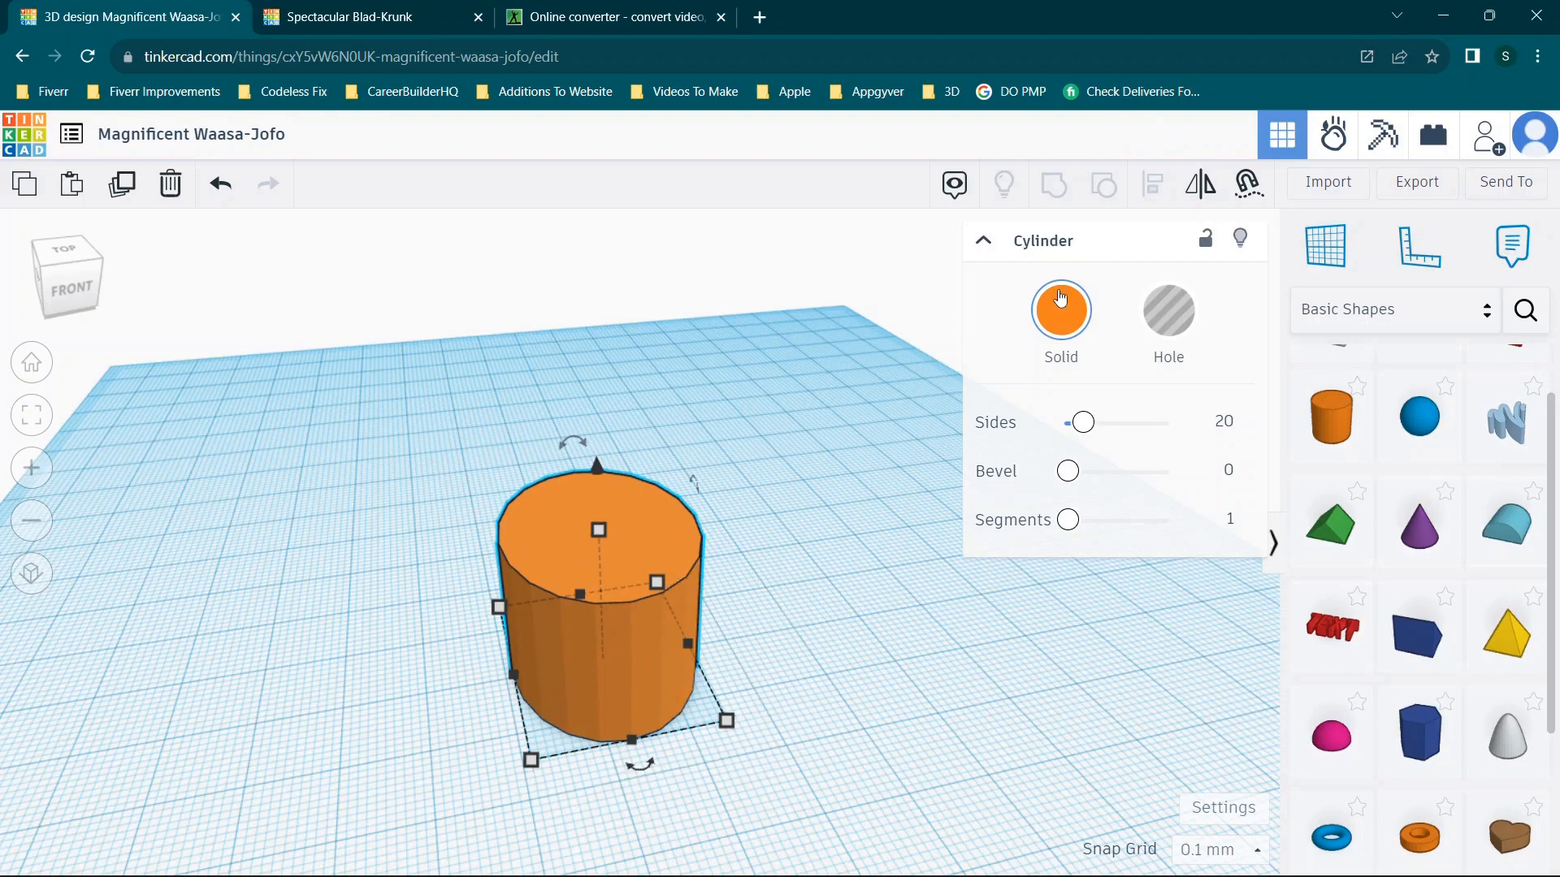
Try a bevel of 2.245 on the cylinder's edges, inspect the result, and set the bevel back to 0.
{"action": "left_click_drag", "start_coordinate": [1072, 481], "coordinate": [1165, 490]}
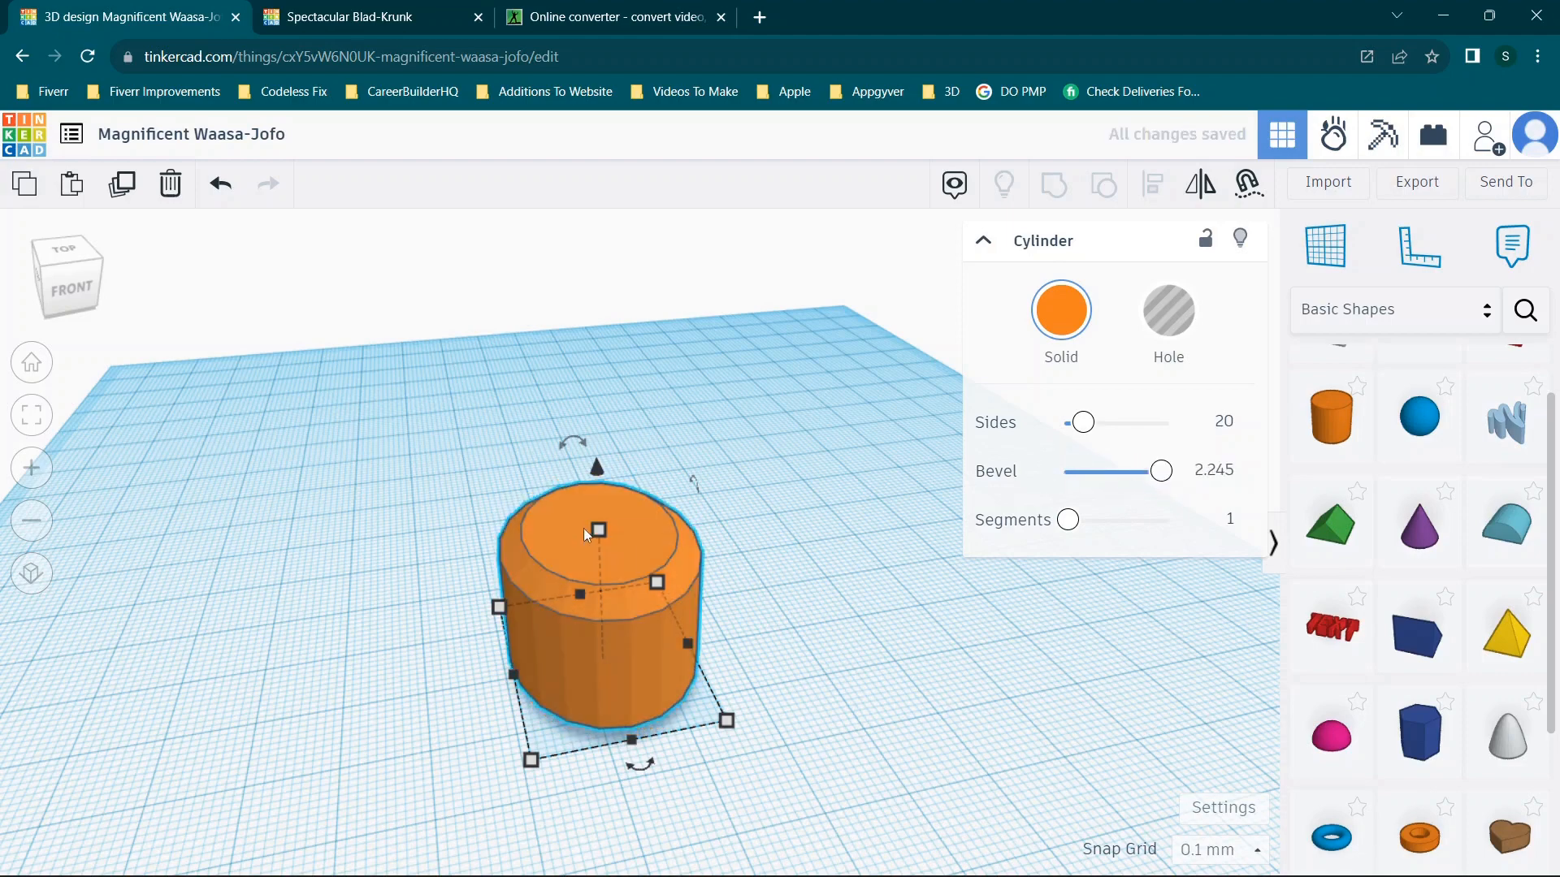
{"action": "scroll", "coordinate": [584, 528], "scroll_direction": "up", "scroll_amount": 5}
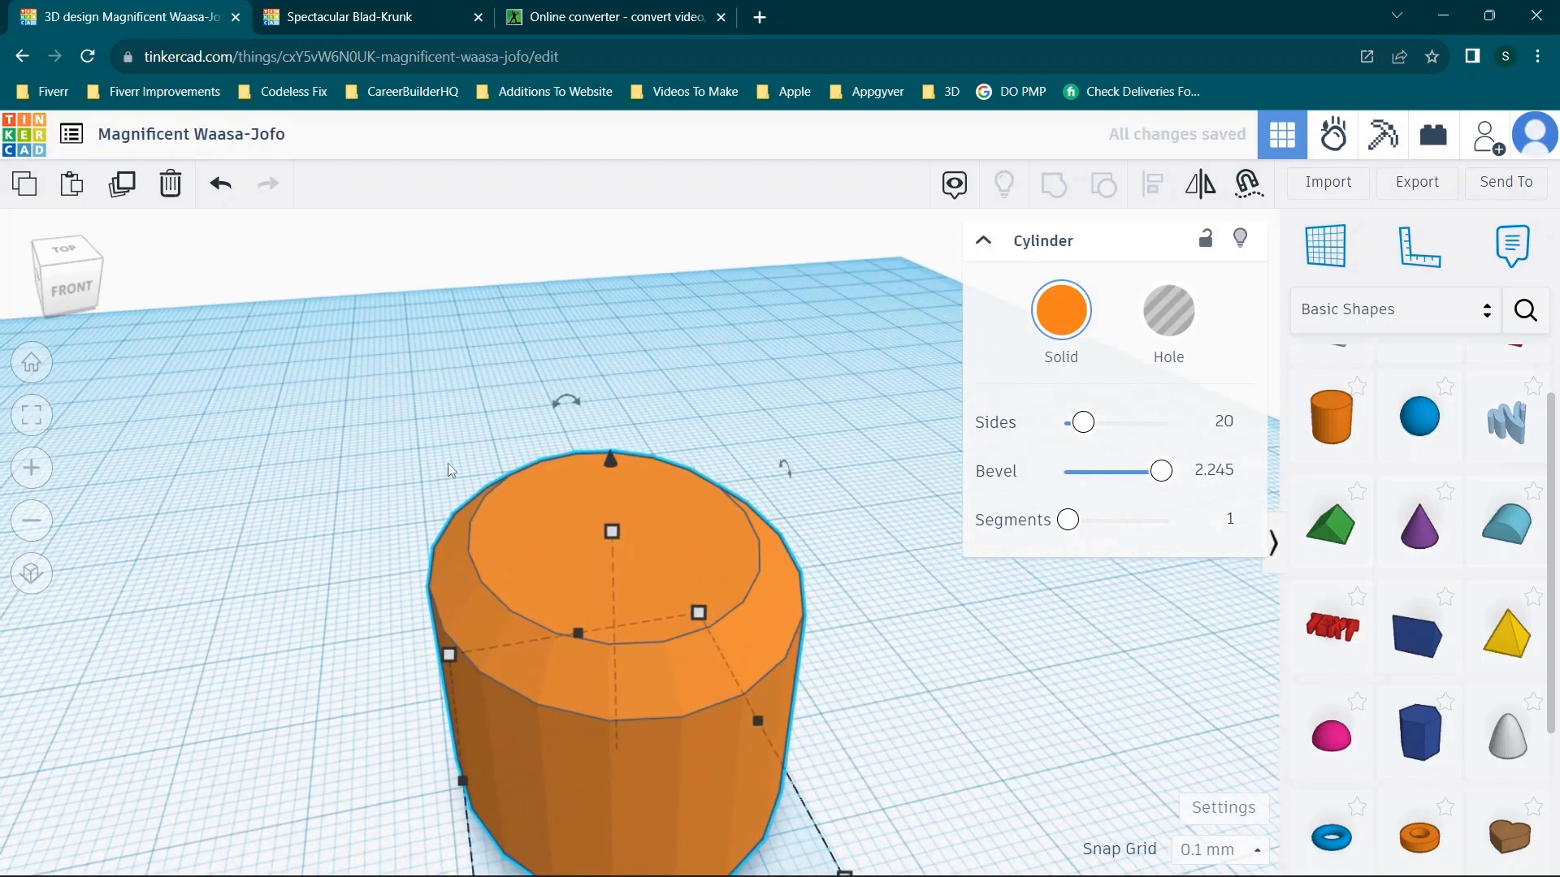
{"action": "right_click_drag", "start_coordinate": [868, 623], "coordinate": [905, 522]}
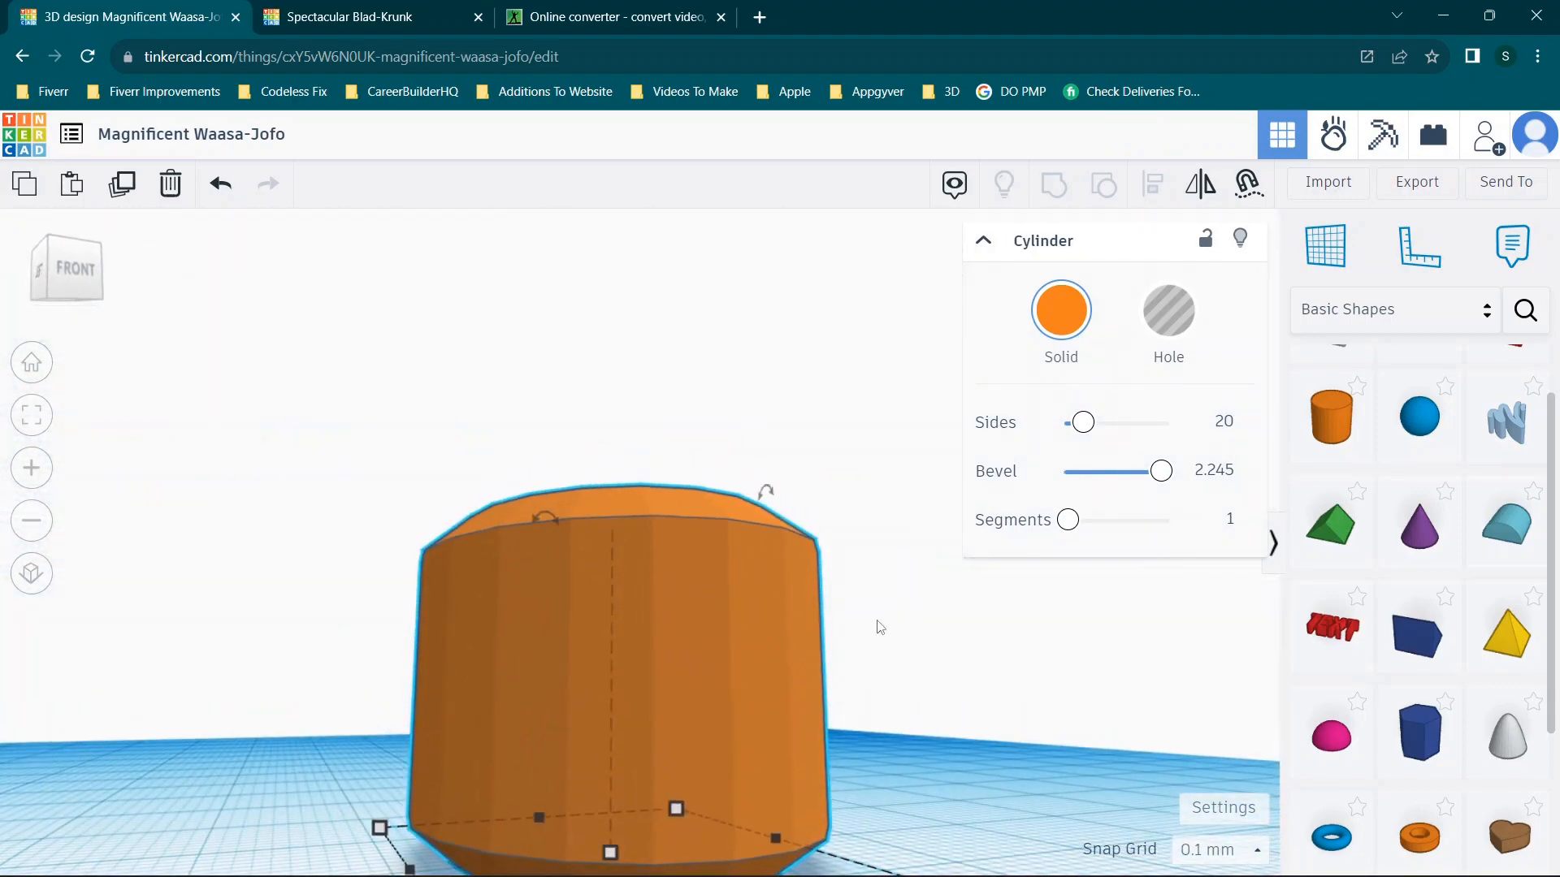
{"action": "scroll", "coordinate": [880, 627], "scroll_direction": "down", "scroll_amount": 2}
{"action": "left_click_drag", "start_coordinate": [1163, 484], "coordinate": [863, 497]}
{"action": "right_click_drag", "start_coordinate": [831, 472], "coordinate": [839, 715]}
{"action": "right_click_drag", "start_coordinate": [966, 769], "coordinate": [734, 787]}
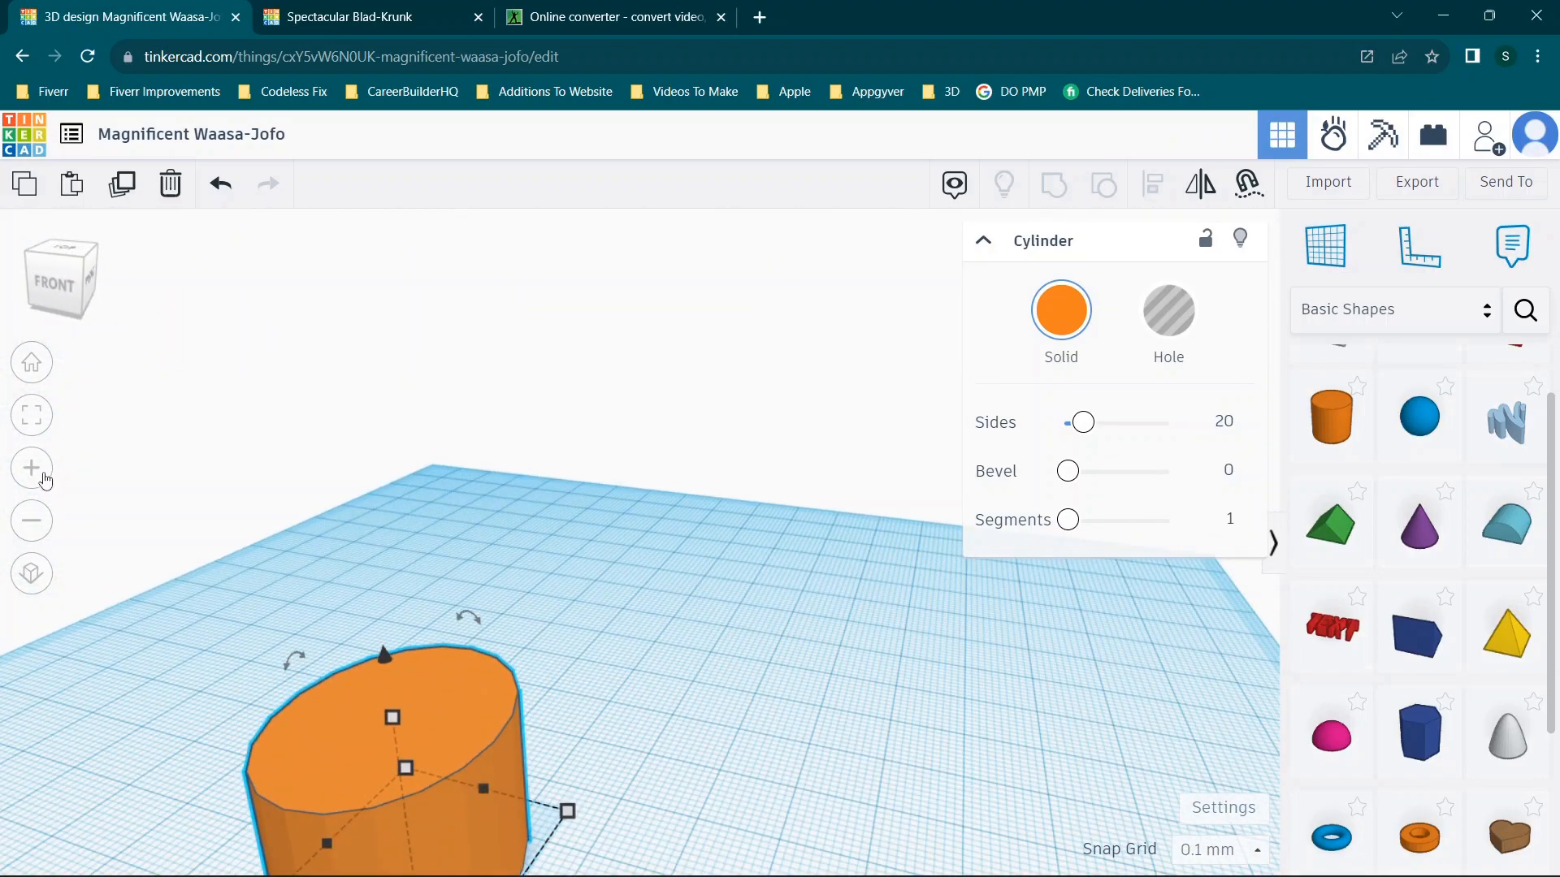
Return to the home view and set the cylinder's segments to 2.
{"action": "left_click", "coordinate": [33, 364]}
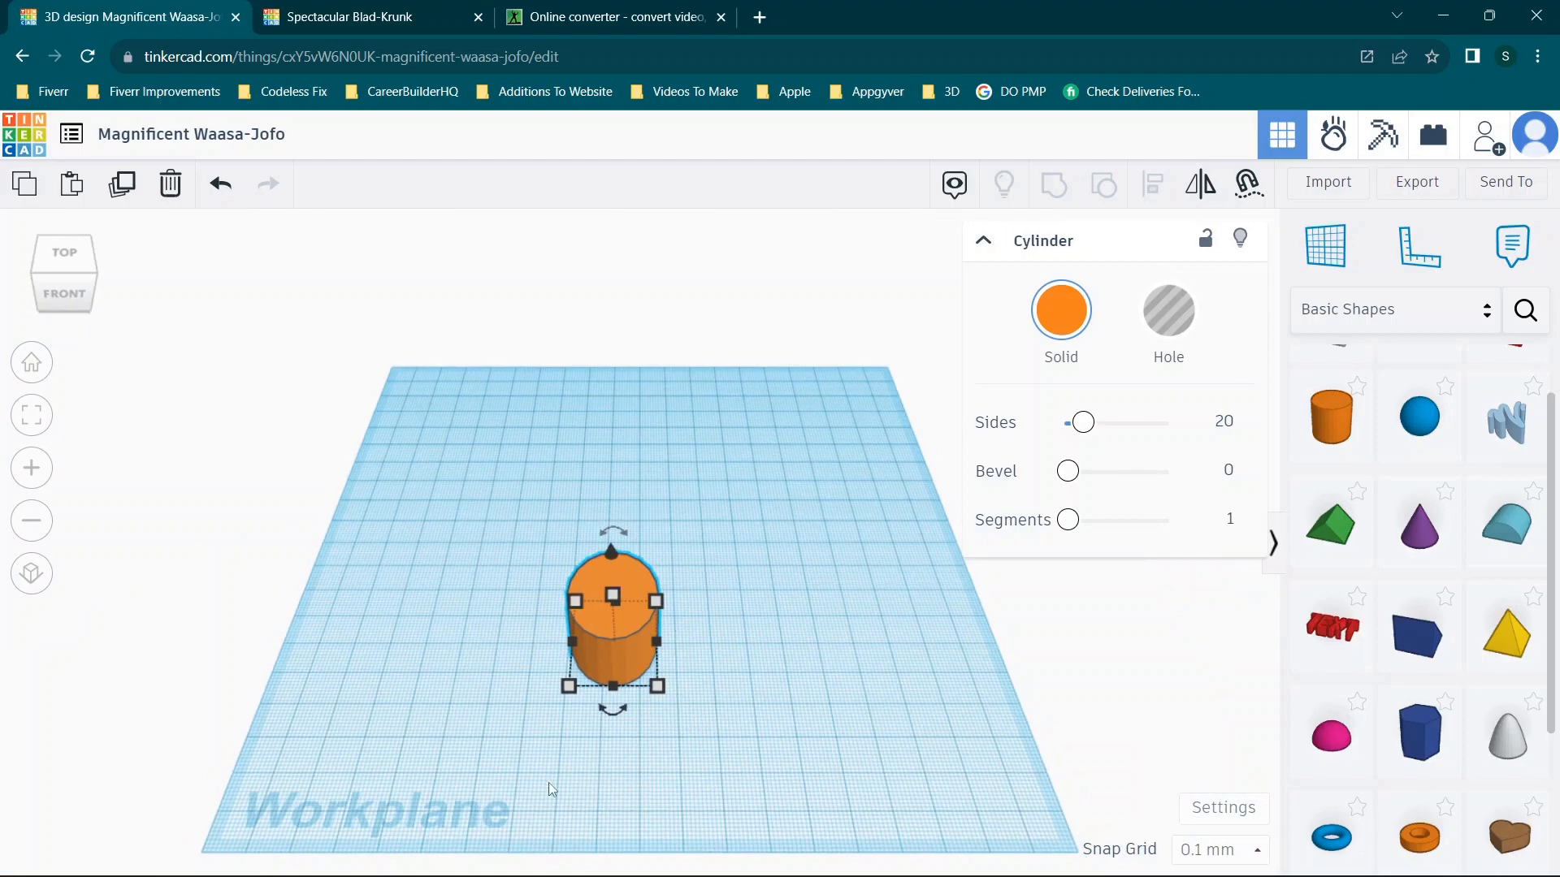
{"action": "scroll", "coordinate": [599, 676], "scroll_direction": "up", "scroll_amount": 3}
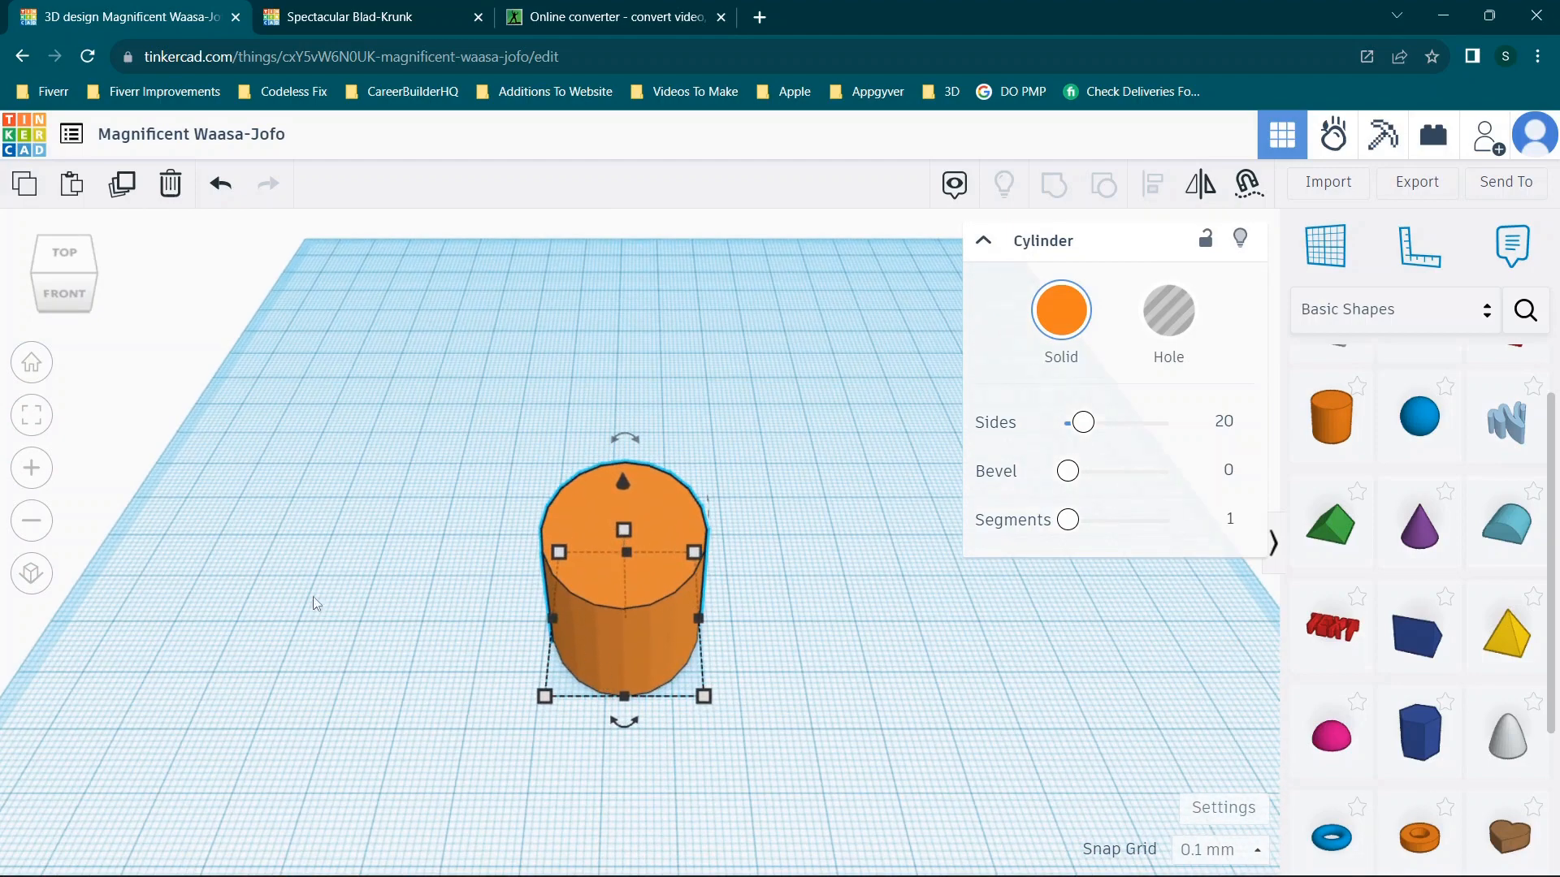
{"action": "left_click_drag", "start_coordinate": [280, 612], "coordinate": [460, 353]}
{"action": "left_click_drag", "start_coordinate": [451, 628], "coordinate": [813, 475]}
{"action": "left_click_drag", "start_coordinate": [797, 704], "coordinate": [507, 455]}
{"action": "left_click", "coordinate": [654, 505]}
{"action": "mouse_move", "coordinate": [1072, 530]}
{"action": "left_mouse_down"}
{"action": "mouse_move", "coordinate": [1170, 522]}
{"action": "mouse_move", "coordinate": [1071, 520]}
{"action": "left_mouse_up"}
{"action": "left_click", "coordinate": [1080, 524]}
Compare the cylinder's roundness at 64 and 12 sides, leaving the sides set to 64.
{"action": "left_click_drag", "start_coordinate": [1087, 433], "coordinate": [1185, 437]}
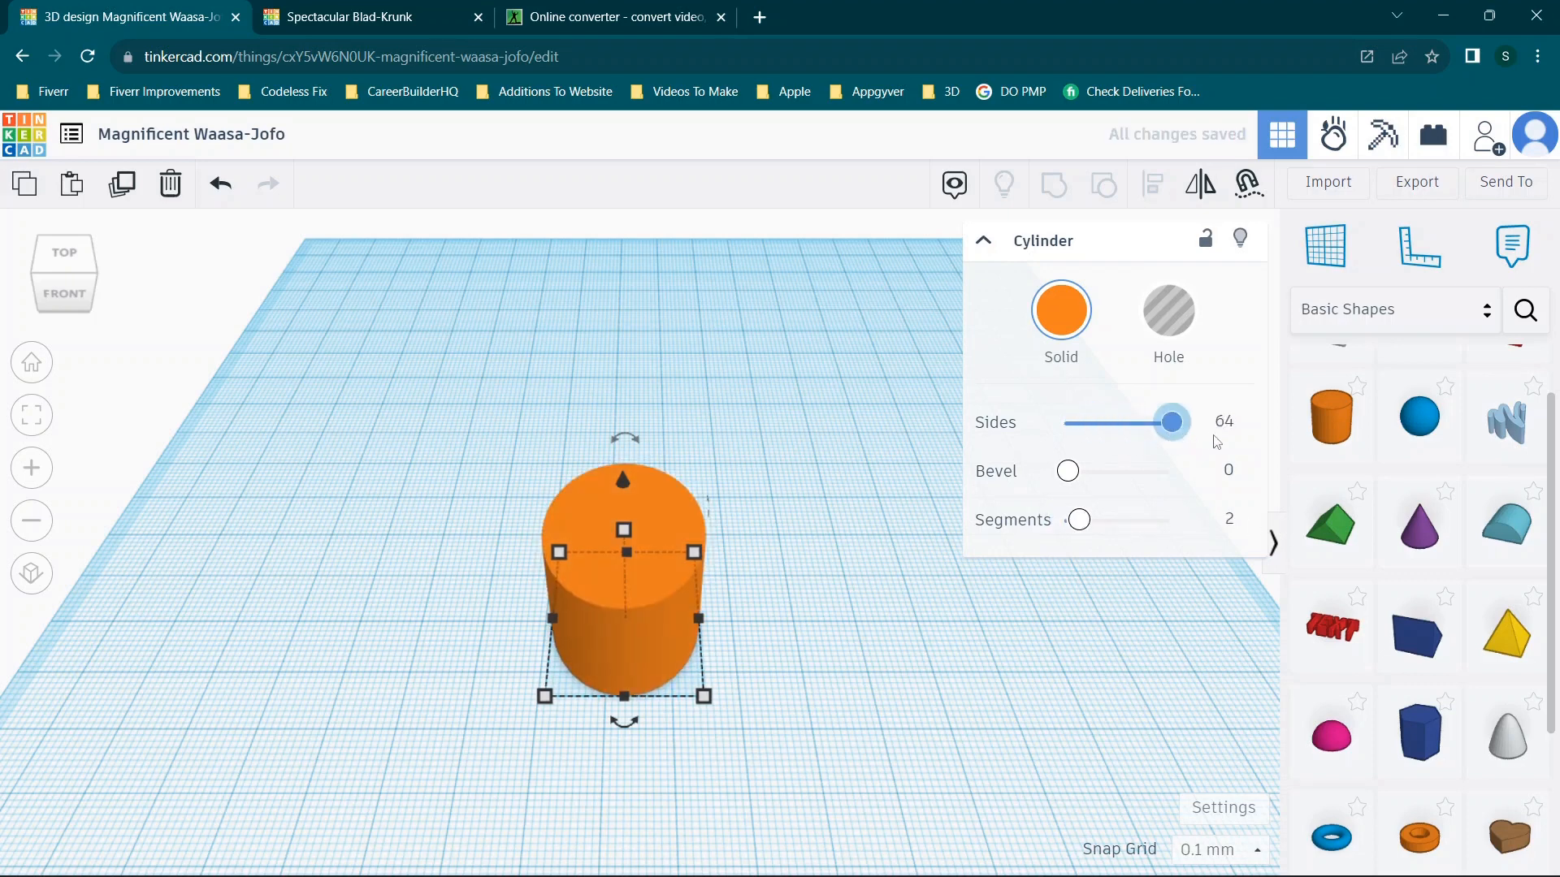
{"action": "scroll", "coordinate": [622, 546], "scroll_direction": "up", "scroll_amount": 3}
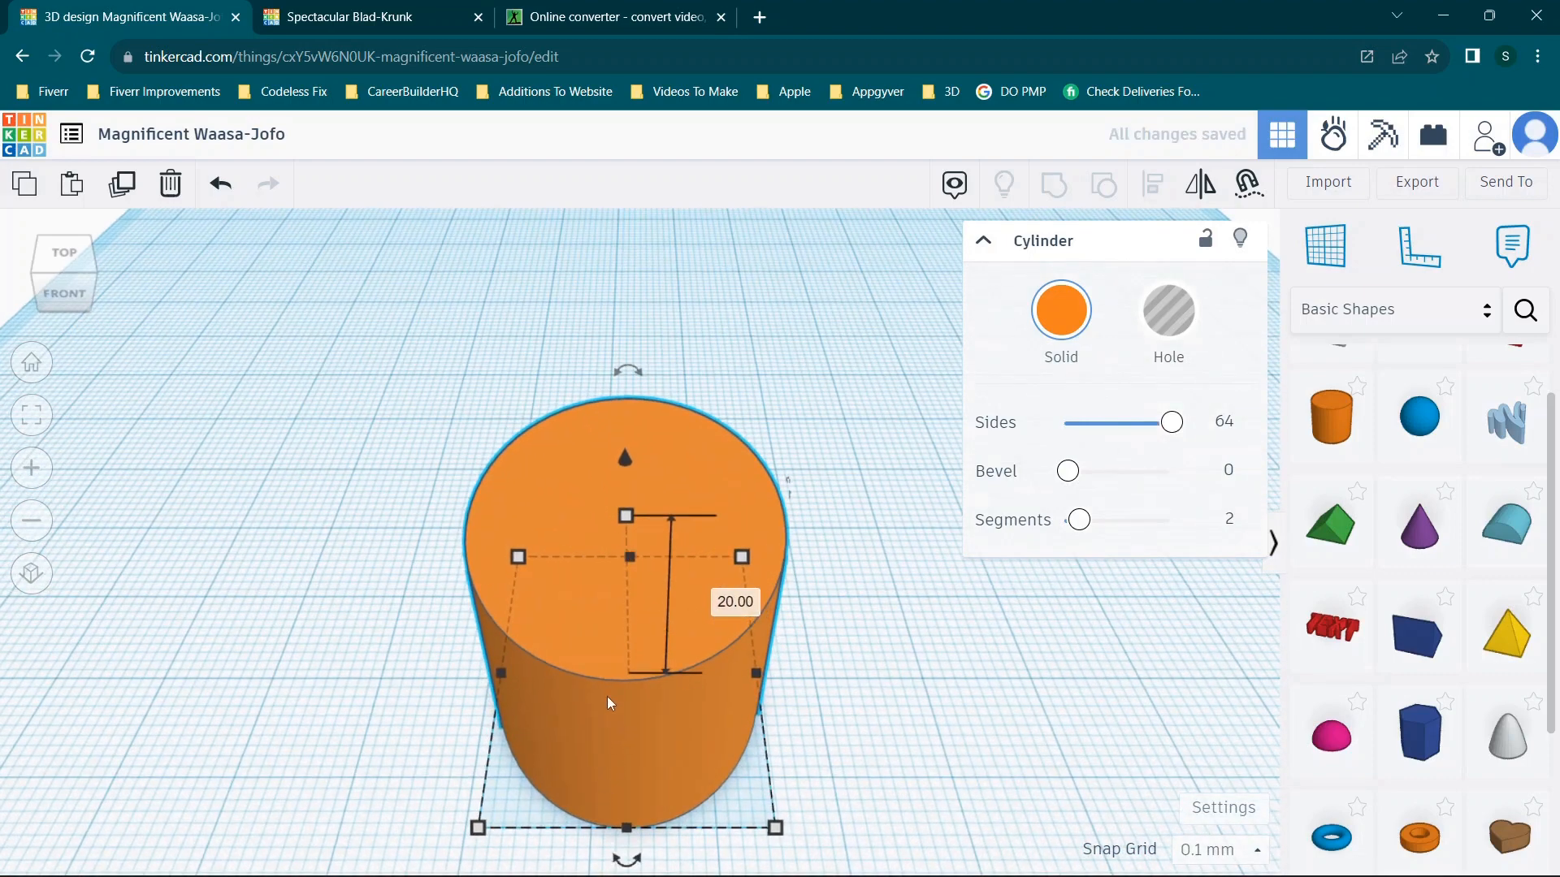
{"action": "left_click_drag", "start_coordinate": [1175, 428], "coordinate": [1047, 429]}
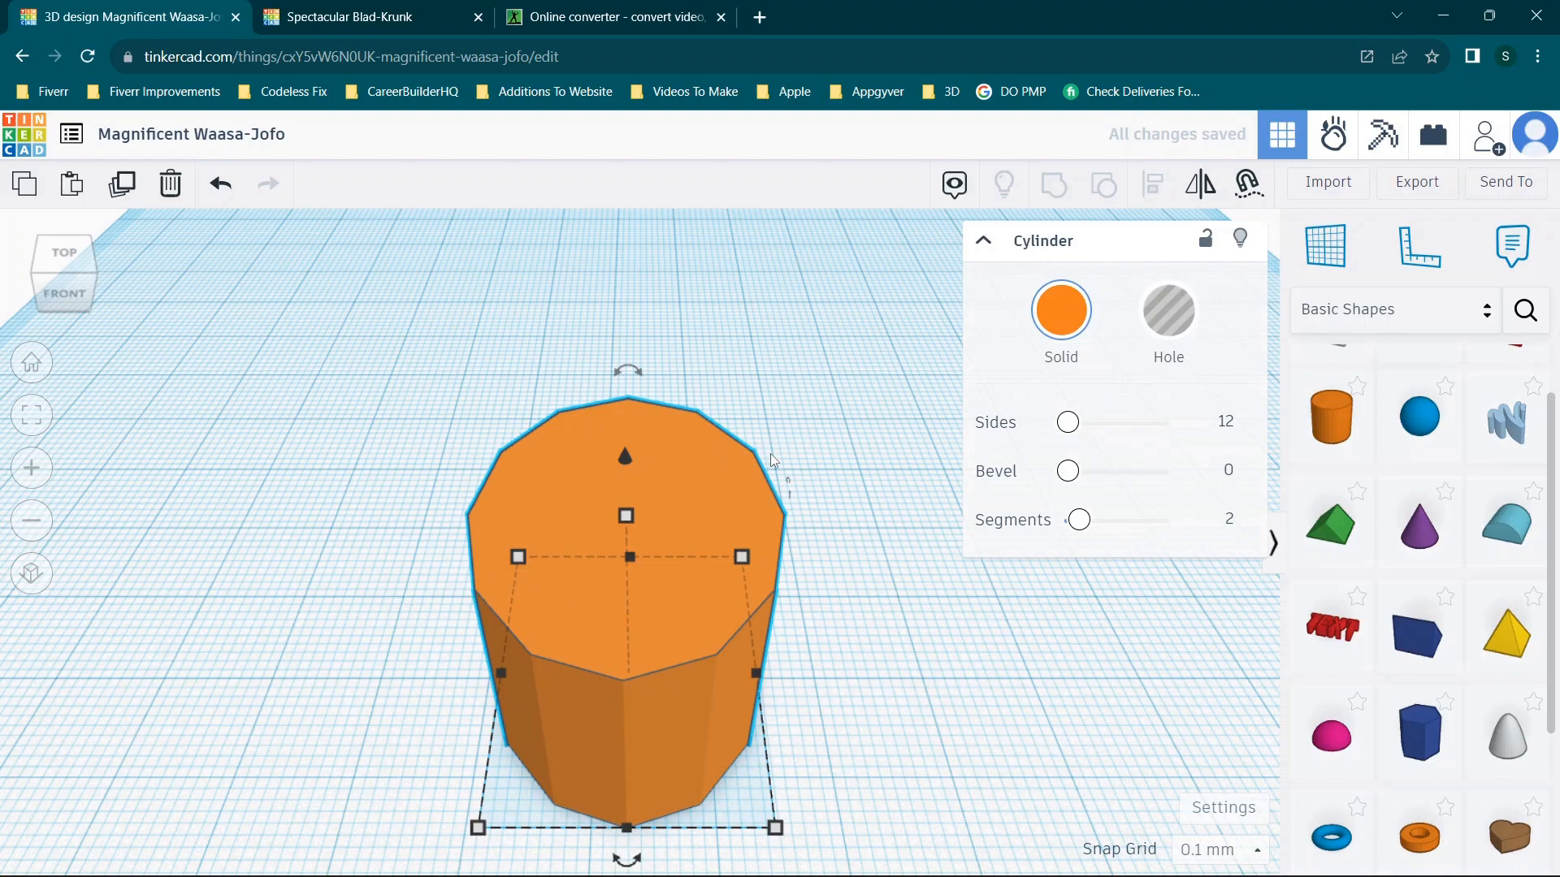
{"action": "left_click_drag", "start_coordinate": [1068, 421], "coordinate": [1186, 420]}
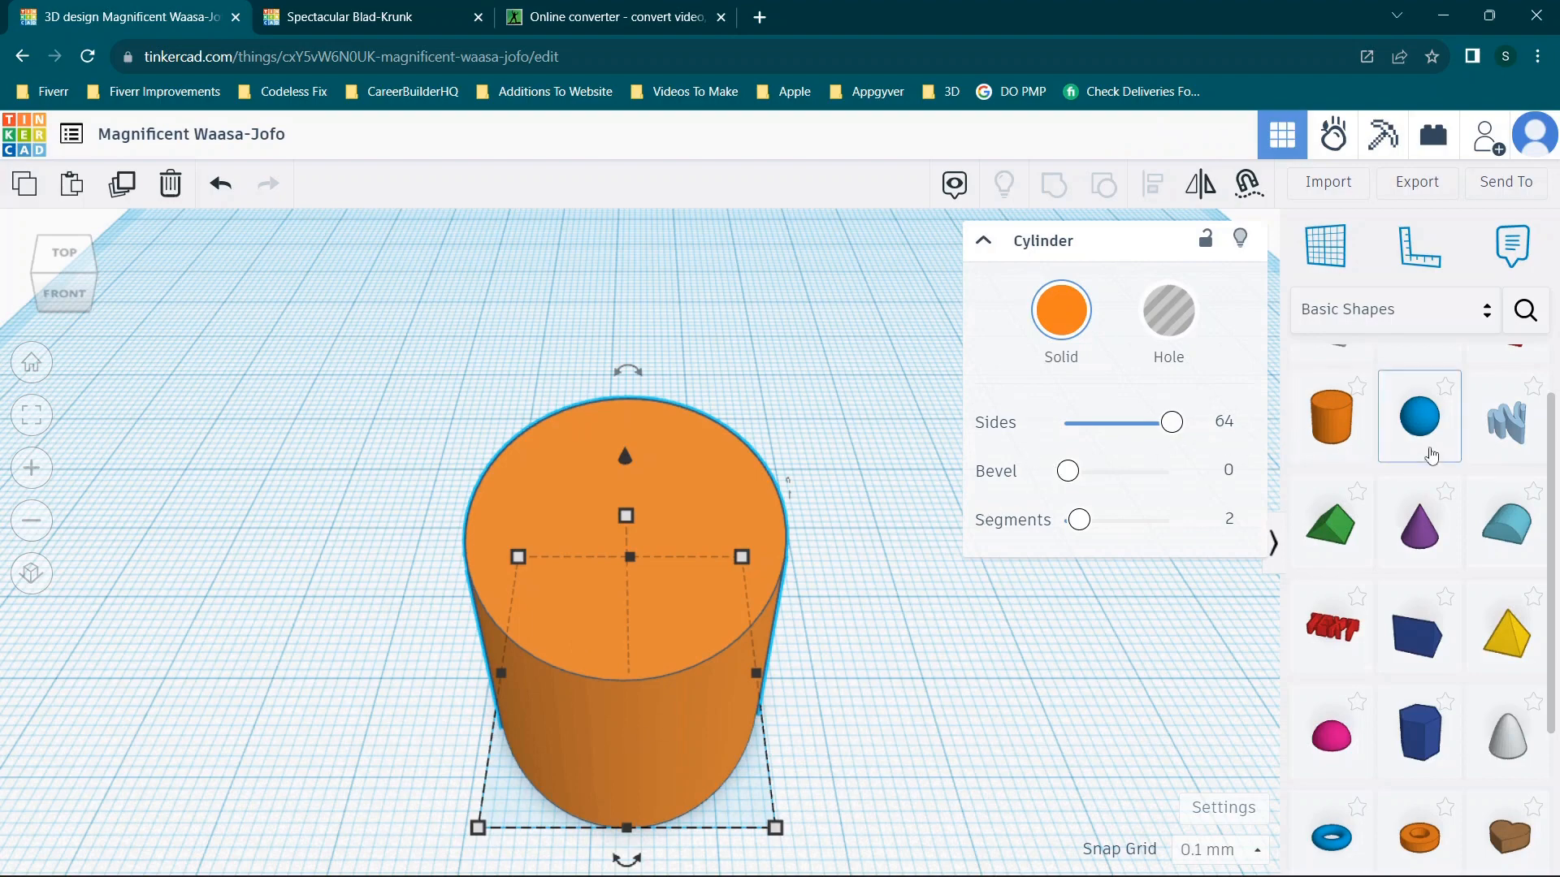
Place a sphere from the basic shapes on the cylinder's top face and select it.
{"action": "left_click", "coordinate": [1423, 419]}
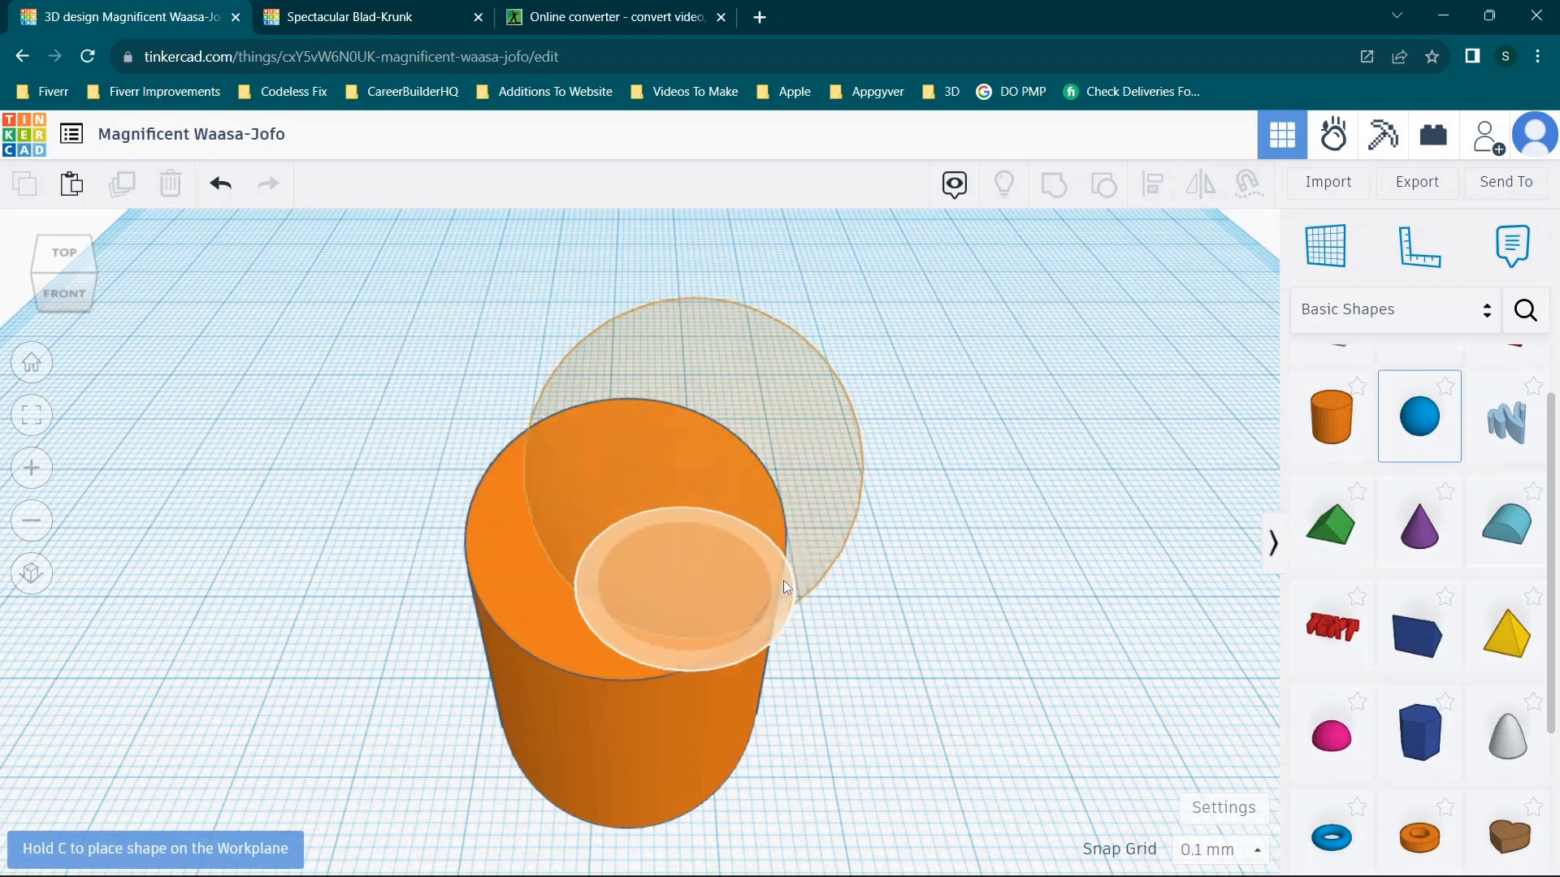
{"action": "scroll", "coordinate": [1013, 494], "scroll_direction": "down", "scroll_amount": 2}
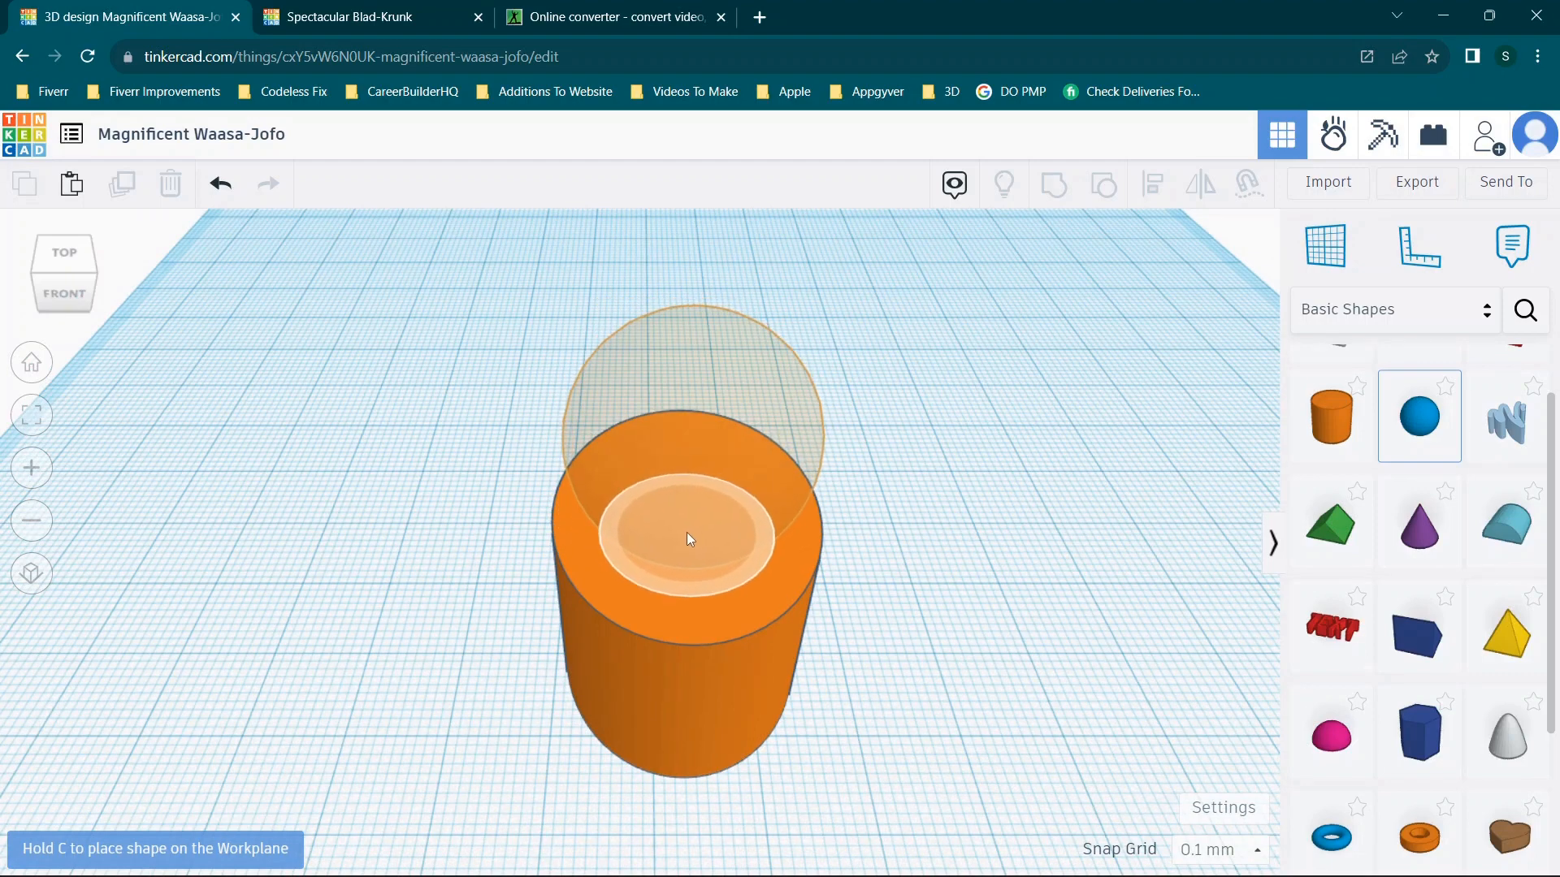
{"action": "left_click", "coordinate": [688, 539]}
{"action": "left_click", "coordinate": [978, 543]}
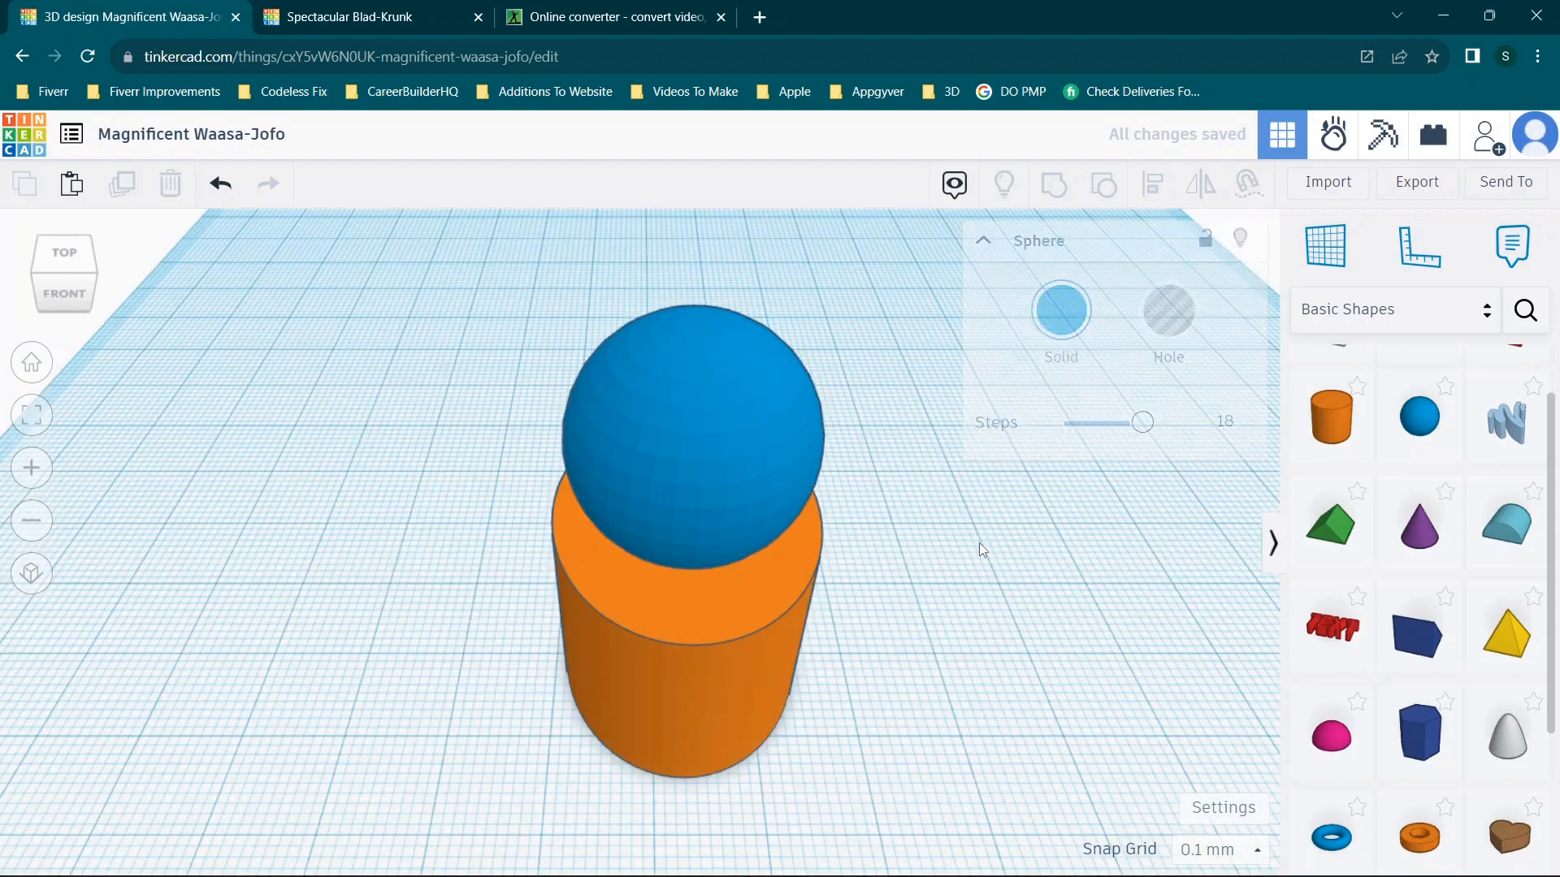
{"action": "left_click", "coordinate": [636, 465]}
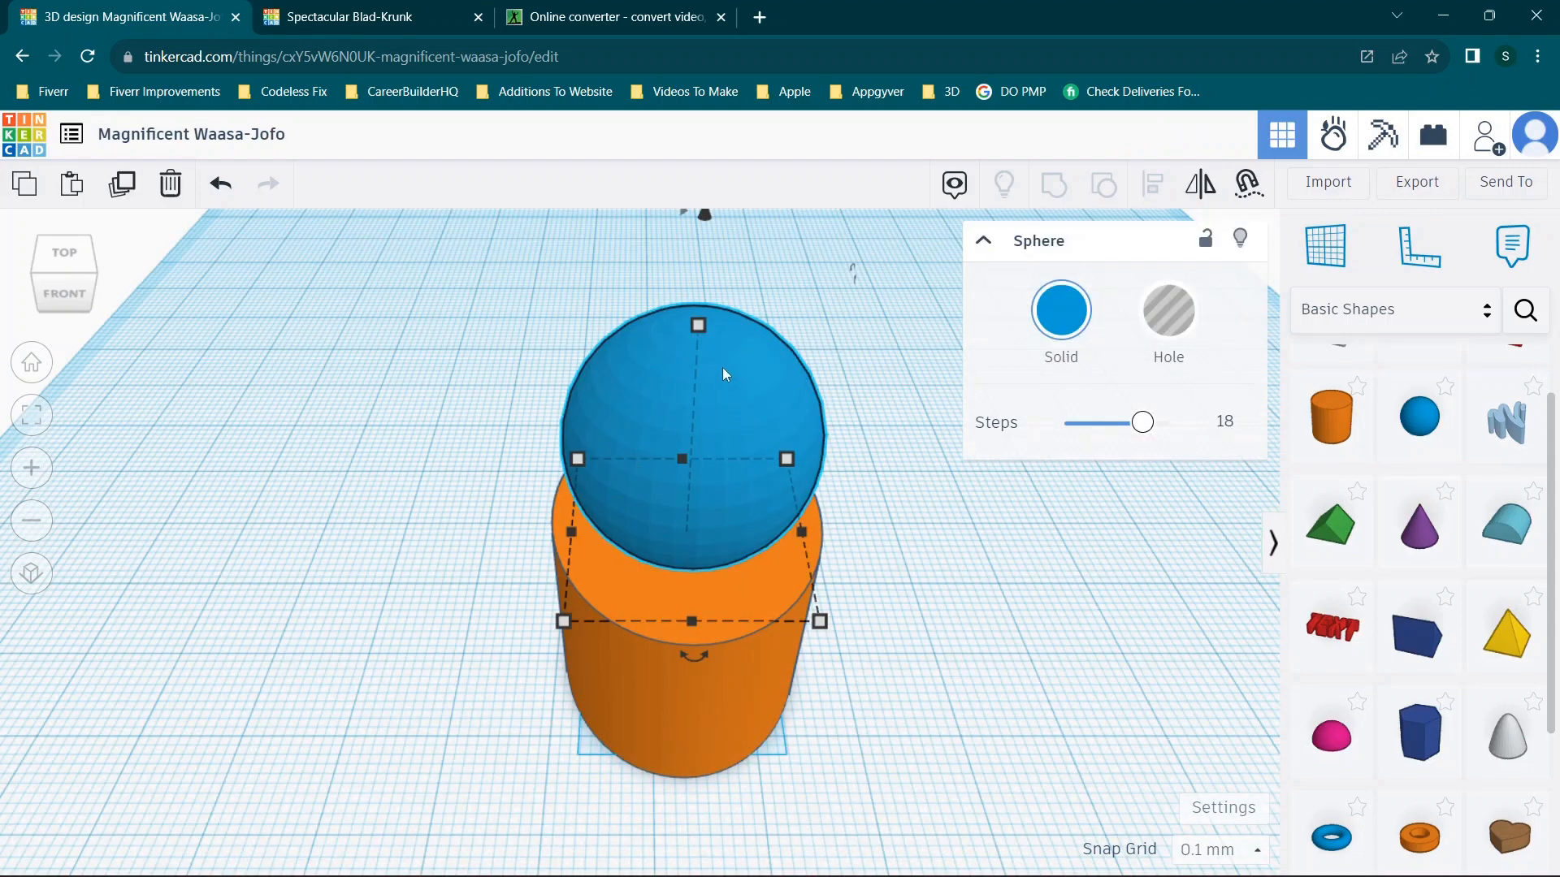
Place a second sphere directly on the workplane, to the right of the cylinder.
{"action": "left_click_drag", "start_coordinate": [1420, 416], "coordinate": [967, 656]}
{"action": "right_click_drag", "start_coordinate": [966, 657], "coordinate": [943, 573]}
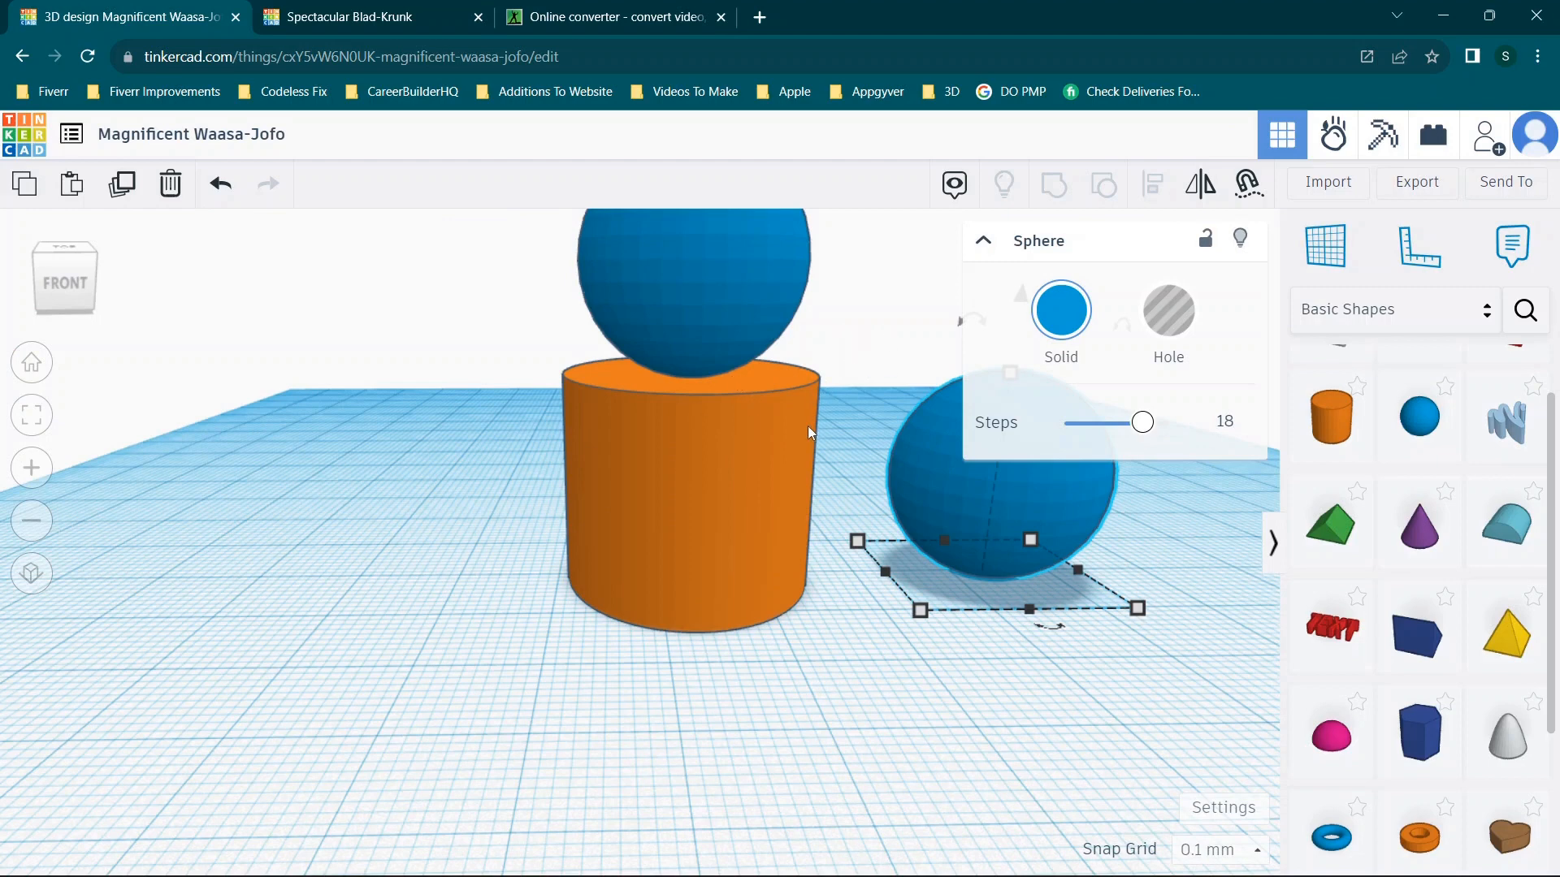
{"action": "left_click", "coordinate": [850, 418]}
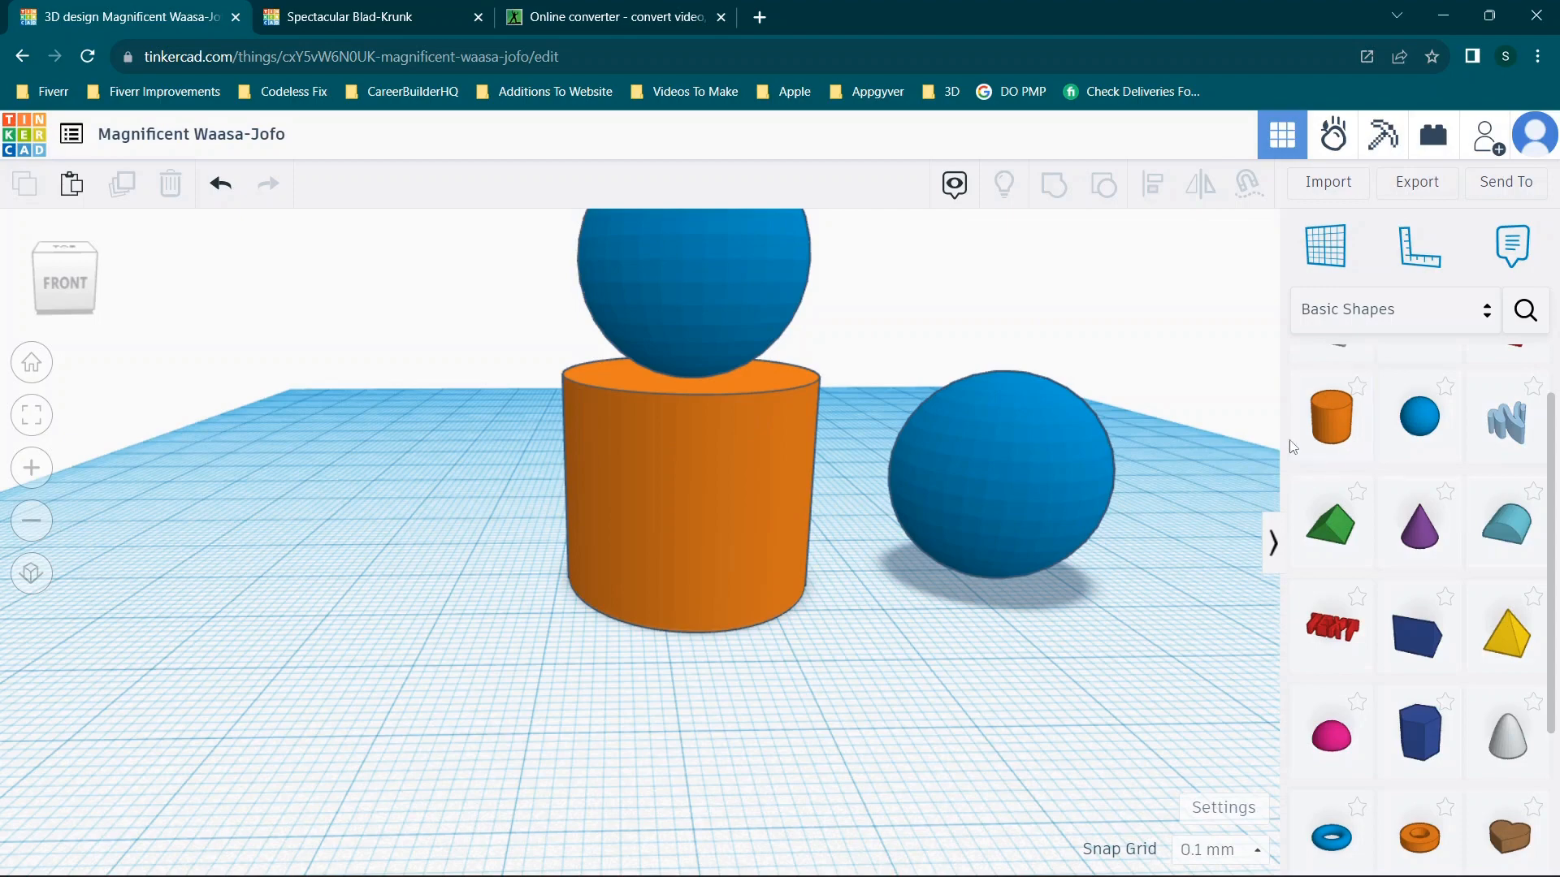
Place a solid red box on the workplane to the left of the cylinder and select it.
{"action": "scroll", "coordinate": [1329, 438], "scroll_direction": "up", "scroll_amount": 1}
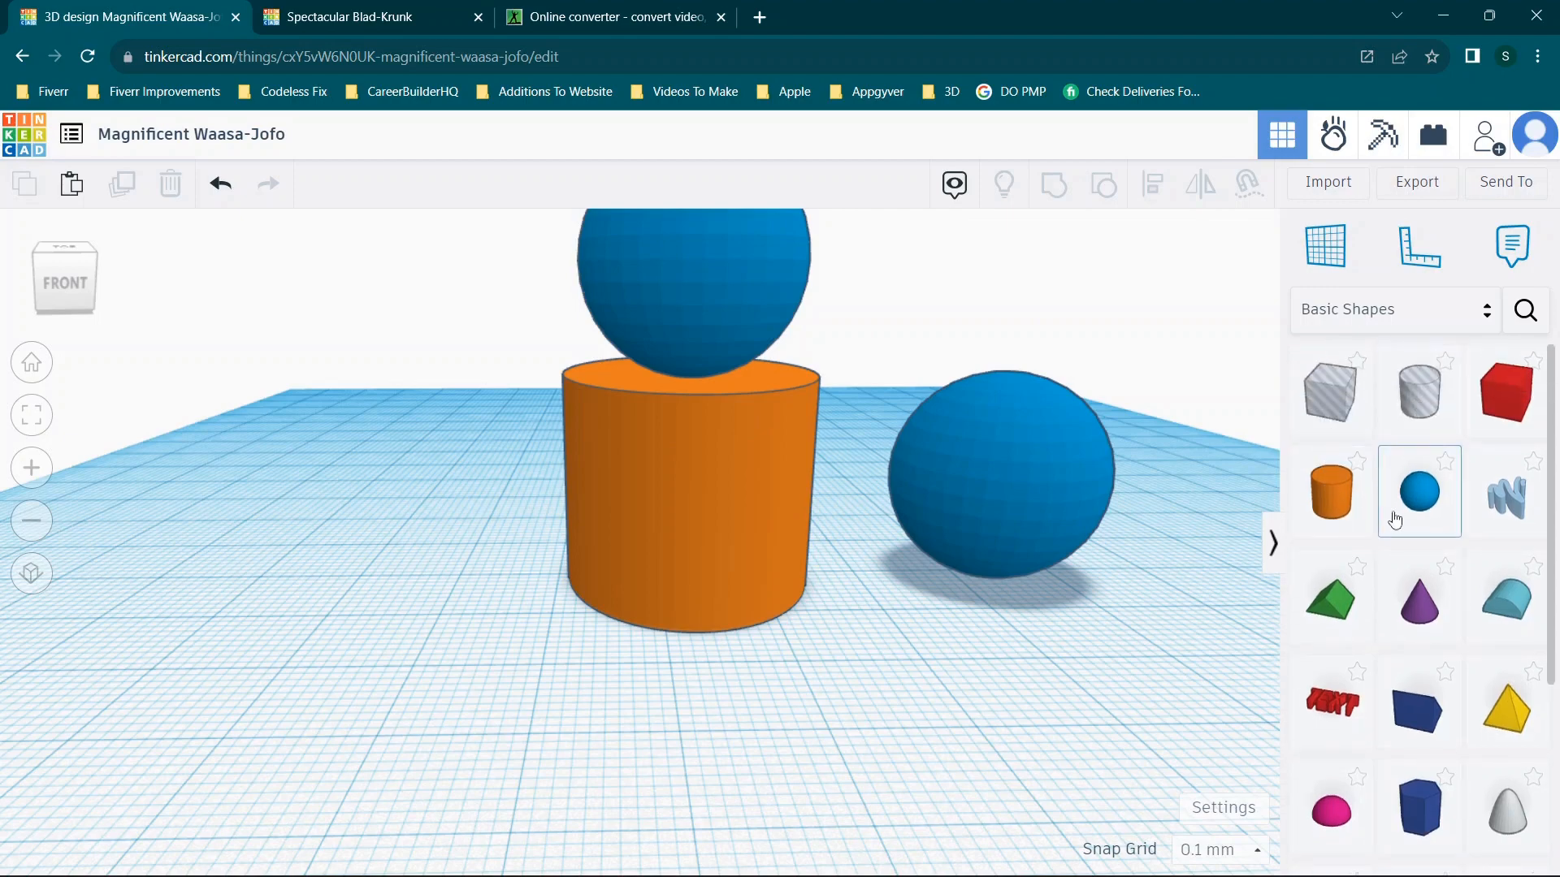
{"action": "left_click_drag", "start_coordinate": [1500, 406], "coordinate": [431, 577]}
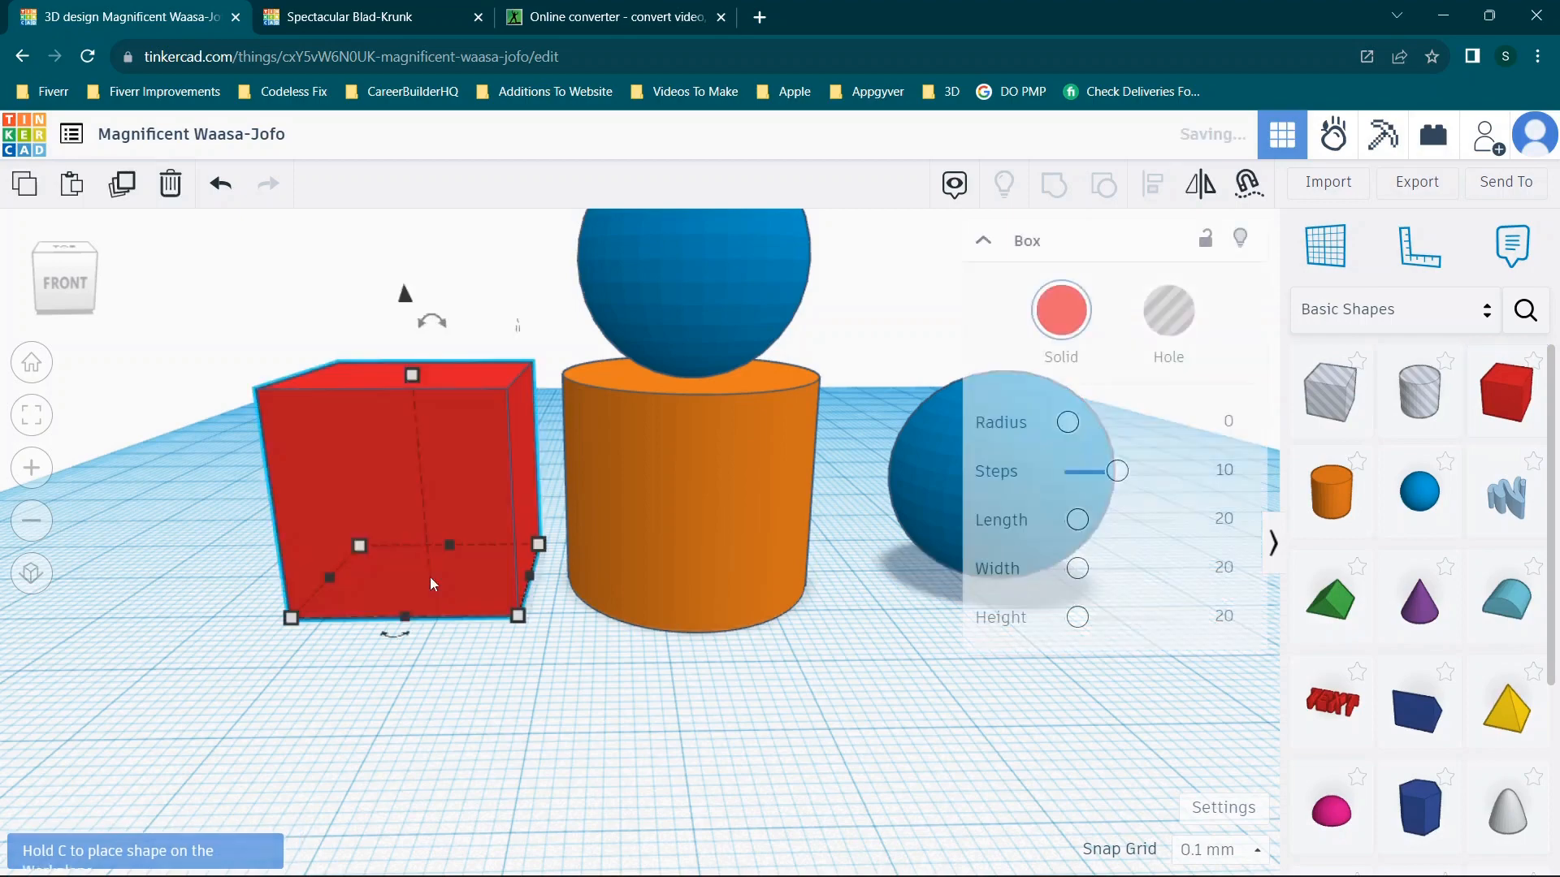
{"action": "left_click", "coordinate": [606, 719]}
{"action": "right_click_drag", "start_coordinate": [606, 718], "coordinate": [528, 501]}
{"action": "left_click", "coordinate": [530, 505]}
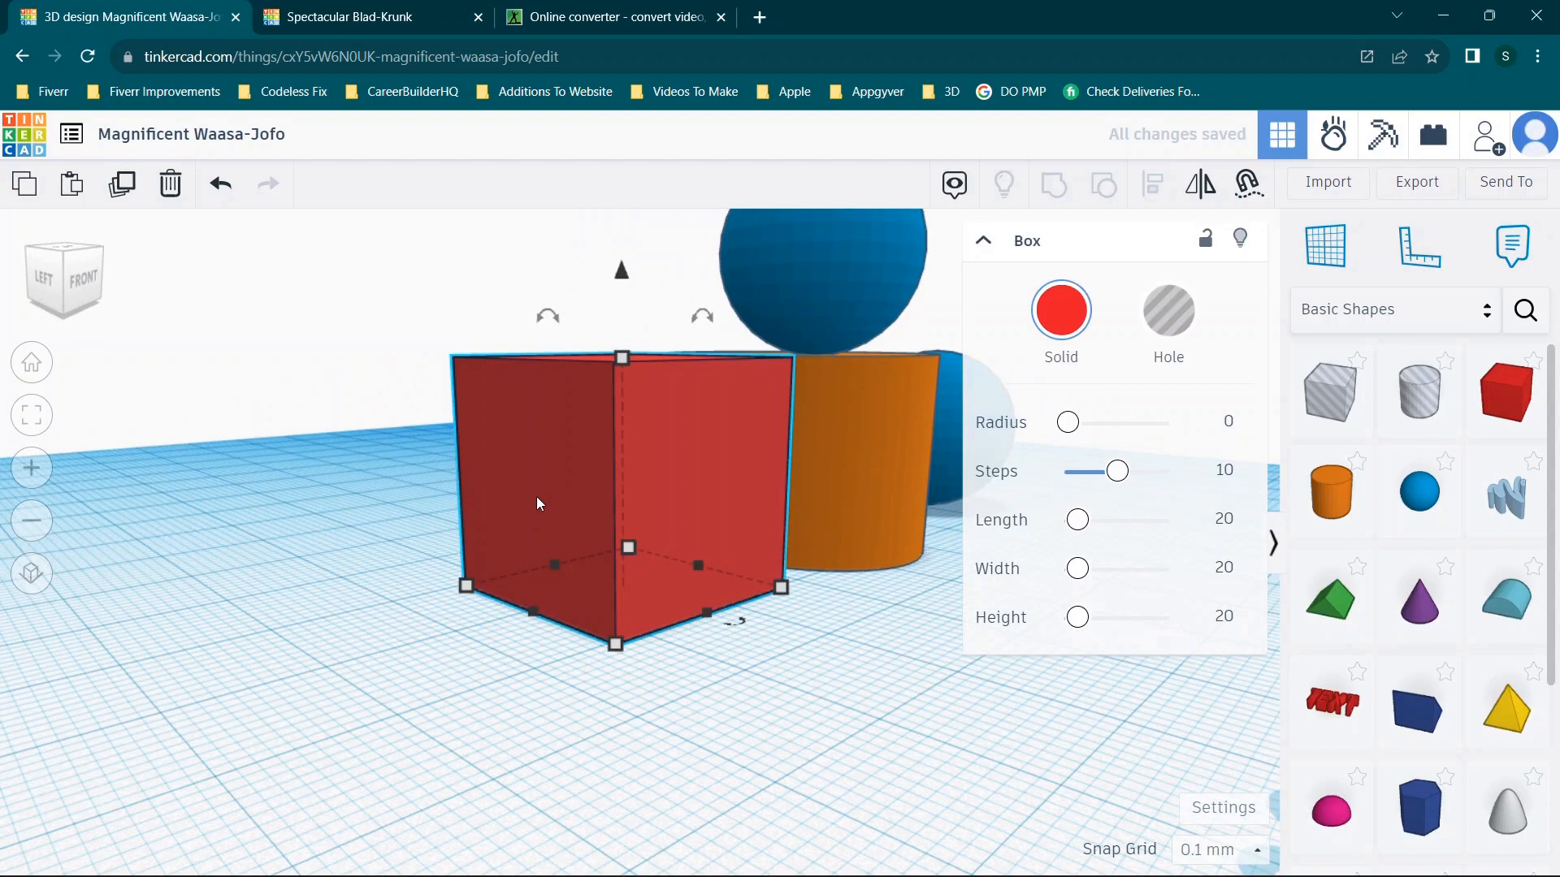
Preview a temporary workplane on the shapes' faces and set it on a sloped facet of the upper sphere.
{"action": "left_click", "coordinate": [1329, 266]}
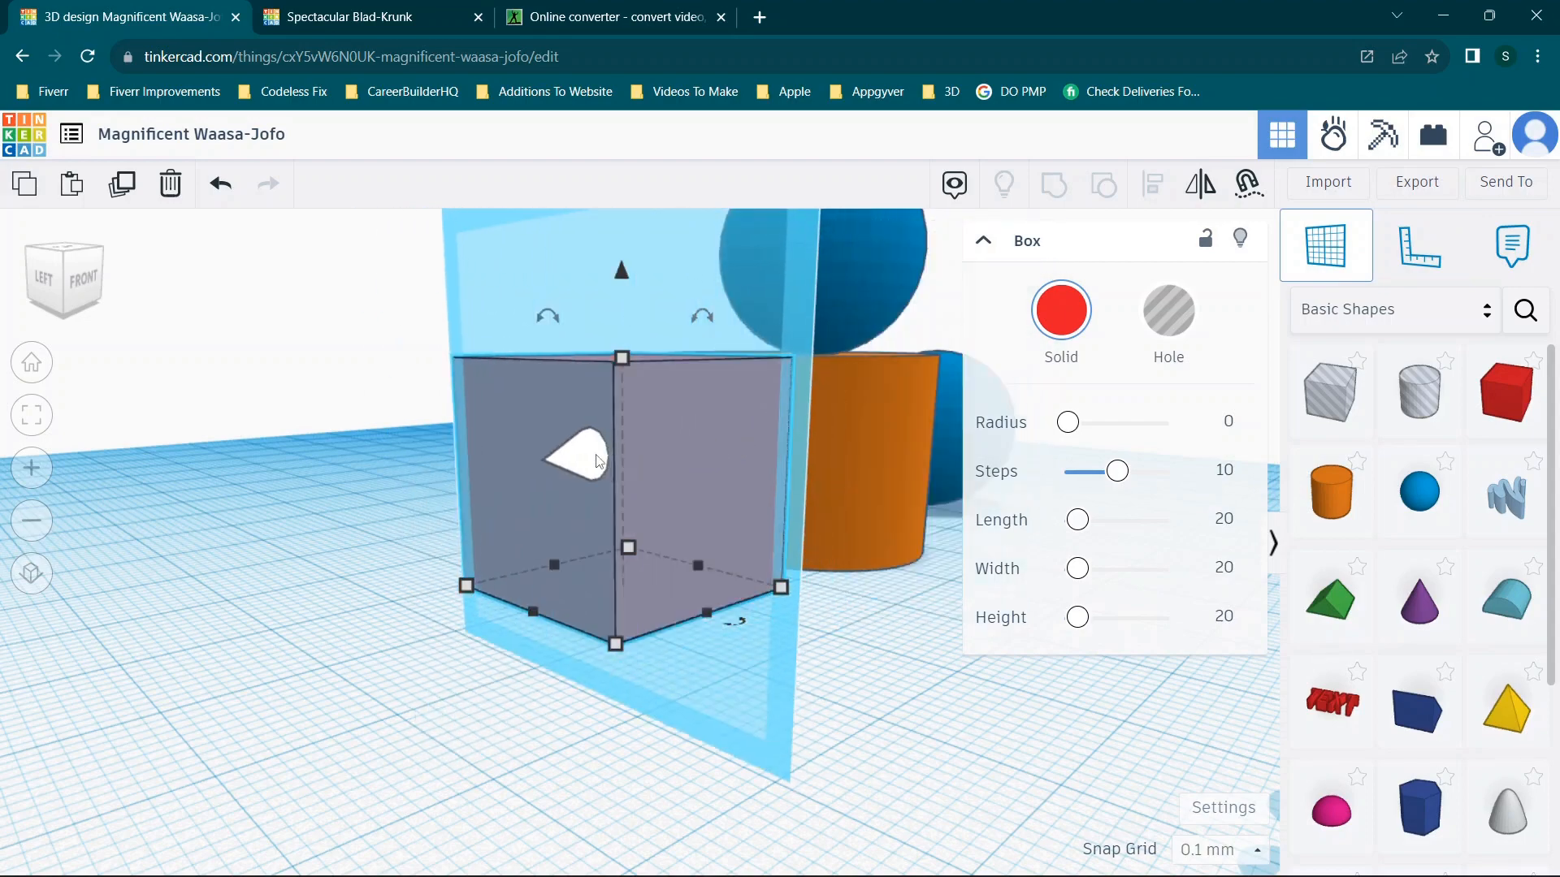
{"action": "right_click_drag", "start_coordinate": [564, 457], "coordinate": [477, 387]}
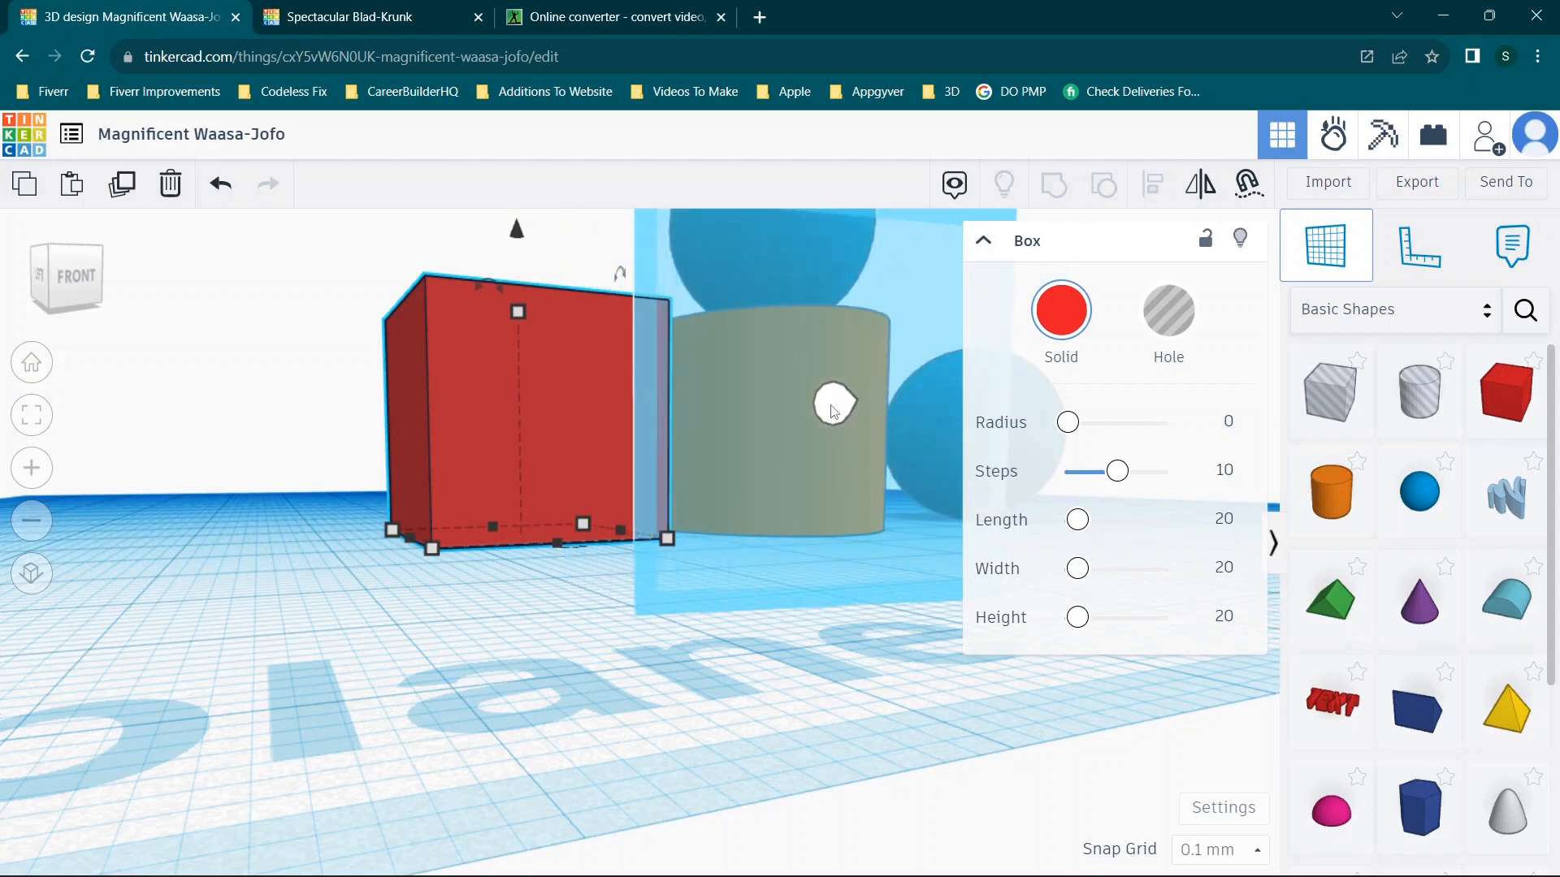
{"action": "right_click_drag", "start_coordinate": [833, 402], "coordinate": [760, 594]}
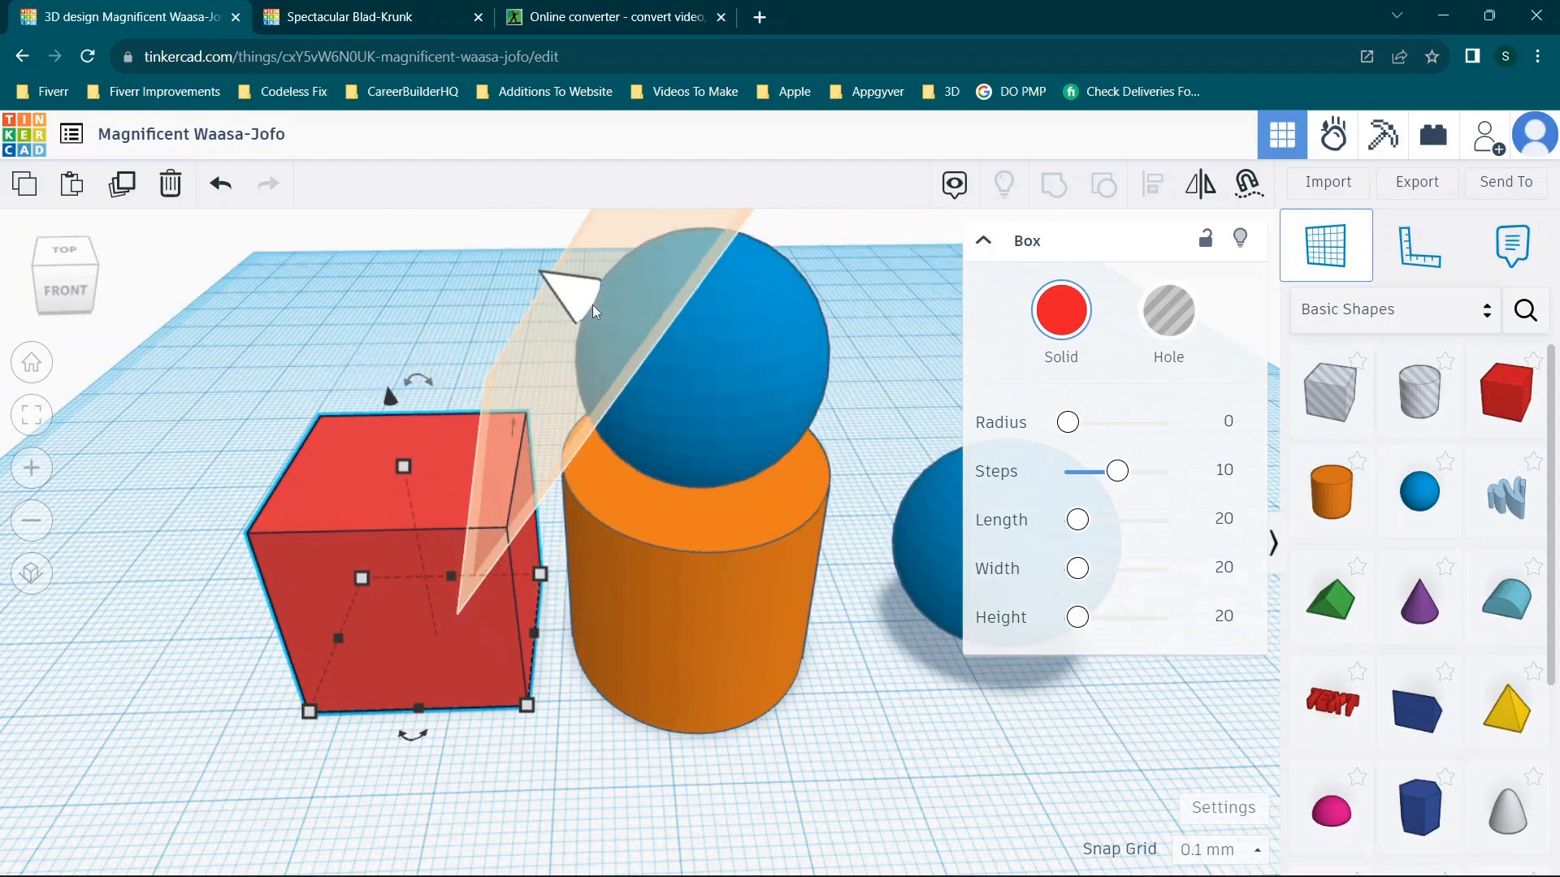
{"action": "left_click", "coordinate": [592, 305]}
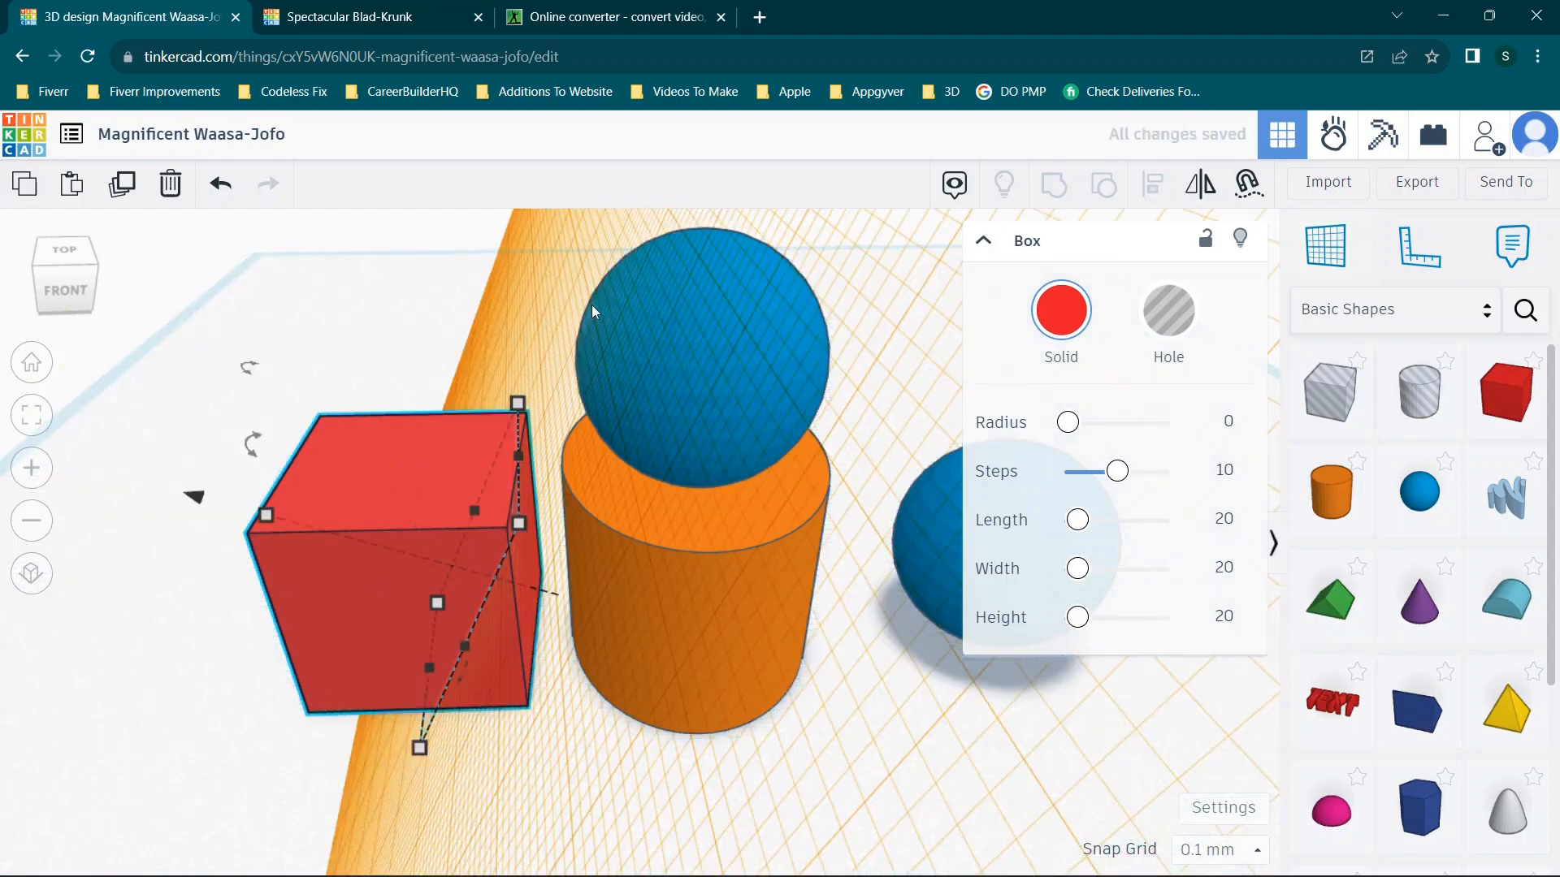
{"action": "right_click_drag", "start_coordinate": [796, 479], "coordinate": [858, 418]}
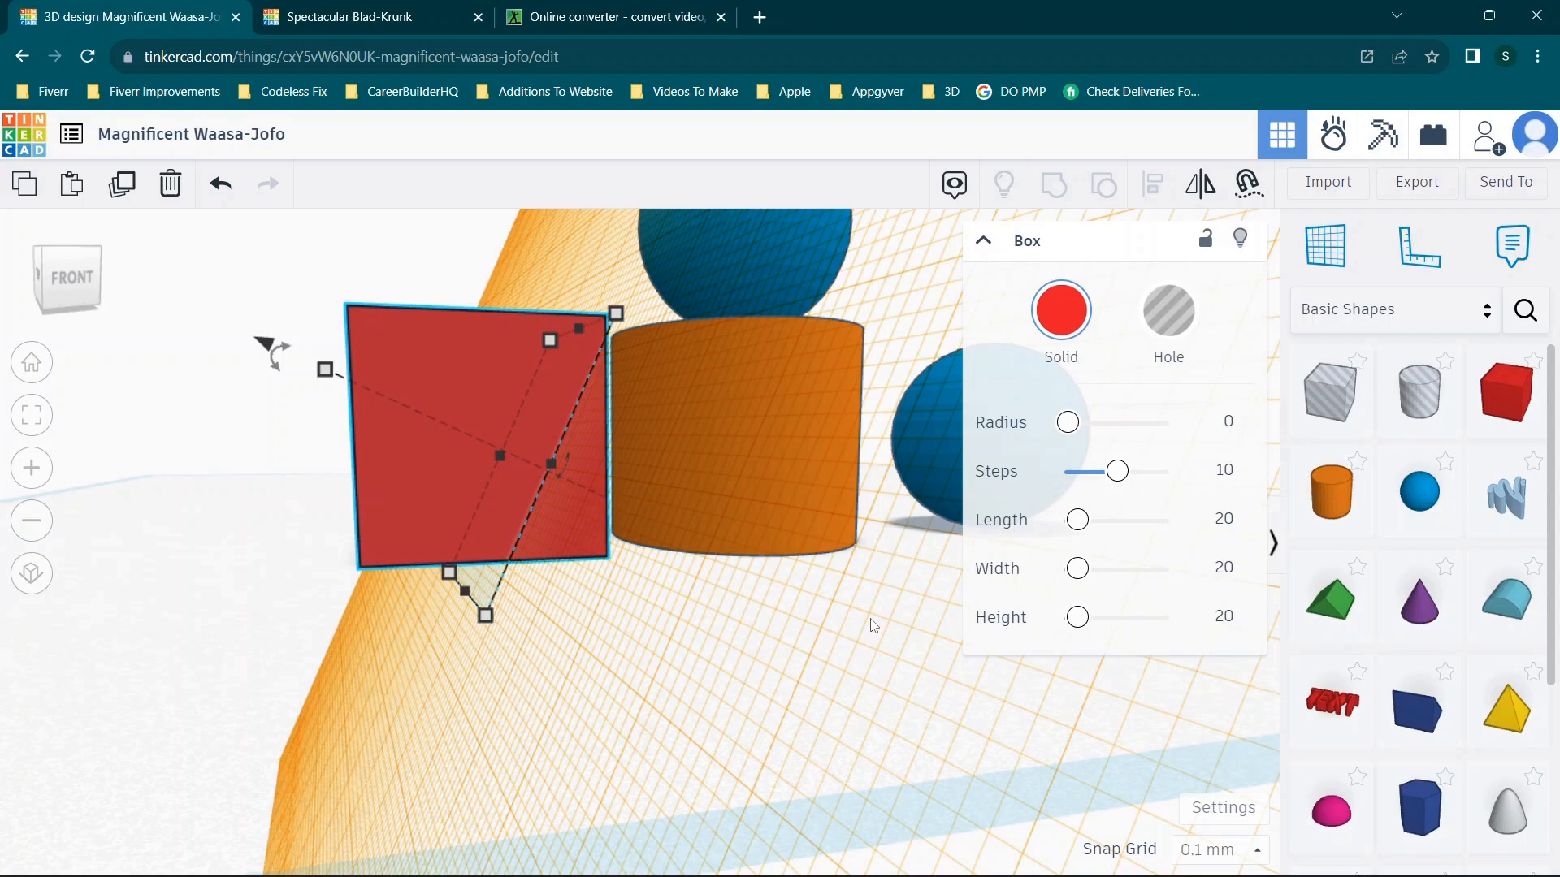
{"action": "mouse_move", "coordinate": [873, 626]}
{"action": "right_mouse_down"}
{"action": "mouse_move", "coordinate": [686, 631]}
{"action": "mouse_move", "coordinate": [707, 664]}
{"action": "mouse_move", "coordinate": [866, 641]}
{"action": "right_mouse_up"}
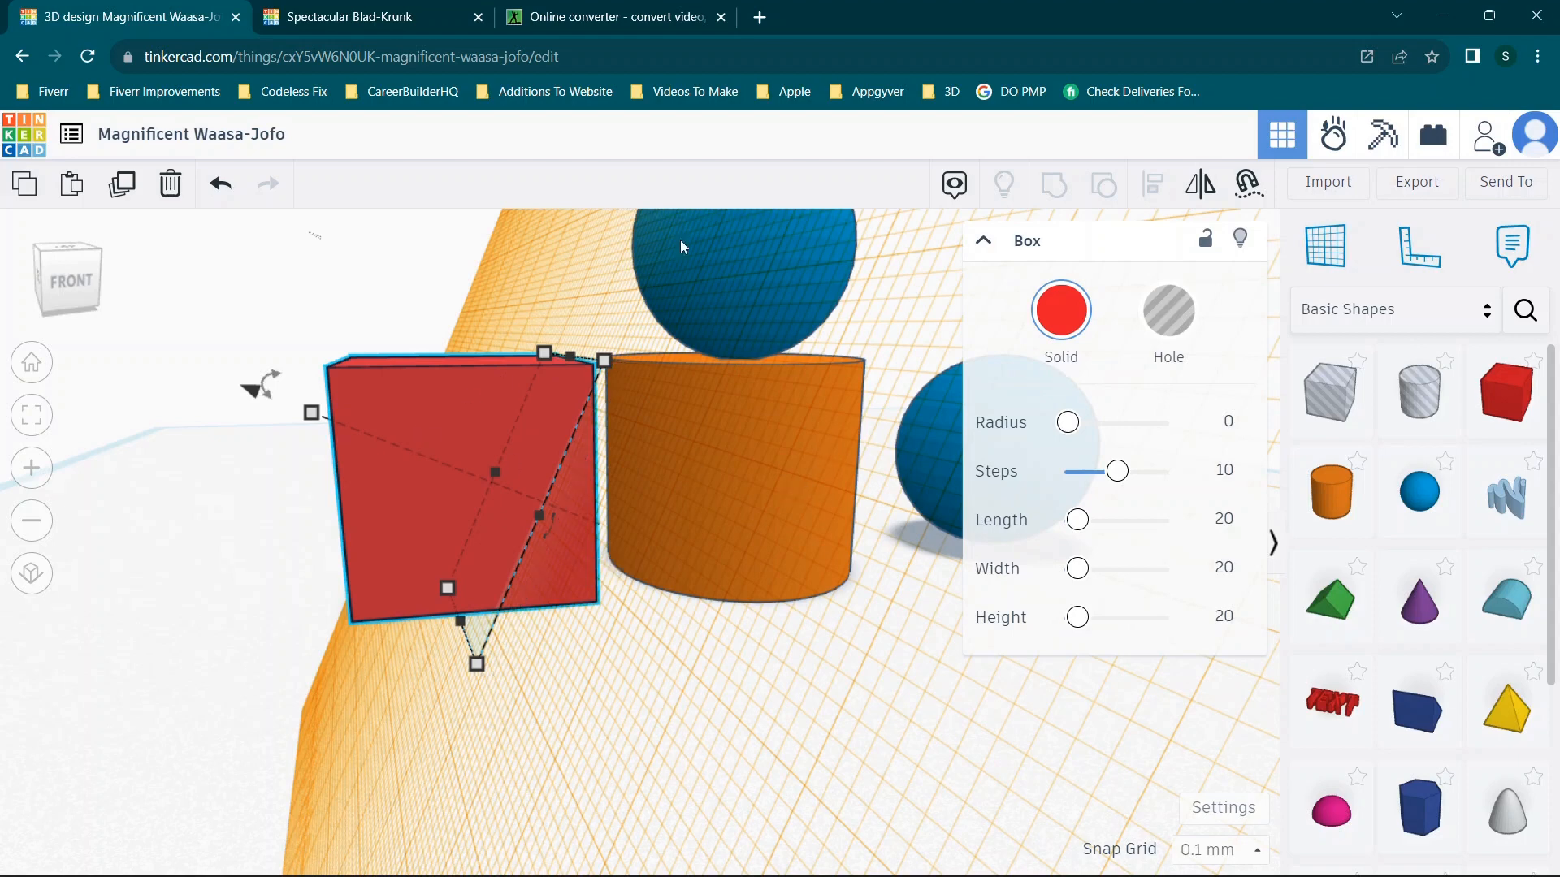
Place a trial box on the red box's front face, delete it, and place a new box on that face.
{"action": "left_click_drag", "start_coordinate": [1526, 404], "coordinate": [379, 443]}
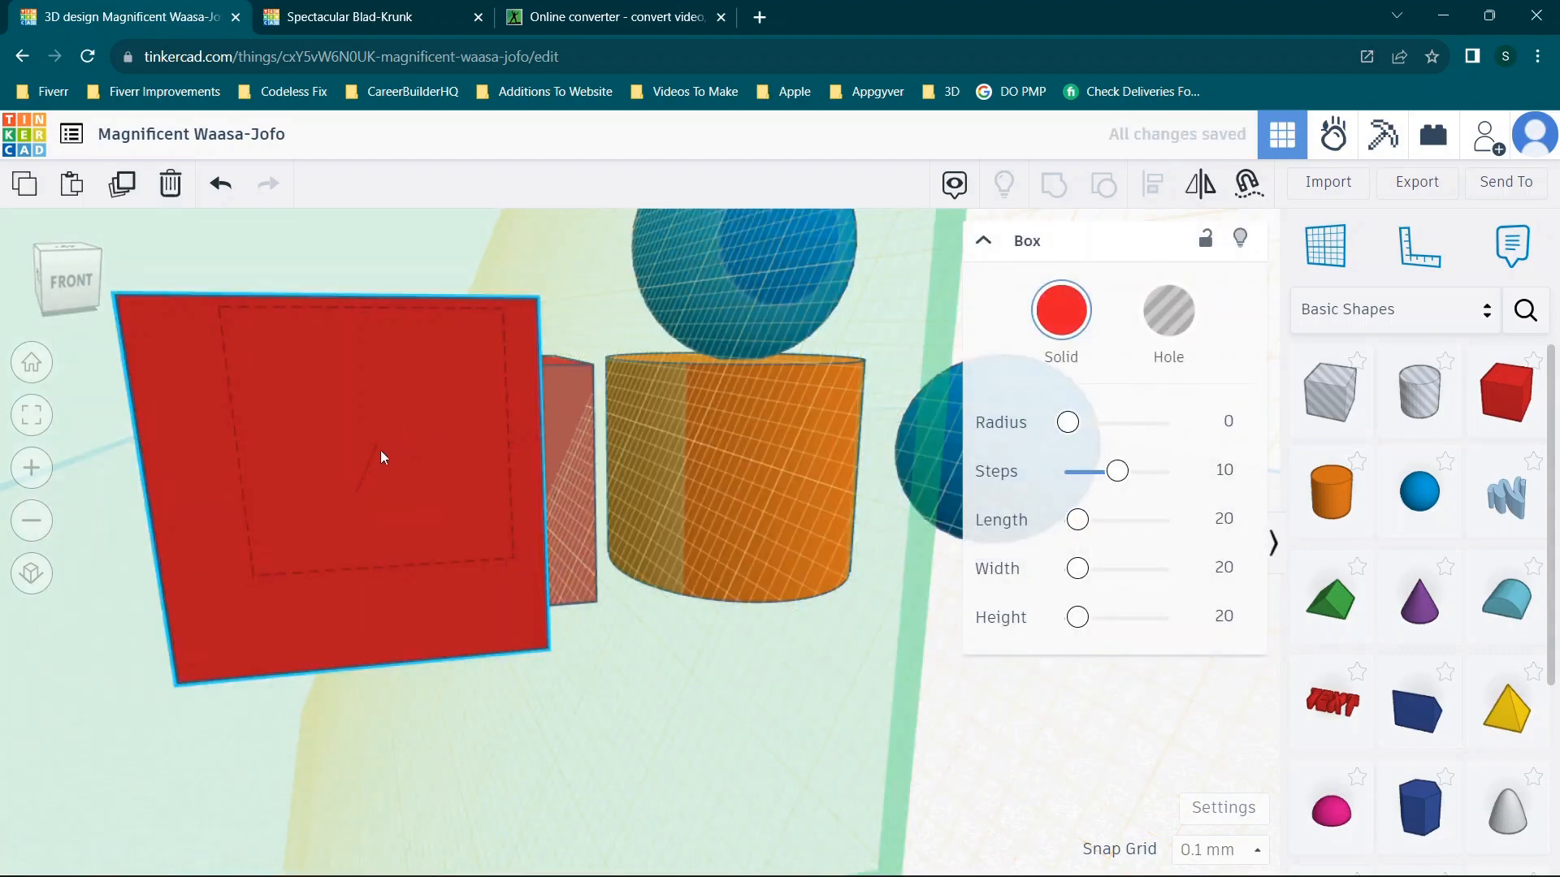
{"action": "key", "text": "Delete"}
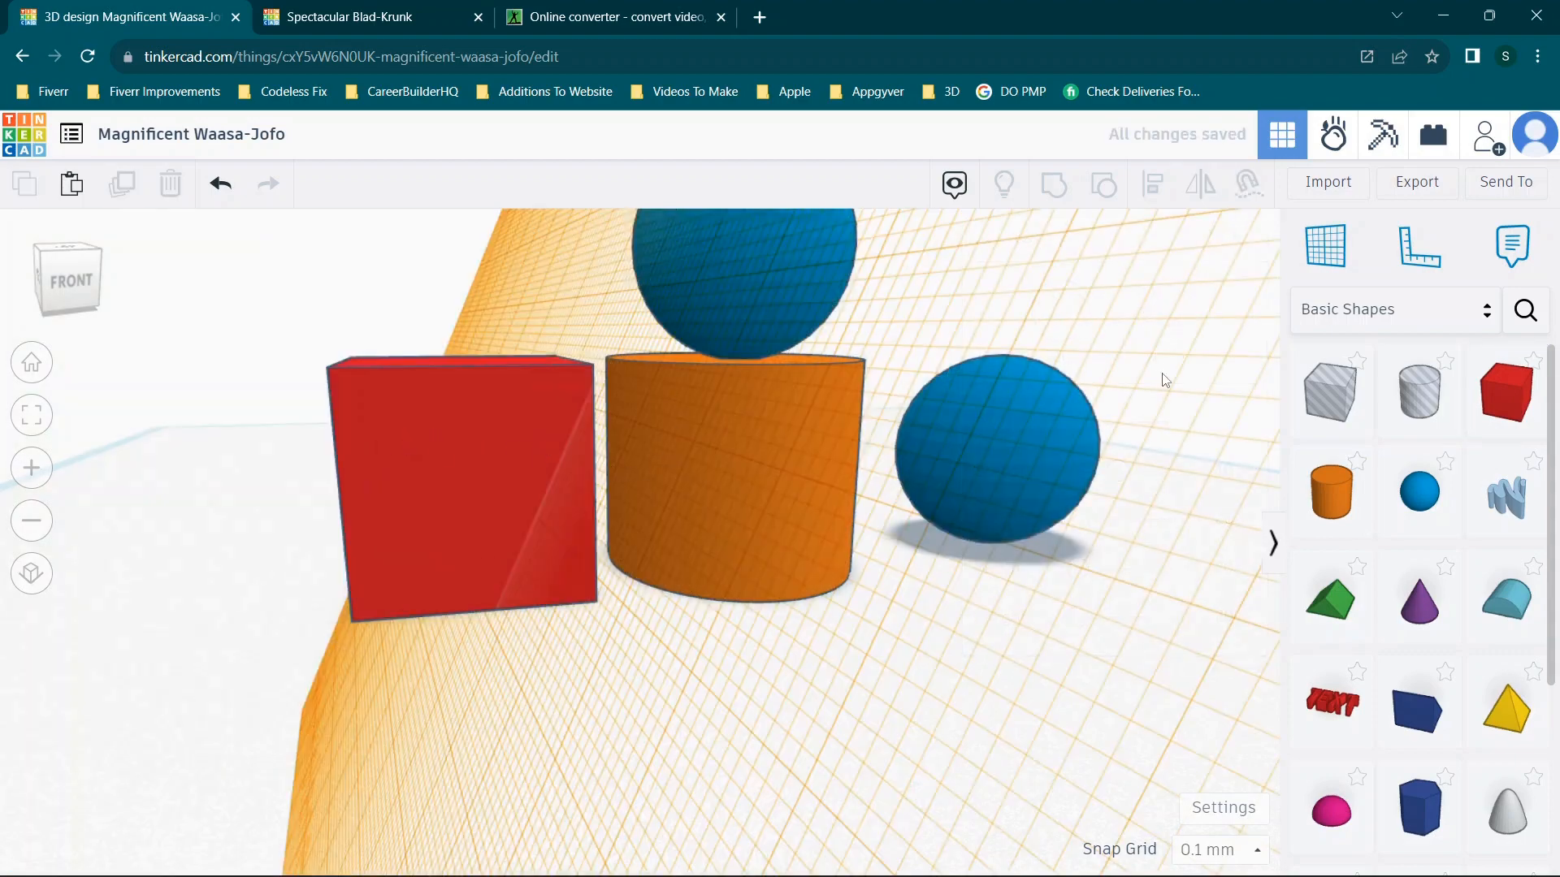
{"action": "mouse_move", "coordinate": [1507, 392]}
{"action": "left_mouse_down"}
{"action": "mouse_move", "coordinate": [758, 496]}
{"action": "mouse_move", "coordinate": [674, 475]}
{"action": "mouse_move", "coordinate": [699, 502]}
{"action": "mouse_move", "coordinate": [613, 402]}
{"action": "mouse_move", "coordinate": [738, 519]}
{"action": "mouse_move", "coordinate": [706, 474]}
{"action": "mouse_move", "coordinate": [726, 512]}
{"action": "mouse_move", "coordinate": [936, 439]}
{"action": "mouse_move", "coordinate": [623, 336]}
{"action": "mouse_move", "coordinate": [684, 574]}
{"action": "mouse_move", "coordinate": [706, 420]}
{"action": "mouse_move", "coordinate": [976, 452]}
{"action": "mouse_move", "coordinate": [928, 443]}
{"action": "mouse_move", "coordinate": [937, 503]}
{"action": "mouse_move", "coordinate": [1028, 469]}
{"action": "mouse_move", "coordinate": [994, 424]}
{"action": "mouse_move", "coordinate": [790, 425]}
{"action": "mouse_move", "coordinate": [707, 398]}
{"action": "mouse_move", "coordinate": [644, 402]}
{"action": "mouse_move", "coordinate": [617, 429]}
{"action": "left_mouse_up"}
{"action": "key", "text": "c"}
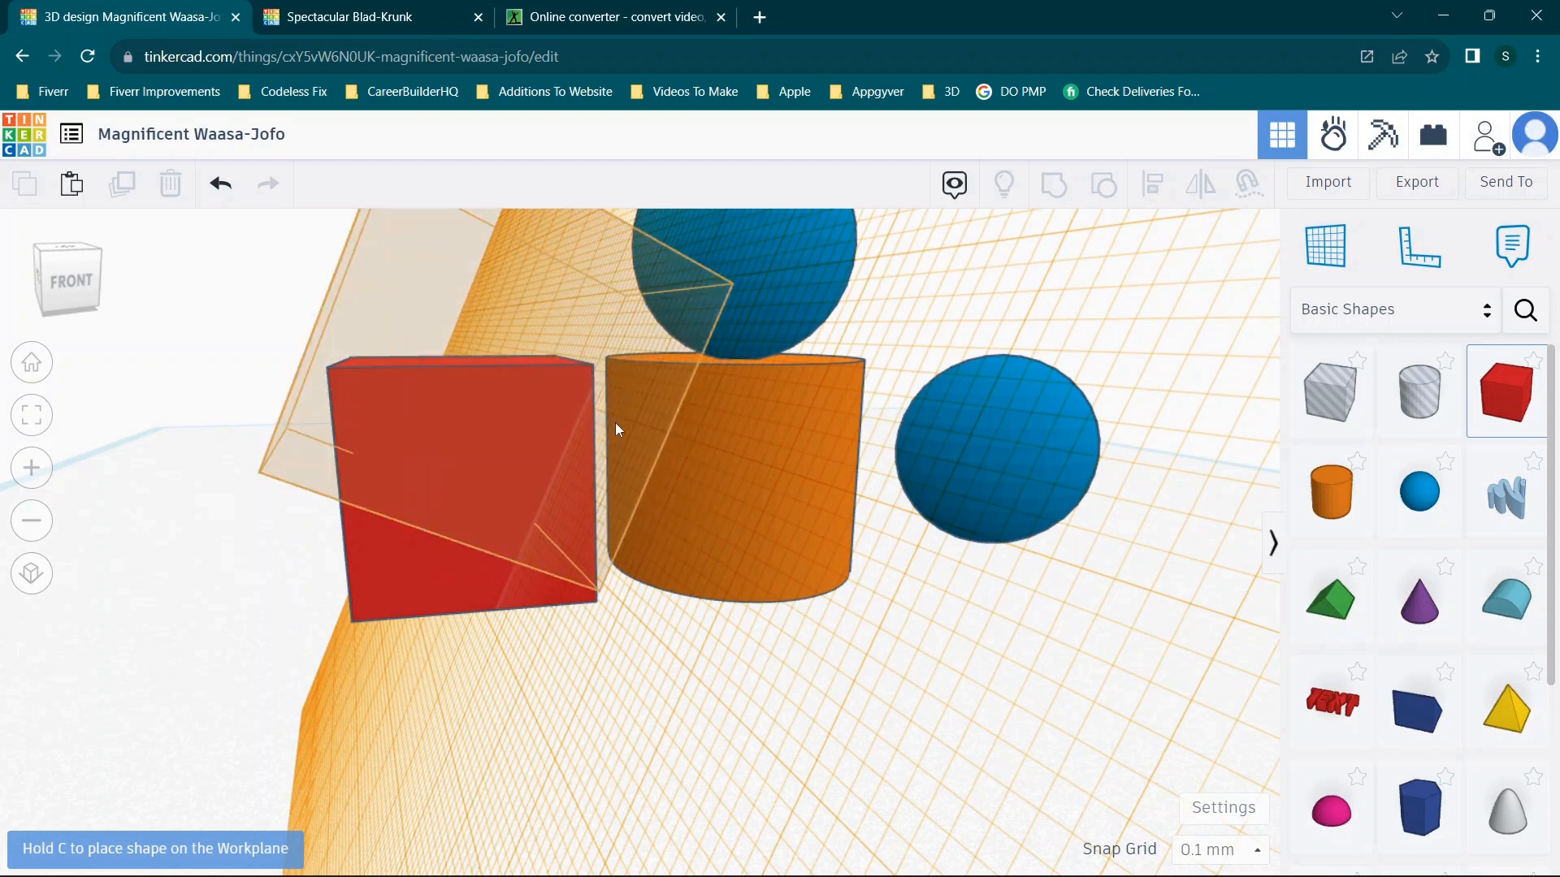
{"action": "key", "text": "c"}
{"action": "left_click_drag", "start_coordinate": [616, 424], "coordinate": [513, 426]}
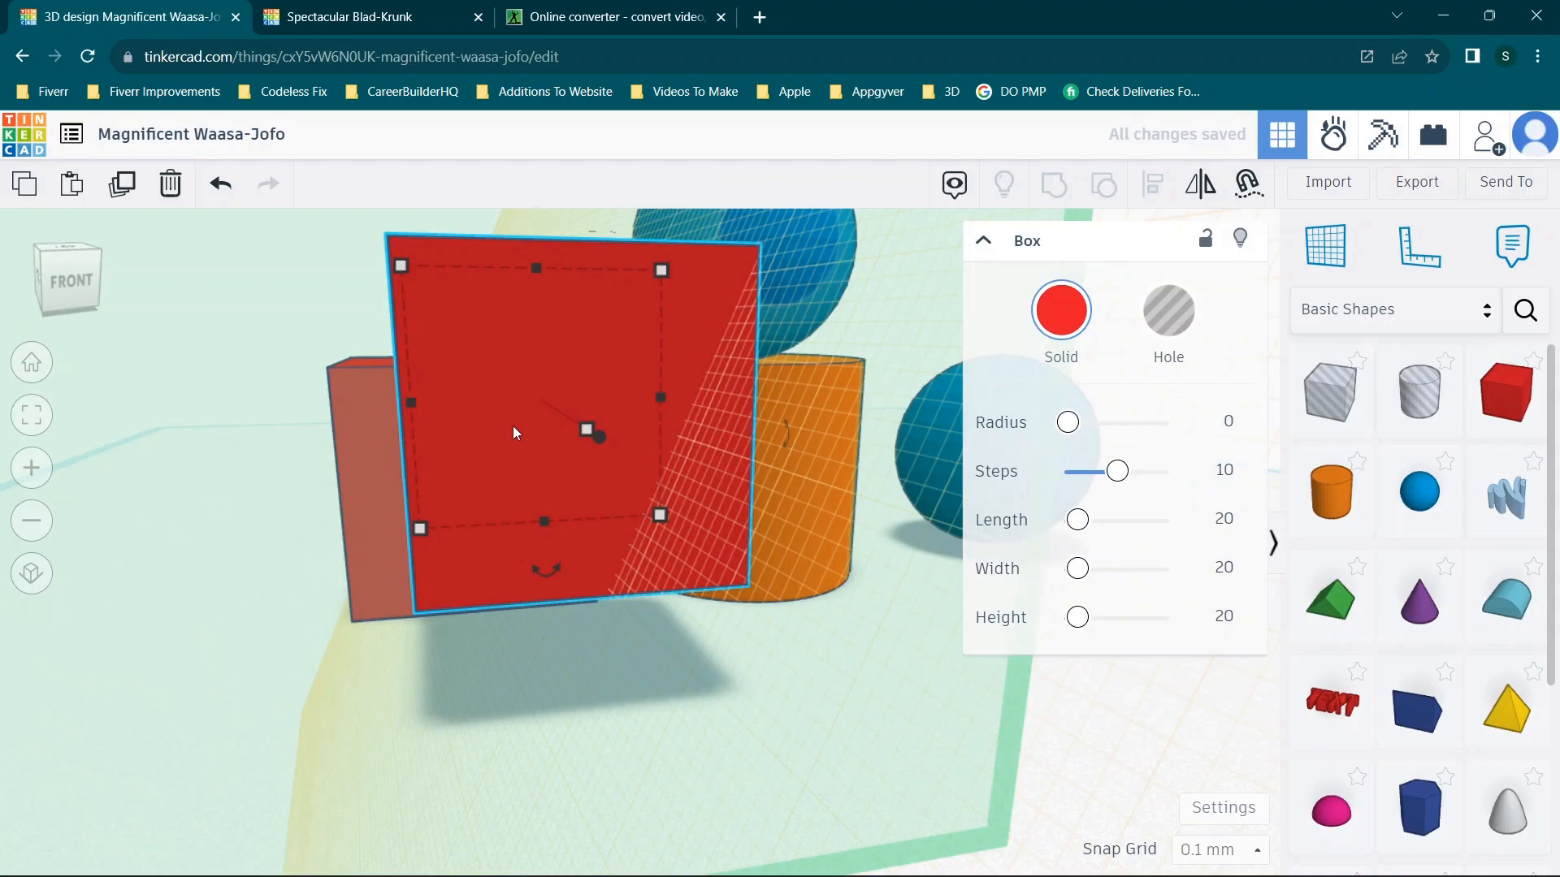
Move the cylinder slightly along the tilted workplane and deselect it.
{"action": "left_click_drag", "start_coordinate": [754, 528], "coordinate": [797, 598]}
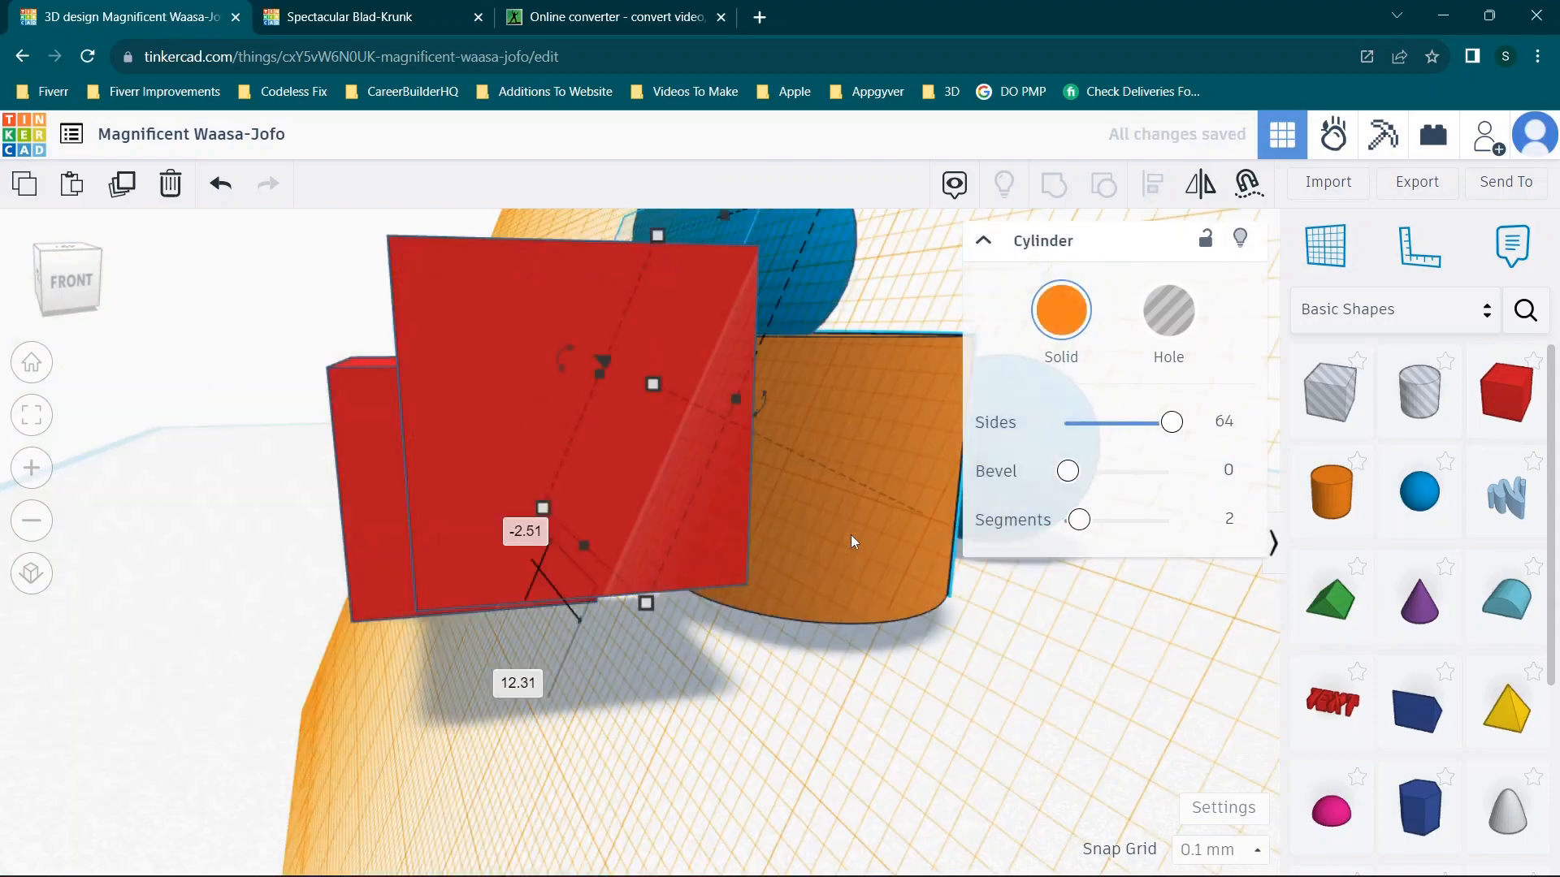
{"action": "right_click_drag", "start_coordinate": [798, 599], "coordinate": [710, 512]}
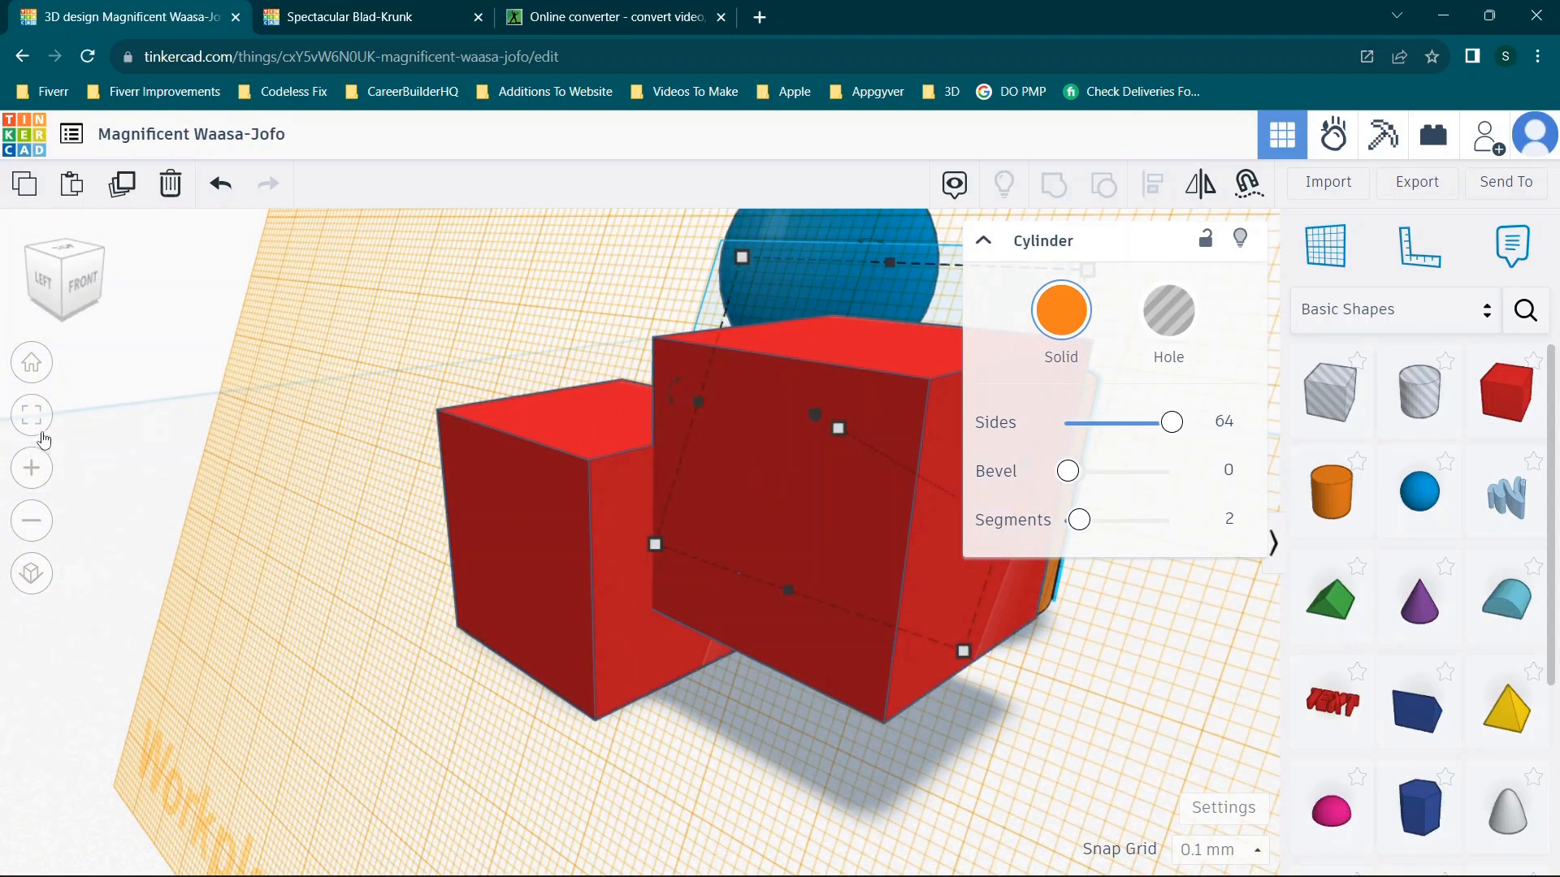
{"action": "left_click", "coordinate": [105, 433]}
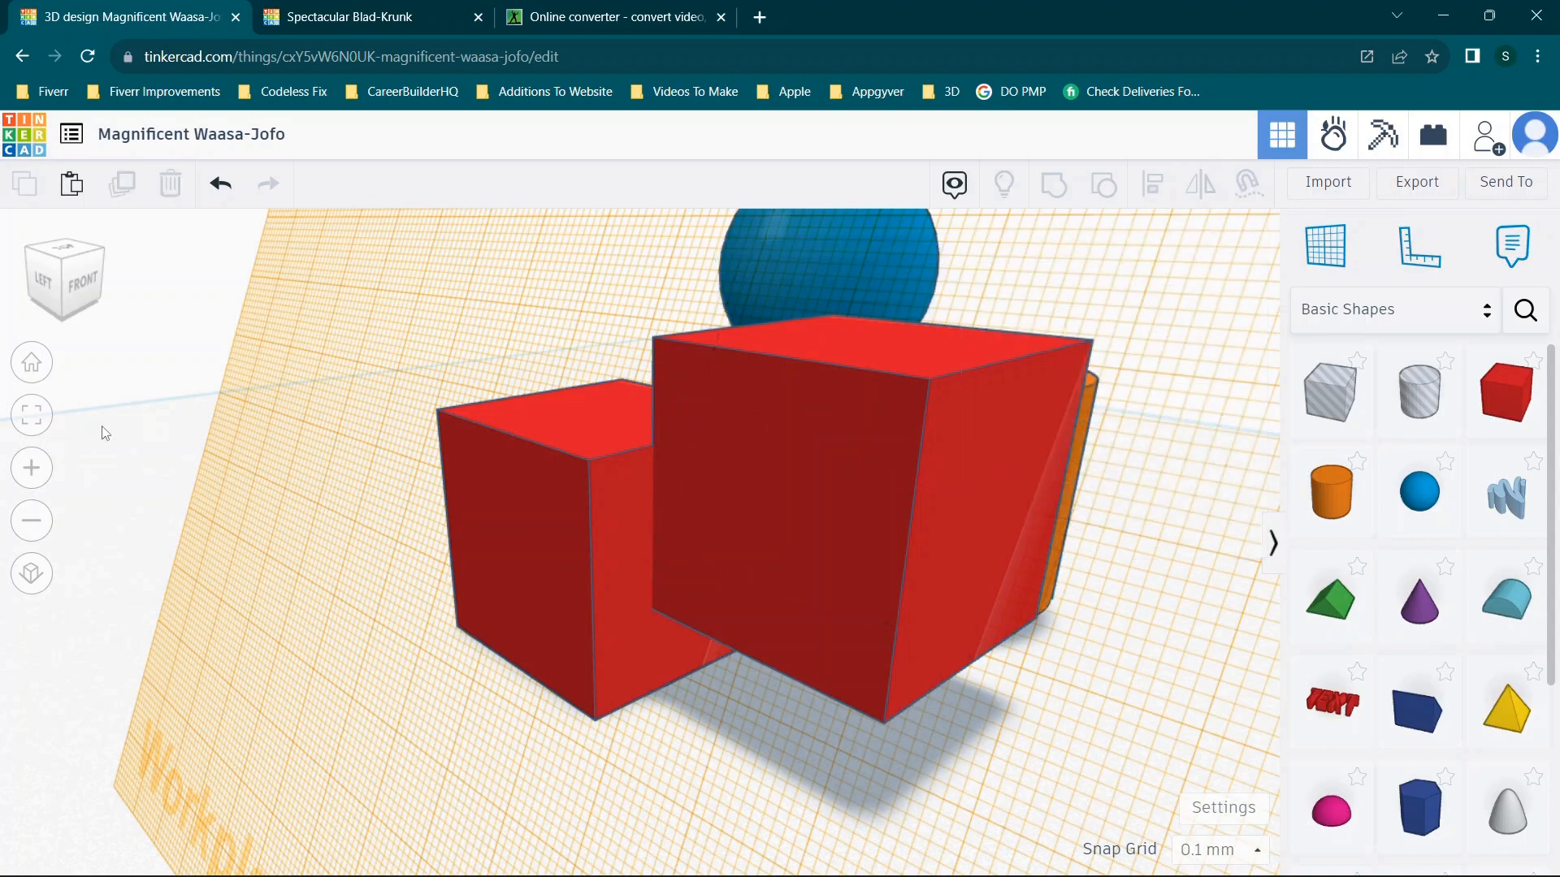
Reset the workplane from the tilted plane to the original base grid.
{"action": "left_click", "coordinate": [31, 366]}
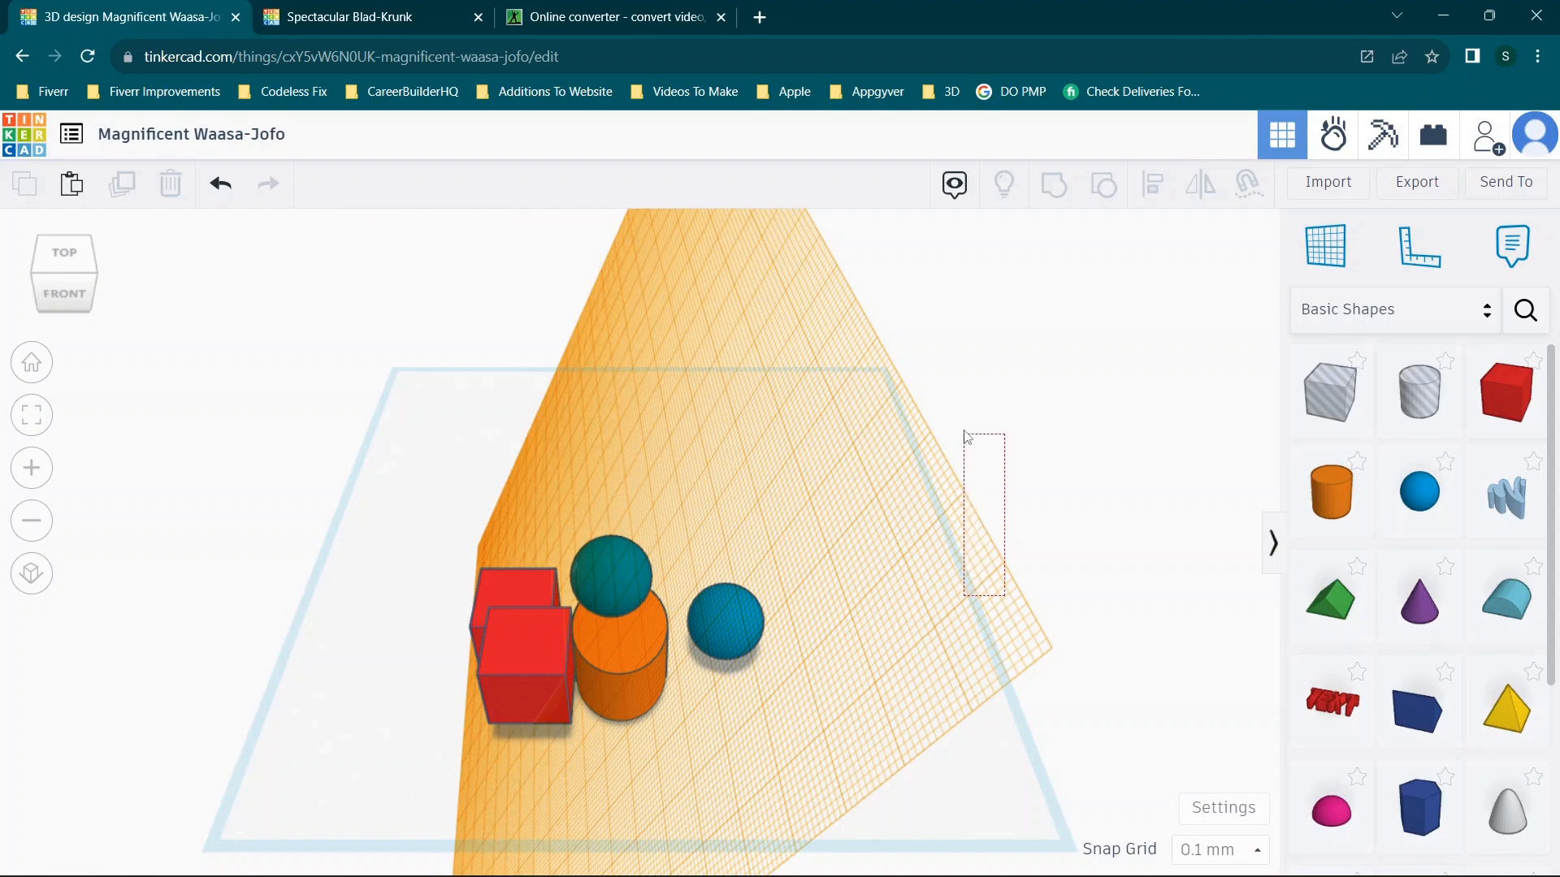
{"action": "right_click_drag", "start_coordinate": [1046, 465], "coordinate": [1051, 397]}
{"action": "left_click", "coordinate": [1328, 238]}
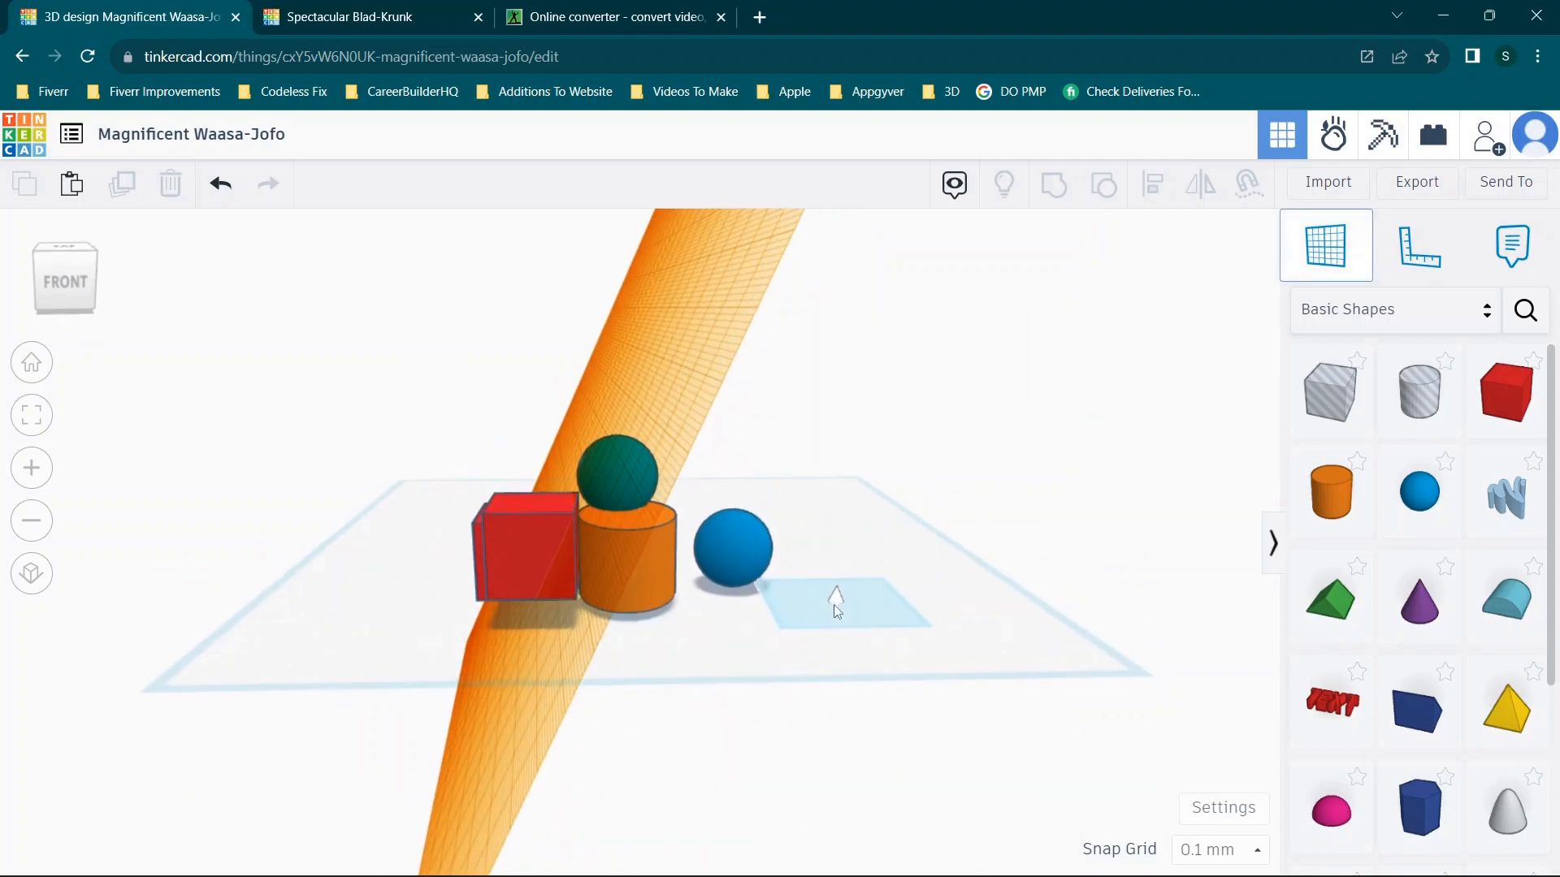
{"action": "left_click", "coordinate": [850, 618]}
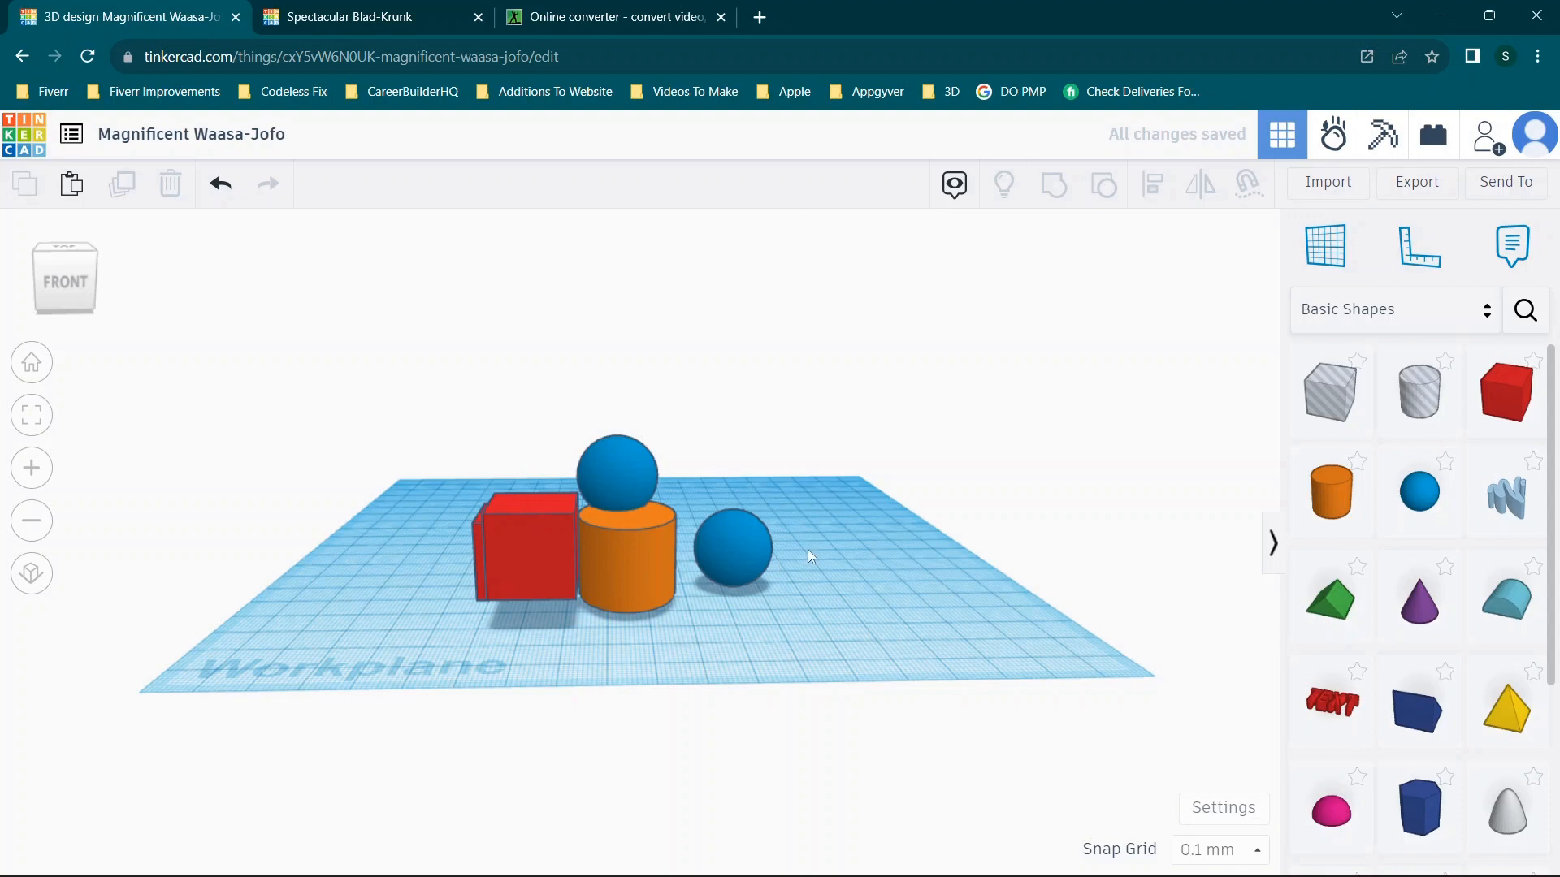
Look through the Basic Shapes library and examine the arrangement of boxes, cylinder and spheres from several sides.
{"action": "right_click_drag", "start_coordinate": [872, 583], "coordinate": [641, 627]}
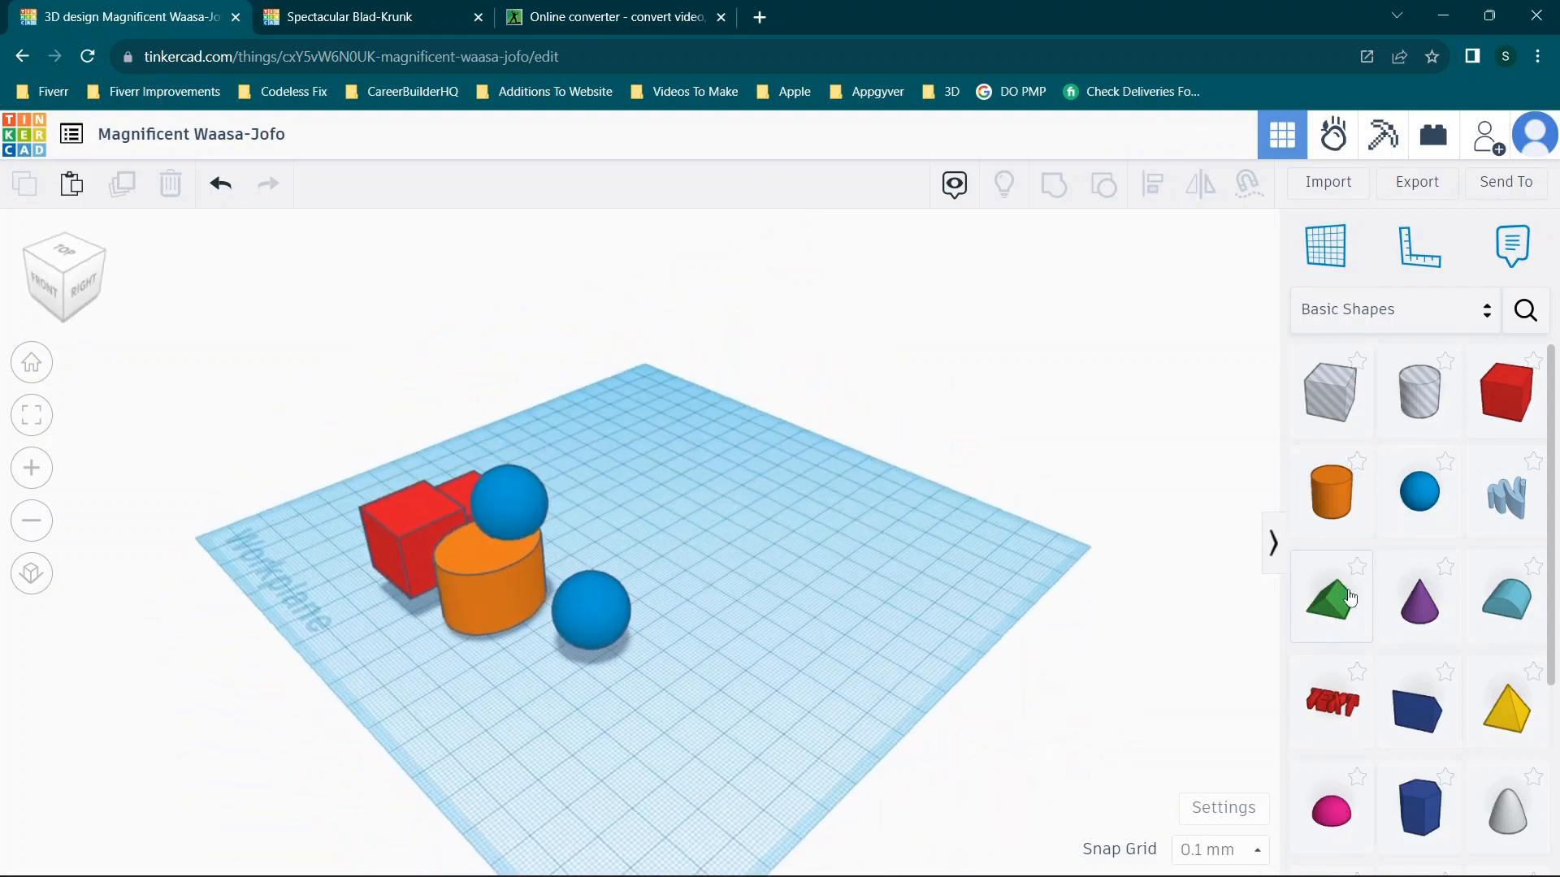
{"action": "scroll", "coordinate": [1427, 599], "scroll_direction": "down", "scroll_amount": 4}
{"action": "scroll", "coordinate": [1433, 601], "scroll_direction": "up", "scroll_amount": 3}
{"action": "scroll", "coordinate": [1433, 601], "scroll_direction": "down", "scroll_amount": 3}
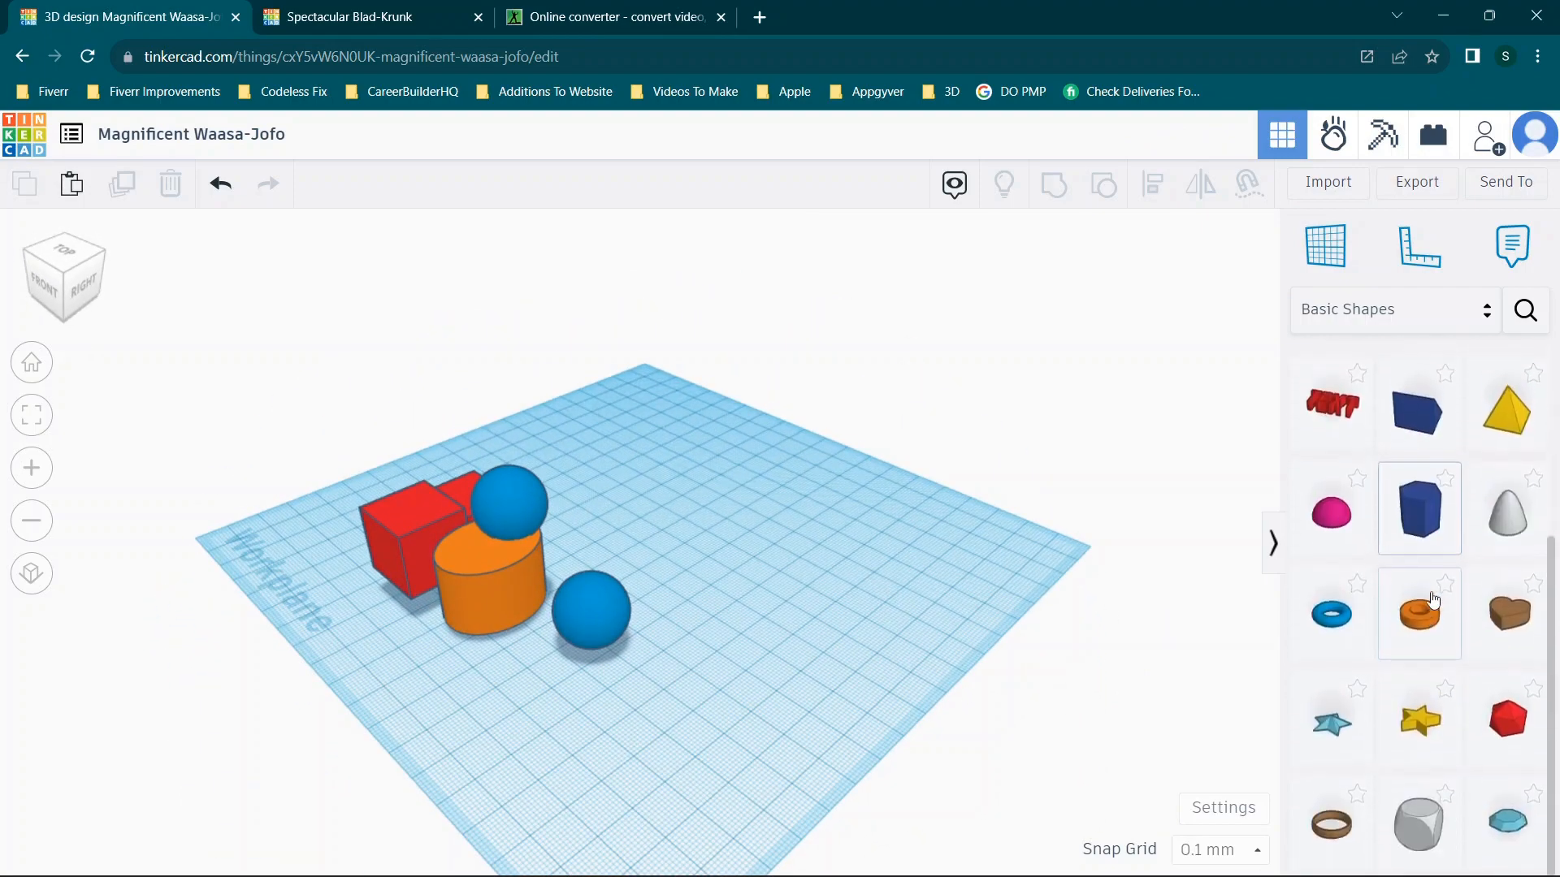
{"action": "scroll", "coordinate": [1433, 602], "scroll_direction": "up", "scroll_amount": 4}
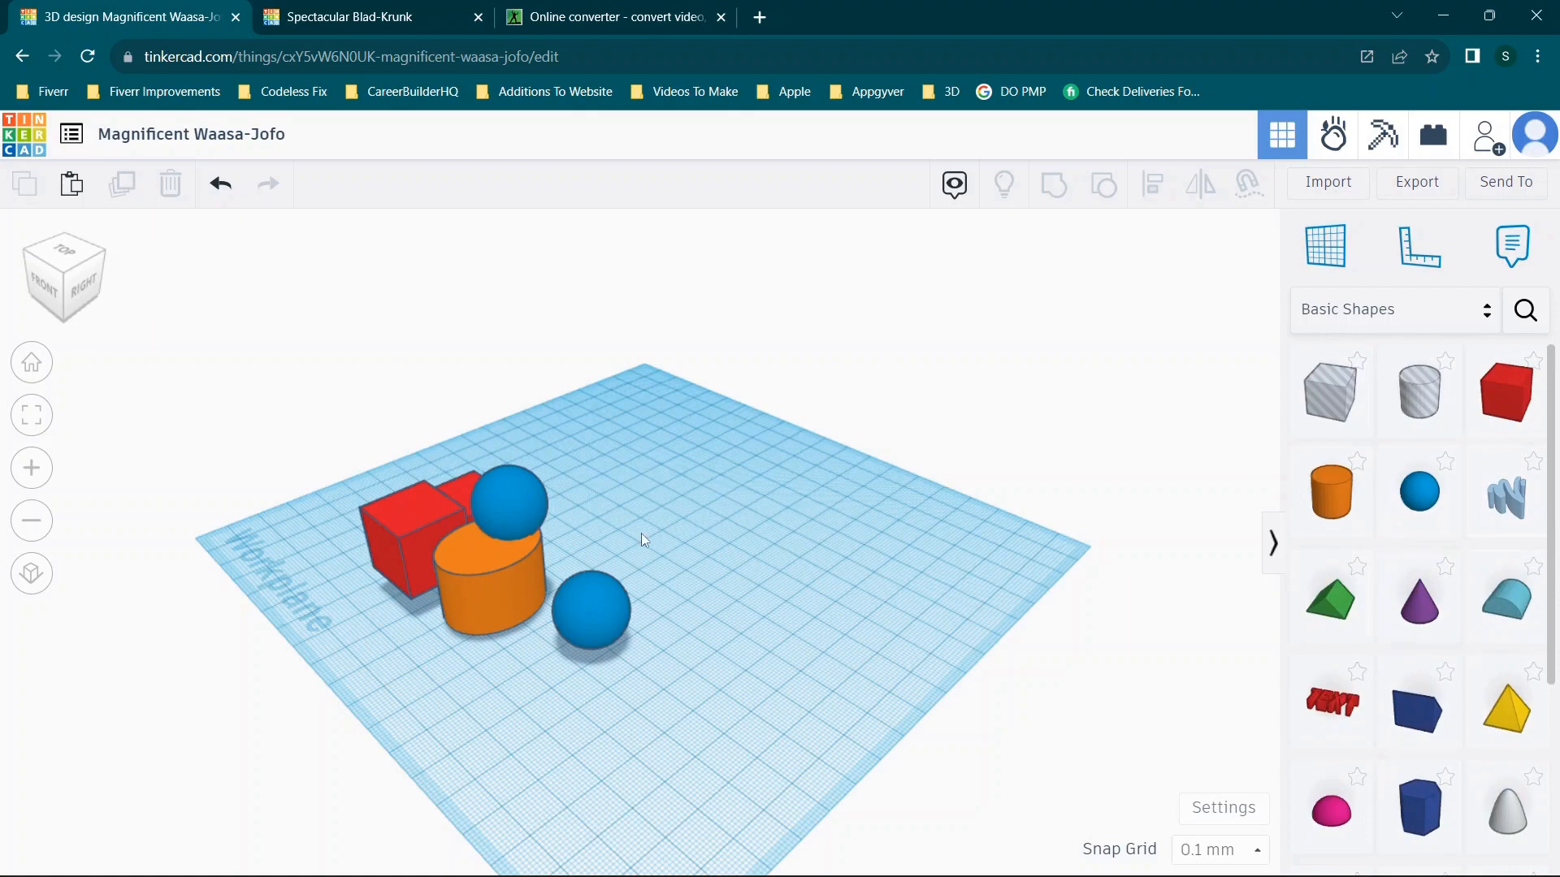
{"action": "right_click_drag", "start_coordinate": [543, 552], "coordinate": [1118, 546]}
{"action": "scroll", "coordinate": [533, 568], "scroll_direction": "up", "scroll_amount": 3}
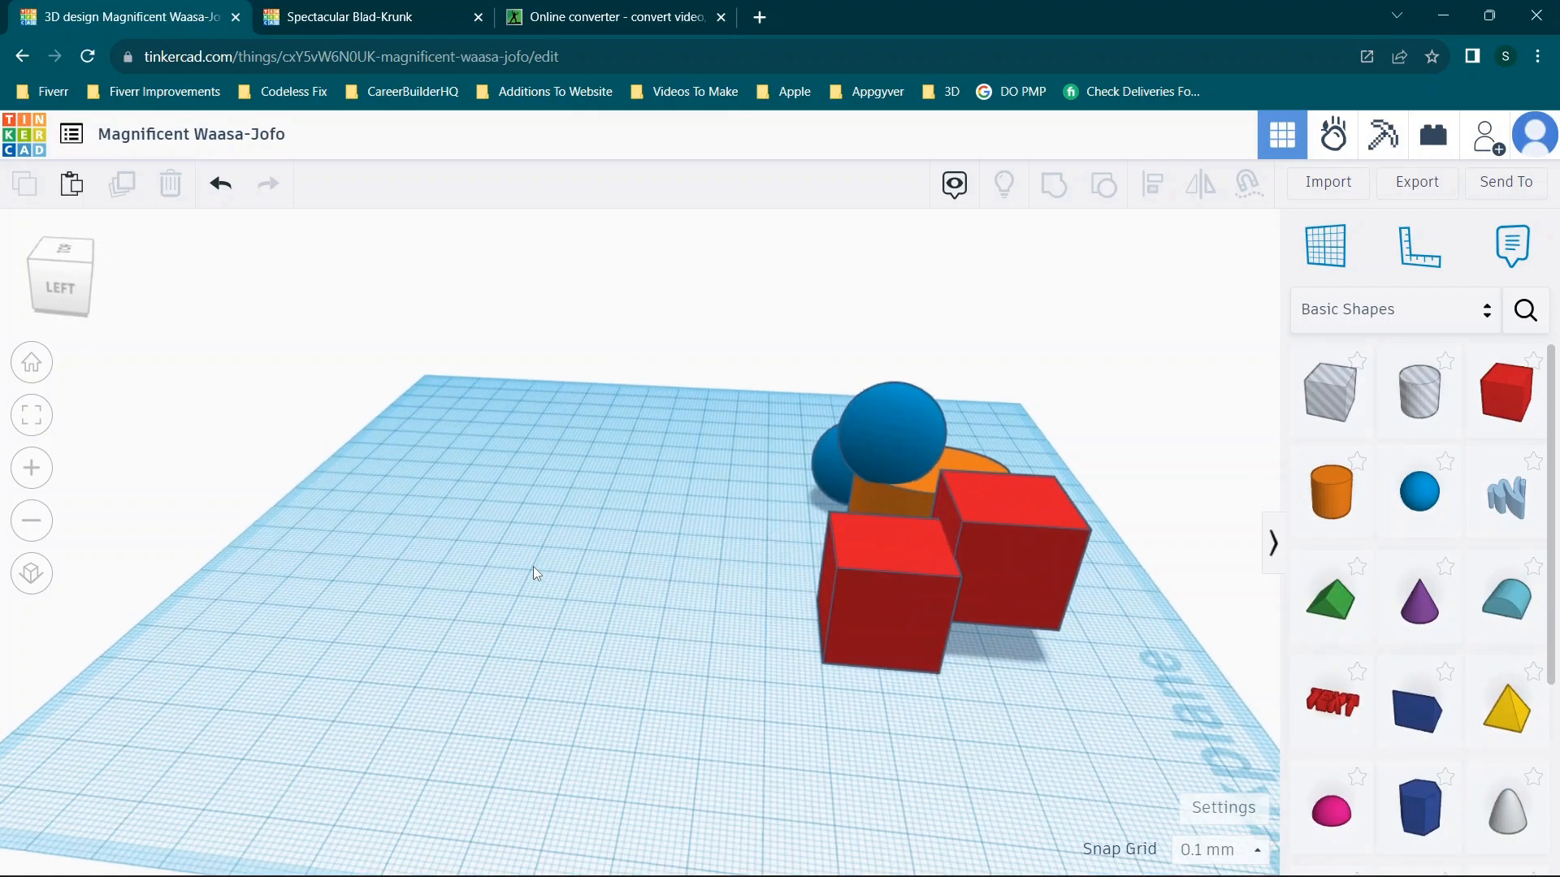
{"action": "right_click_drag", "start_coordinate": [736, 528], "coordinate": [383, 470]}
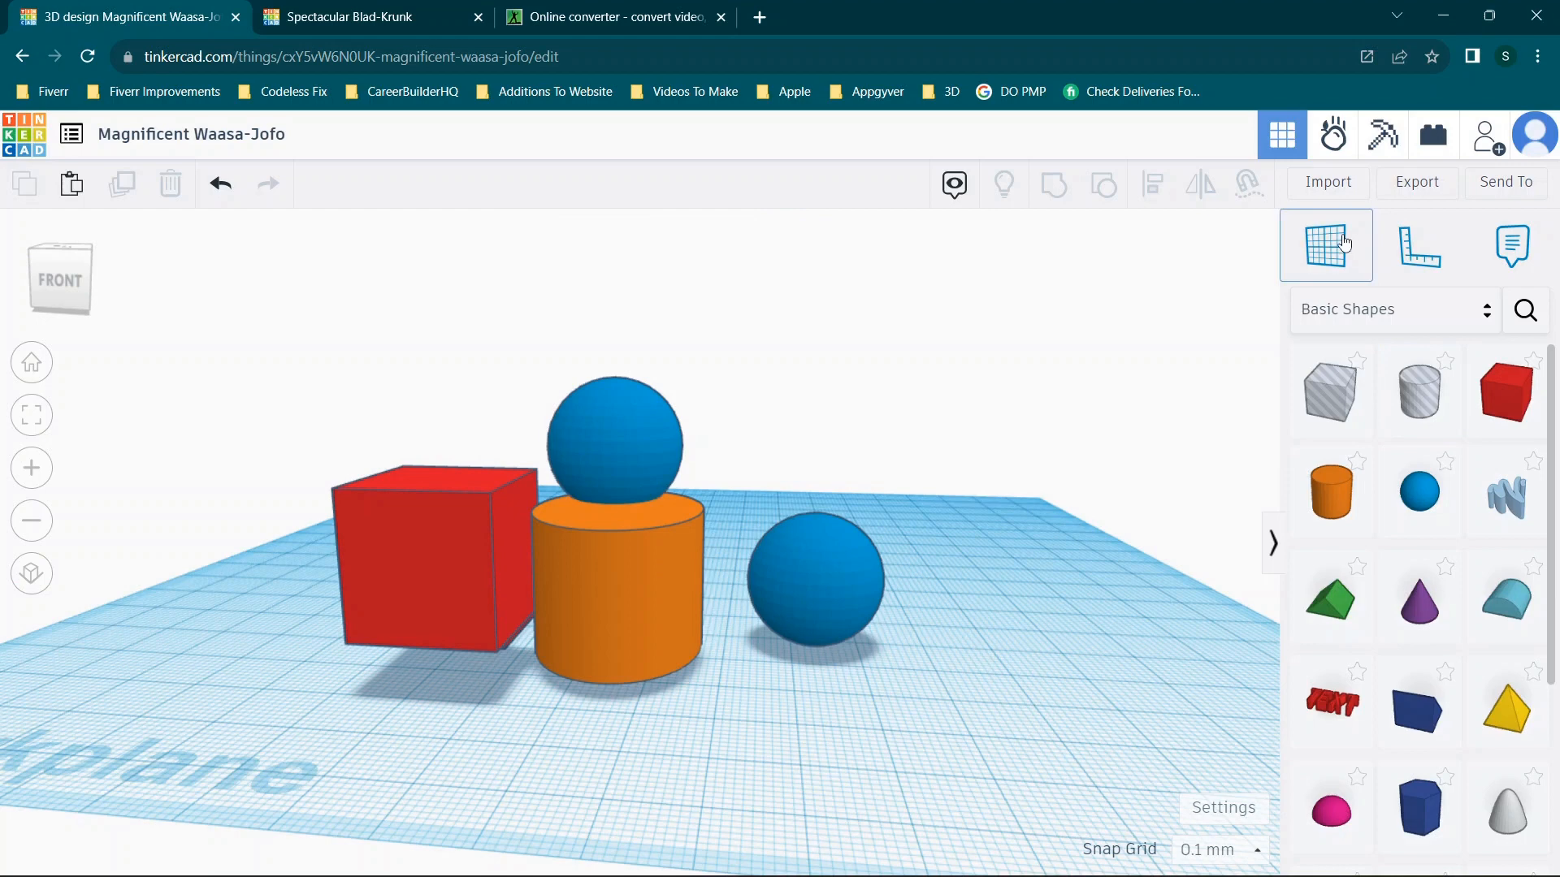
Move the upper sphere off the cylinder to beyond the lower sphere, and delete the raised front red box.
{"action": "left_click_drag", "start_coordinate": [611, 426], "coordinate": [991, 424]}
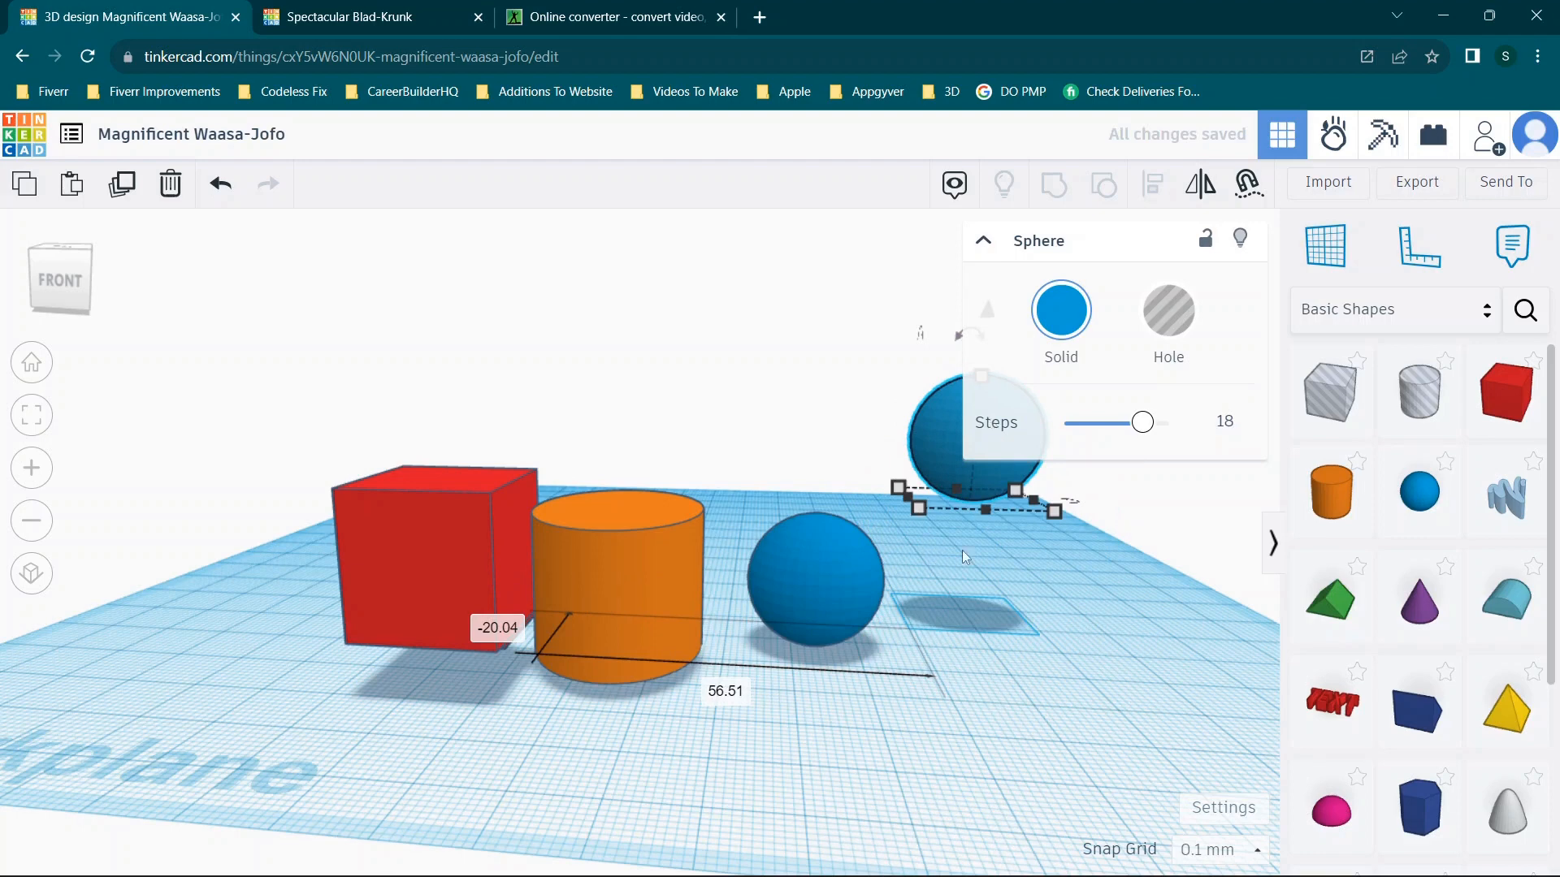
{"action": "left_click", "coordinate": [393, 572]}
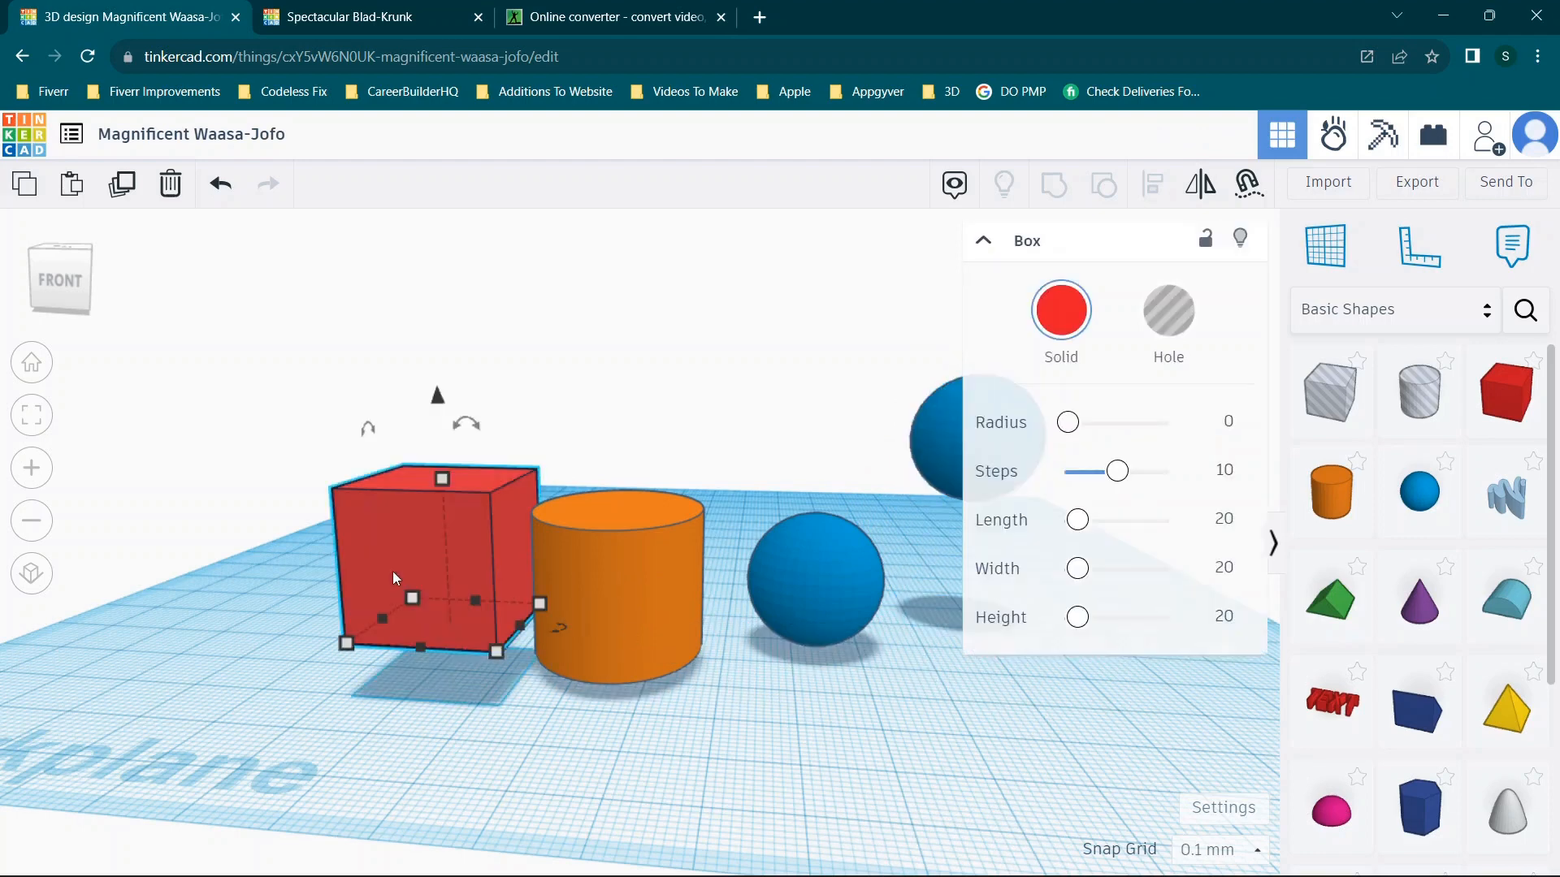
{"action": "key", "text": "Delete"}
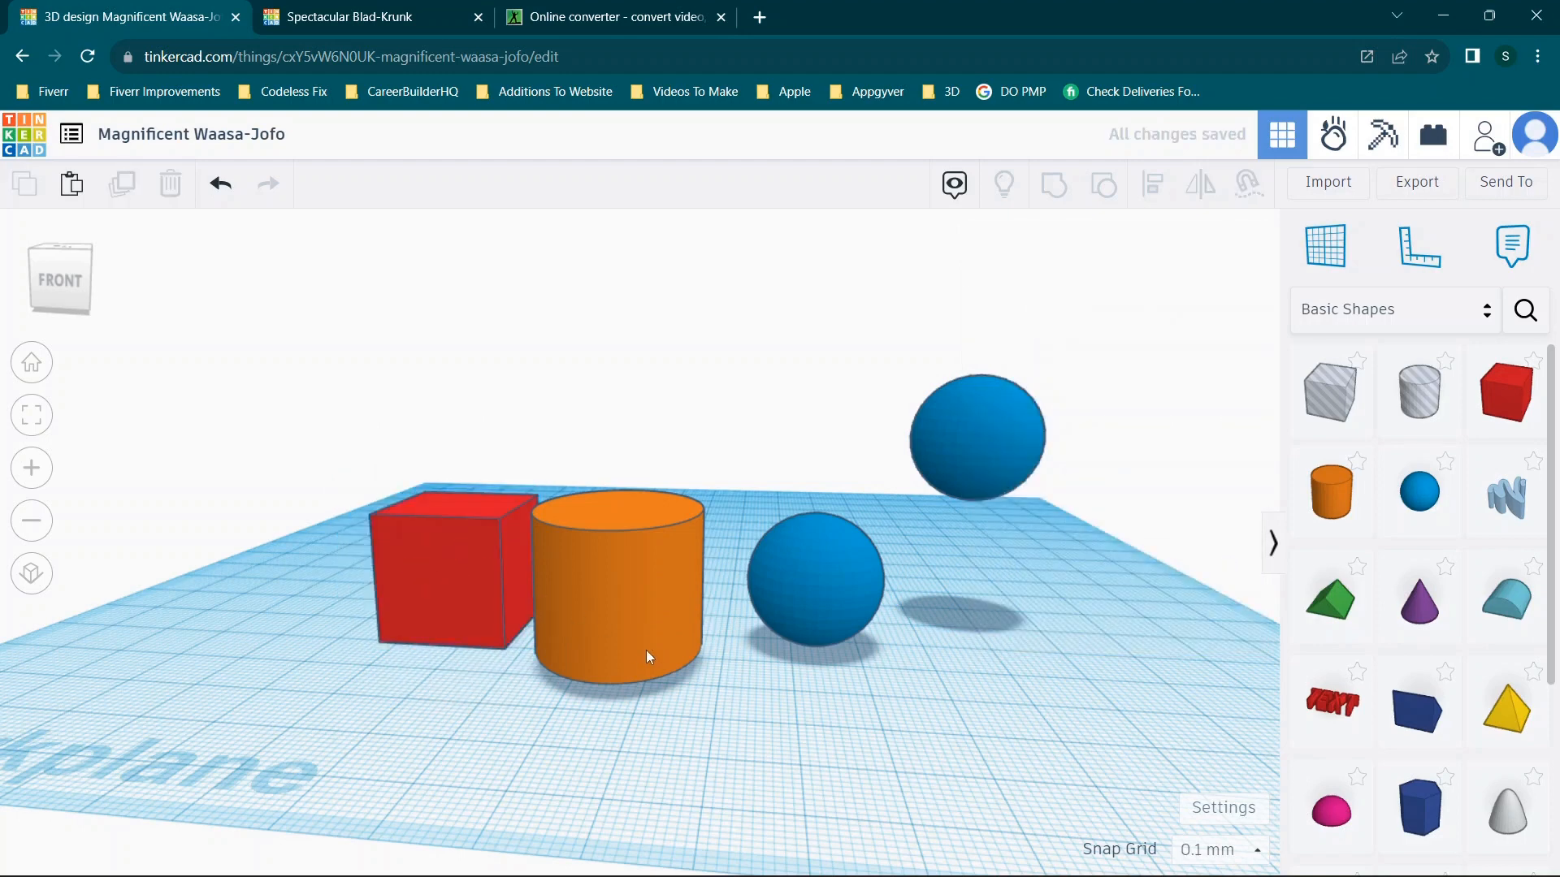
Set a temporary workplane on a sloped facet of the raised sphere and place a red box on it.
{"action": "left_click", "coordinate": [1325, 246]}
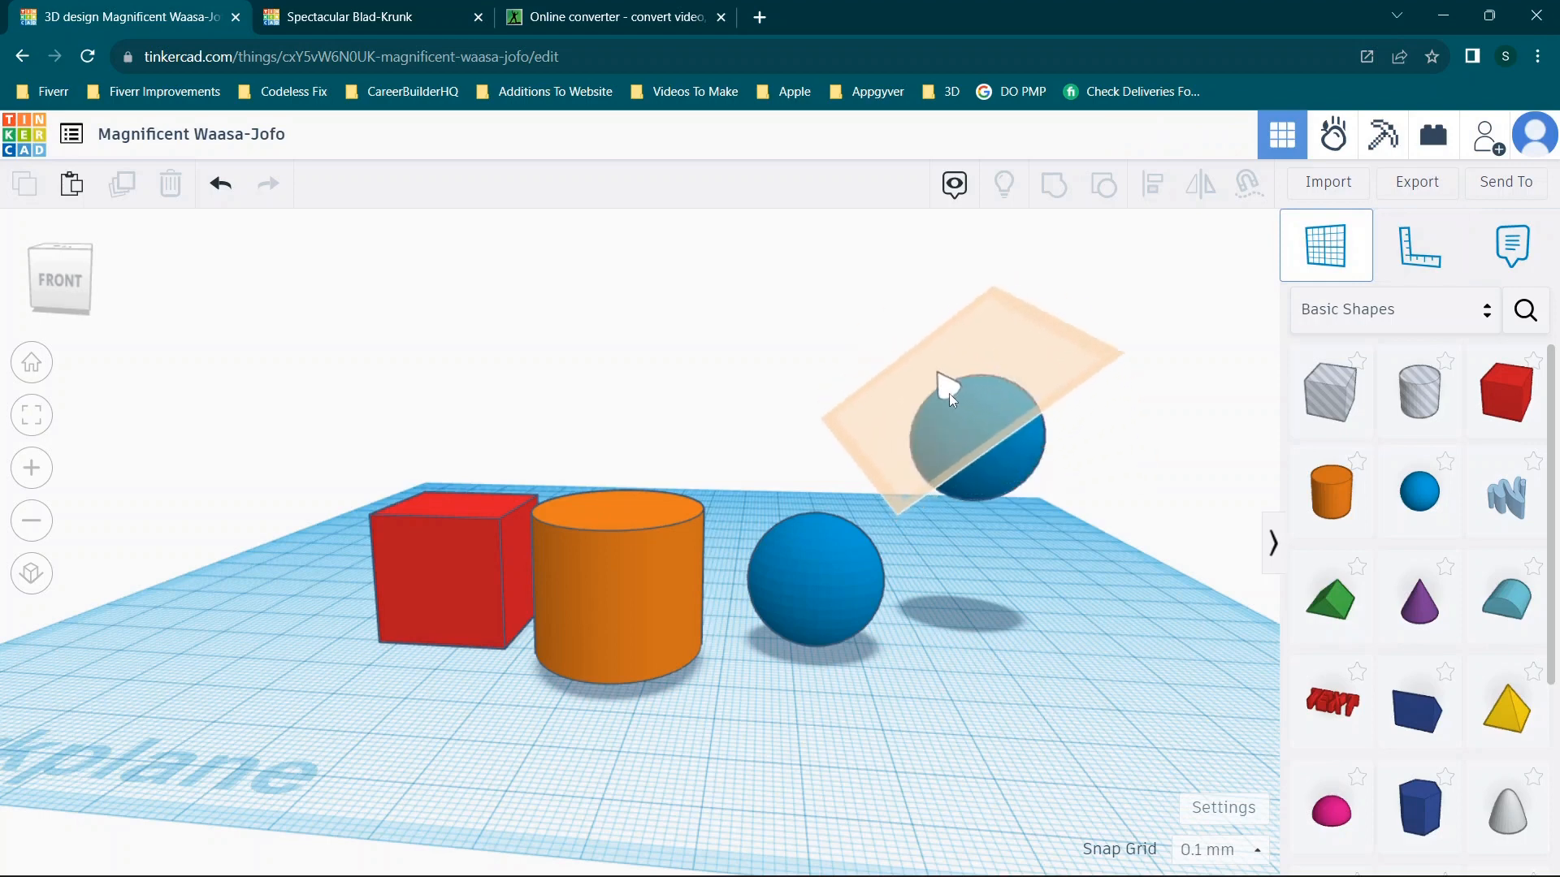
{"action": "left_click", "coordinate": [934, 398]}
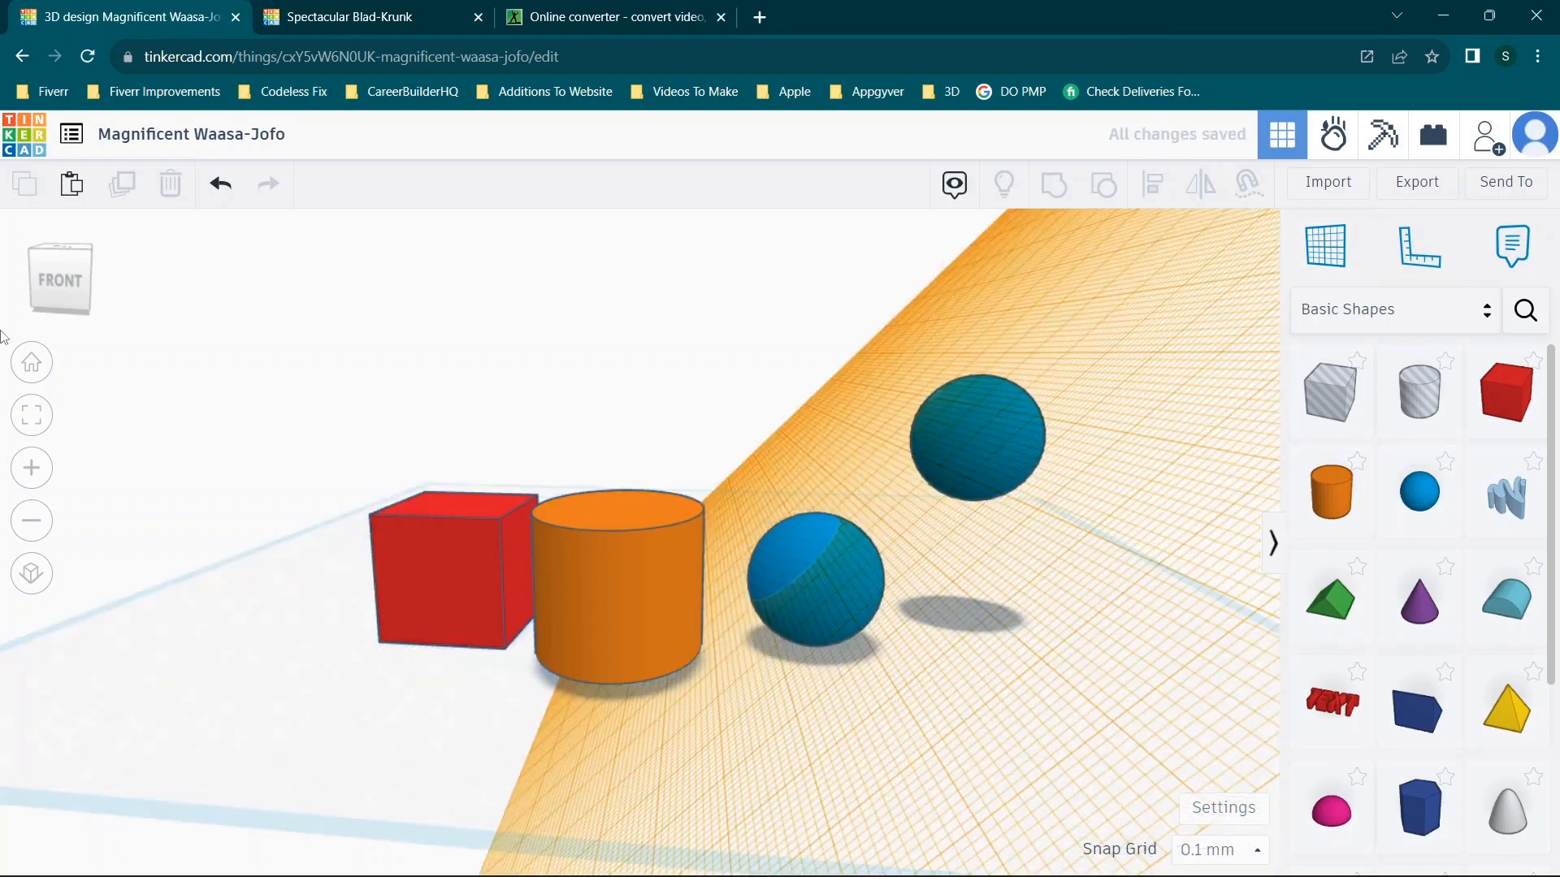
{"action": "left_click_drag", "start_coordinate": [1506, 388], "coordinate": [954, 530]}
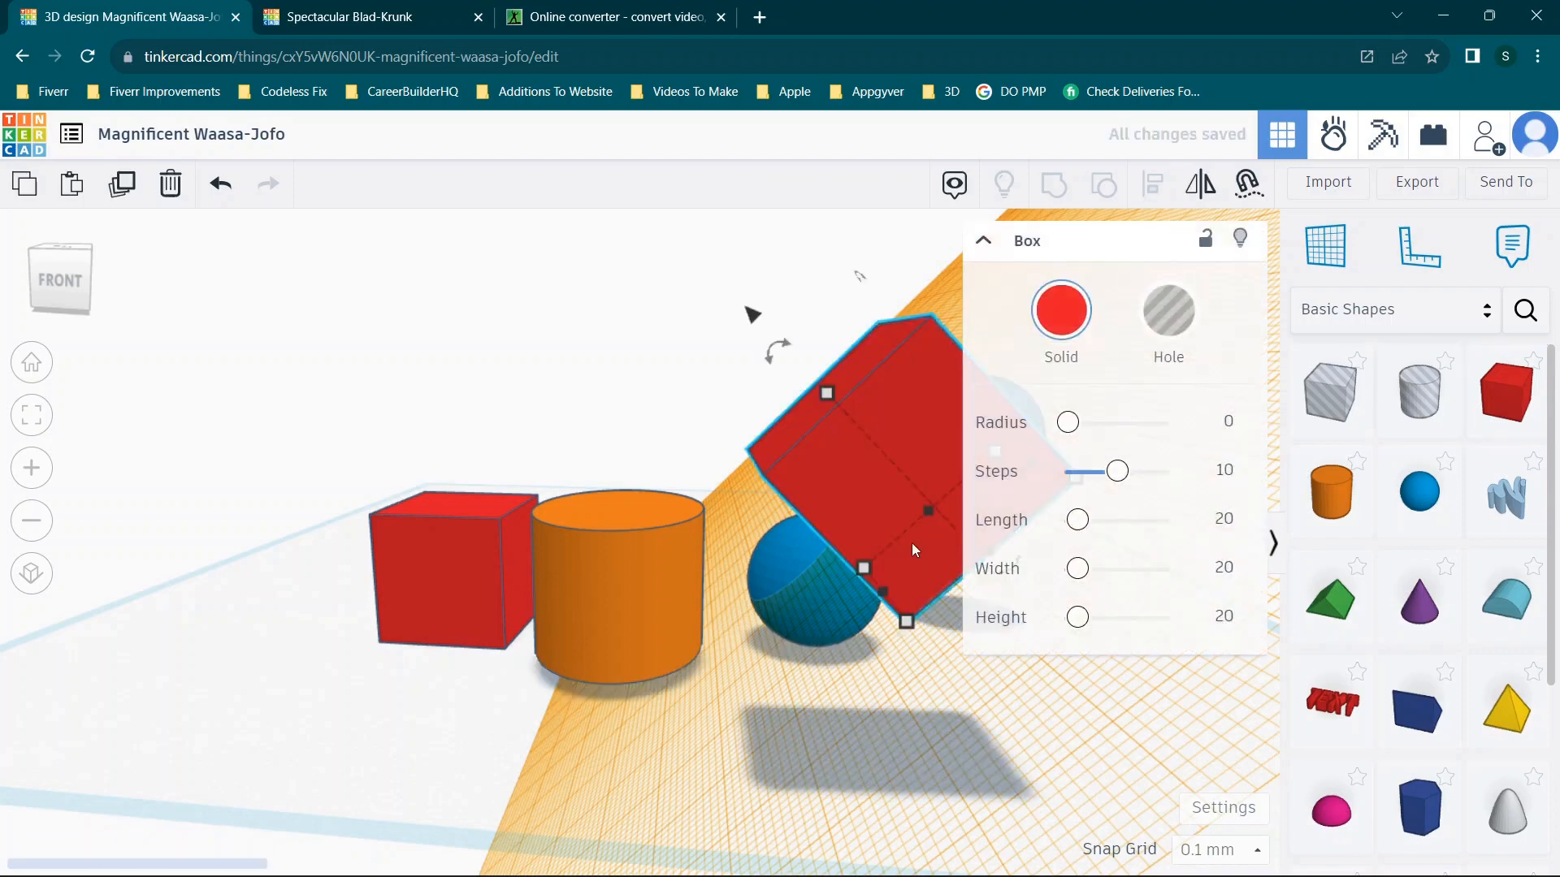
{"action": "left_click", "coordinate": [880, 670]}
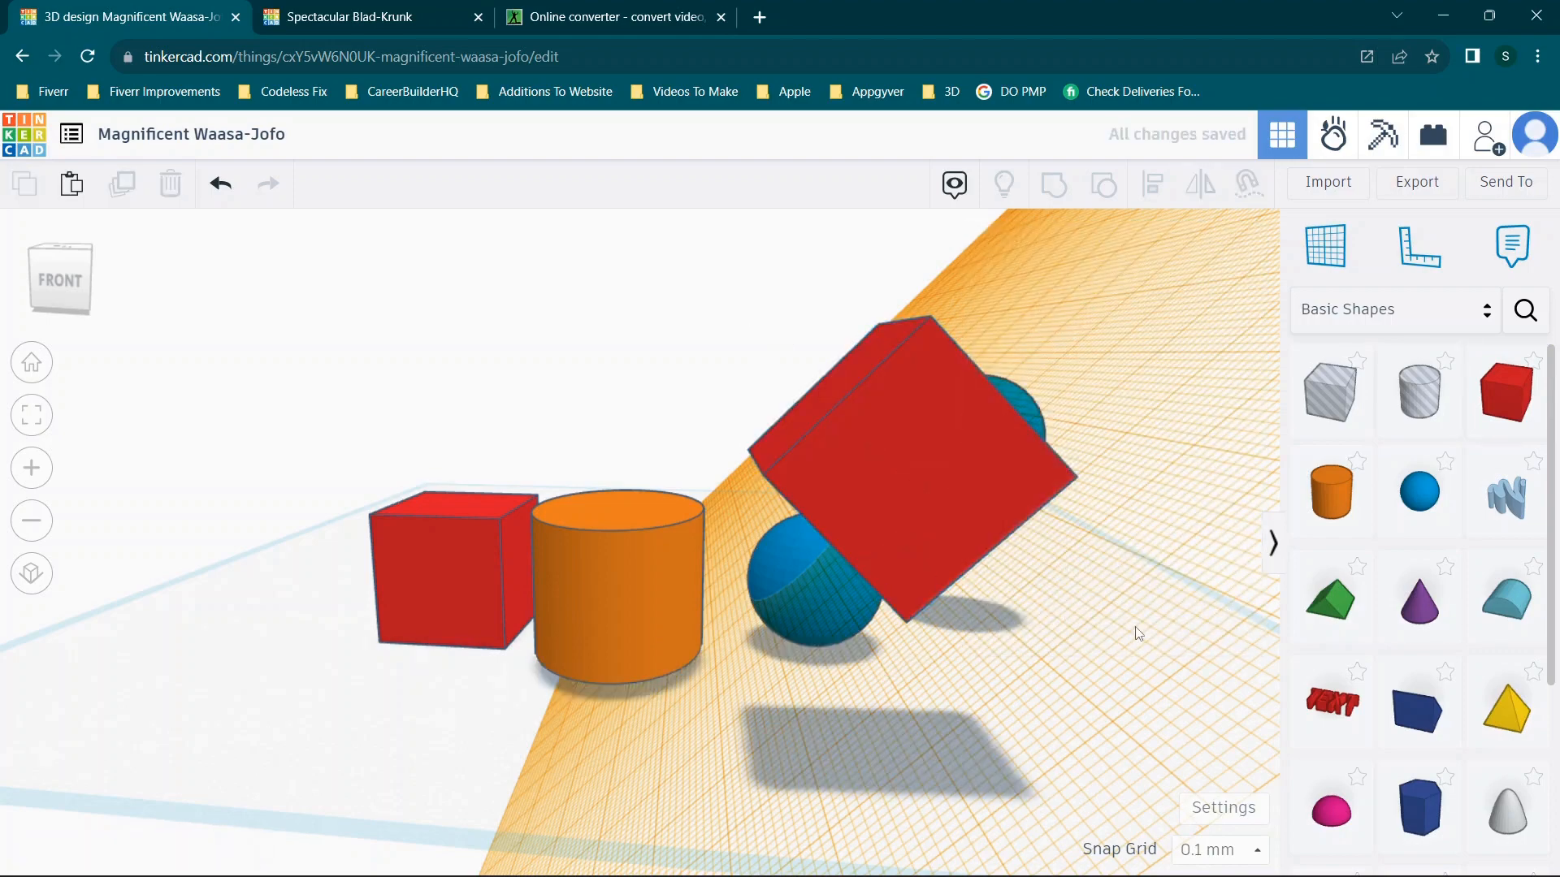
Move the tilted box along the workplane to overlap the lower sphere and the cylinder's edge, and make it a hole.
{"action": "left_click_drag", "start_coordinate": [870, 494], "coordinate": [725, 537]}
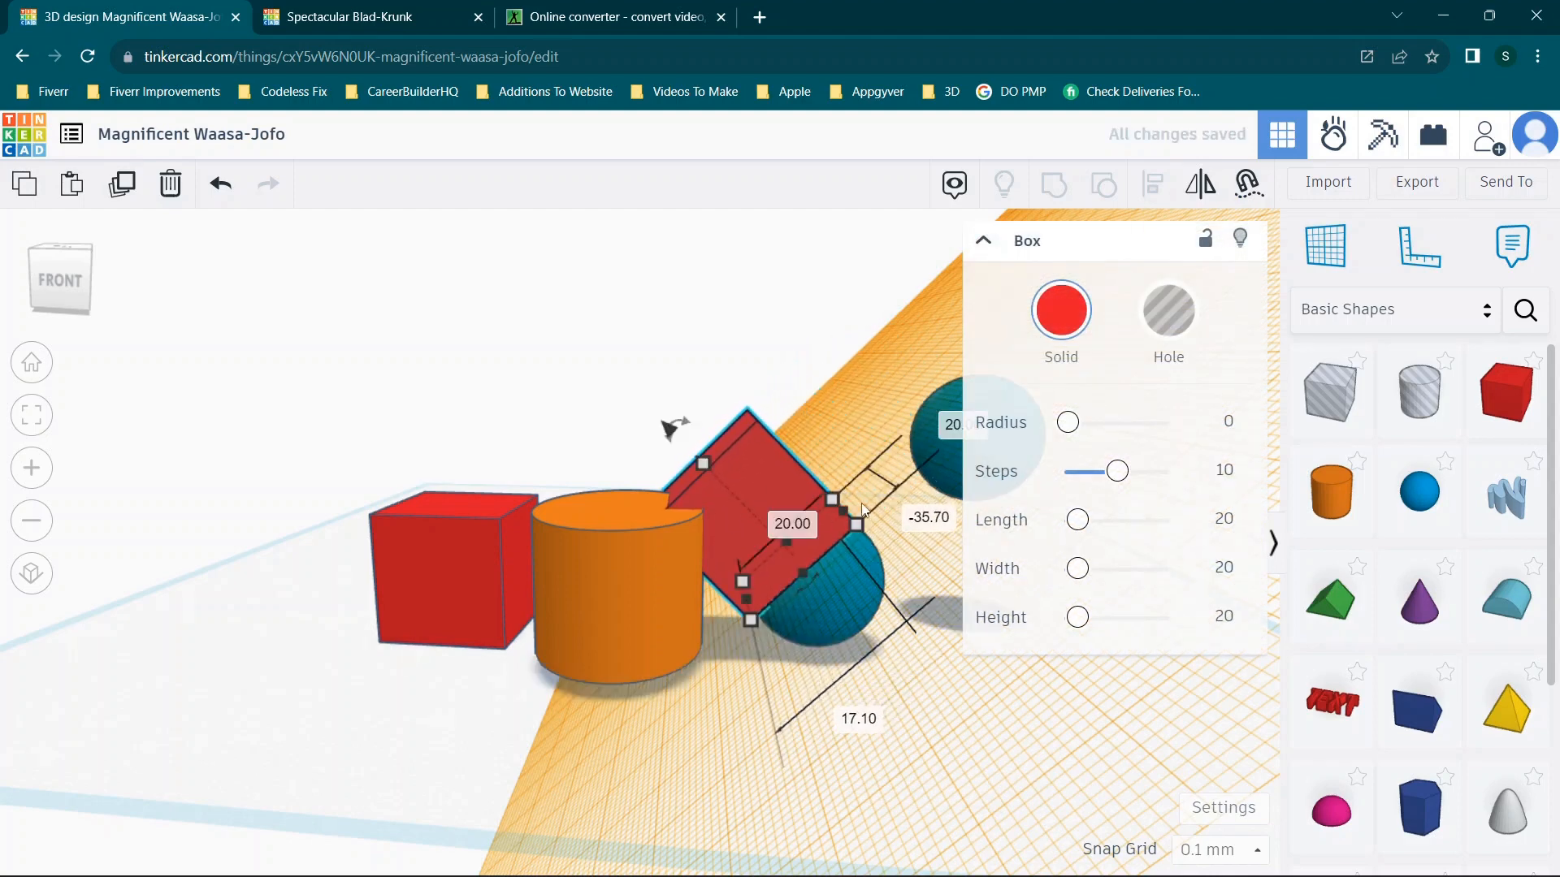
{"action": "left_click", "coordinate": [1187, 317]}
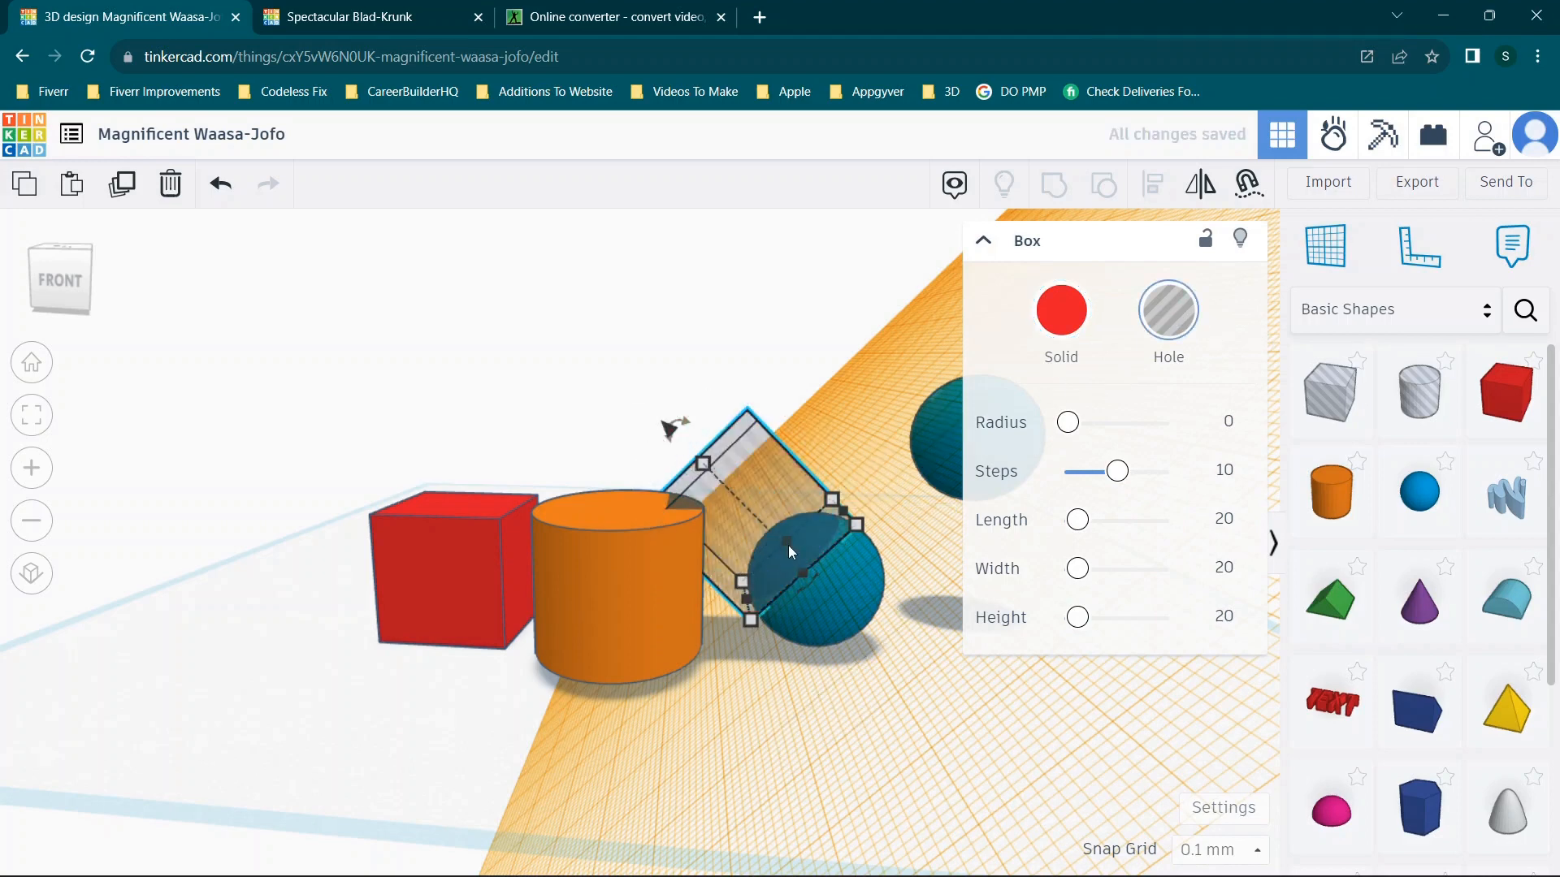
{"action": "scroll", "coordinate": [789, 551], "scroll_direction": "up", "scroll_amount": 3}
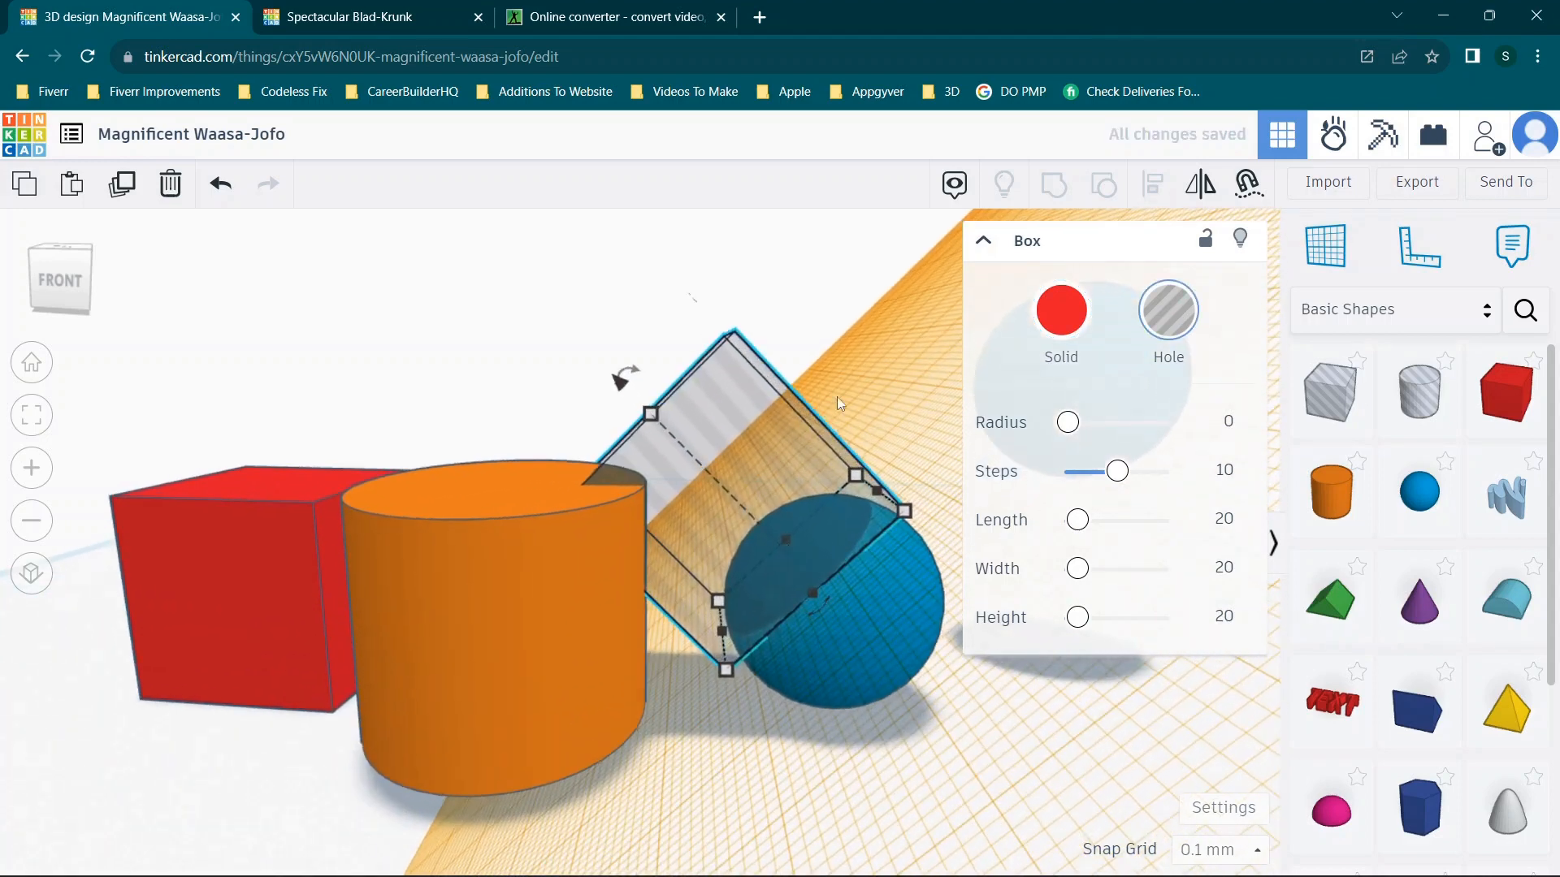
{"action": "right_click_drag", "start_coordinate": [856, 312], "coordinate": [870, 388]}
{"action": "left_click", "coordinate": [906, 788]}
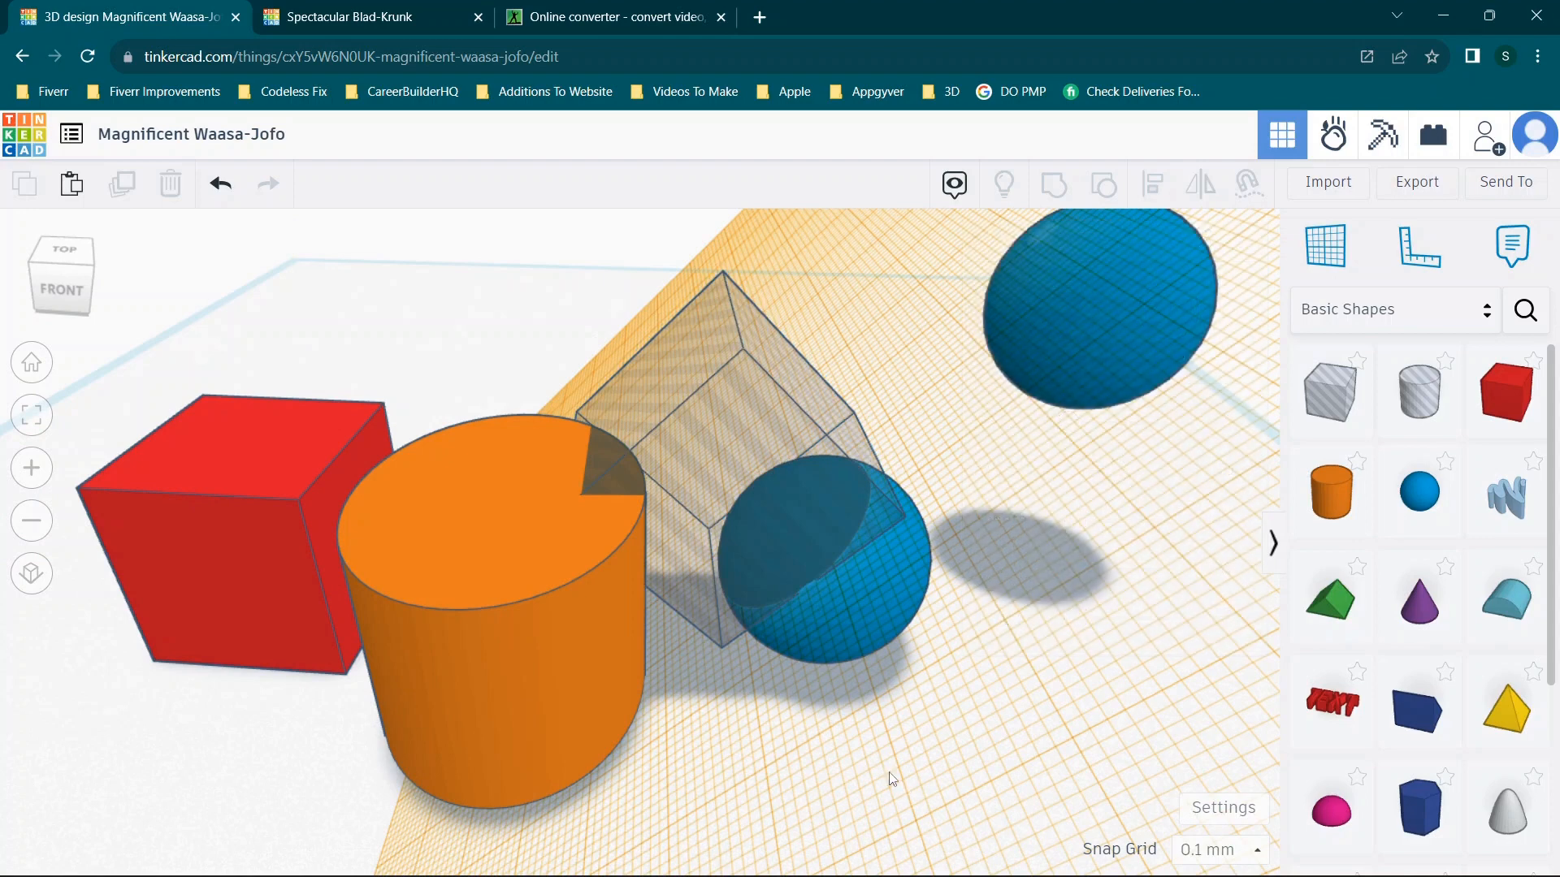
Group the tilted hole box with the lower sphere and the cylinder to cut both shapes.
{"action": "left_click_drag", "start_coordinate": [902, 781], "coordinate": [771, 382]}
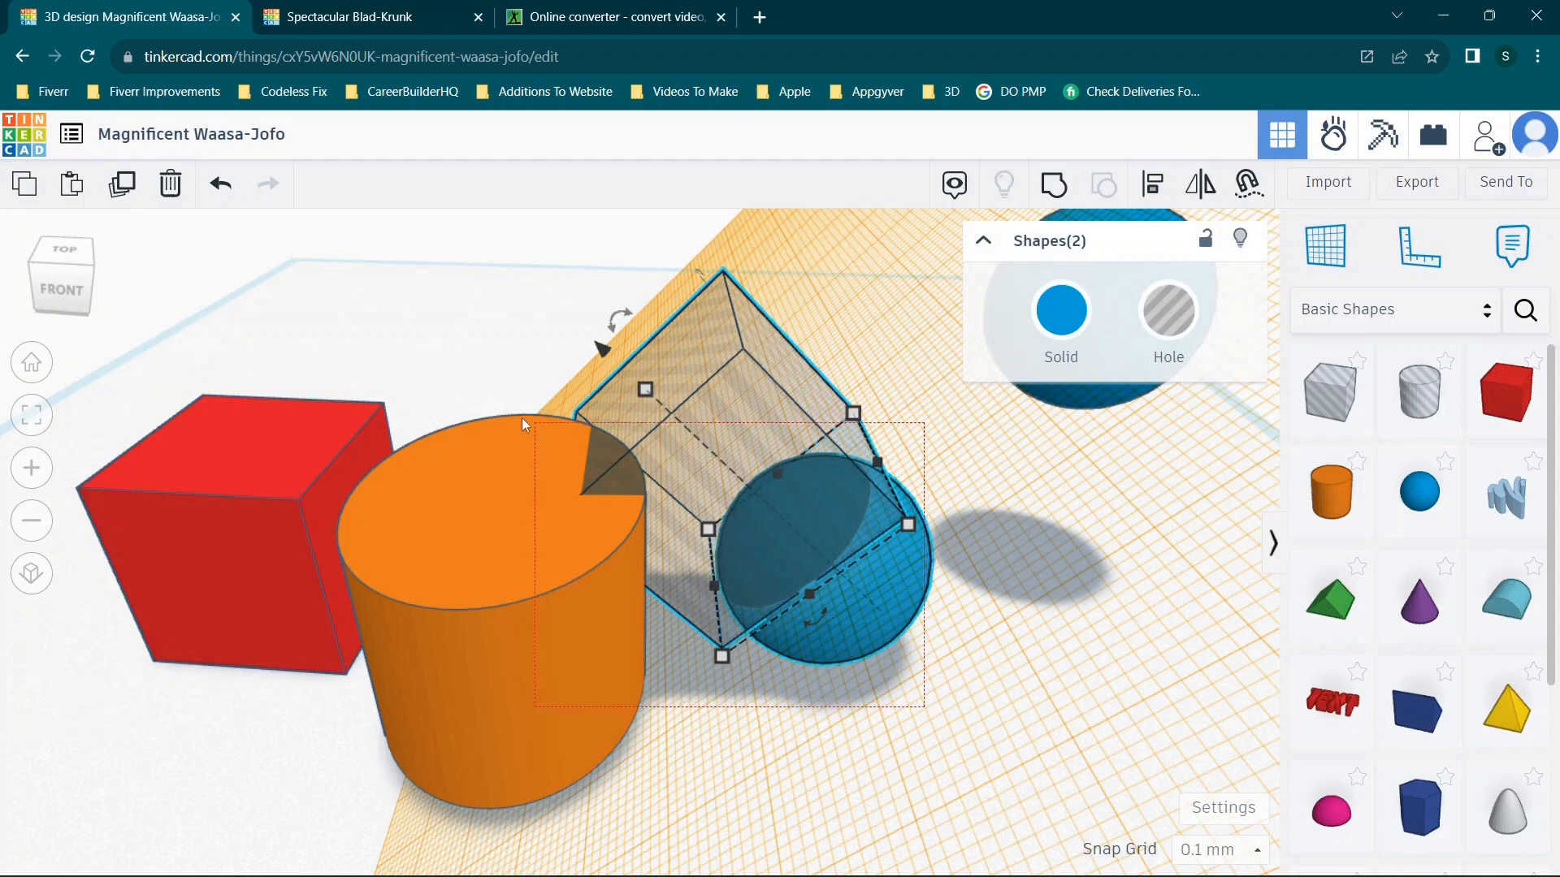
{"action": "left_click", "coordinate": [497, 406], "text": "shift"}
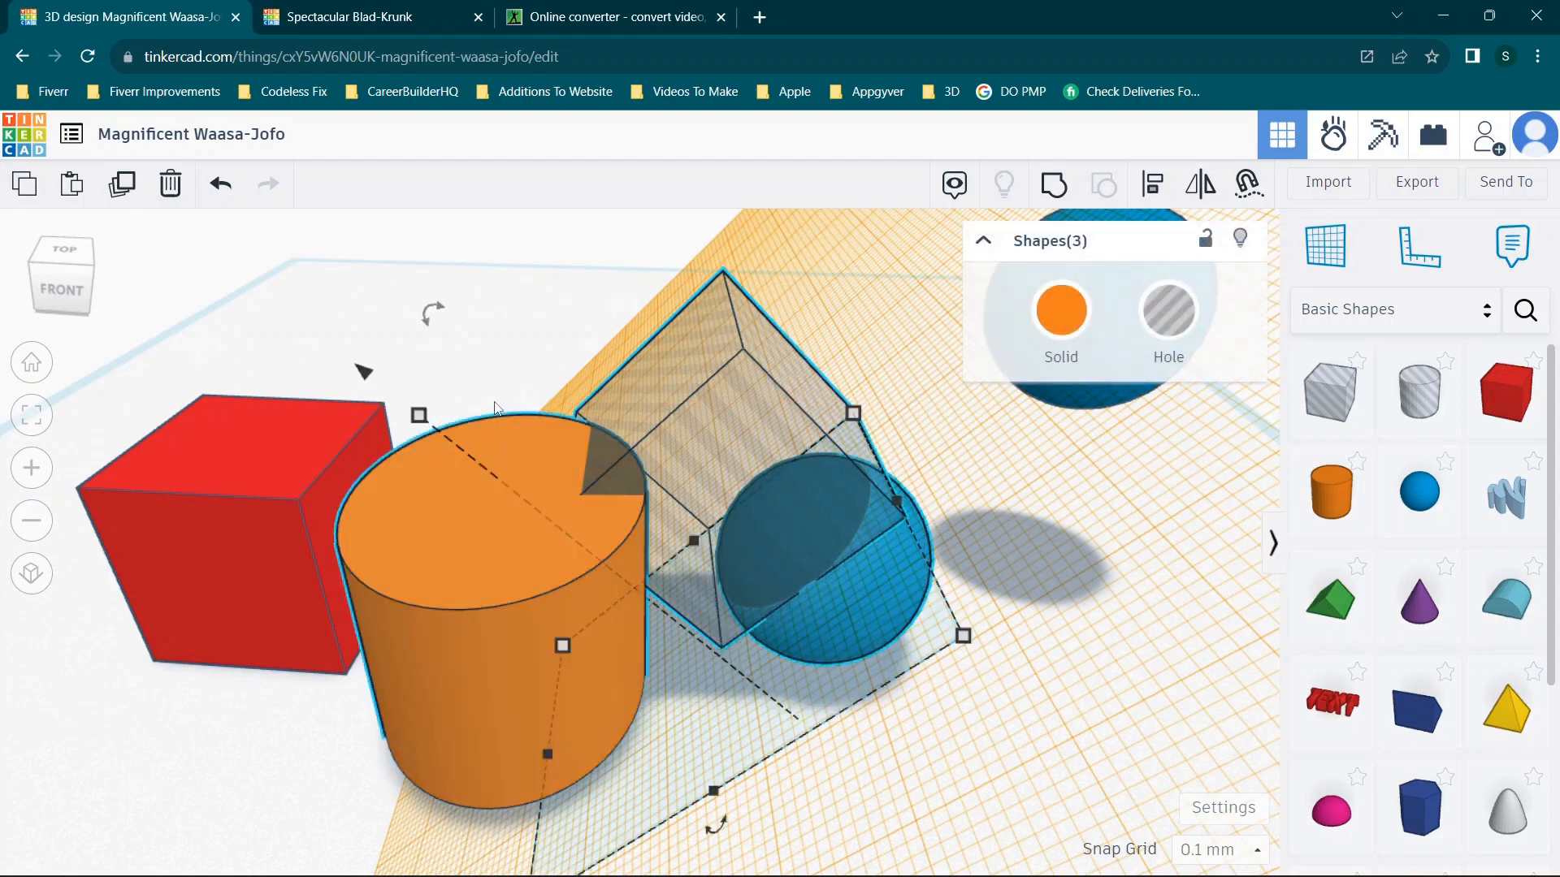
{"action": "left_click", "coordinate": [1055, 183]}
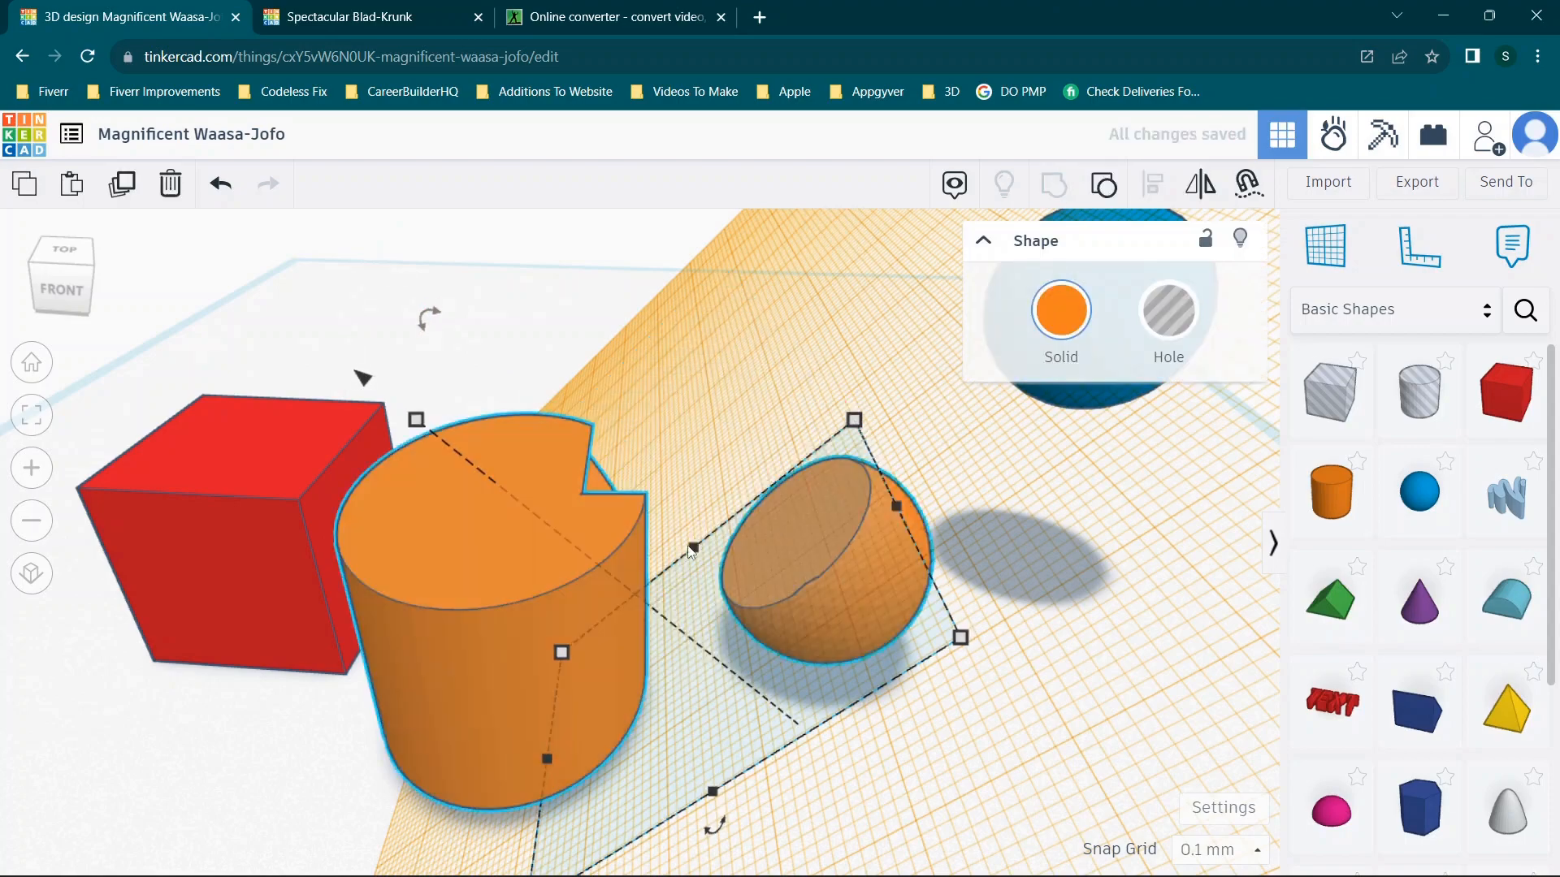
{"action": "left_click", "coordinate": [727, 471]}
{"action": "right_click_drag", "start_coordinate": [779, 436], "coordinate": [786, 347]}
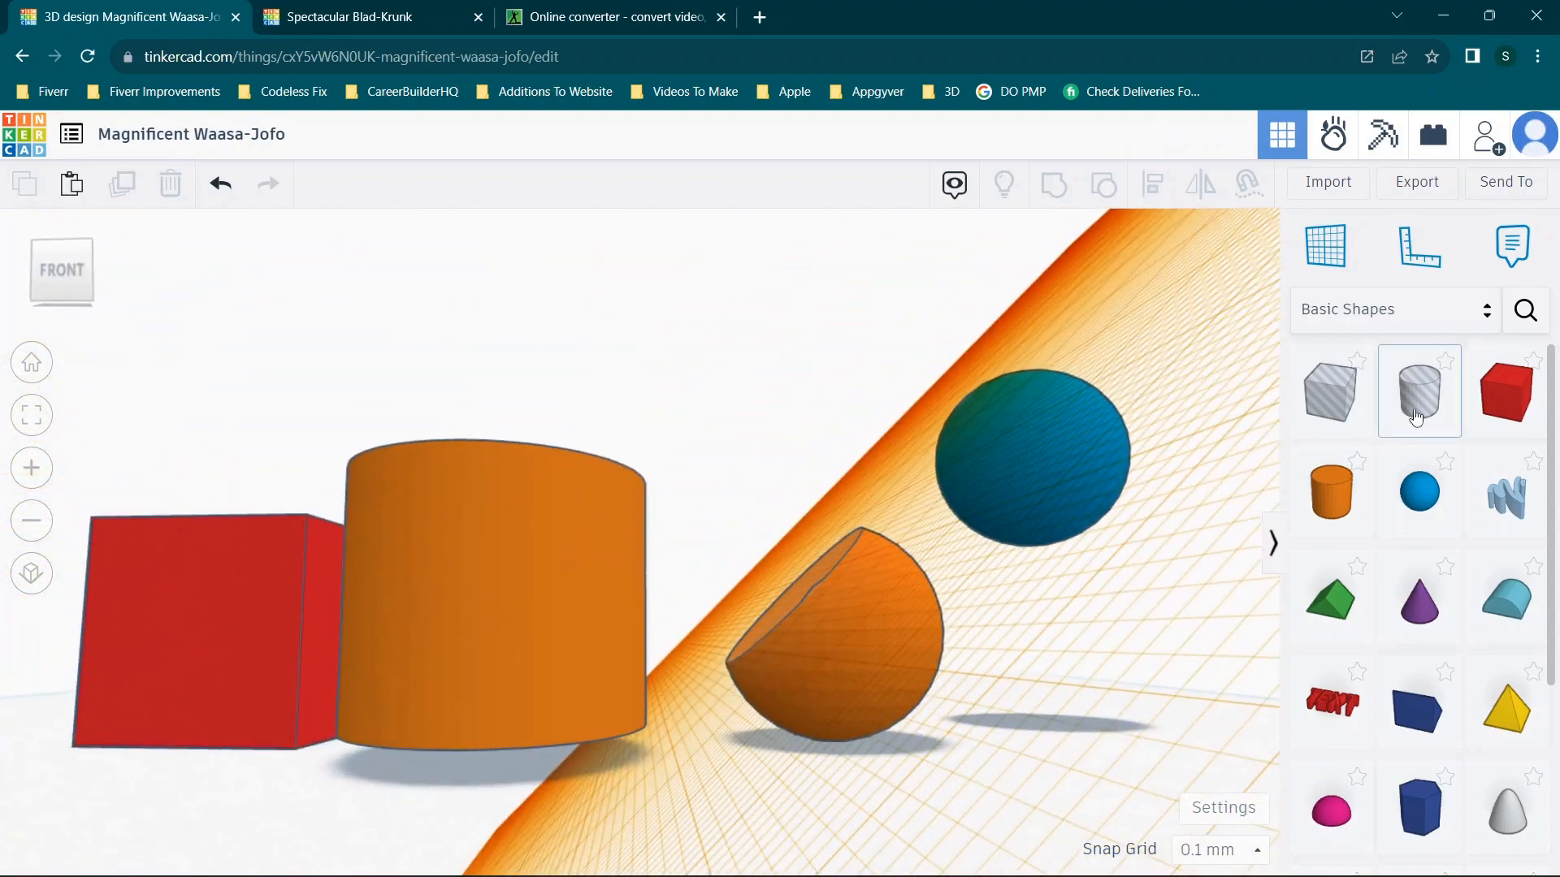
Reset the workplane to the original base grid and examine the cuts in the grouped shape.
{"action": "left_click", "coordinate": [1326, 248]}
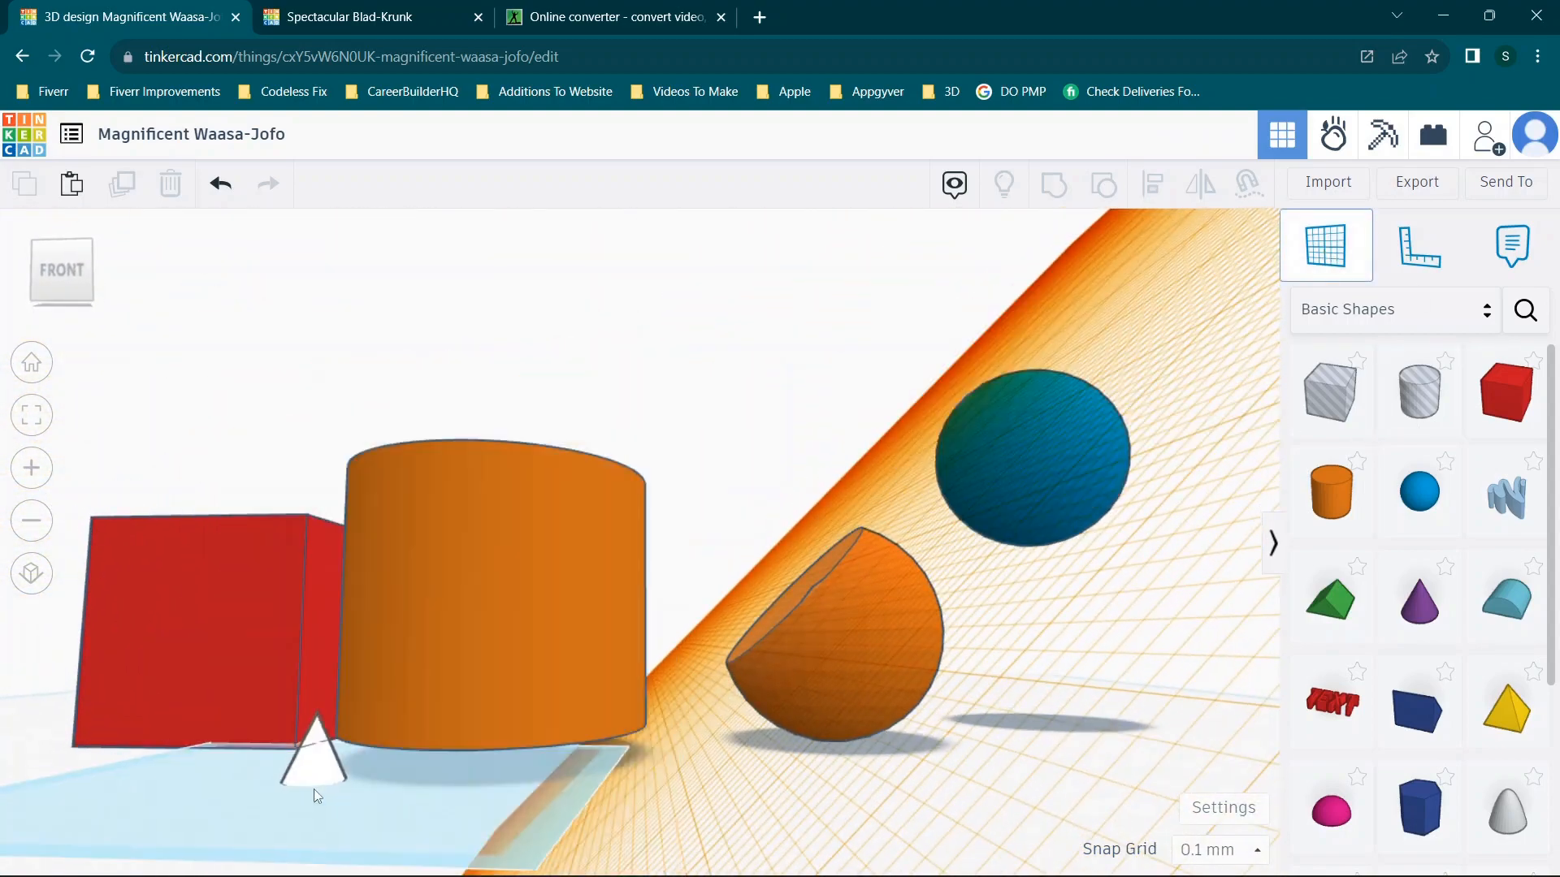
{"action": "left_click", "coordinate": [310, 786]}
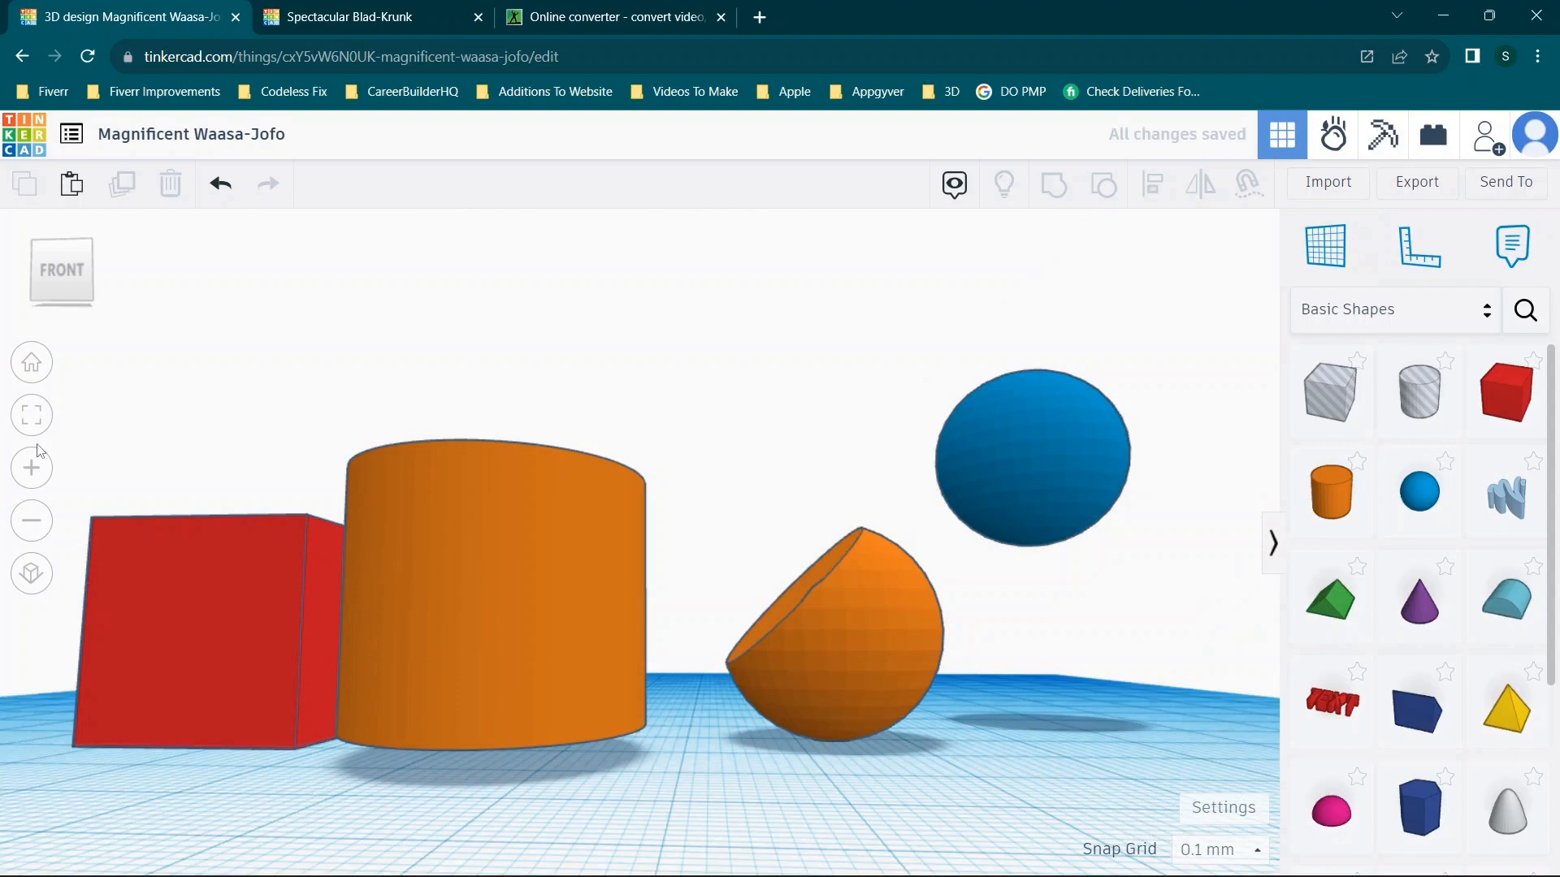
{"action": "left_click", "coordinate": [32, 362]}
{"action": "scroll", "coordinate": [743, 616], "scroll_direction": "up", "scroll_amount": 10}
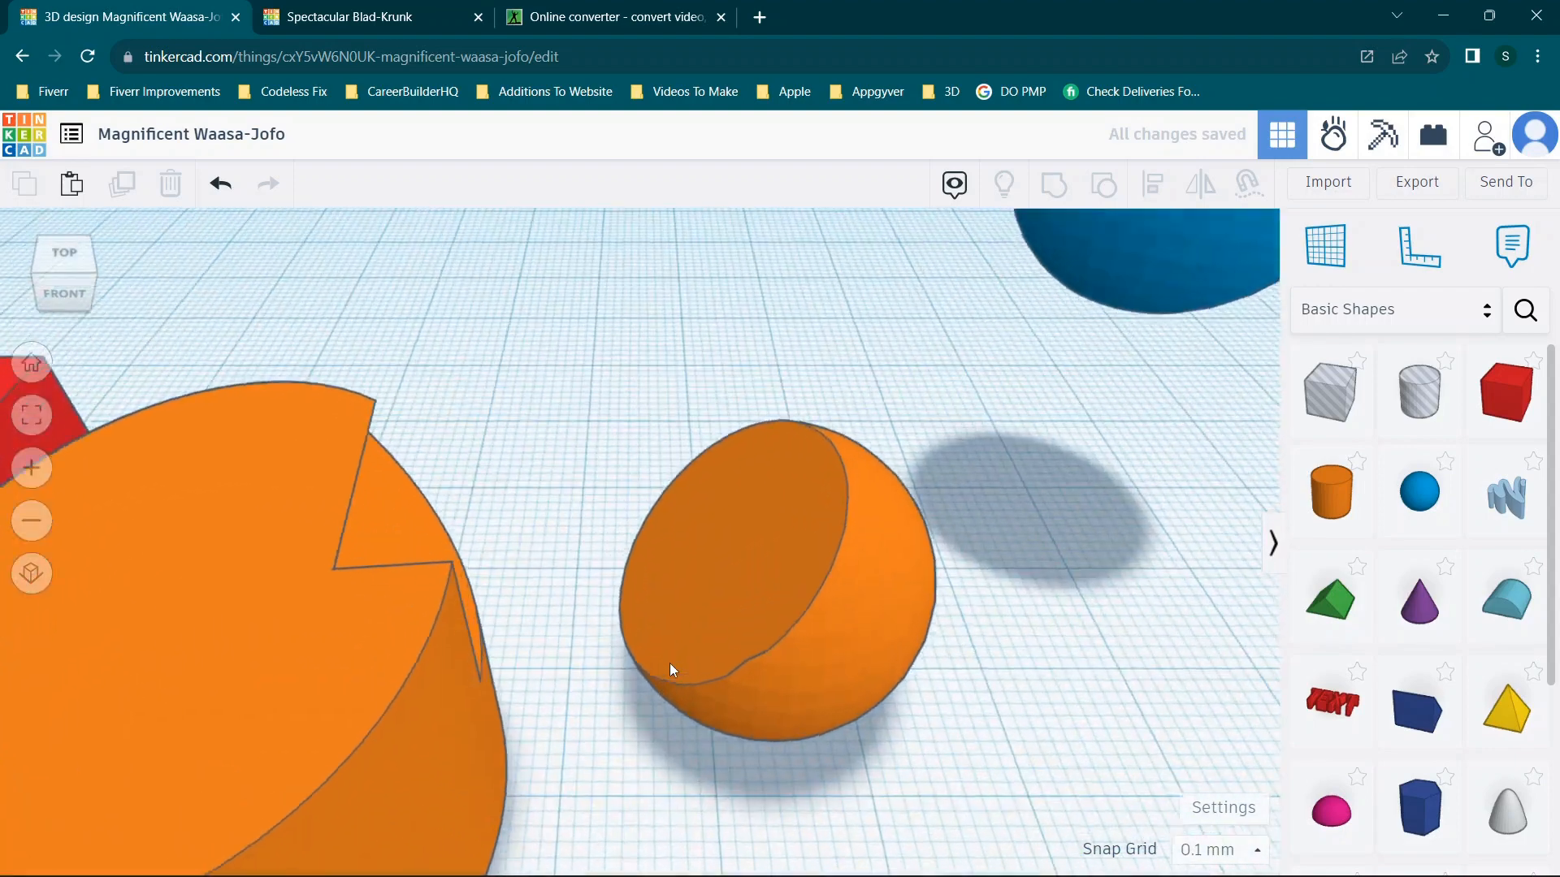
Ungroup the combined cylinder, sphere and hole box, and clear the selection.
{"action": "left_click_drag", "start_coordinate": [860, 642], "coordinate": [931, 454]}
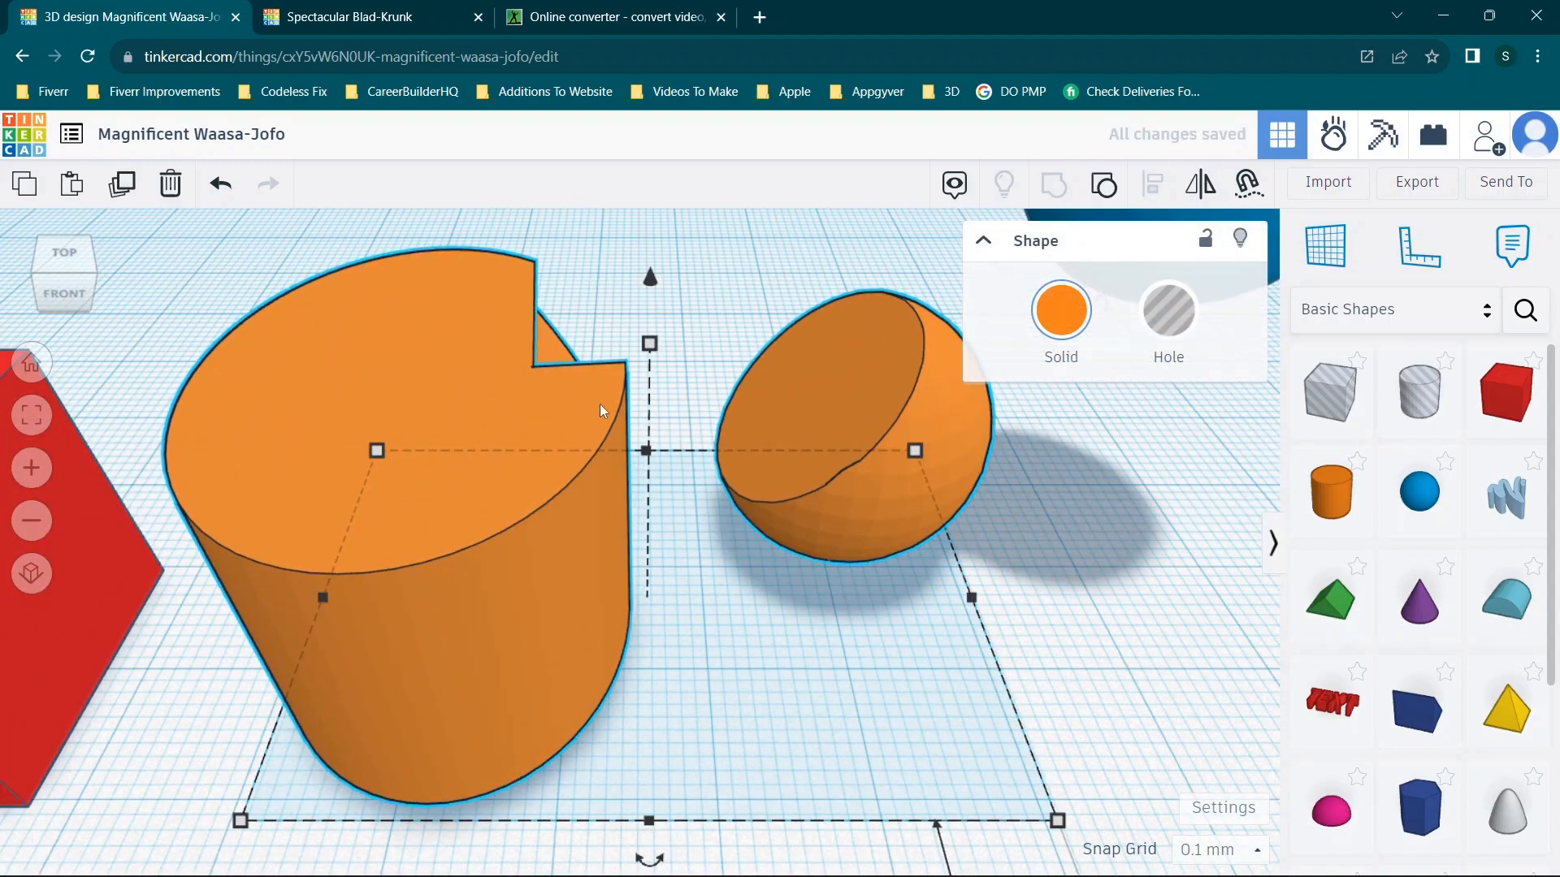
{"action": "left_click", "coordinate": [1103, 187]}
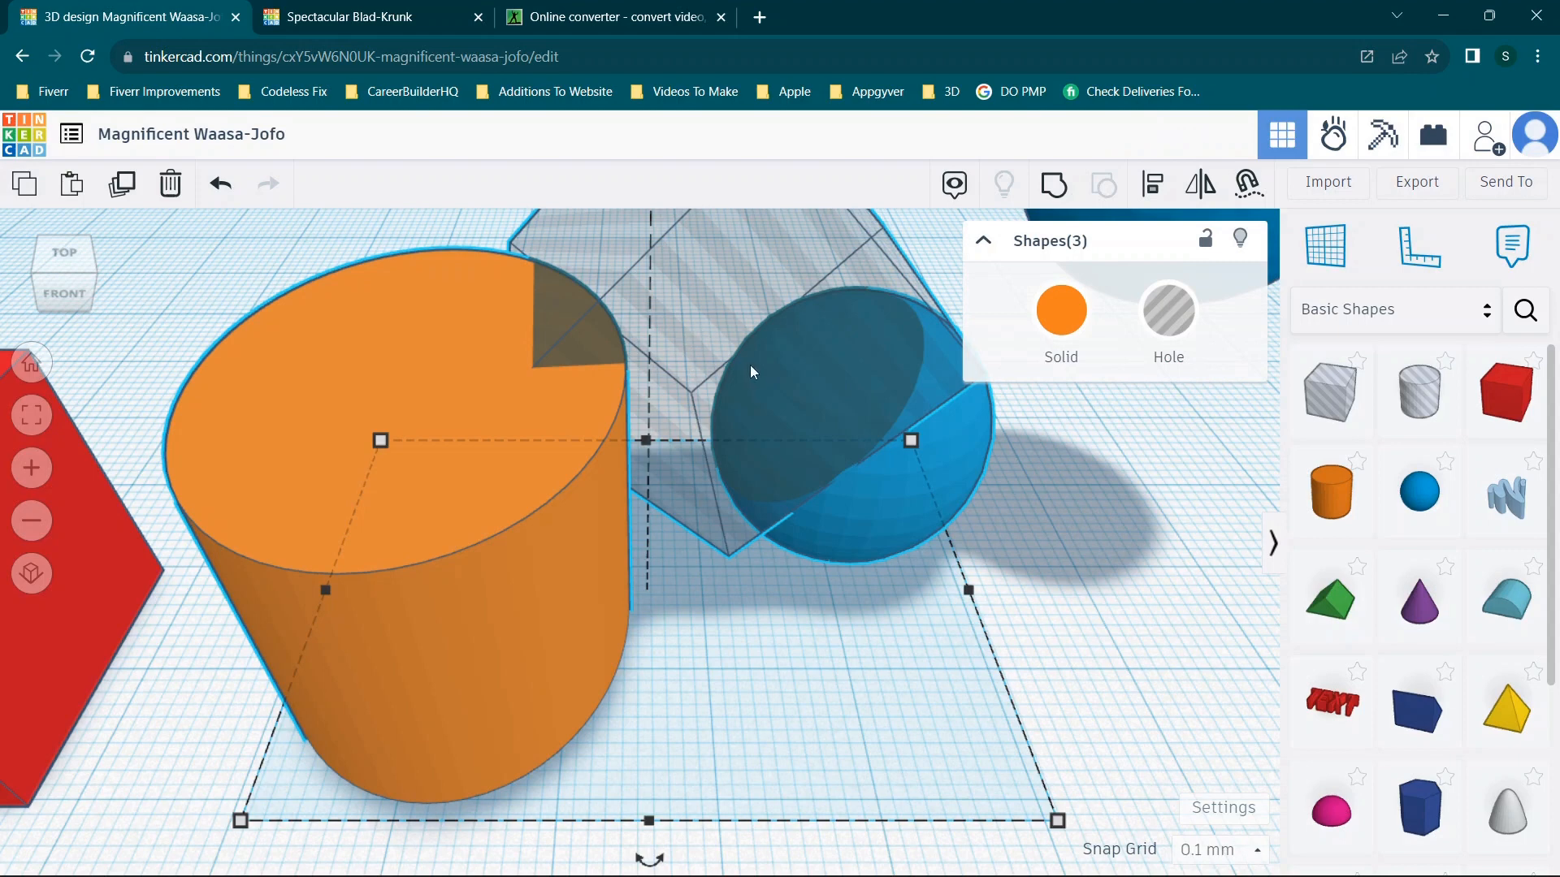
{"action": "left_click", "coordinate": [626, 637]}
Group only the tilted hole box with the blue sphere, and move the cut sphere about 6.9 mm and 11.8 mm away from the cylinder.
{"action": "left_click_drag", "start_coordinate": [1064, 643], "coordinate": [840, 363]}
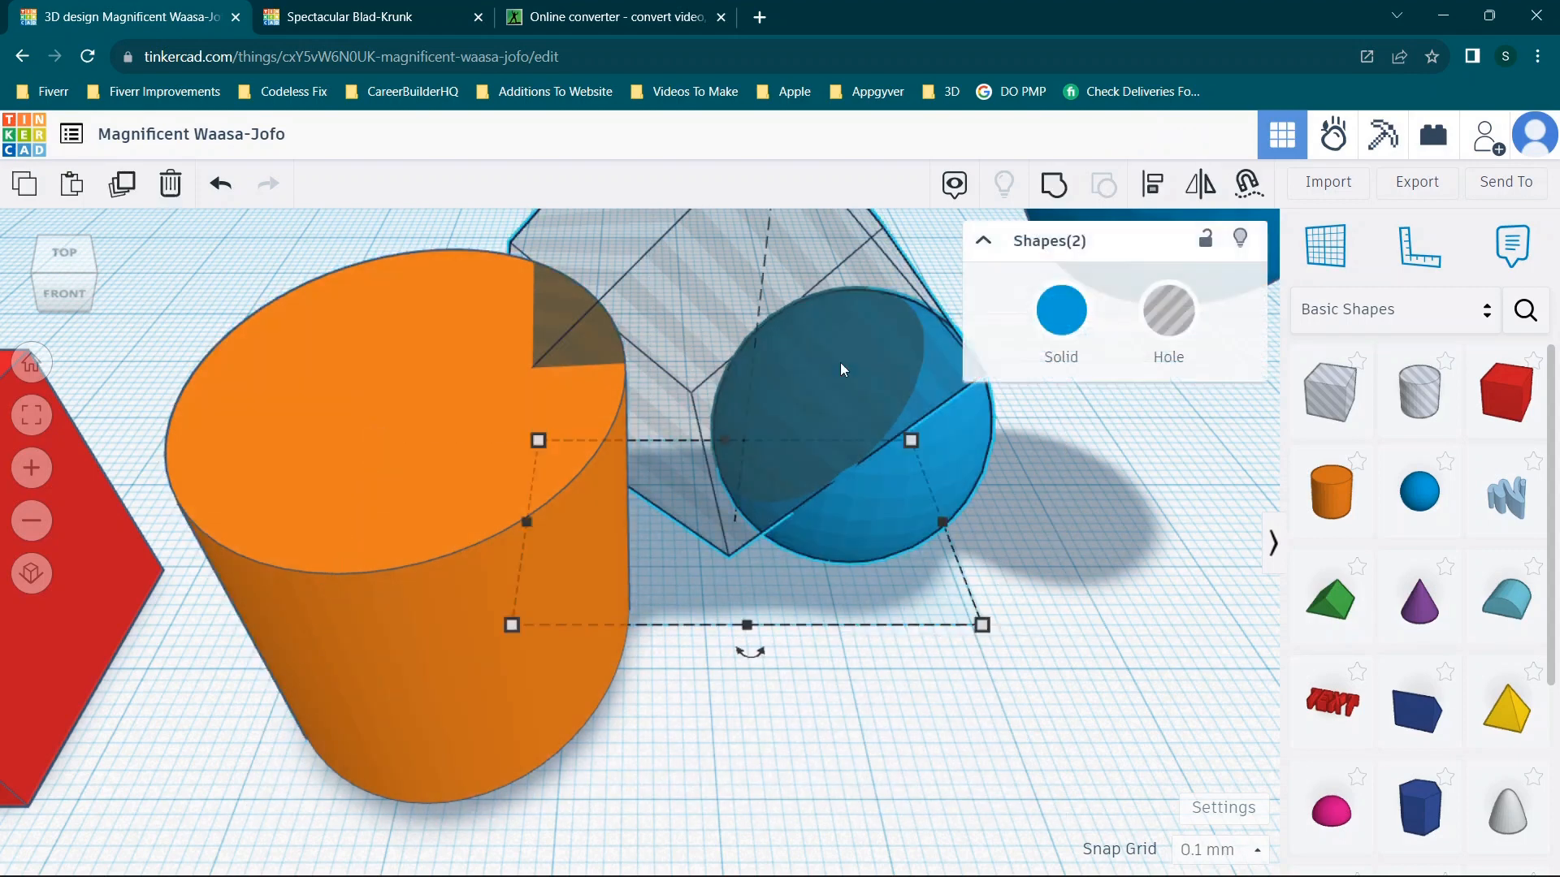
{"action": "left_click", "coordinate": [1052, 186]}
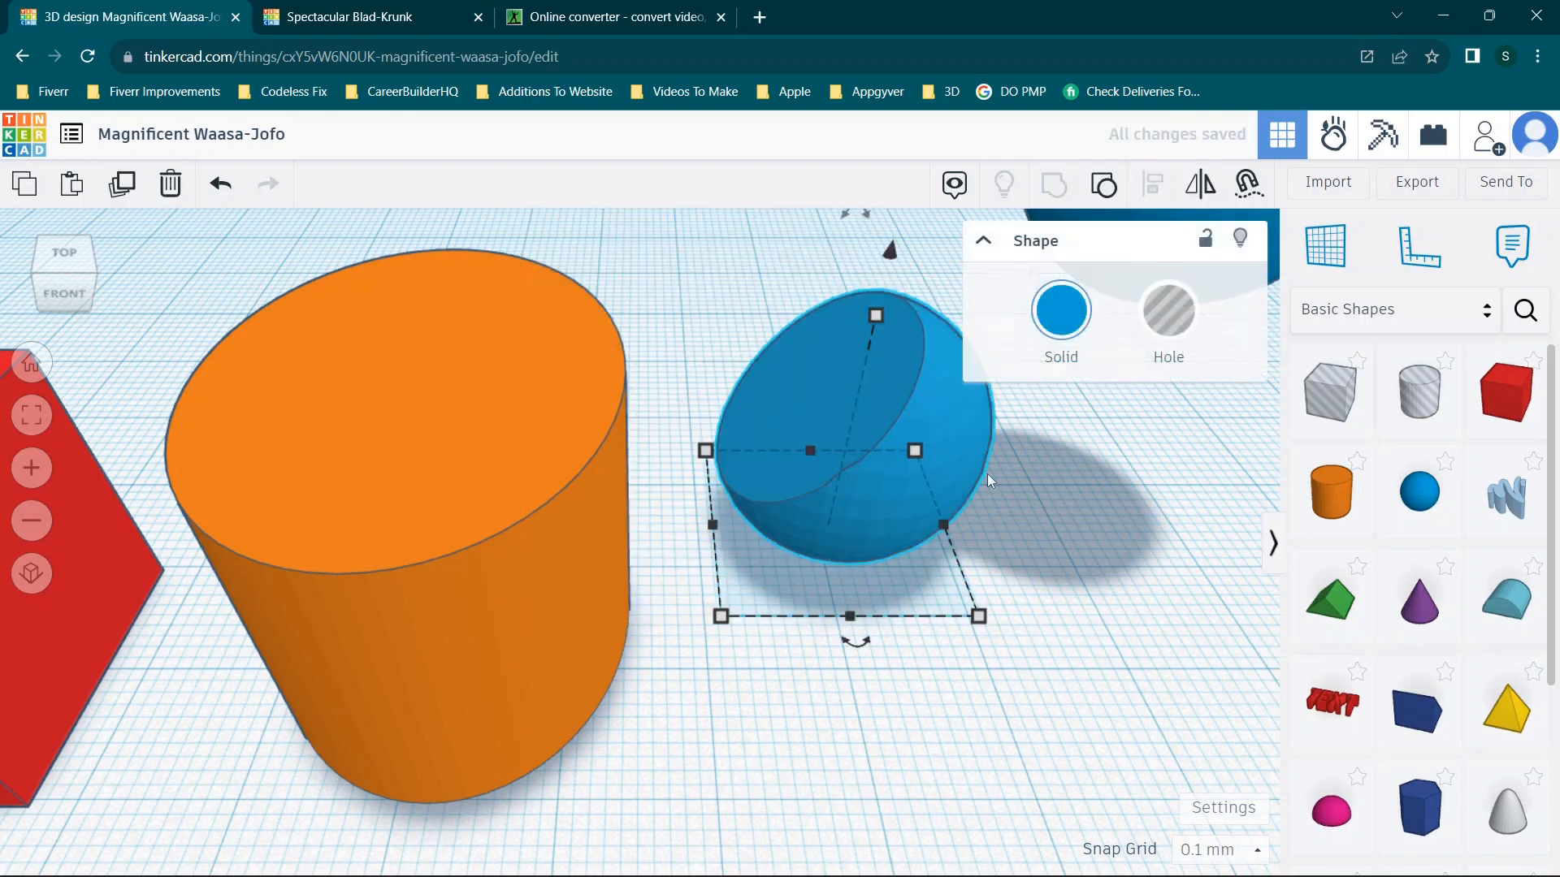
{"action": "left_click_drag", "start_coordinate": [958, 460], "coordinate": [1072, 621]}
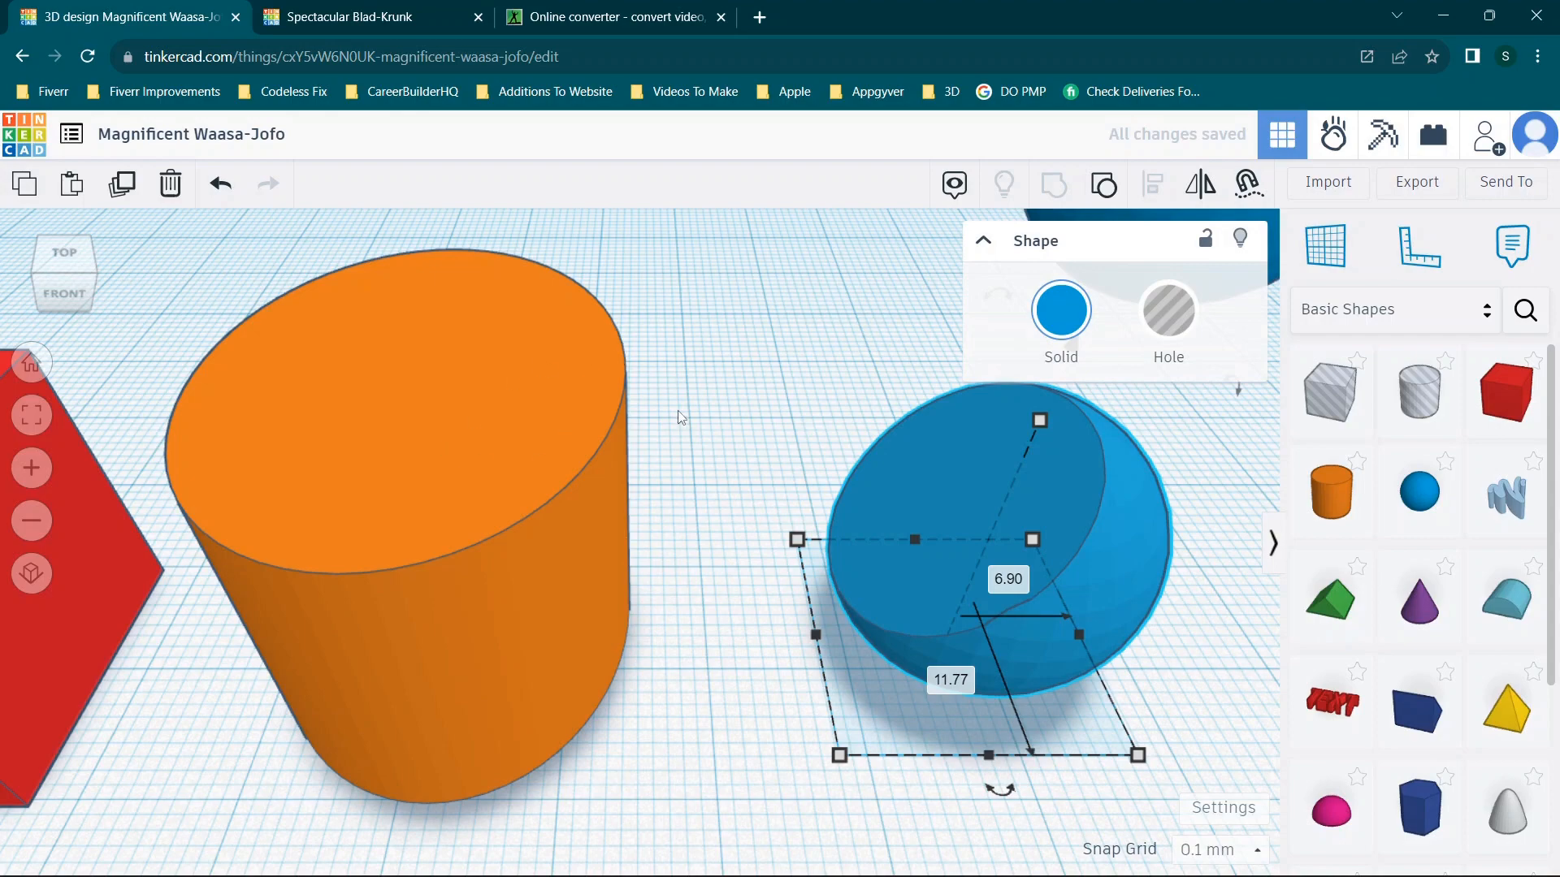
Place a Text shape on the cylinder's top face, shrinking and positioning it to span roughly the cylinder's width.
{"action": "right_click_drag", "start_coordinate": [766, 382], "coordinate": [798, 377]}
{"action": "scroll", "coordinate": [797, 377], "scroll_direction": "down", "scroll_amount": 3}
{"action": "left_click_drag", "start_coordinate": [1332, 703], "coordinate": [598, 389]}
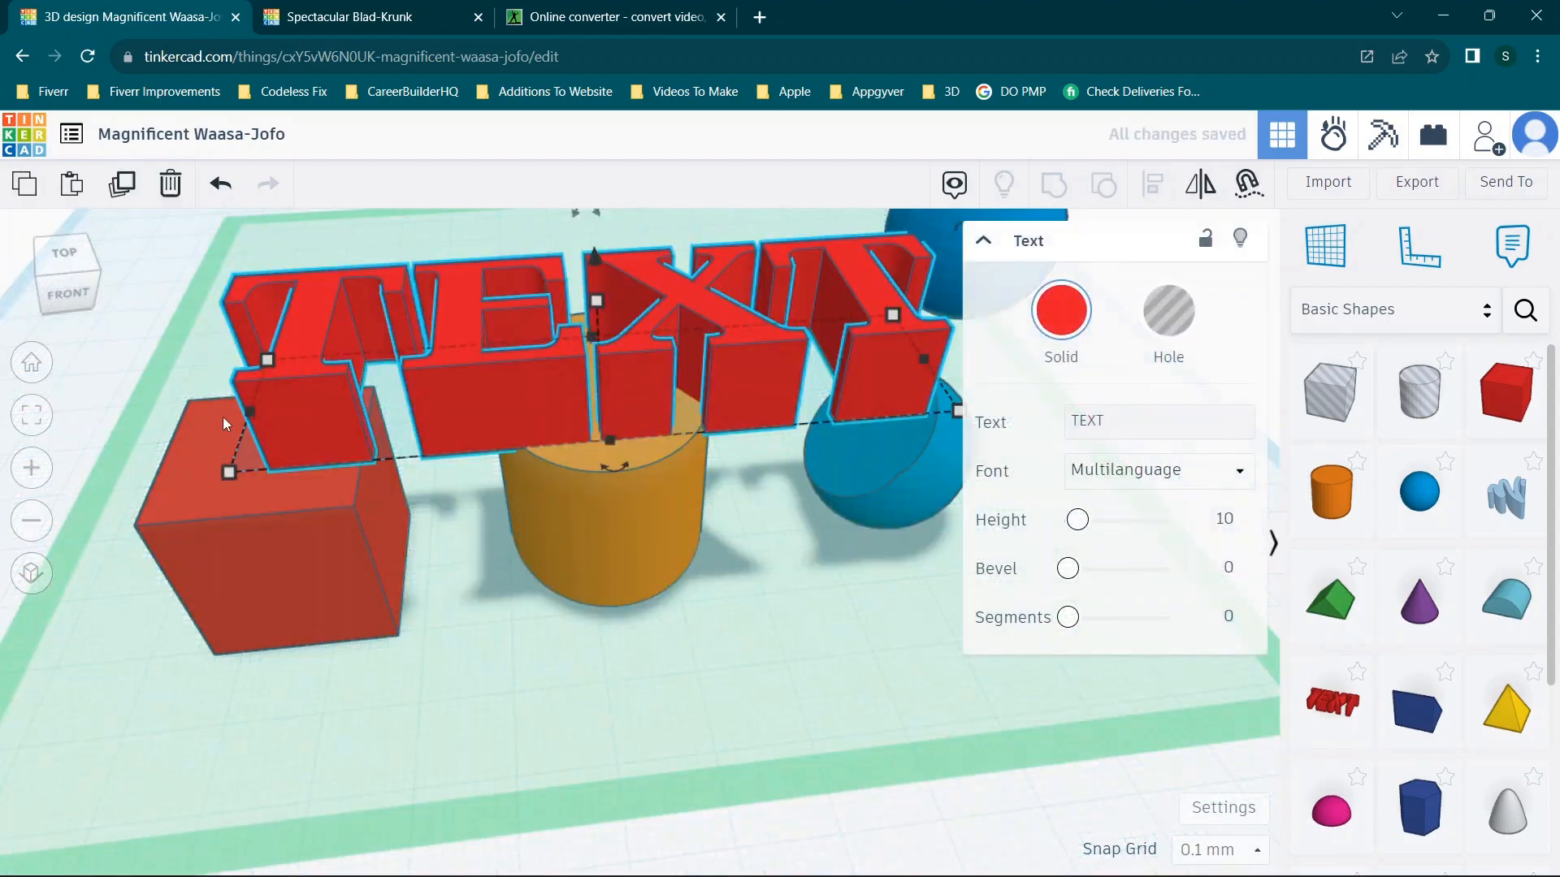
{"action": "left_click_drag", "start_coordinate": [232, 471], "coordinate": [730, 350]}
{"action": "left_click_drag", "start_coordinate": [806, 284], "coordinate": [581, 352]}
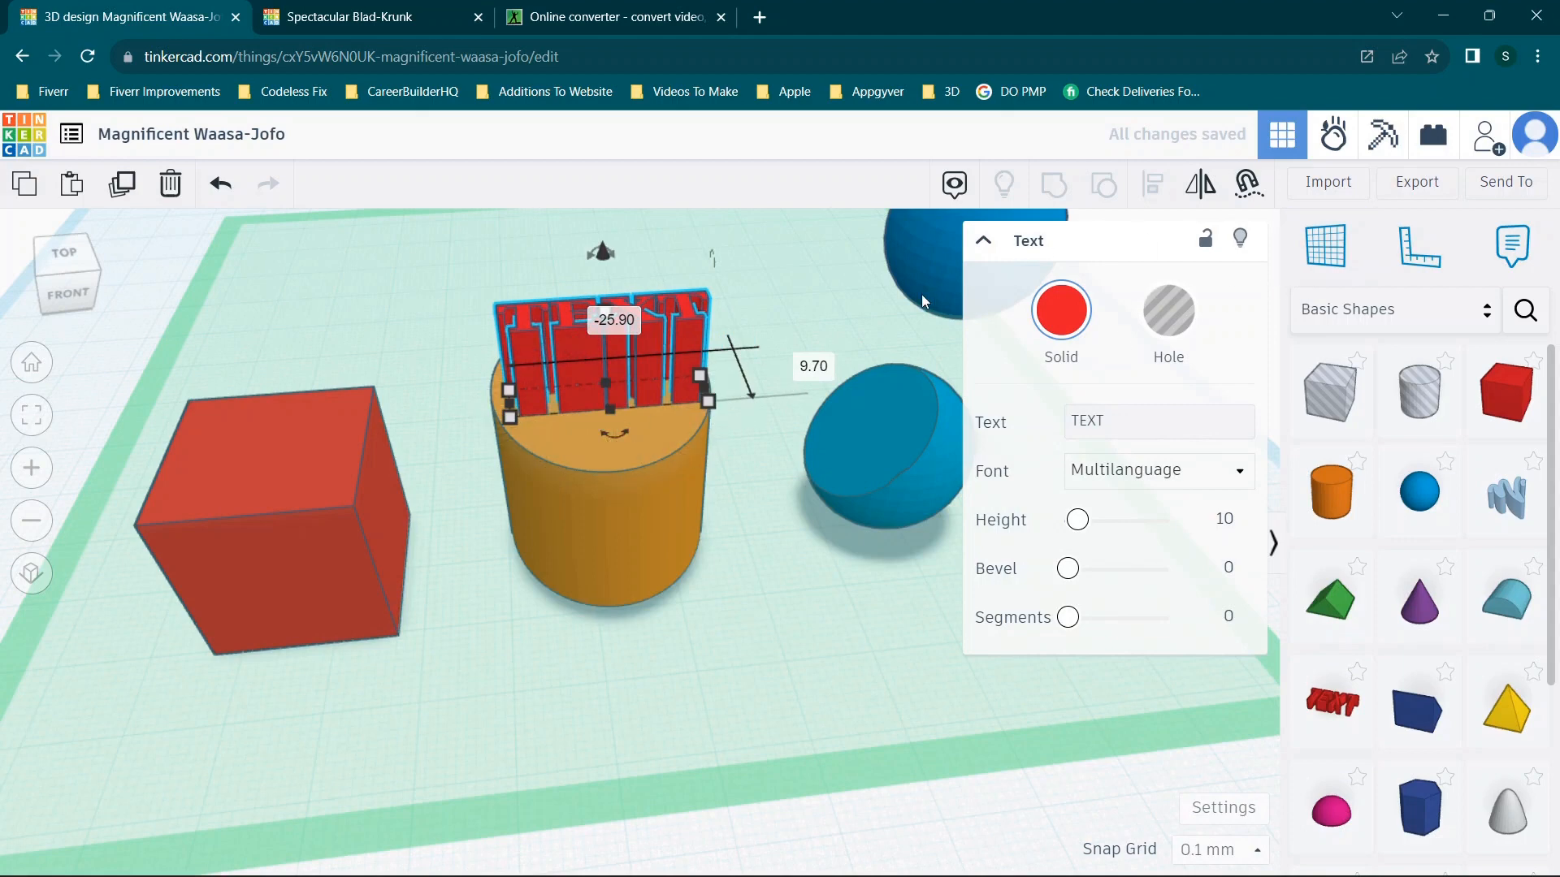
Check the text's placement on the cylinder's top face and change the text into a hole.
{"action": "scroll", "coordinate": [669, 392], "scroll_direction": "up", "scroll_amount": 4}
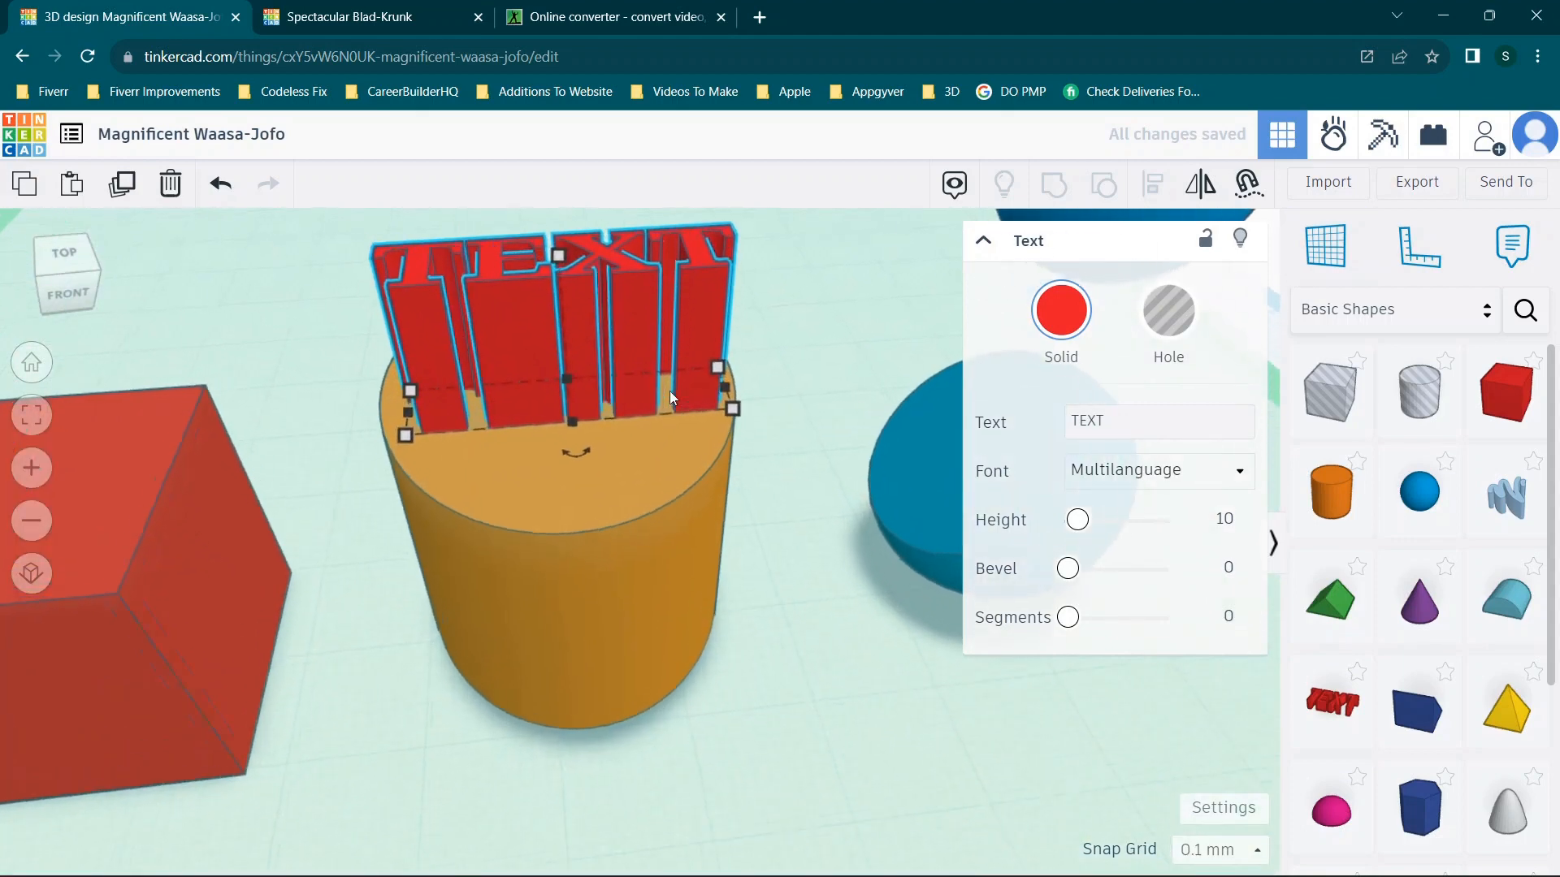
{"action": "right_click_drag", "start_coordinate": [669, 391], "coordinate": [689, 485]}
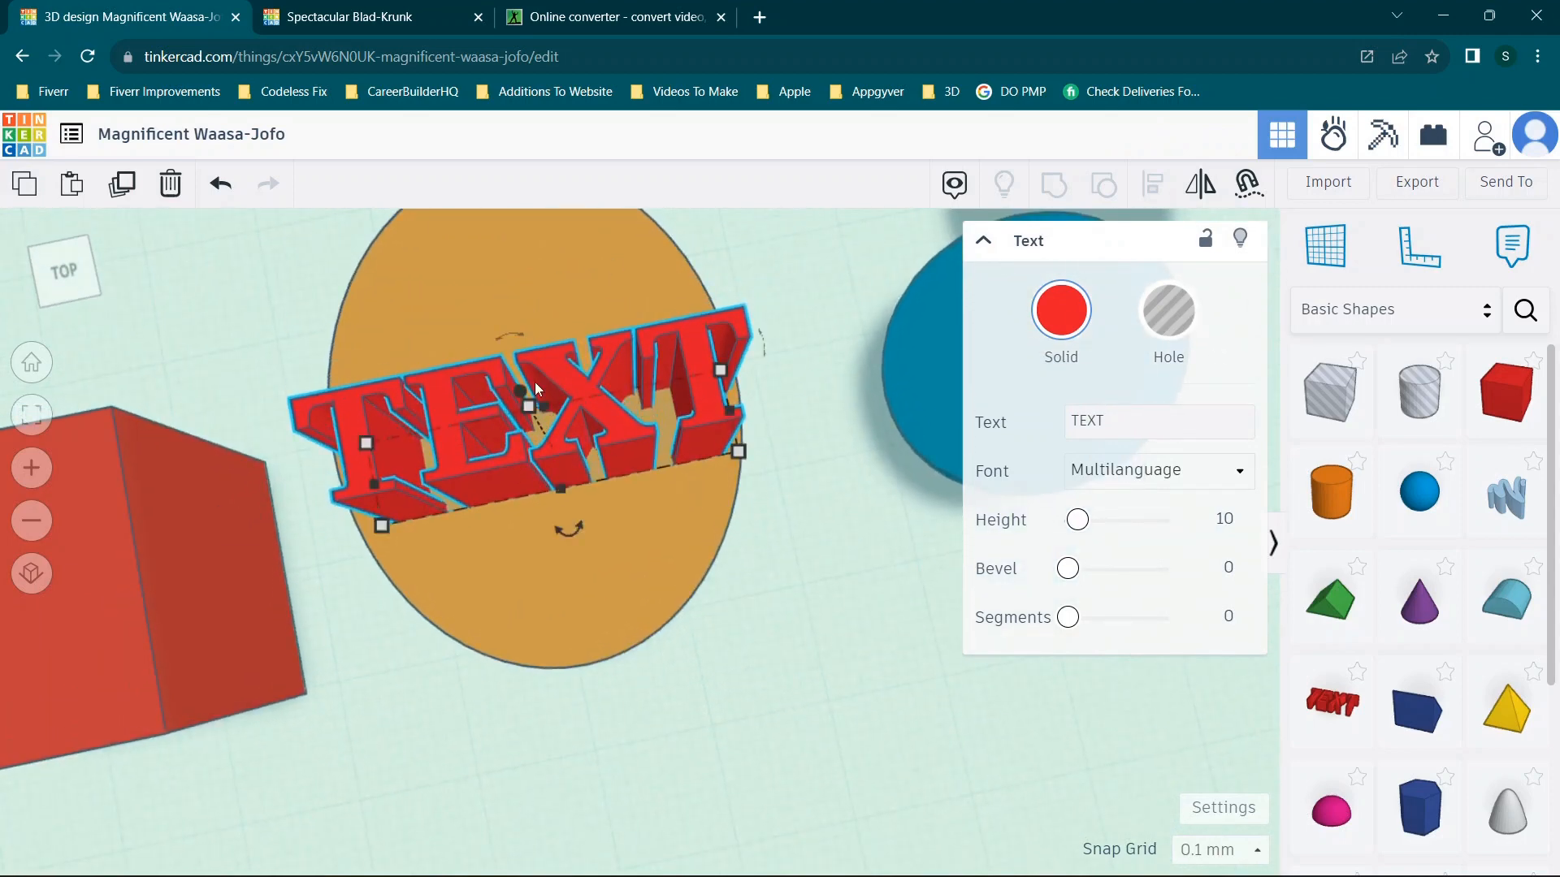
{"action": "scroll", "coordinate": [626, 442], "scroll_direction": "down", "scroll_amount": 5}
{"action": "scroll", "coordinate": [627, 442], "scroll_direction": "up", "scroll_amount": 2}
{"action": "scroll", "coordinate": [627, 442], "scroll_direction": "up", "scroll_amount": 3}
{"action": "mouse_move", "coordinate": [700, 520]}
{"action": "right_mouse_down"}
{"action": "mouse_move", "coordinate": [713, 347]}
{"action": "mouse_move", "coordinate": [676, 505]}
{"action": "right_mouse_up"}
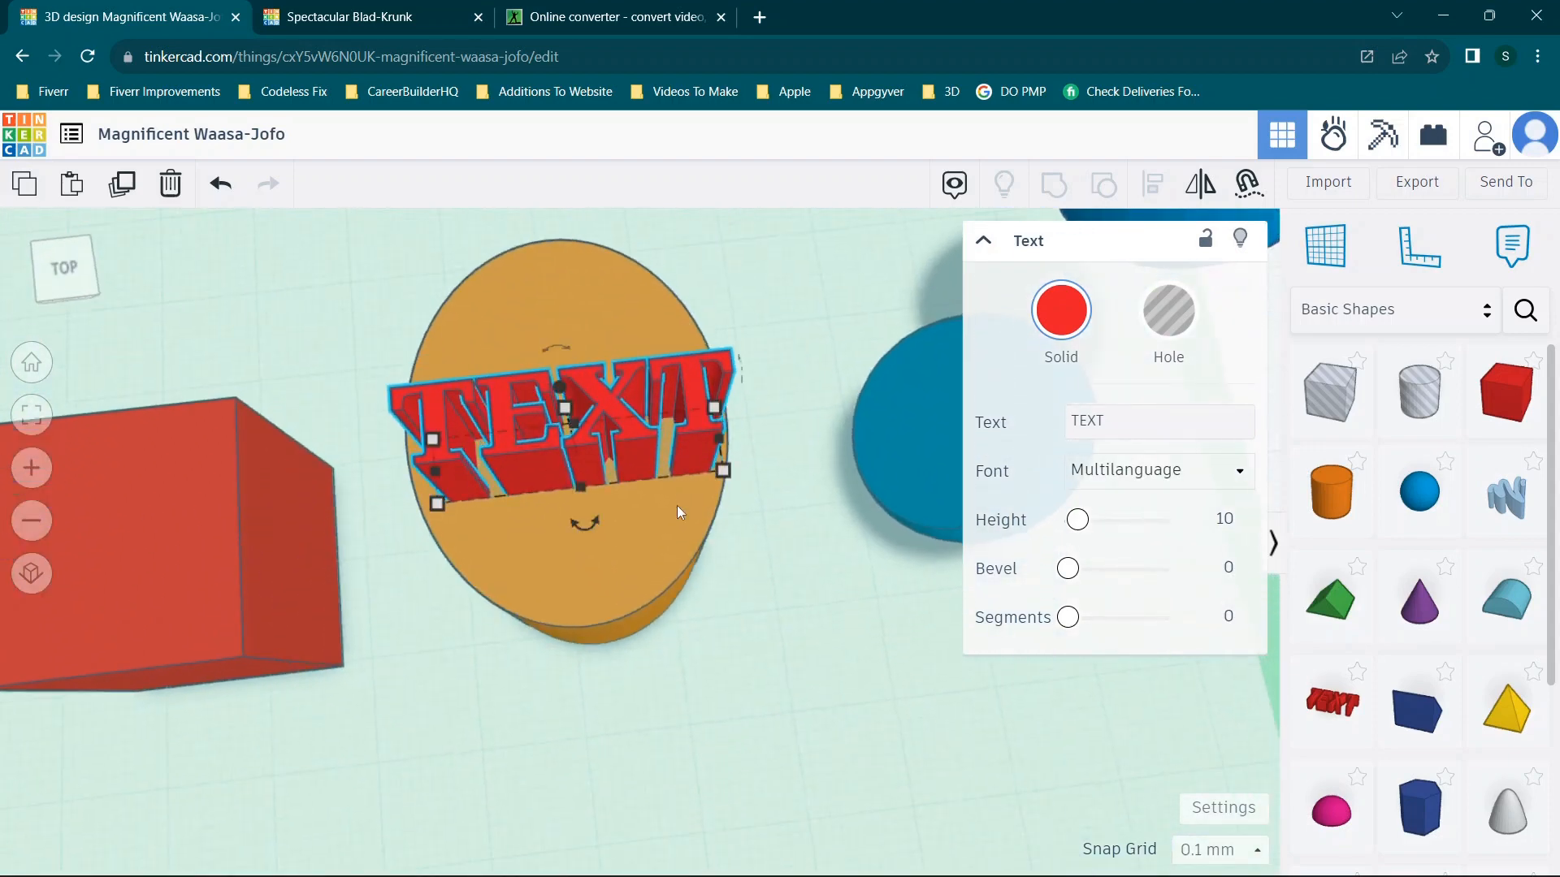
{"action": "left_click", "coordinate": [1185, 327]}
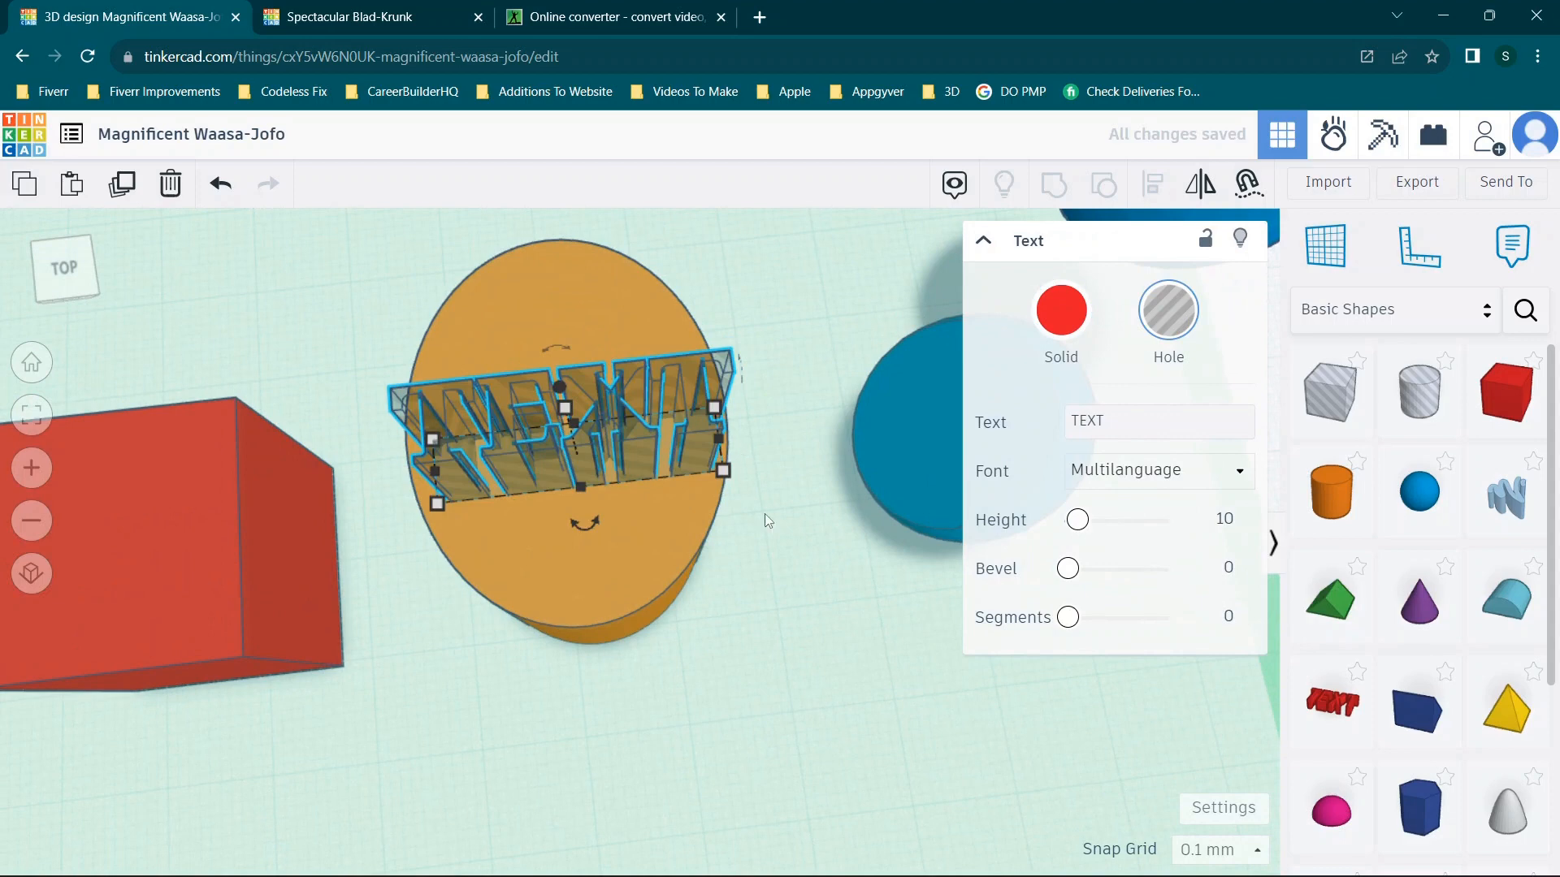
{"action": "right_click_drag", "start_coordinate": [763, 513], "coordinate": [728, 316]}
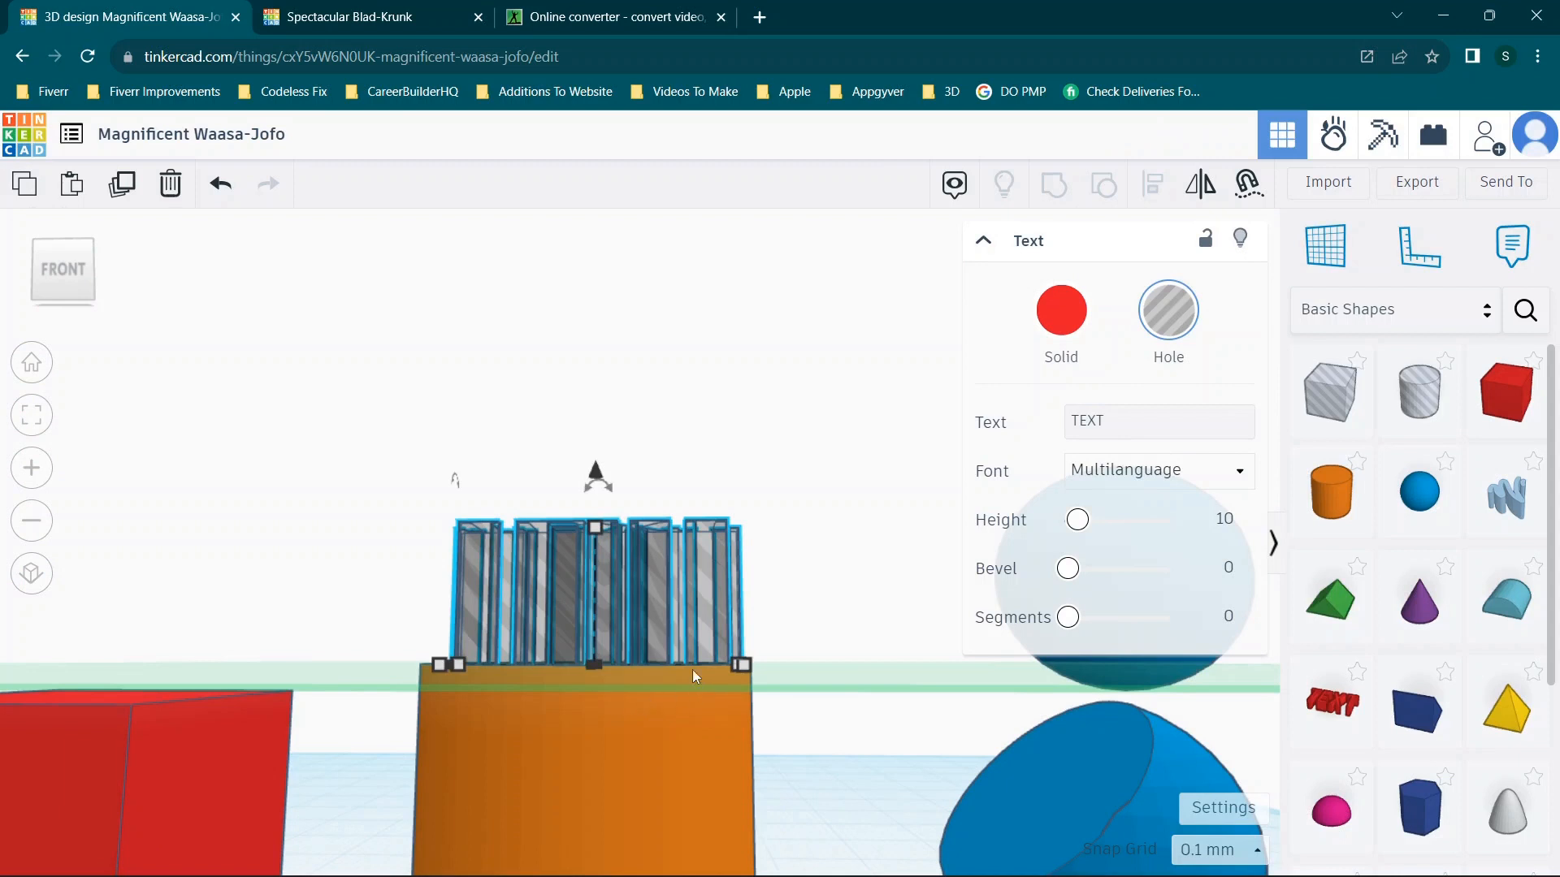
Shift the orange cylinder slightly so its top face sits centred under the hole text, and clear the selection.
{"action": "left_click_drag", "start_coordinate": [728, 662], "coordinate": [756, 718]}
{"action": "right_click_drag", "start_coordinate": [756, 718], "coordinate": [757, 760]}
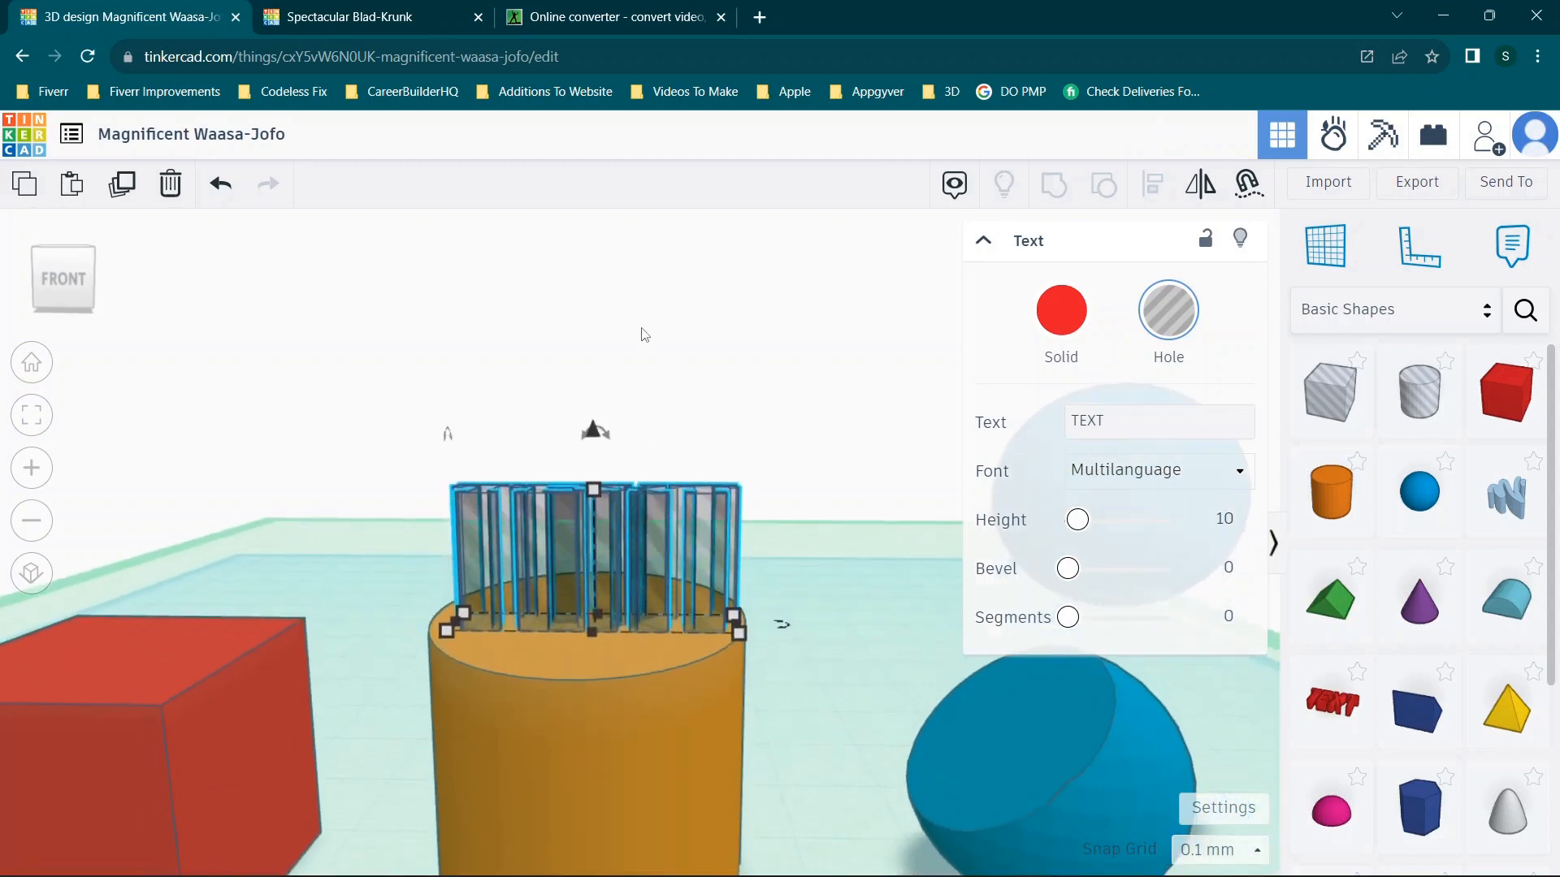
{"action": "left_click", "coordinate": [709, 687]}
{"action": "left_click_drag", "start_coordinate": [709, 674], "coordinate": [715, 676]}
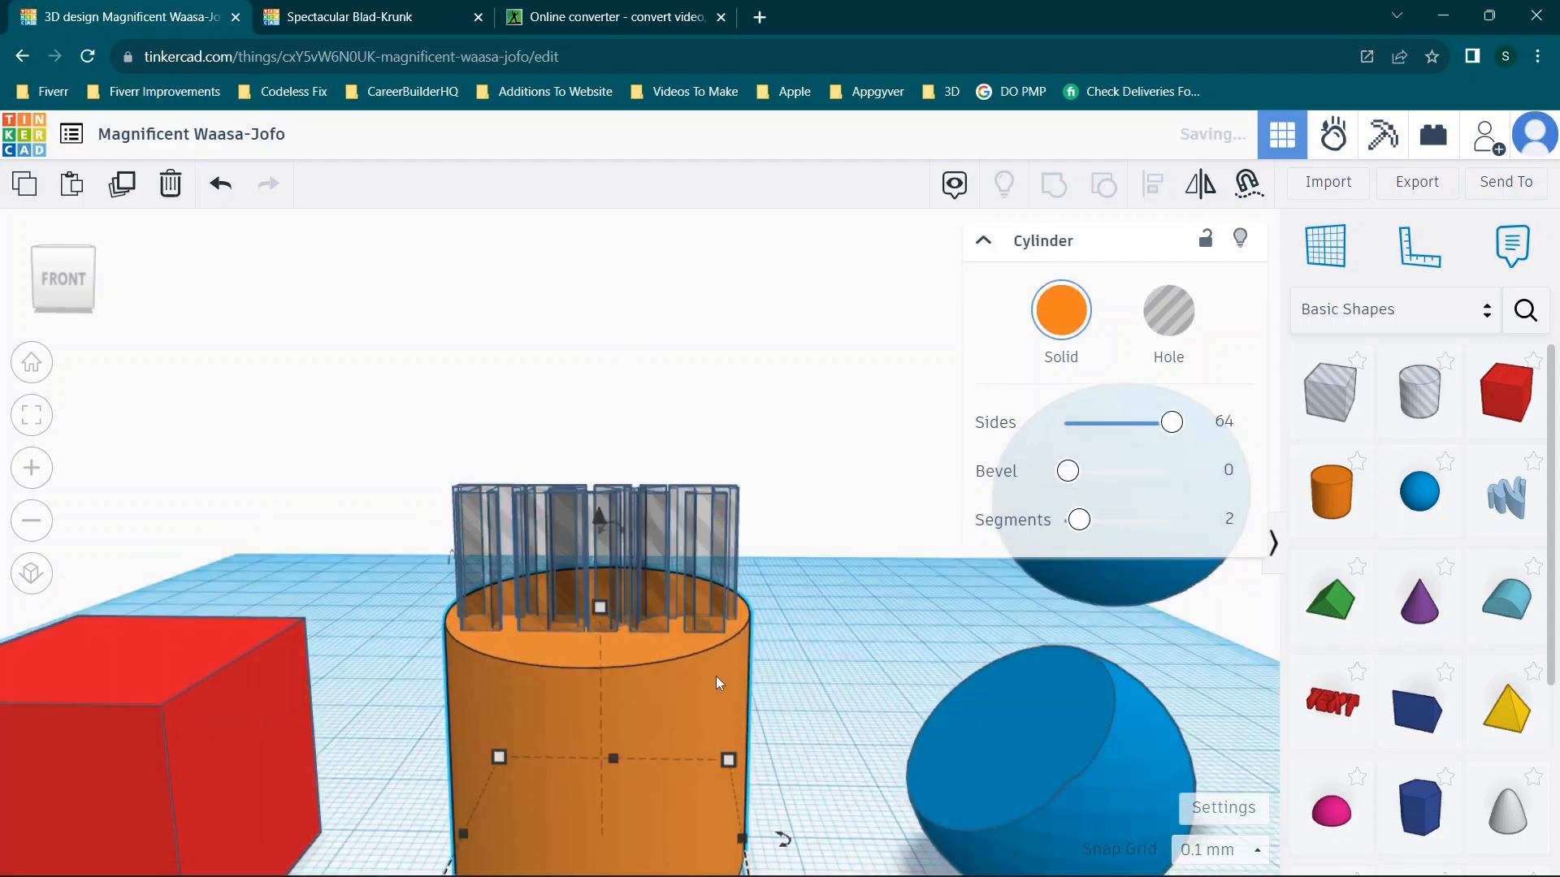
{"action": "left_click", "coordinate": [834, 603]}
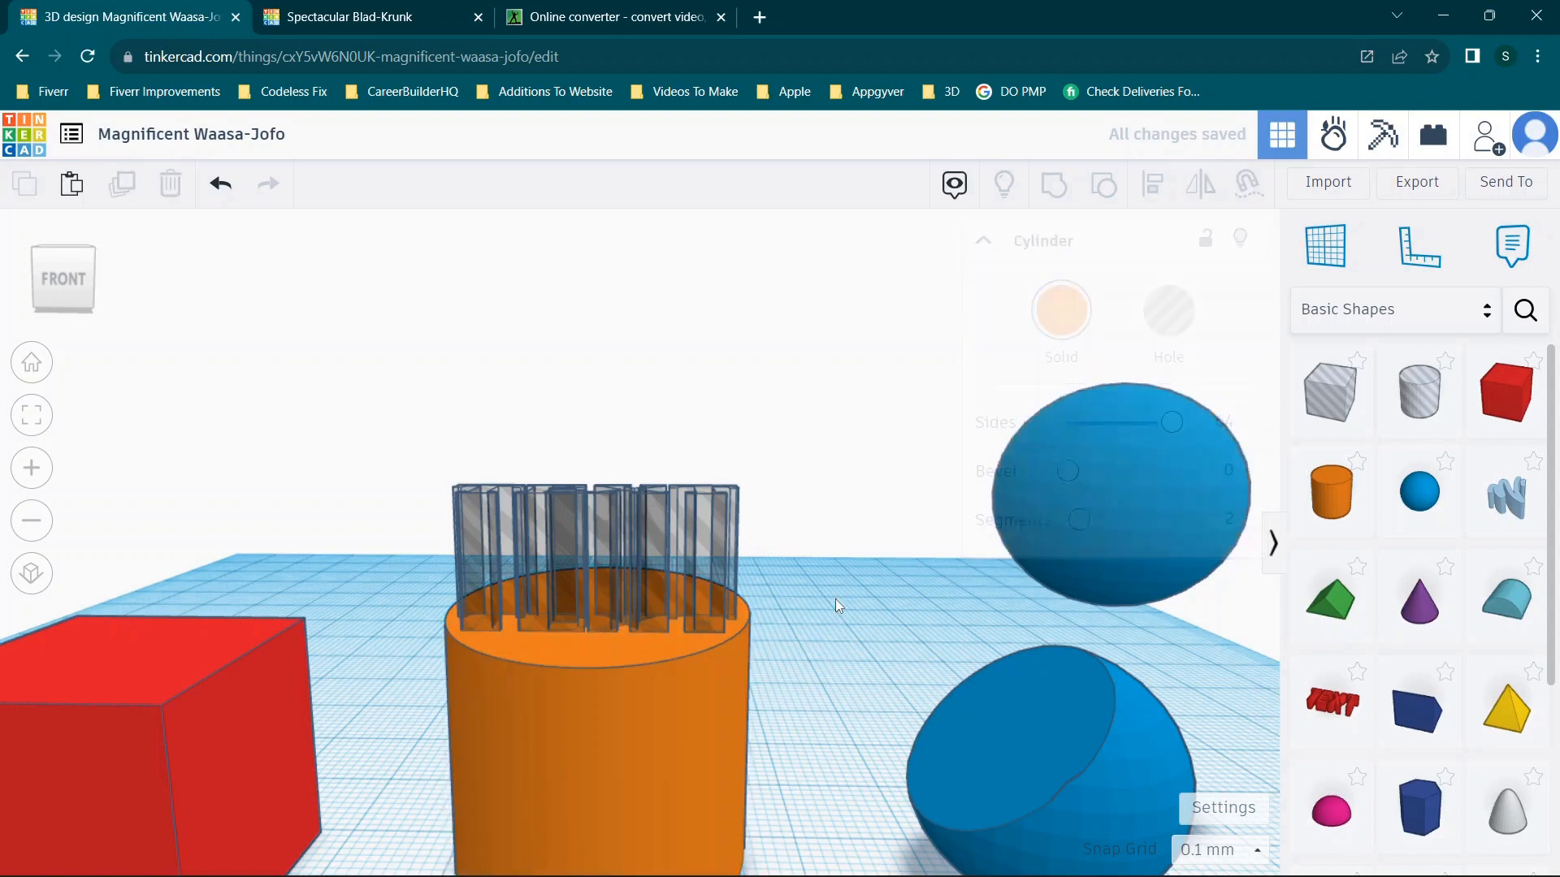
Extend the base of the hole text down into the cylinder, making the text about 12.17 mm tall.
{"action": "left_click", "coordinate": [601, 514]}
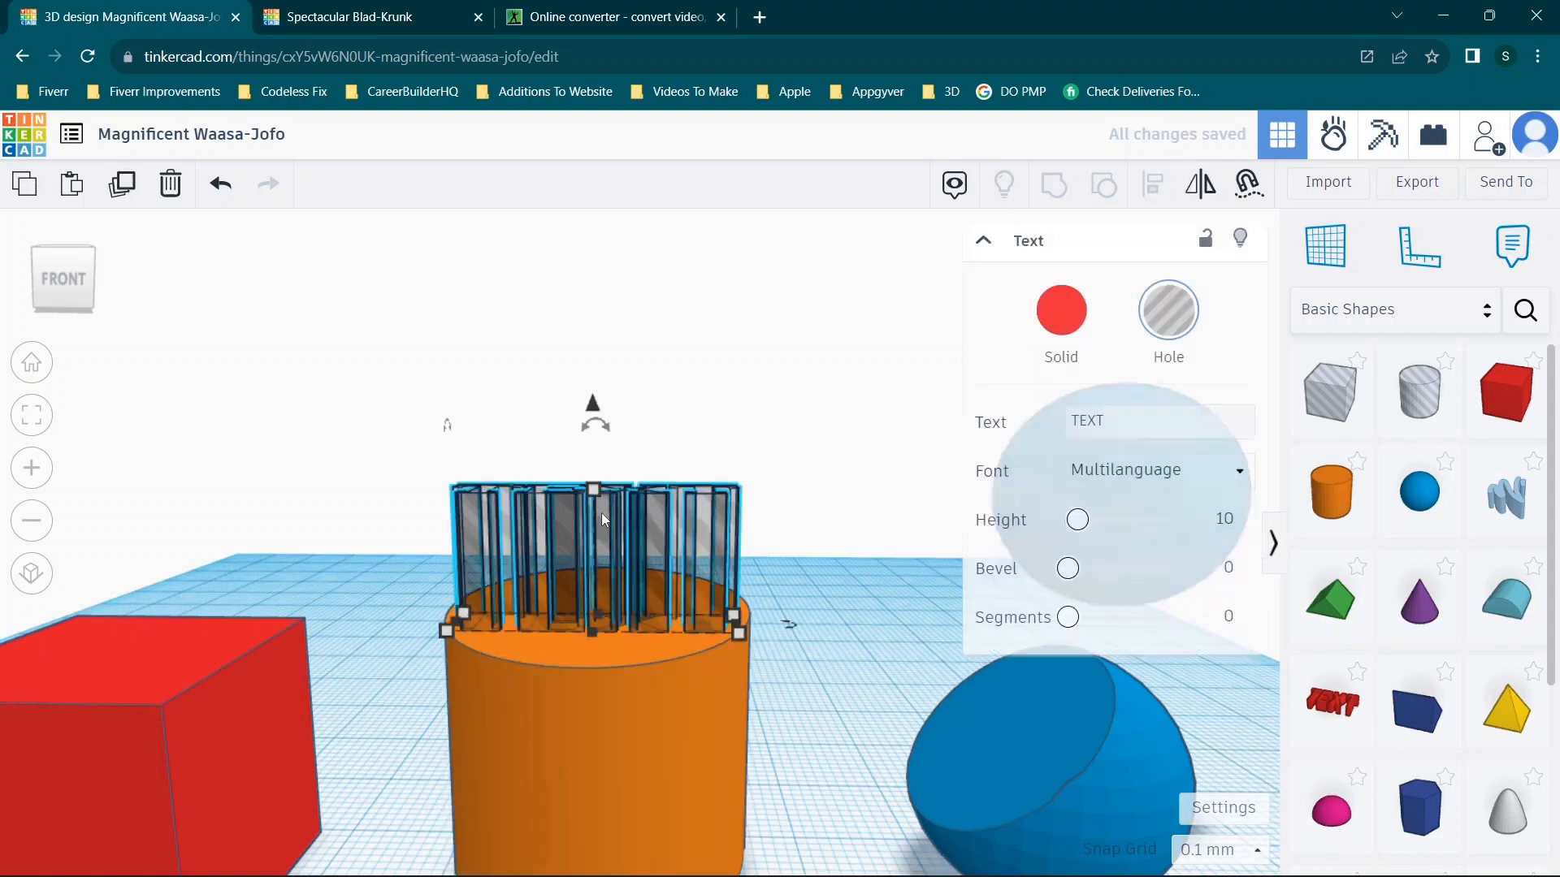
{"action": "right_click_drag", "start_coordinate": [792, 558], "coordinate": [786, 486]}
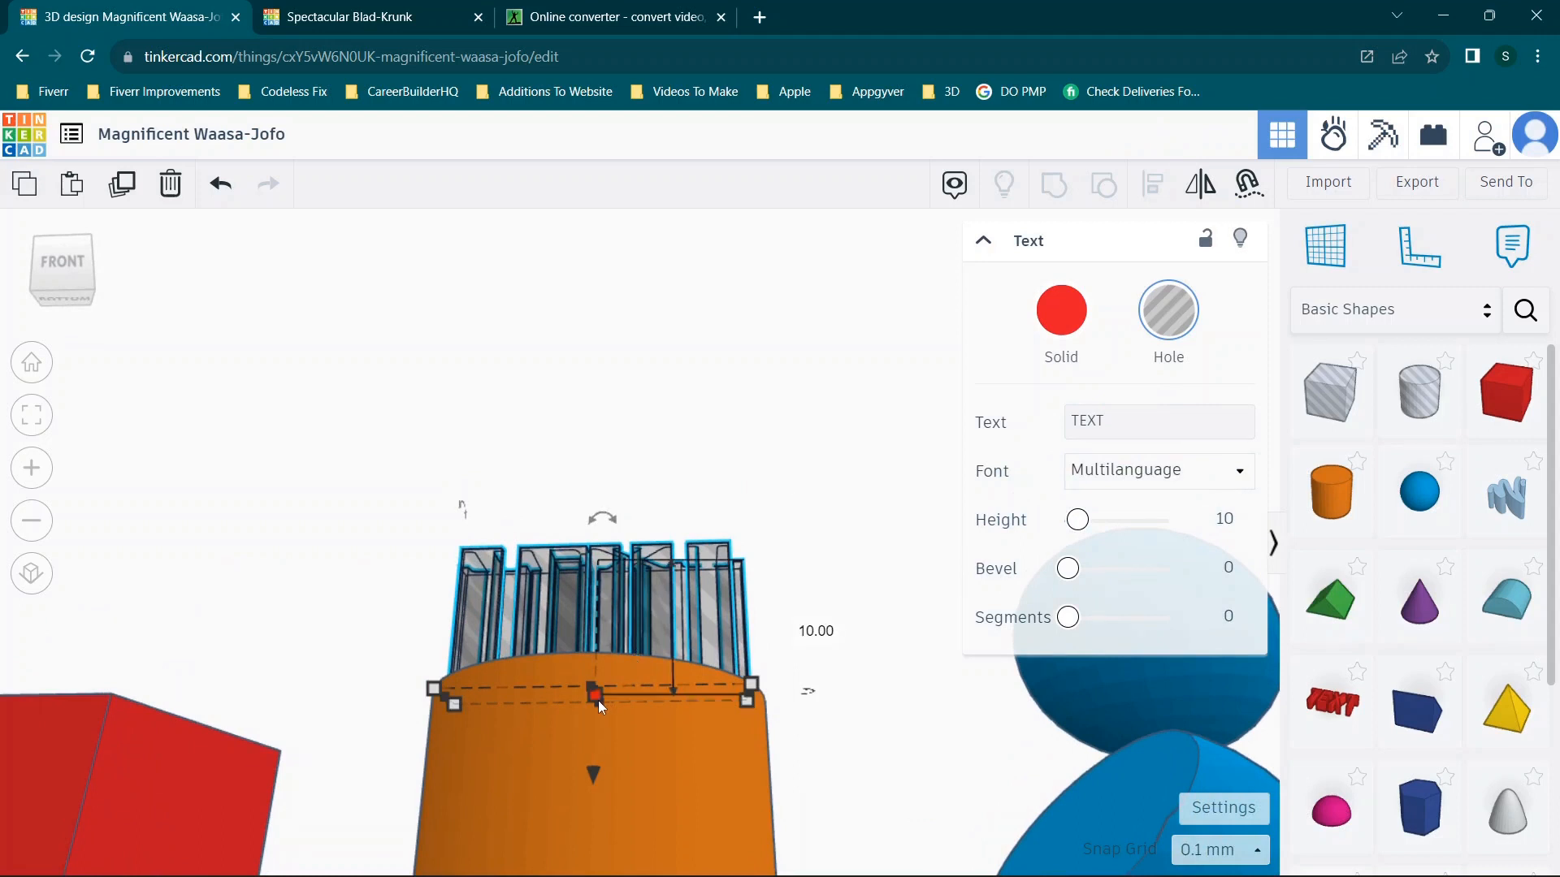
{"action": "left_click_drag", "start_coordinate": [597, 701], "coordinate": [603, 733]}
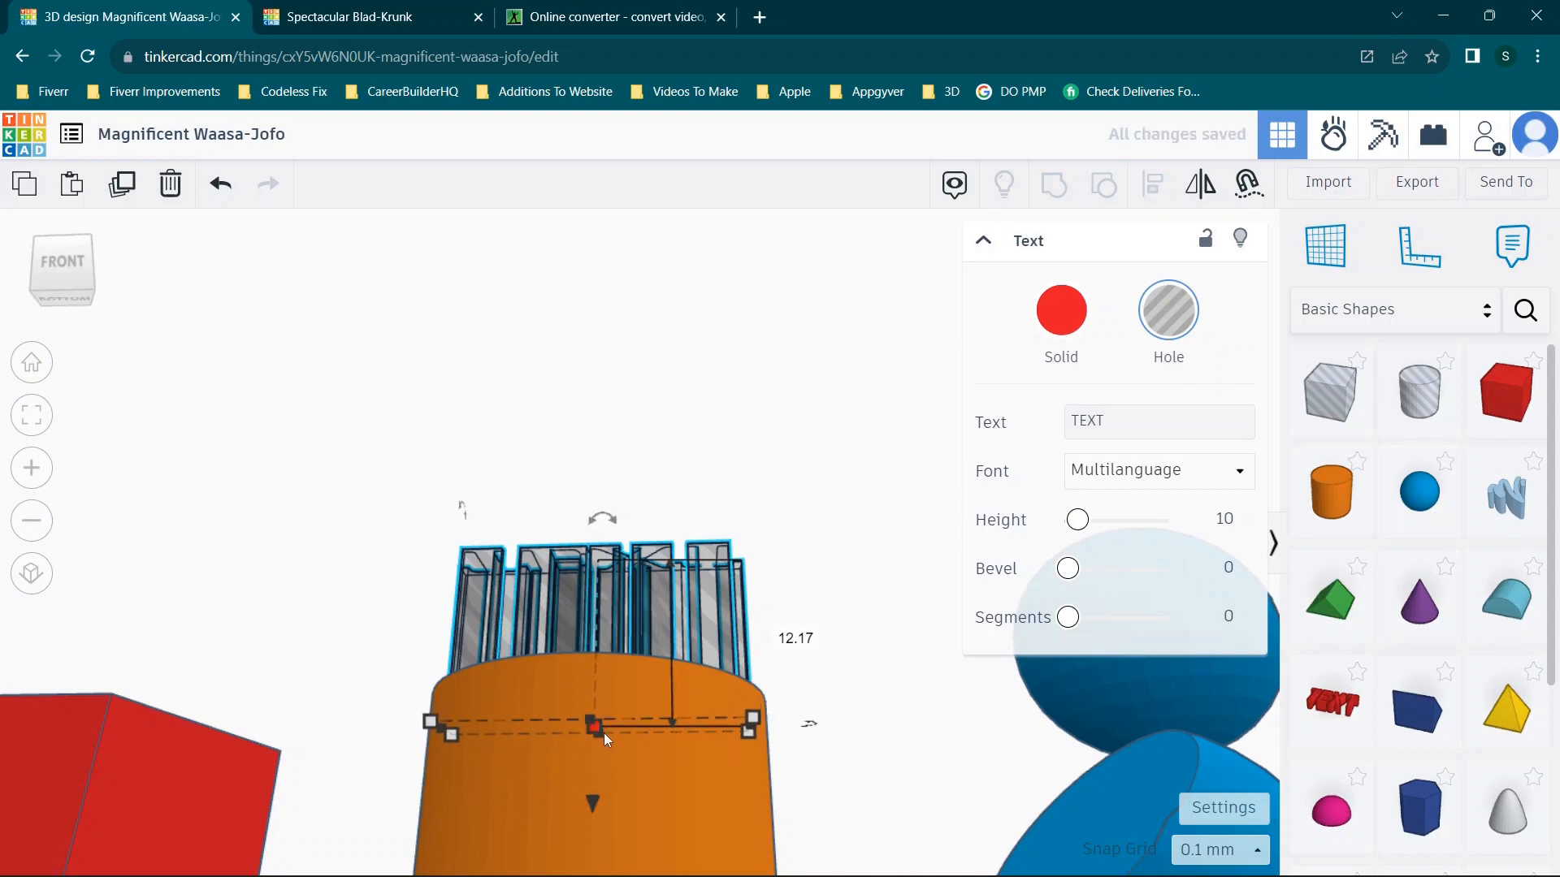
{"action": "right_click_drag", "start_coordinate": [848, 512], "coordinate": [860, 641]}
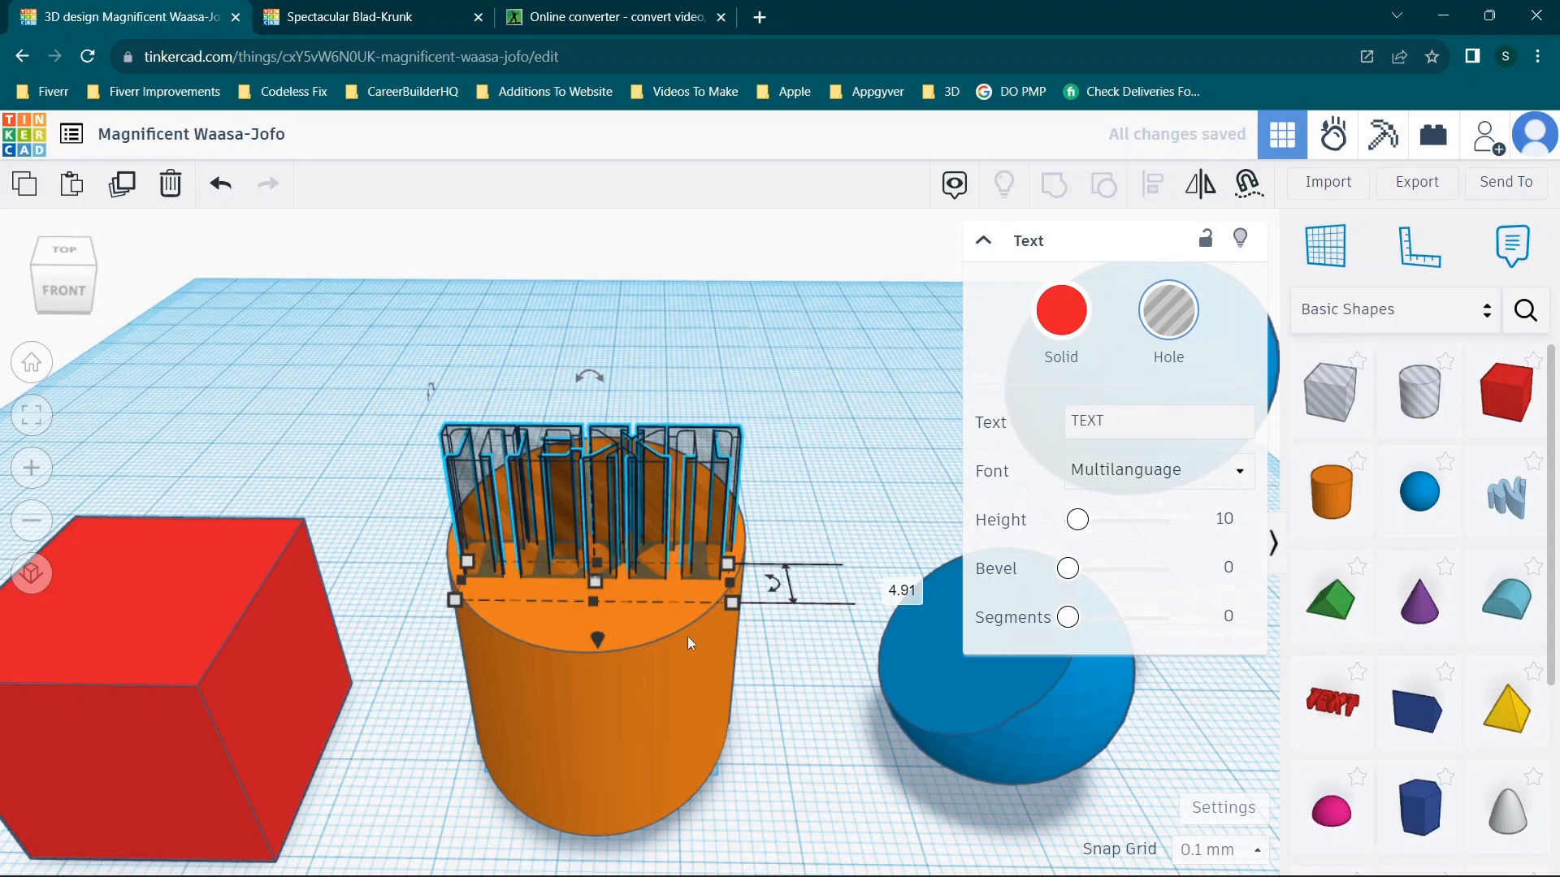
Group the cylinder with the hole text to engrave TEXT into its top face, and inspect the engraving up close.
{"action": "left_click_drag", "start_coordinate": [840, 764], "coordinate": [724, 307]}
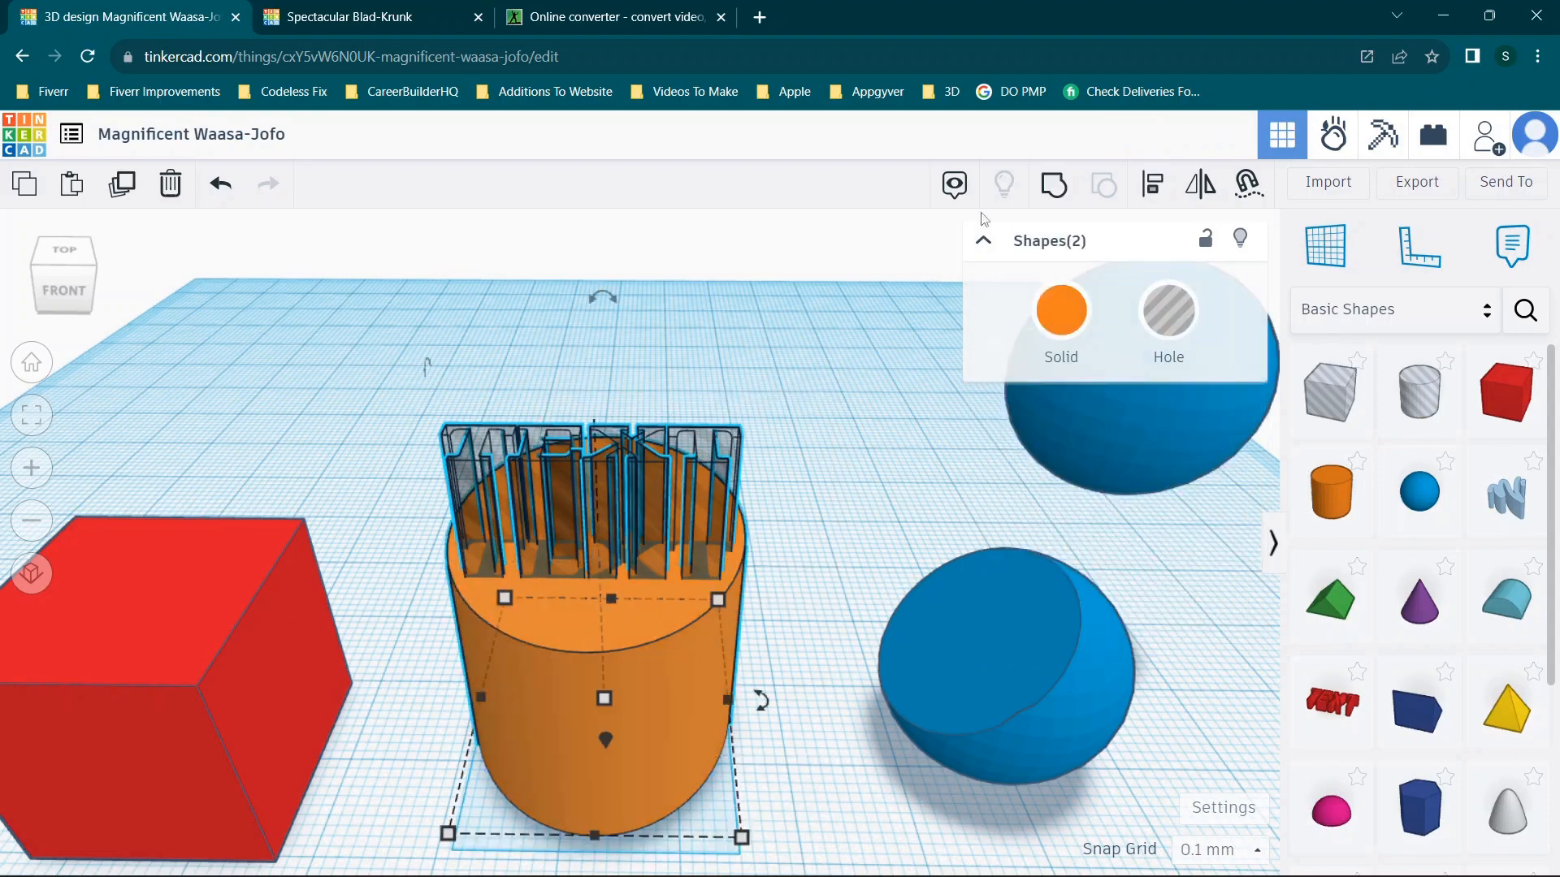
{"action": "left_click", "coordinate": [1065, 184]}
{"action": "left_click", "coordinate": [807, 476]}
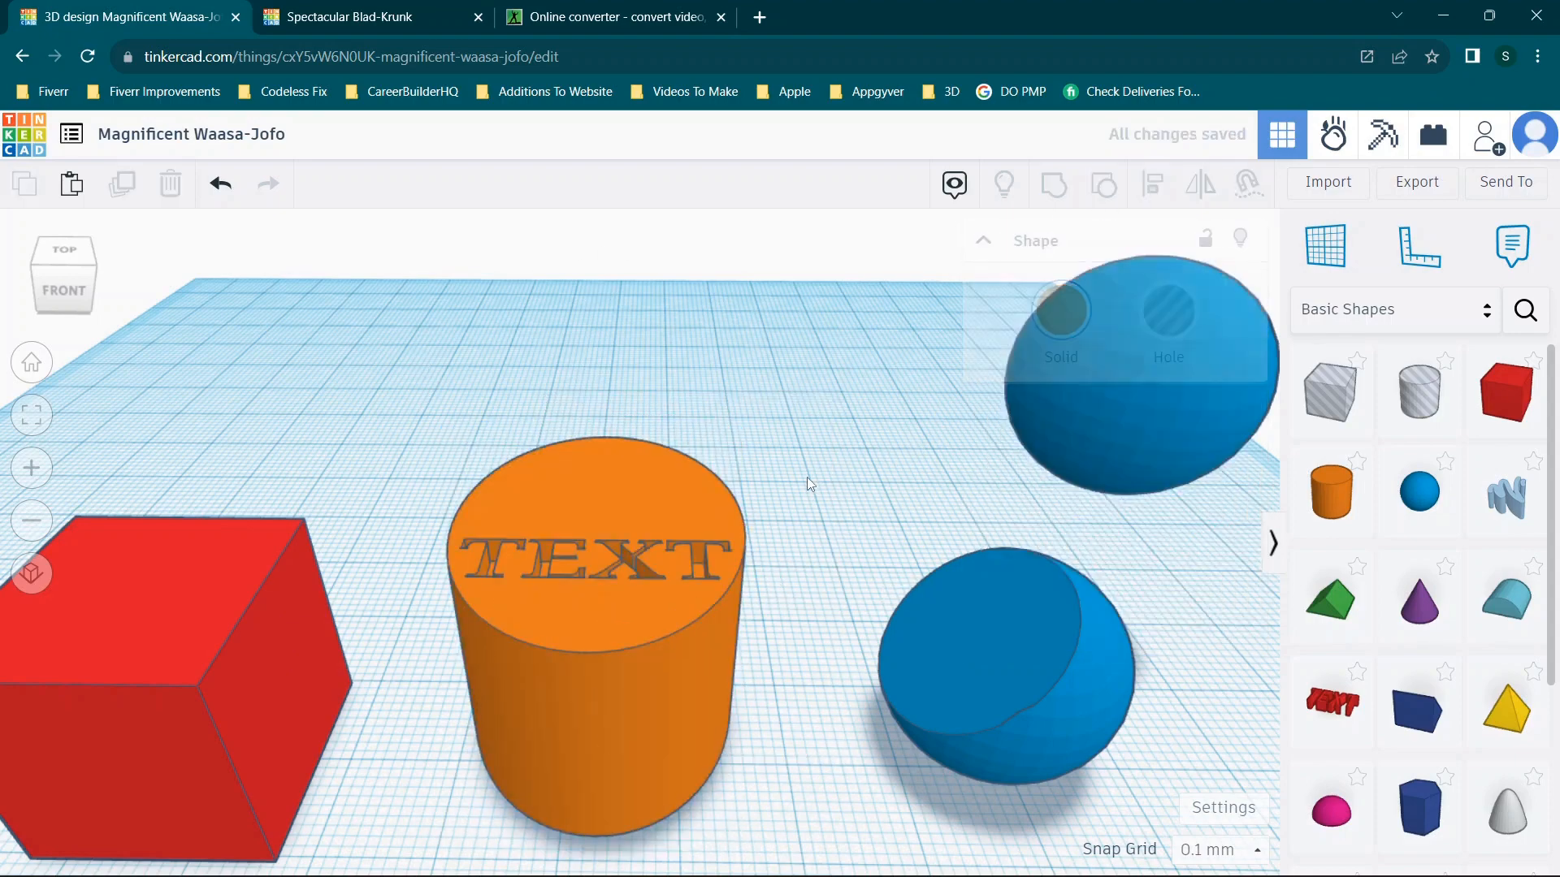
{"action": "right_click_drag", "start_coordinate": [840, 518], "coordinate": [851, 593]}
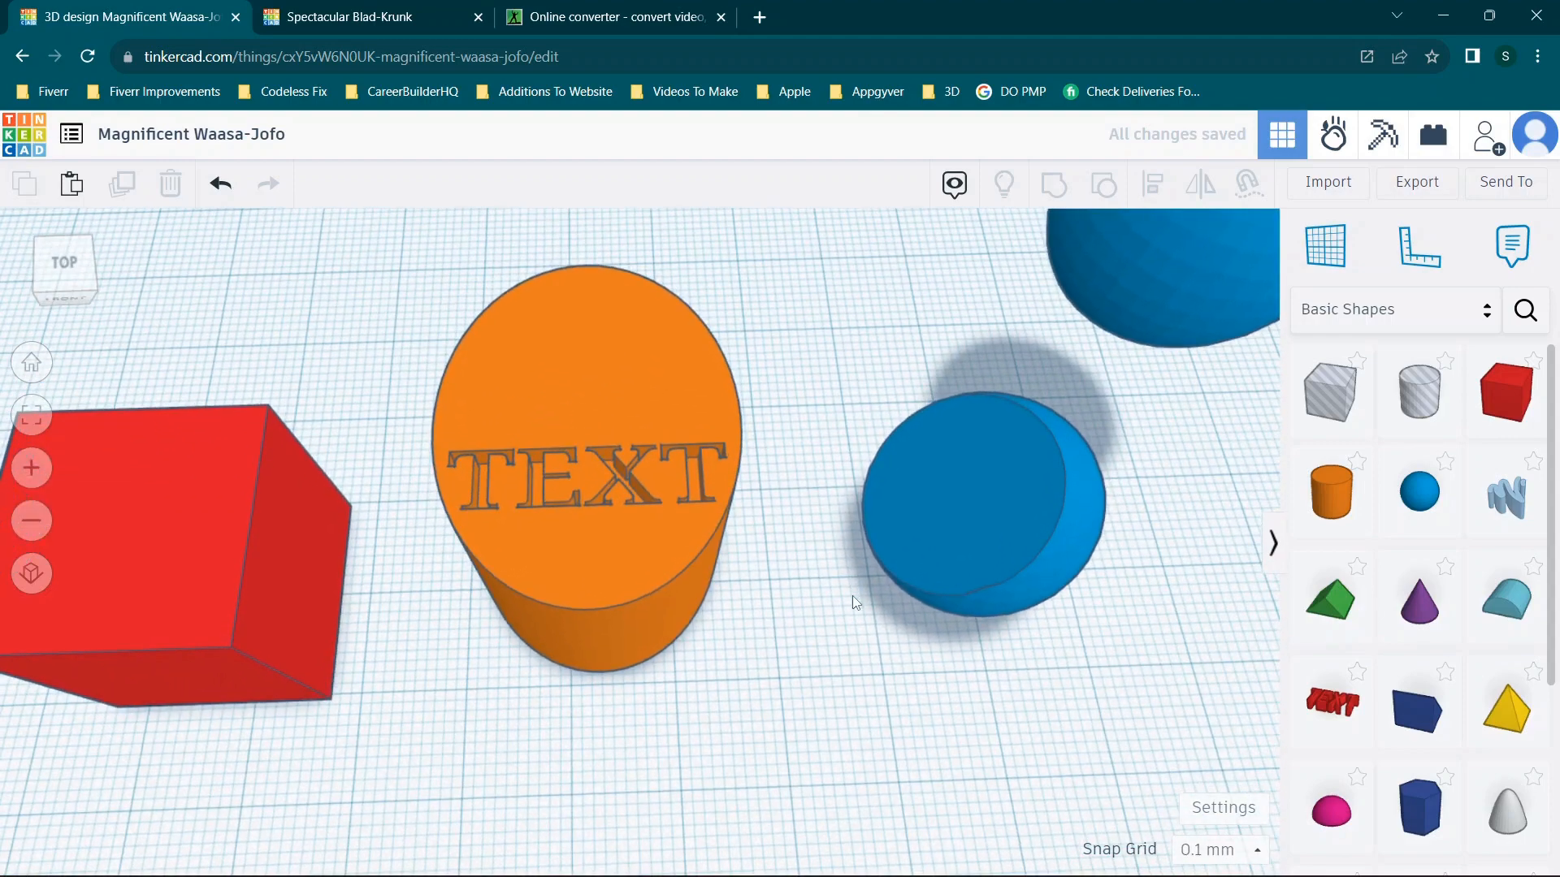
{"action": "scroll", "coordinate": [593, 439], "scroll_direction": "up", "scroll_amount": 5}
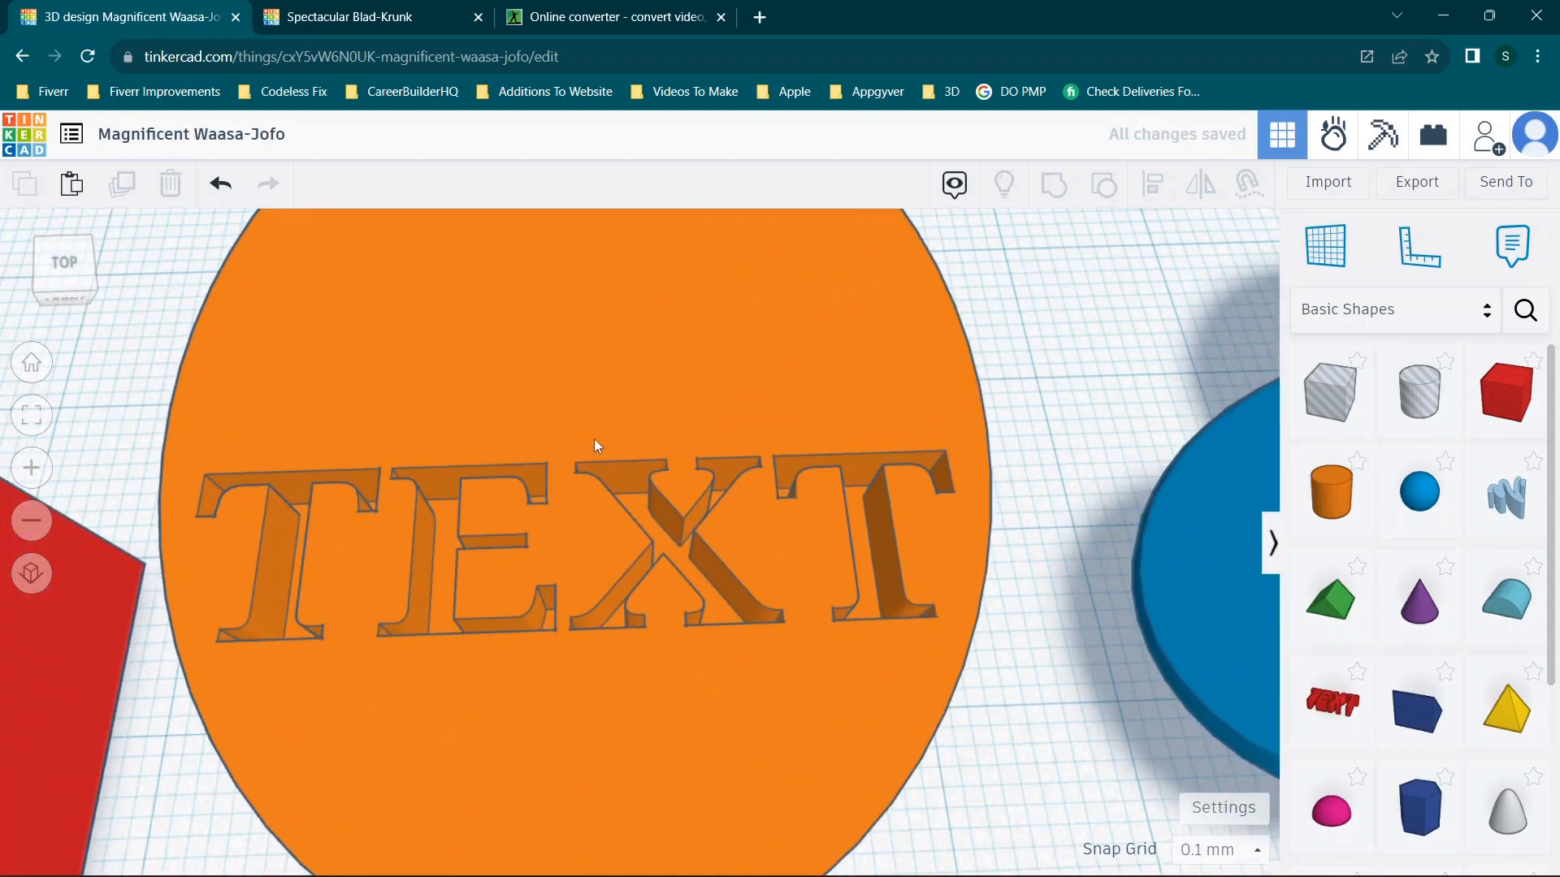
{"action": "right_click_drag", "start_coordinate": [584, 399], "coordinate": [582, 387]}
{"action": "scroll", "coordinate": [581, 387], "scroll_direction": "down", "scroll_amount": 5}
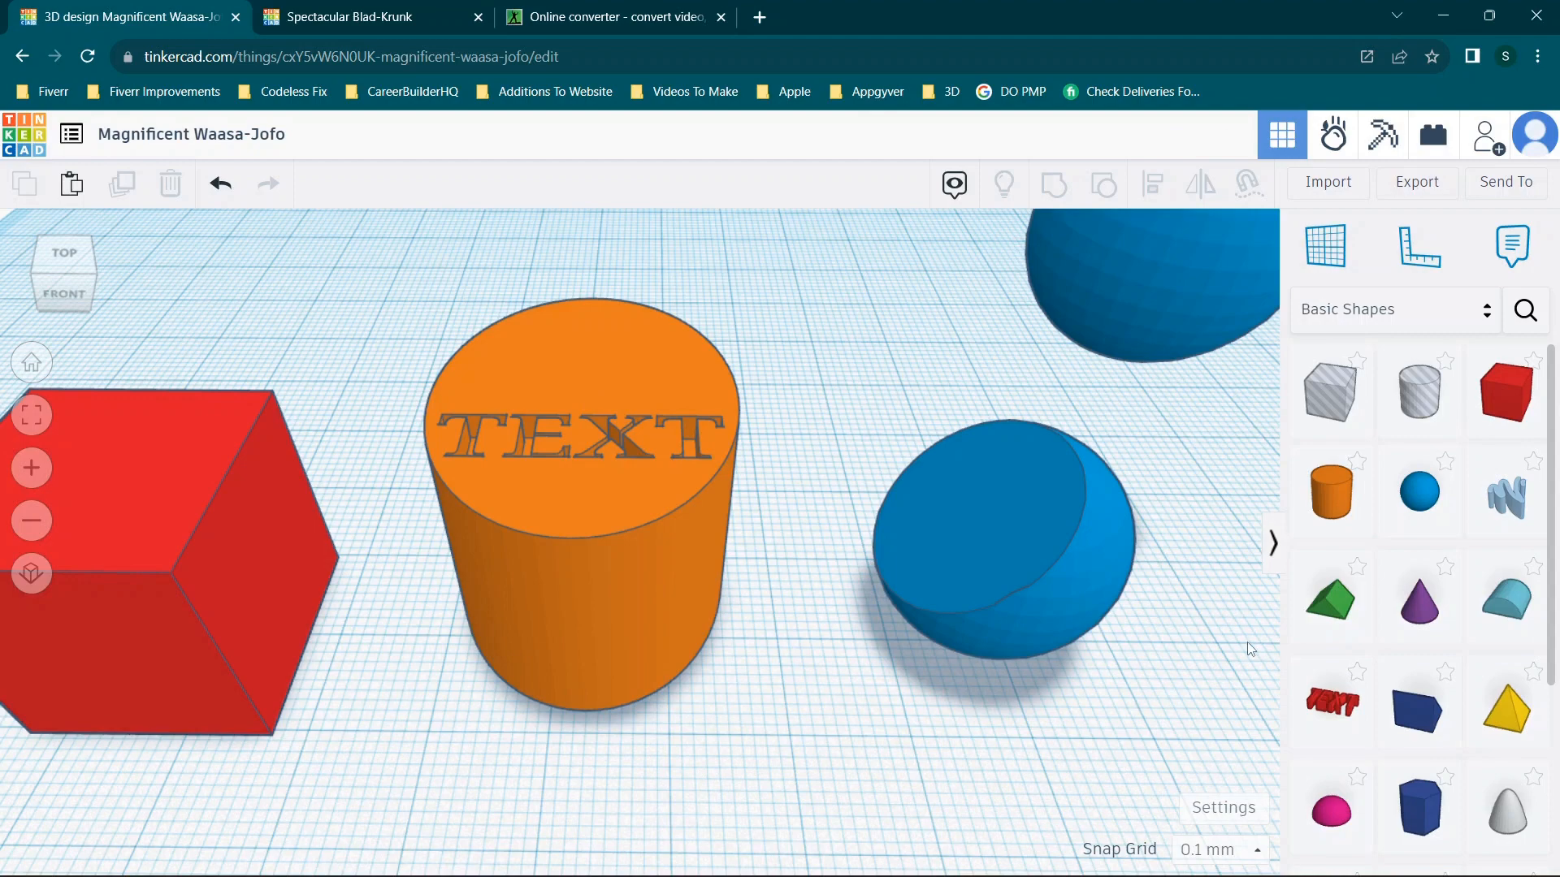
Group the engraved cylinder with the cut sphere, and move the combined shape about 0.9 mm and 1.4 mm.
{"action": "left_click_drag", "start_coordinate": [1088, 691], "coordinate": [592, 520]}
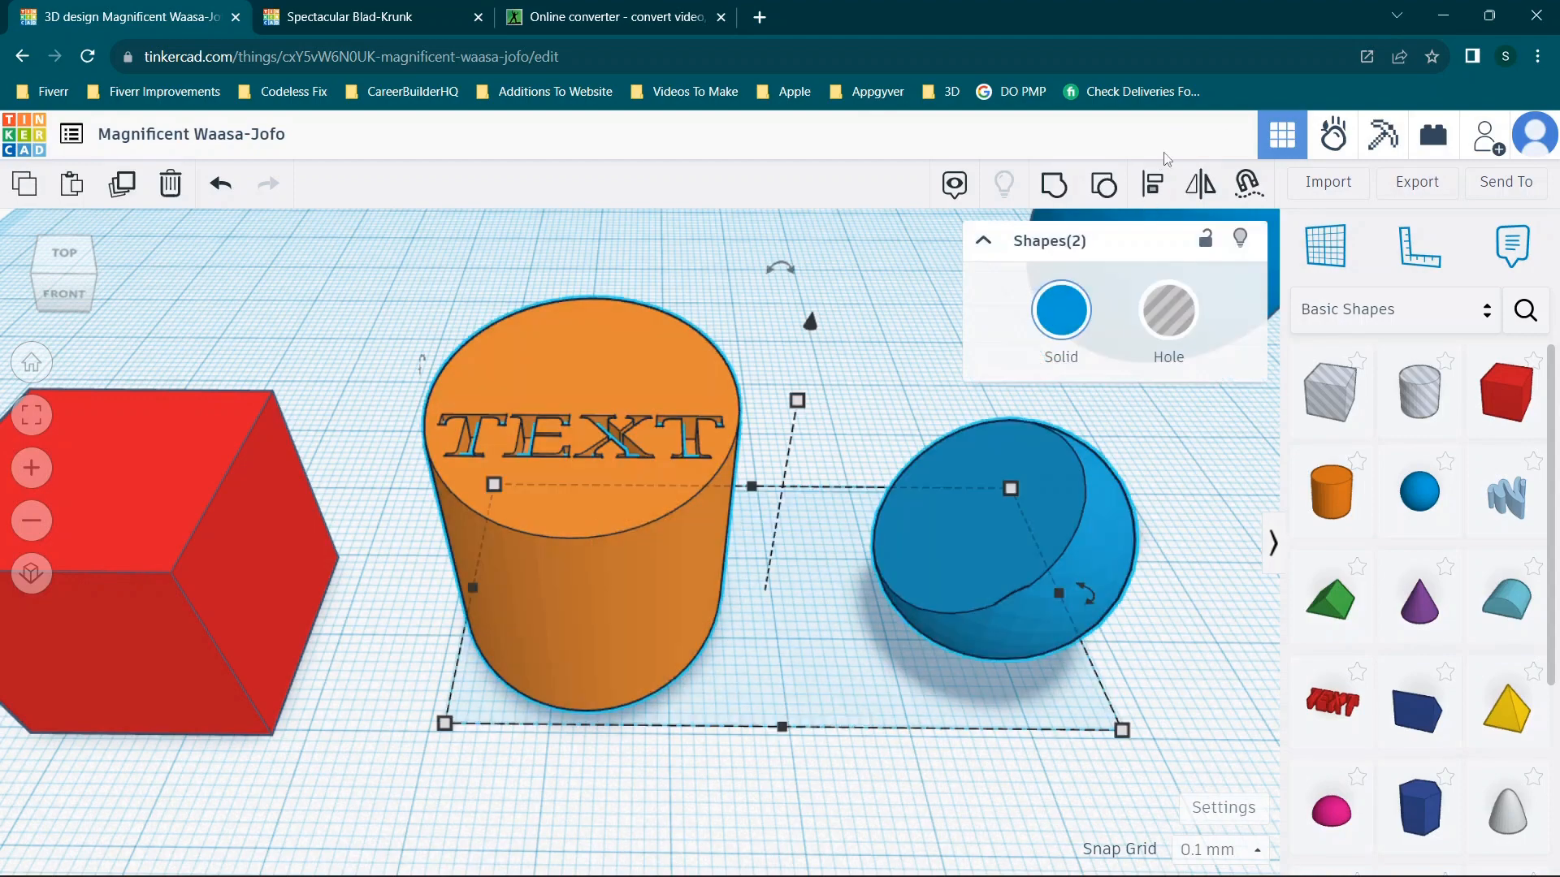
{"action": "left_click", "coordinate": [1054, 185]}
{"action": "mouse_move", "coordinate": [1066, 515]}
{"action": "left_mouse_down"}
{"action": "mouse_move", "coordinate": [770, 456]}
{"action": "mouse_move", "coordinate": [1061, 529]}
{"action": "left_mouse_up"}
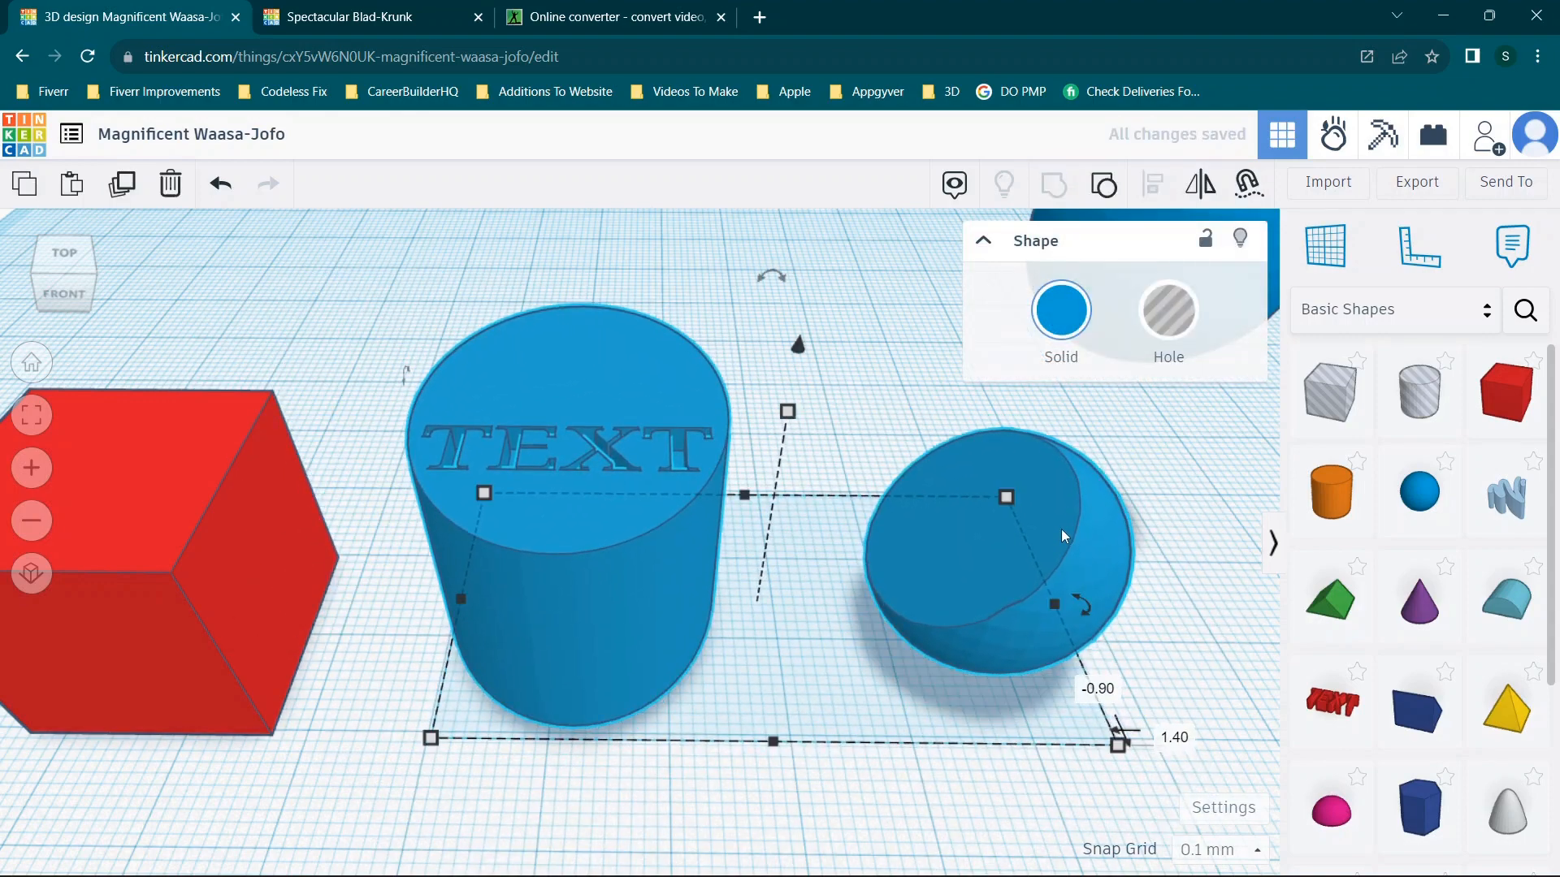
Ungroup the combined shape down to the cylinder, text, sphere and hole box, and move all four together about 0.4 mm and 6 mm.
{"action": "left_click", "coordinate": [1105, 187]}
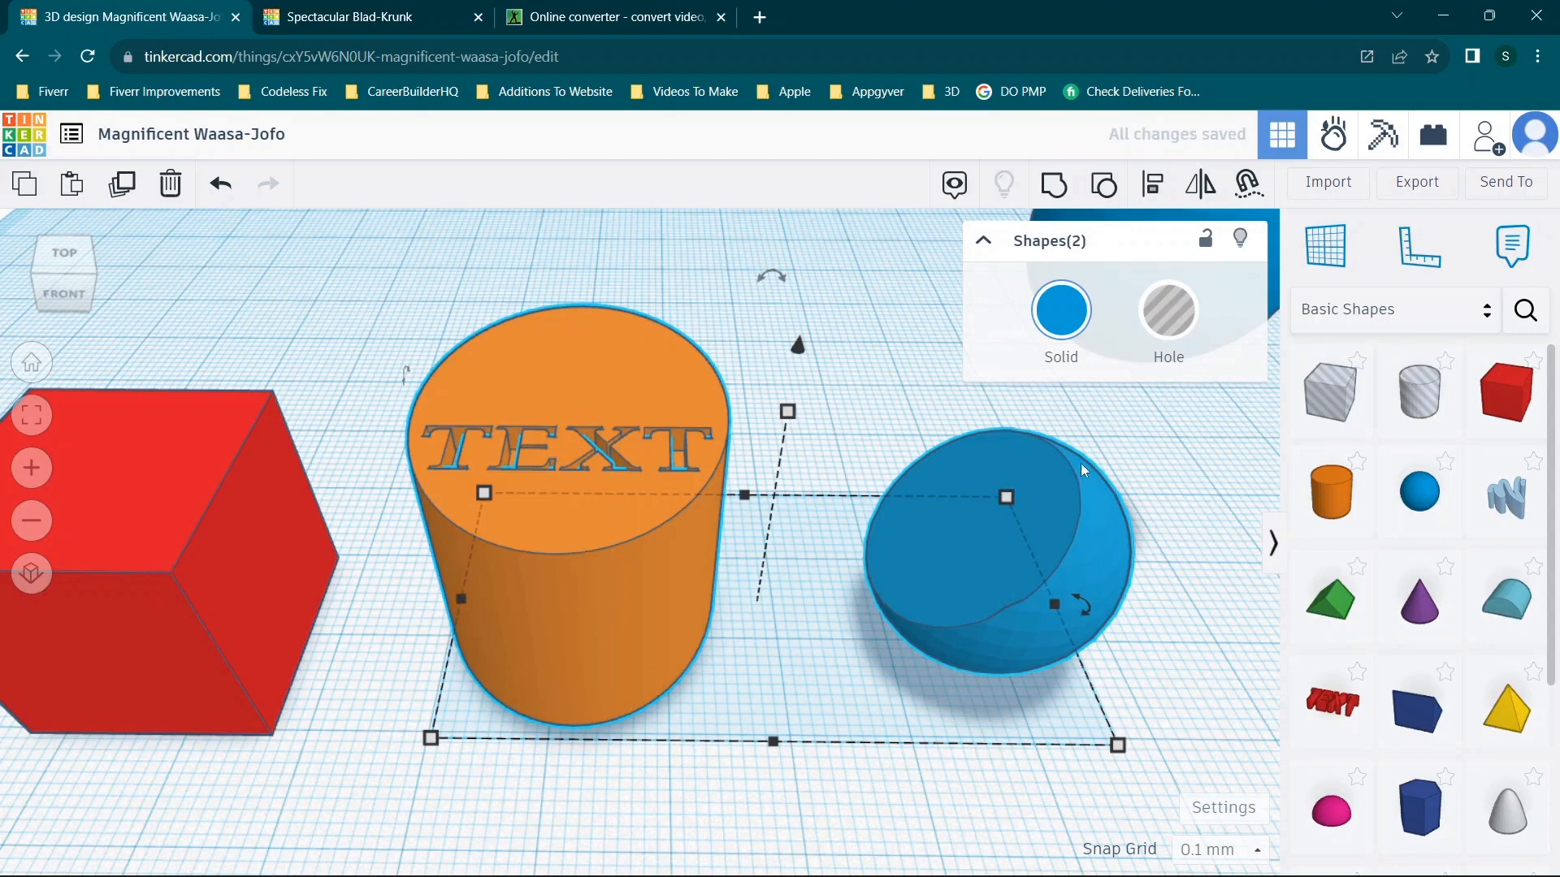
{"action": "left_click_drag", "start_coordinate": [1094, 521], "coordinate": [1061, 484]}
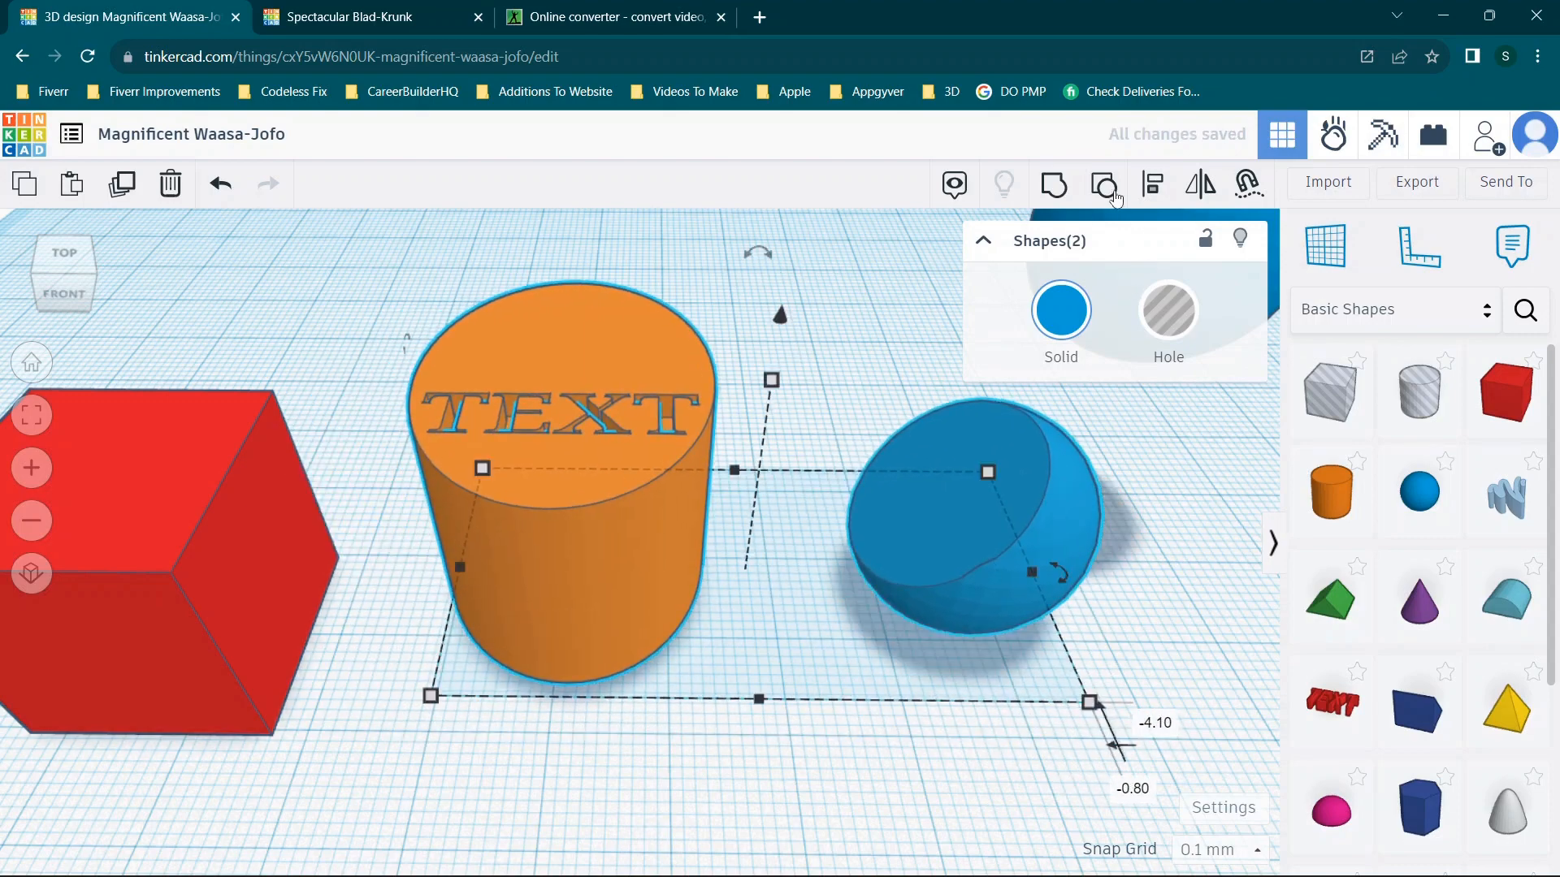
{"action": "left_click", "coordinate": [1106, 187]}
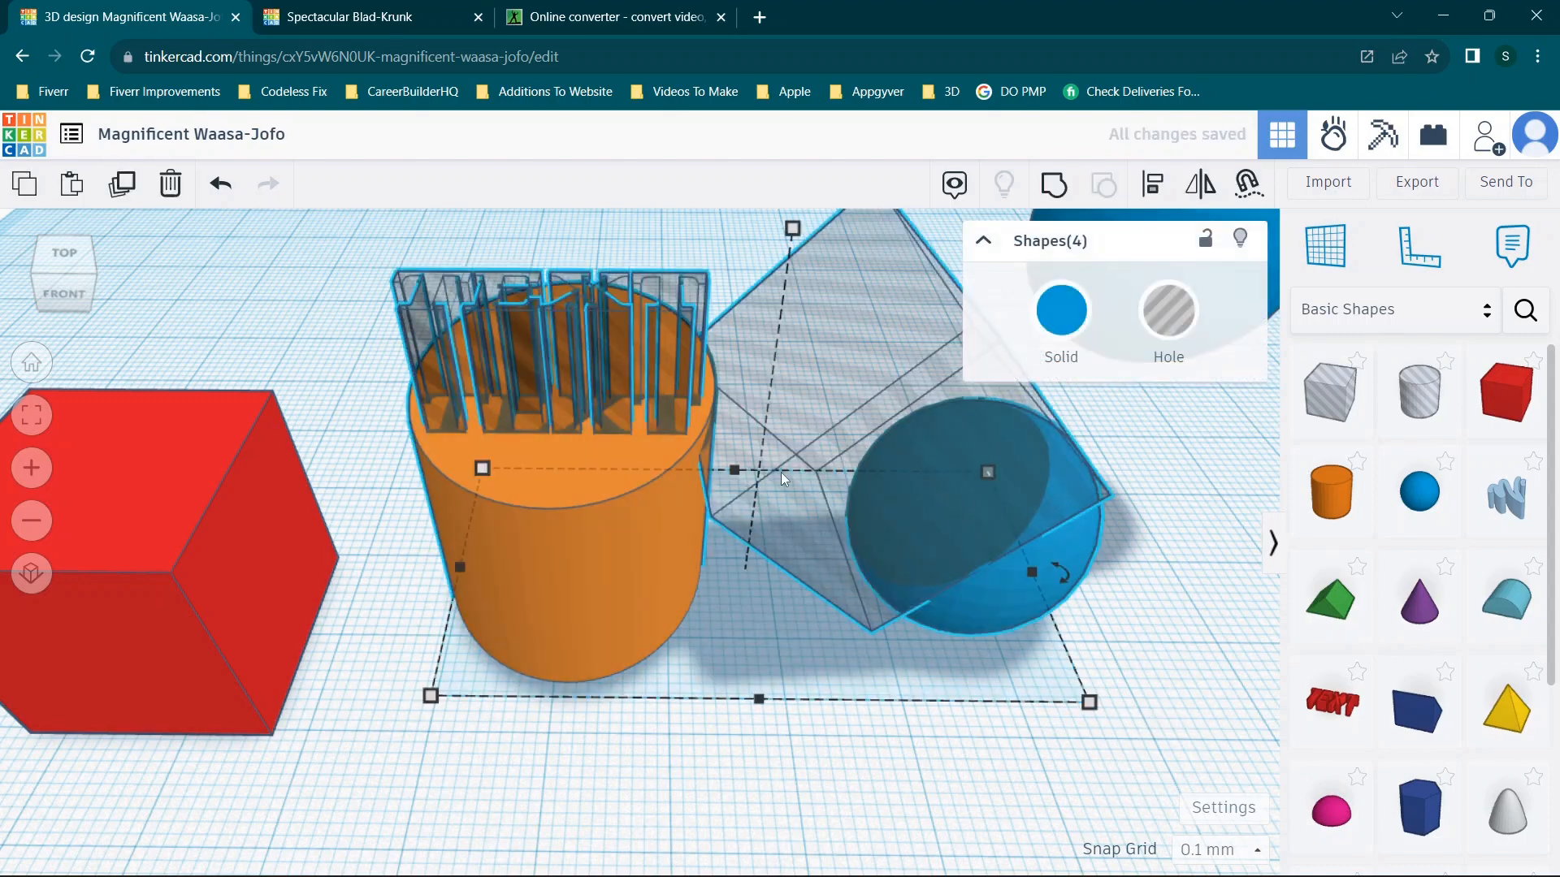
{"action": "scroll", "coordinate": [938, 432], "scroll_direction": "up", "scroll_amount": 2}
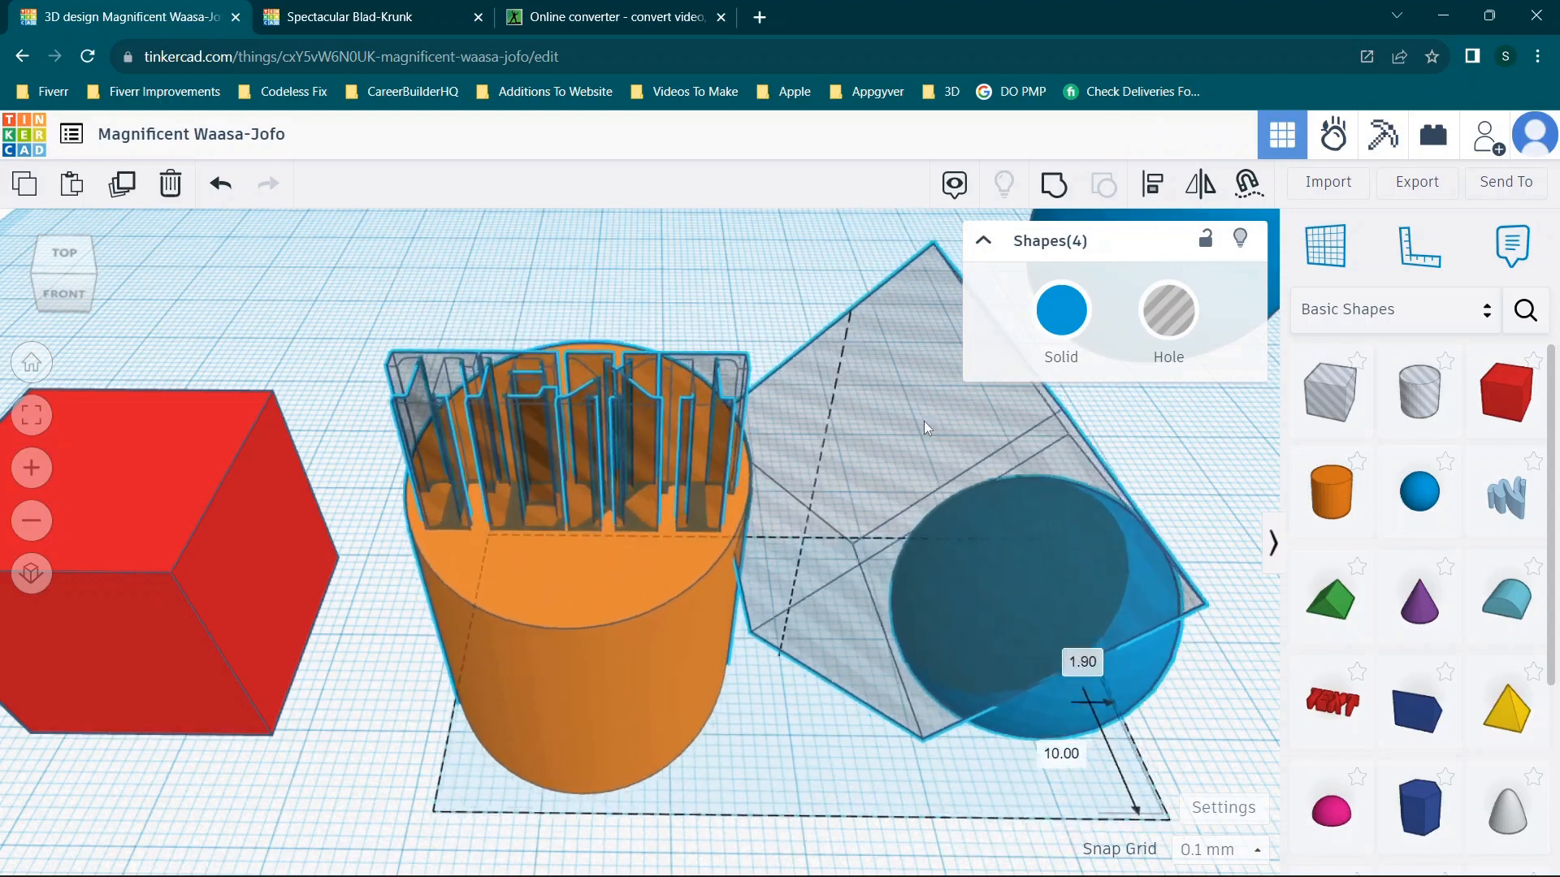
{"action": "scroll", "coordinate": [938, 440], "scroll_direction": "down", "scroll_amount": 1}
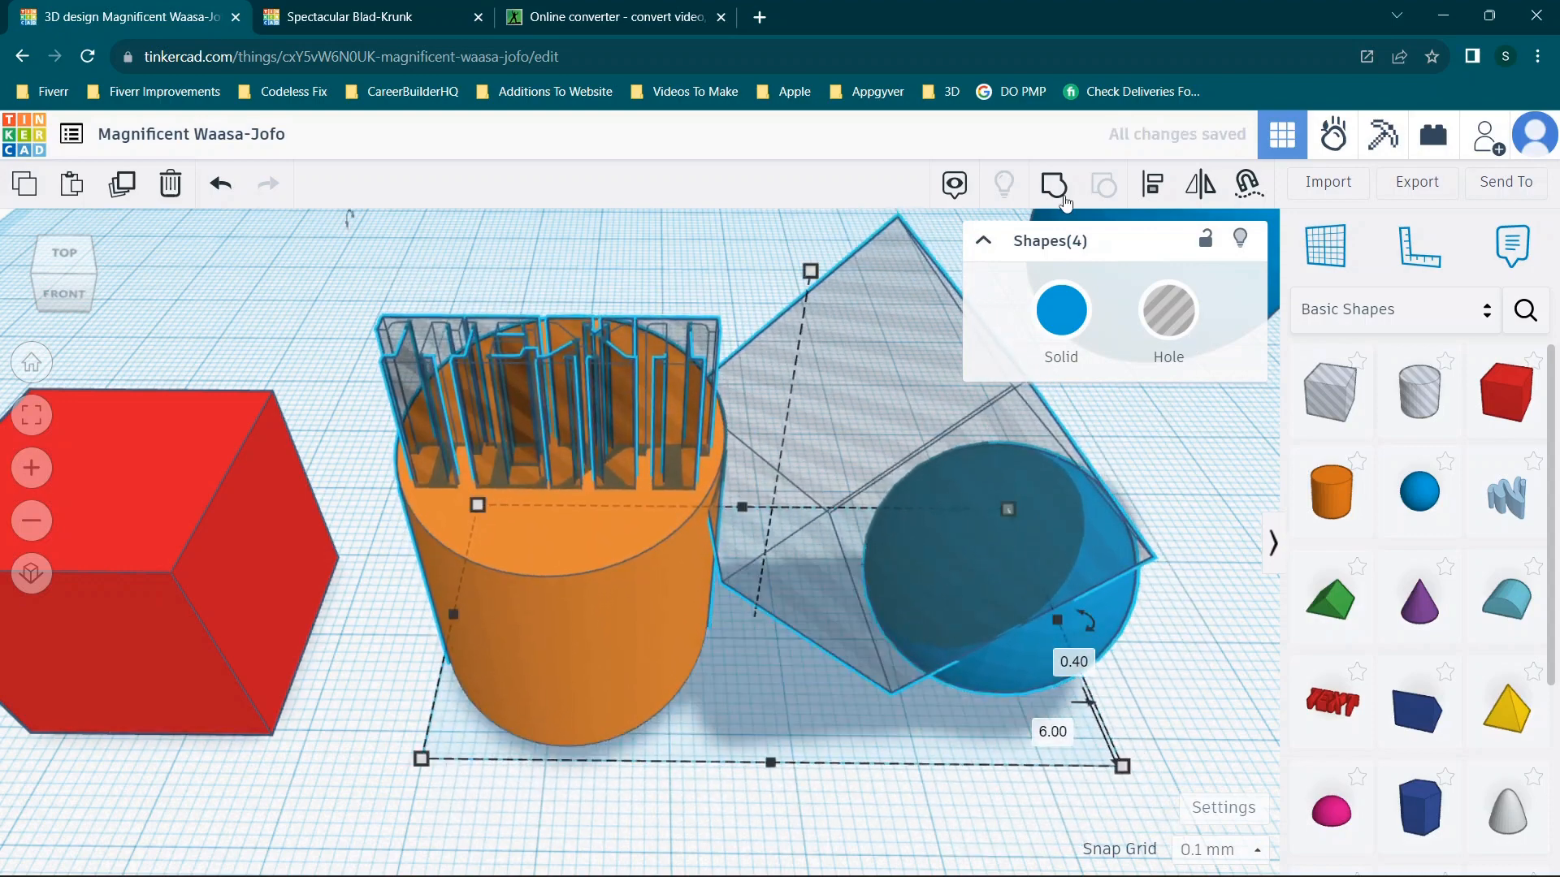
Move the sphere about 0.9 mm and 2.4 mm, shift the tilted hole box to overlap its other side, and group both to cut the sphere.
{"action": "left_click", "coordinate": [1173, 519]}
{"action": "left_click_drag", "start_coordinate": [1124, 578], "coordinate": [1084, 575]}
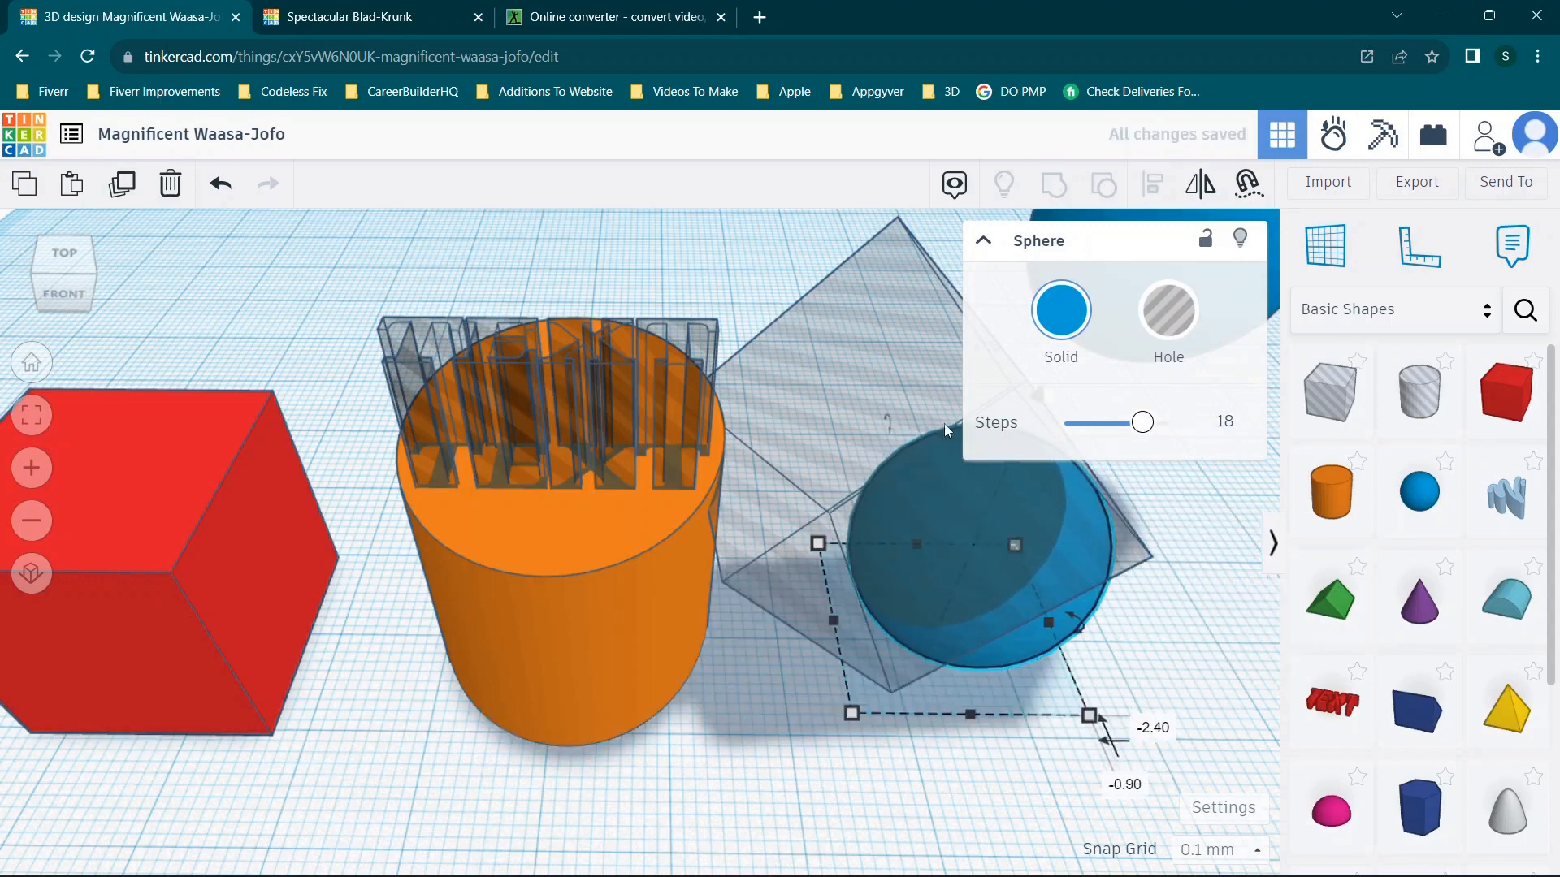
{"action": "left_click_drag", "start_coordinate": [909, 396], "coordinate": [1193, 498]}
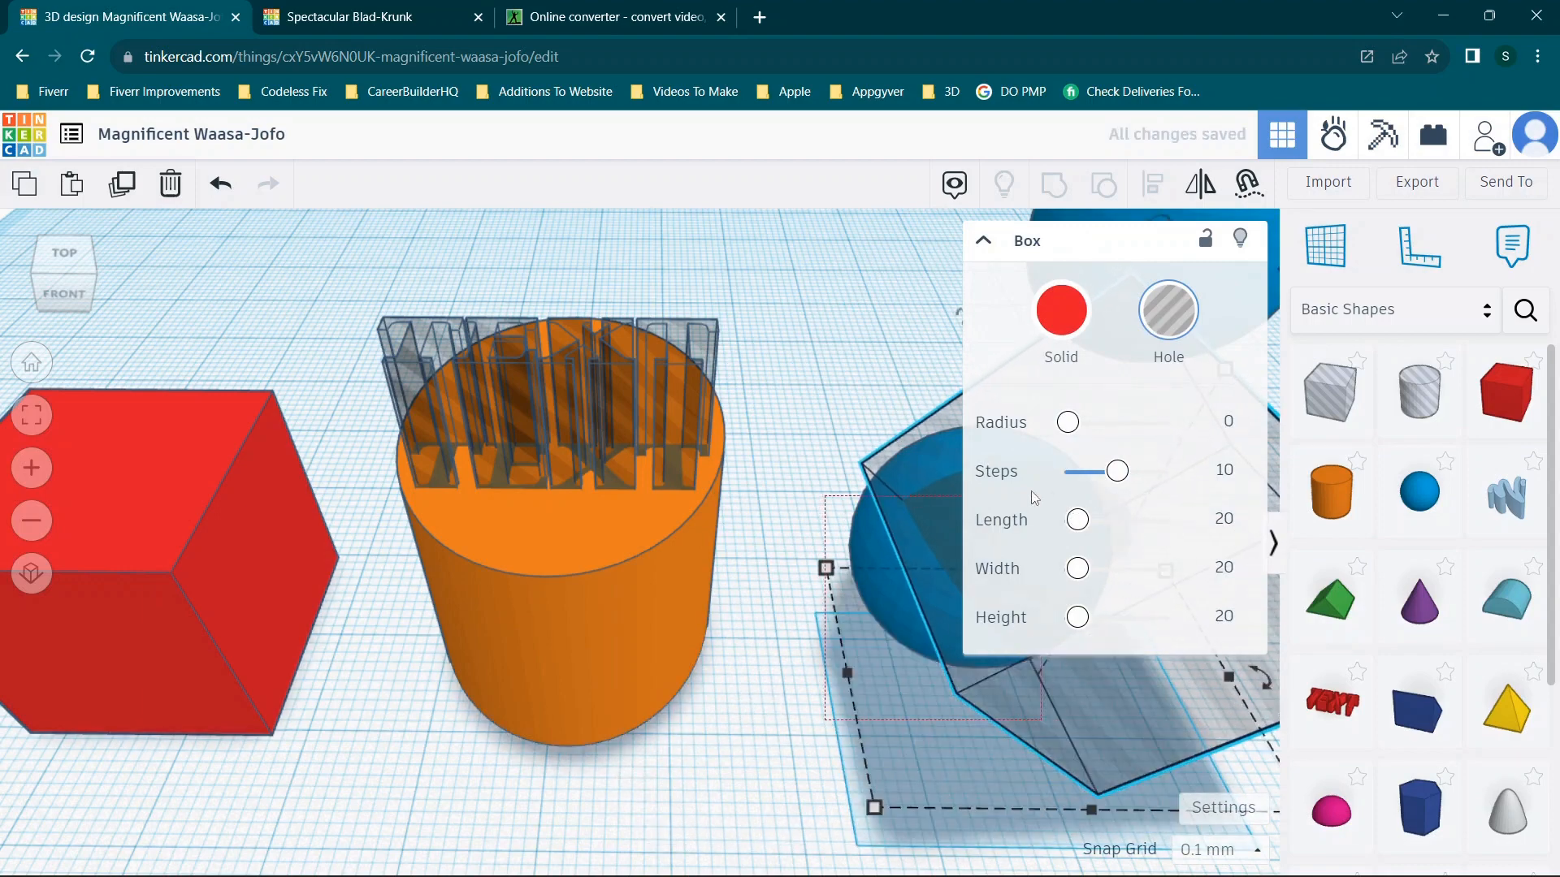
{"action": "left_click", "coordinate": [1049, 476], "text": "shift"}
{"action": "left_click", "coordinate": [1055, 183]}
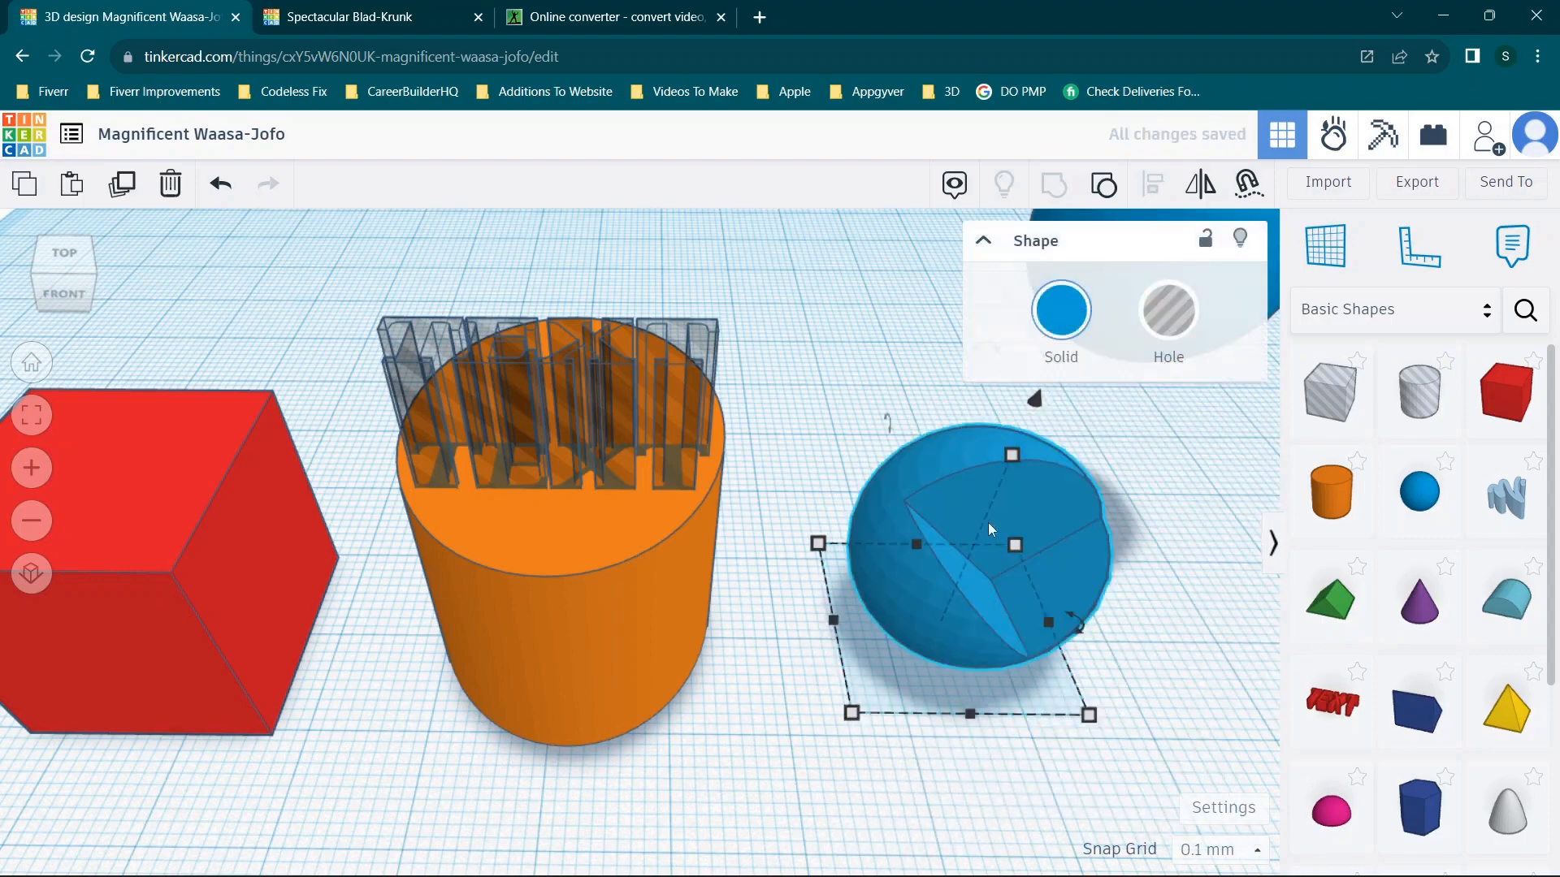
Group the hole text with the orange cylinder to engrave its top face again, and clear the selection.
{"action": "left_click", "coordinate": [578, 420]}
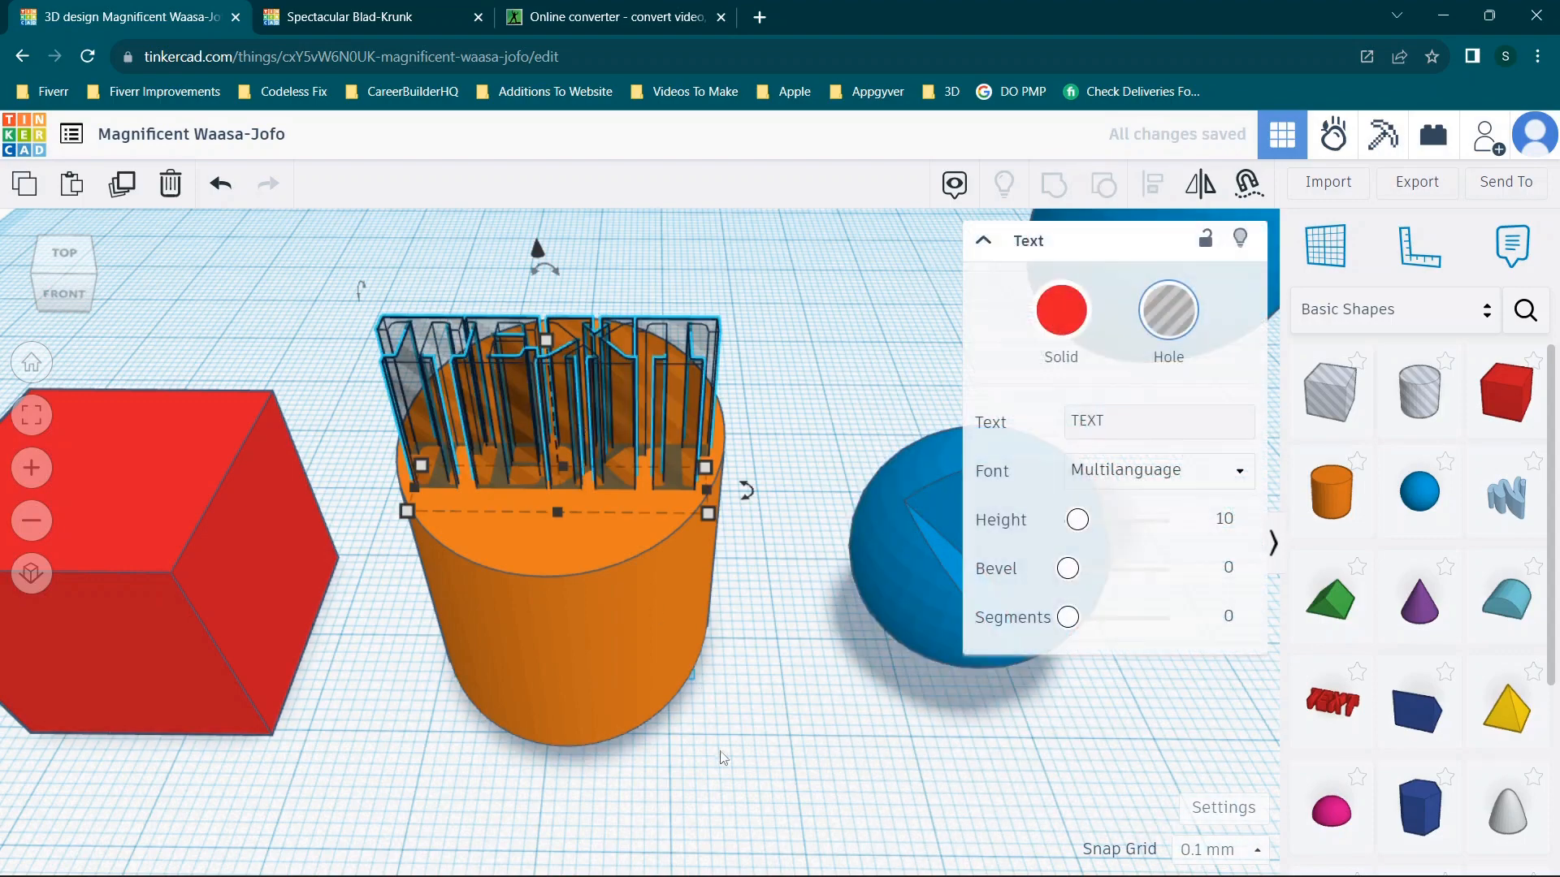
{"action": "left_click", "coordinate": [569, 585], "text": "shift"}
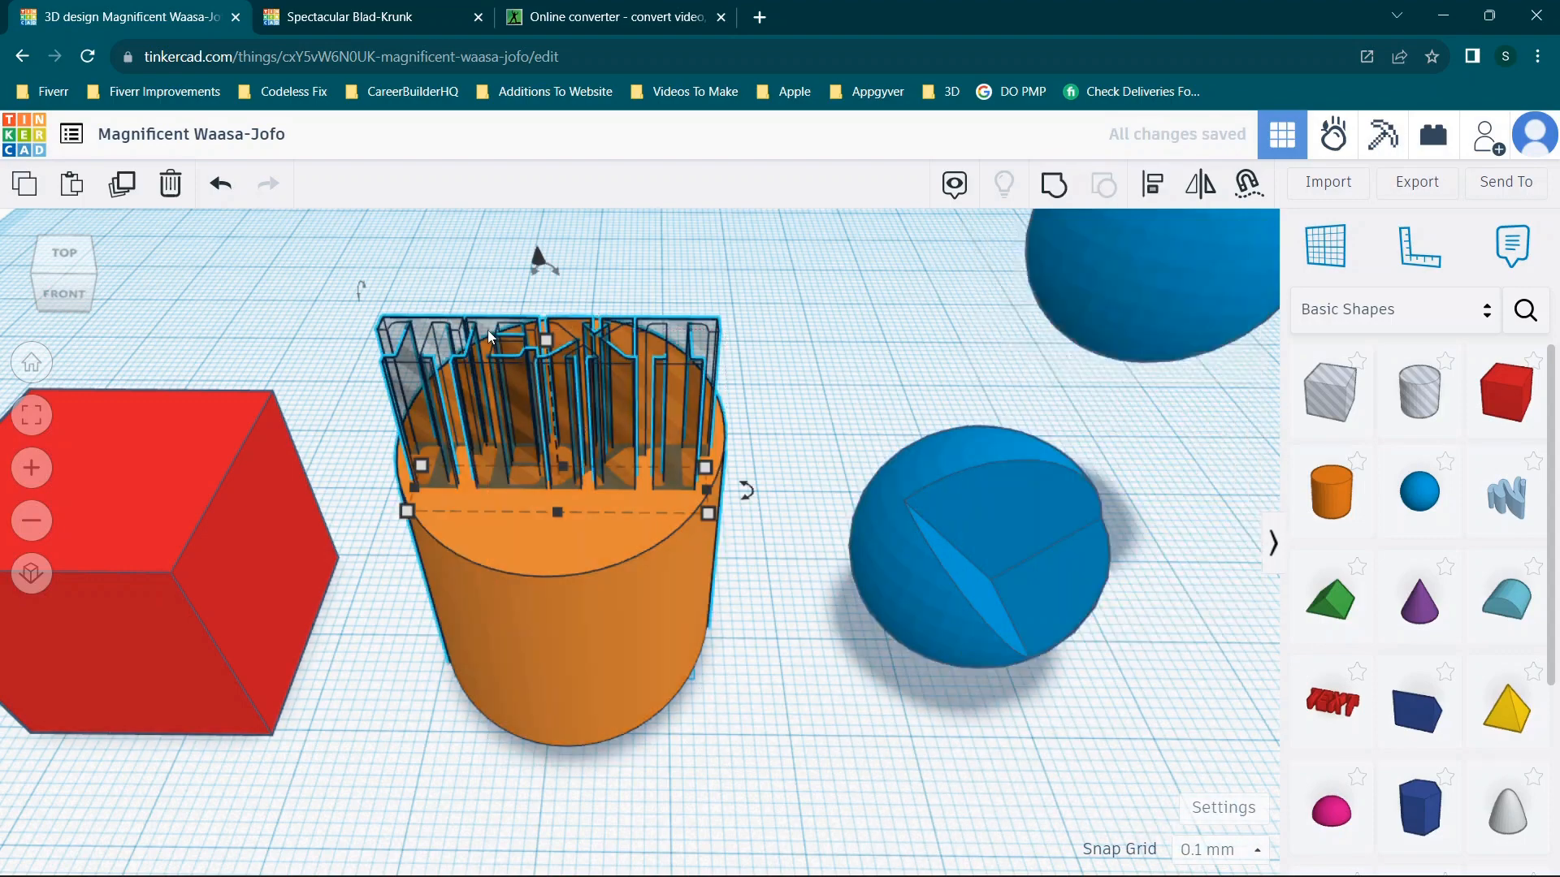
{"action": "left_click", "coordinate": [1052, 187]}
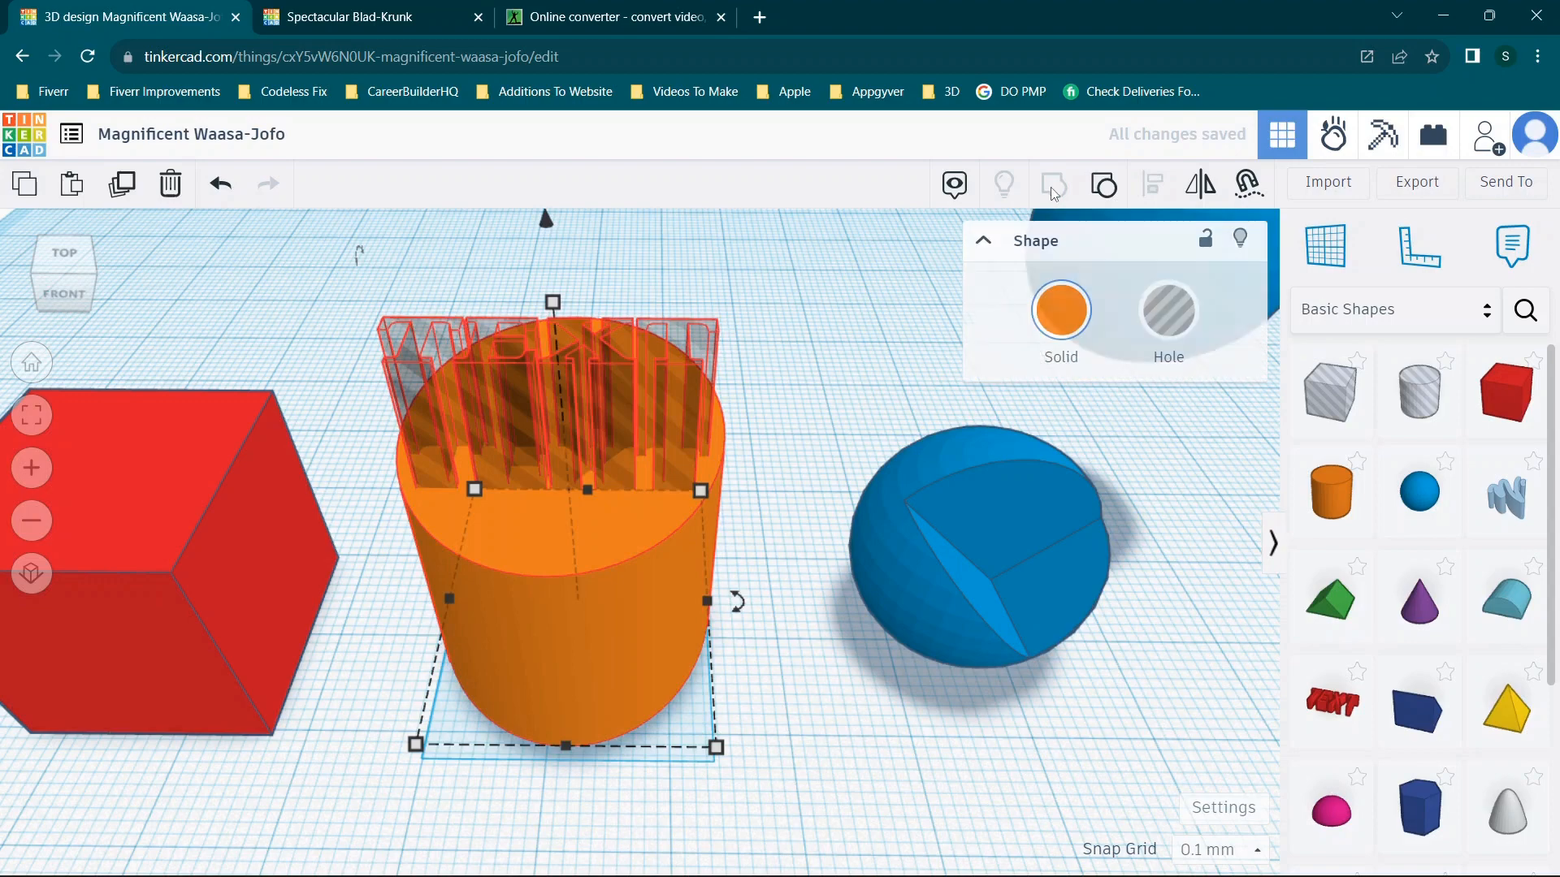
{"action": "left_click", "coordinate": [797, 441]}
Move the newly cut blue sphere over the engraved cylinder and adjust its height so it sits on the top face.
{"action": "left_click_drag", "start_coordinate": [972, 457], "coordinate": [744, 263]}
{"action": "left_click_drag", "start_coordinate": [731, 336], "coordinate": [533, 320]}
{"action": "mouse_move", "coordinate": [550, 255]}
{"action": "left_mouse_down"}
{"action": "mouse_move", "coordinate": [481, 87]}
{"action": "mouse_move", "coordinate": [536, 276]}
{"action": "left_mouse_up"}
Group the cut sphere with the engraved cylinder, move the combined shape about 9.6 mm and 3.7 mm, and inspect it from several angles.
{"action": "left_click_drag", "start_coordinate": [814, 610], "coordinate": [497, 285]}
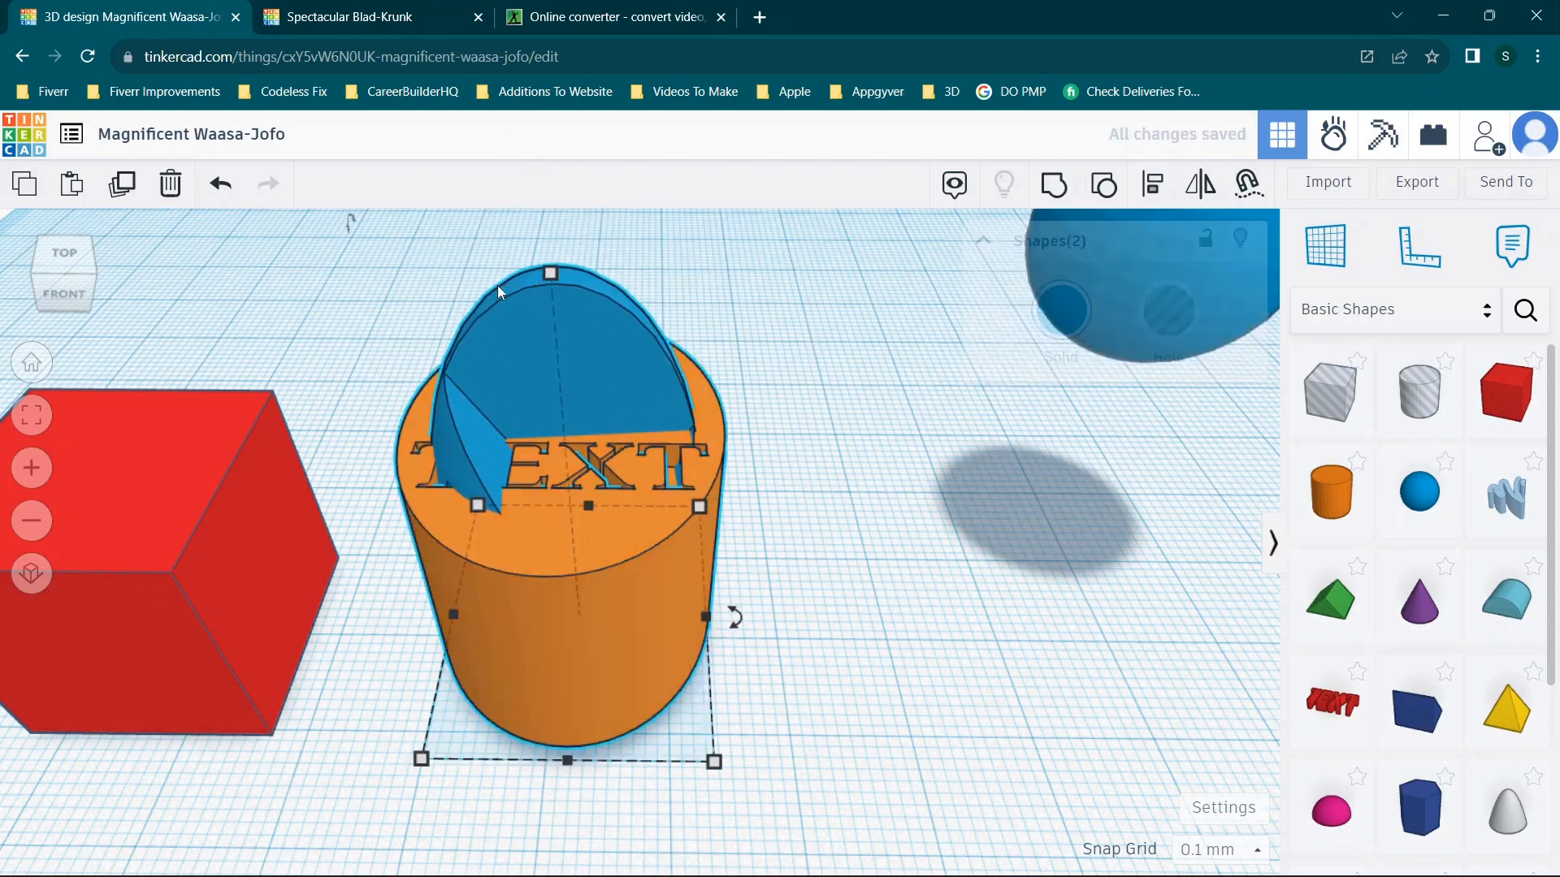
{"action": "left_click", "coordinate": [1045, 198]}
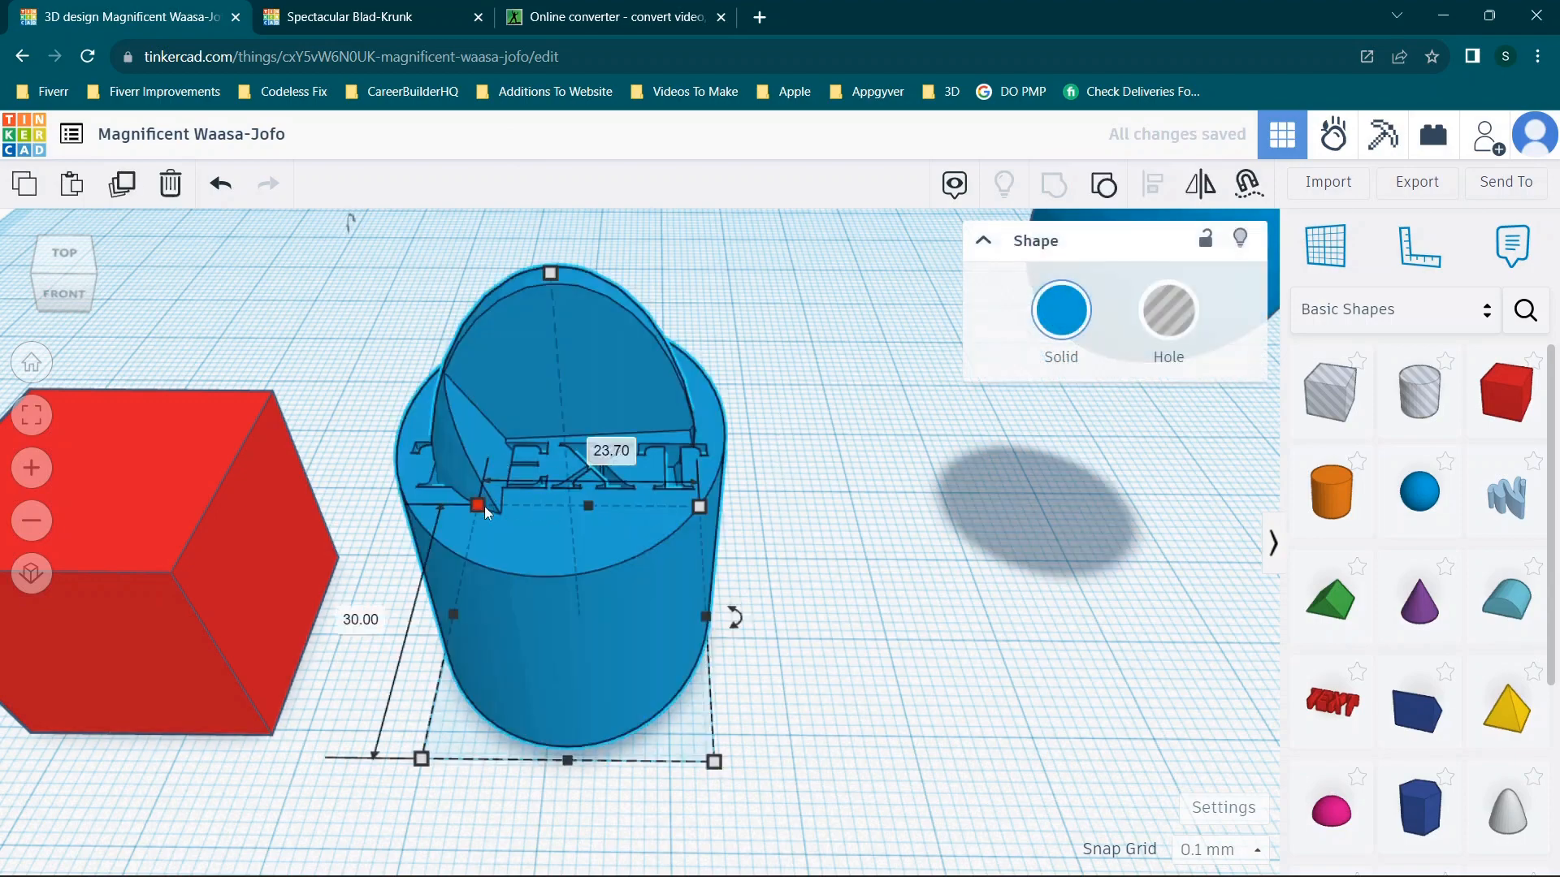
{"action": "left_click_drag", "start_coordinate": [602, 412], "coordinate": [734, 382]}
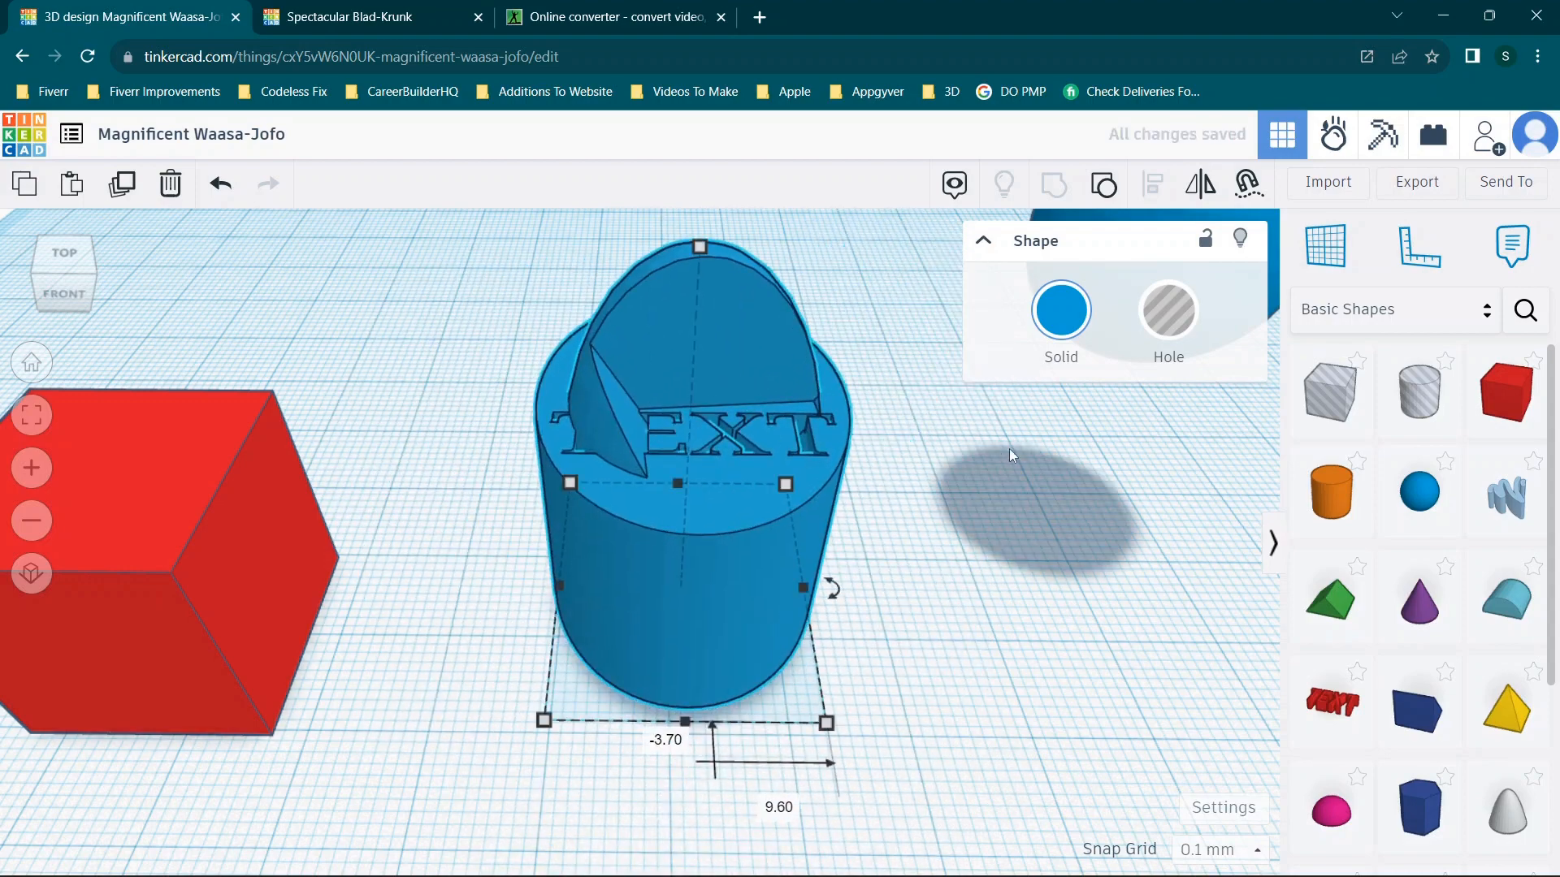
{"action": "right_click_drag", "start_coordinate": [818, 489], "coordinate": [861, 180]}
{"action": "right_click_drag", "start_coordinate": [675, 429], "coordinate": [627, 710]}
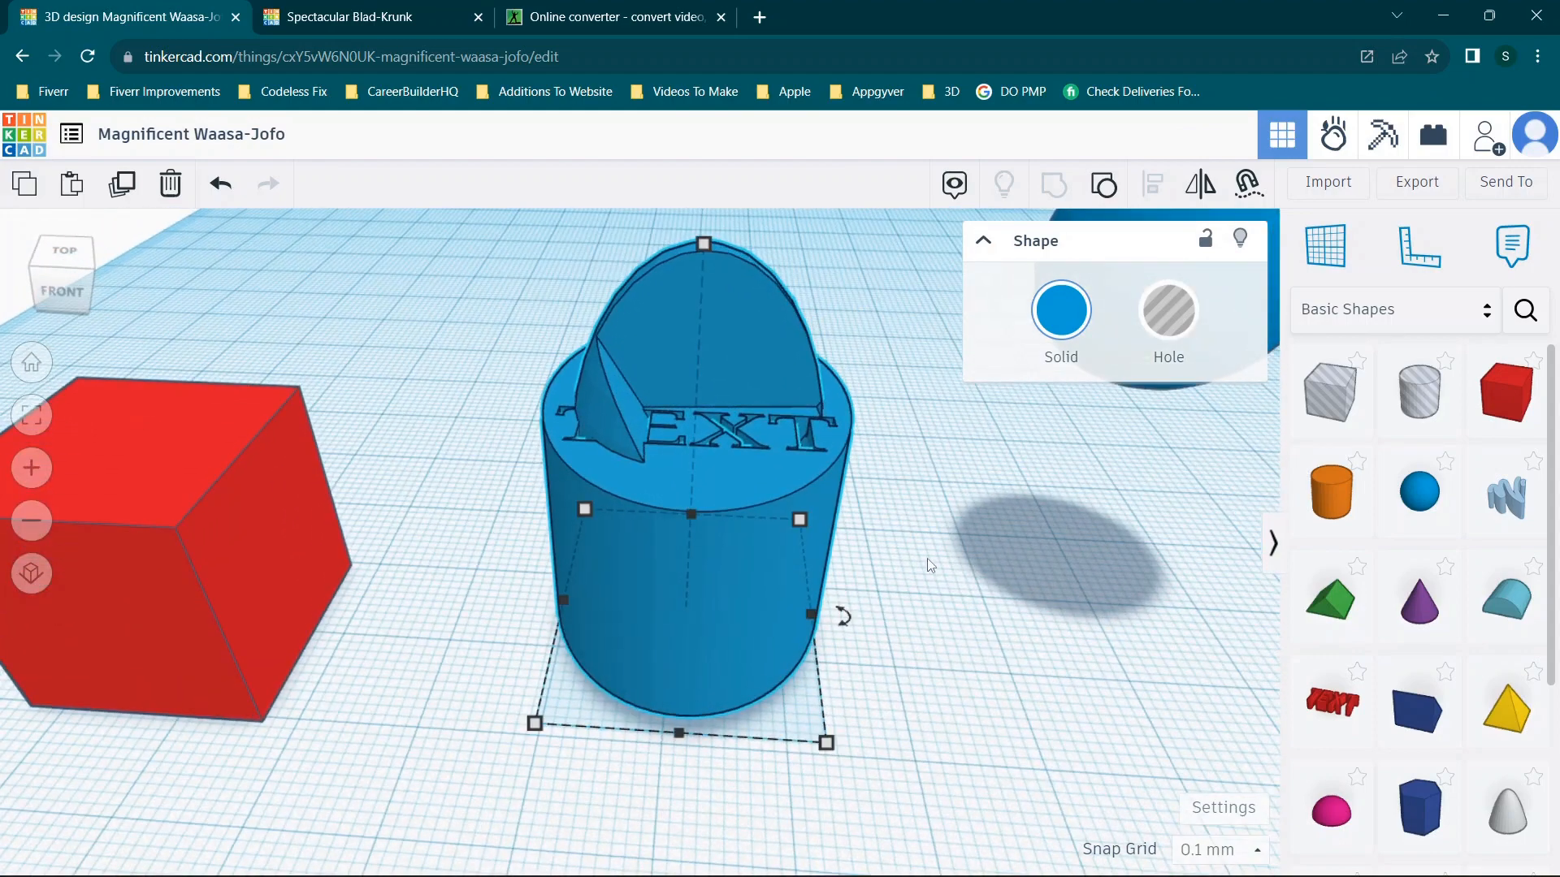
{"action": "left_click", "coordinate": [836, 565]}
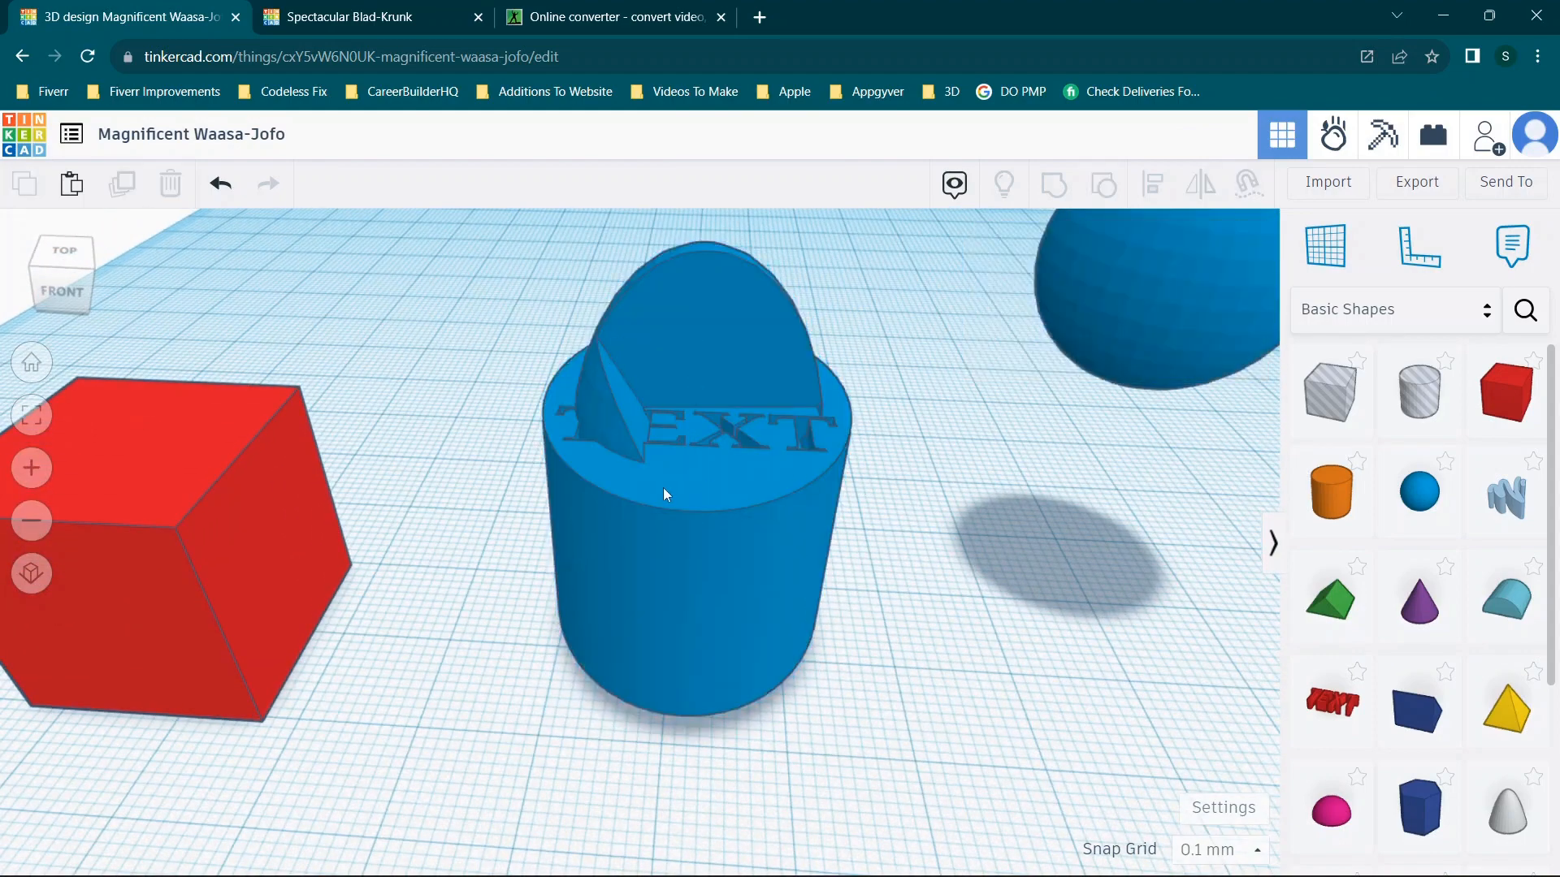
Place the ruler at the red box and use it to read the dimensions and offsets of the combined shape and the floating sphere.
{"action": "left_click", "coordinate": [672, 493]}
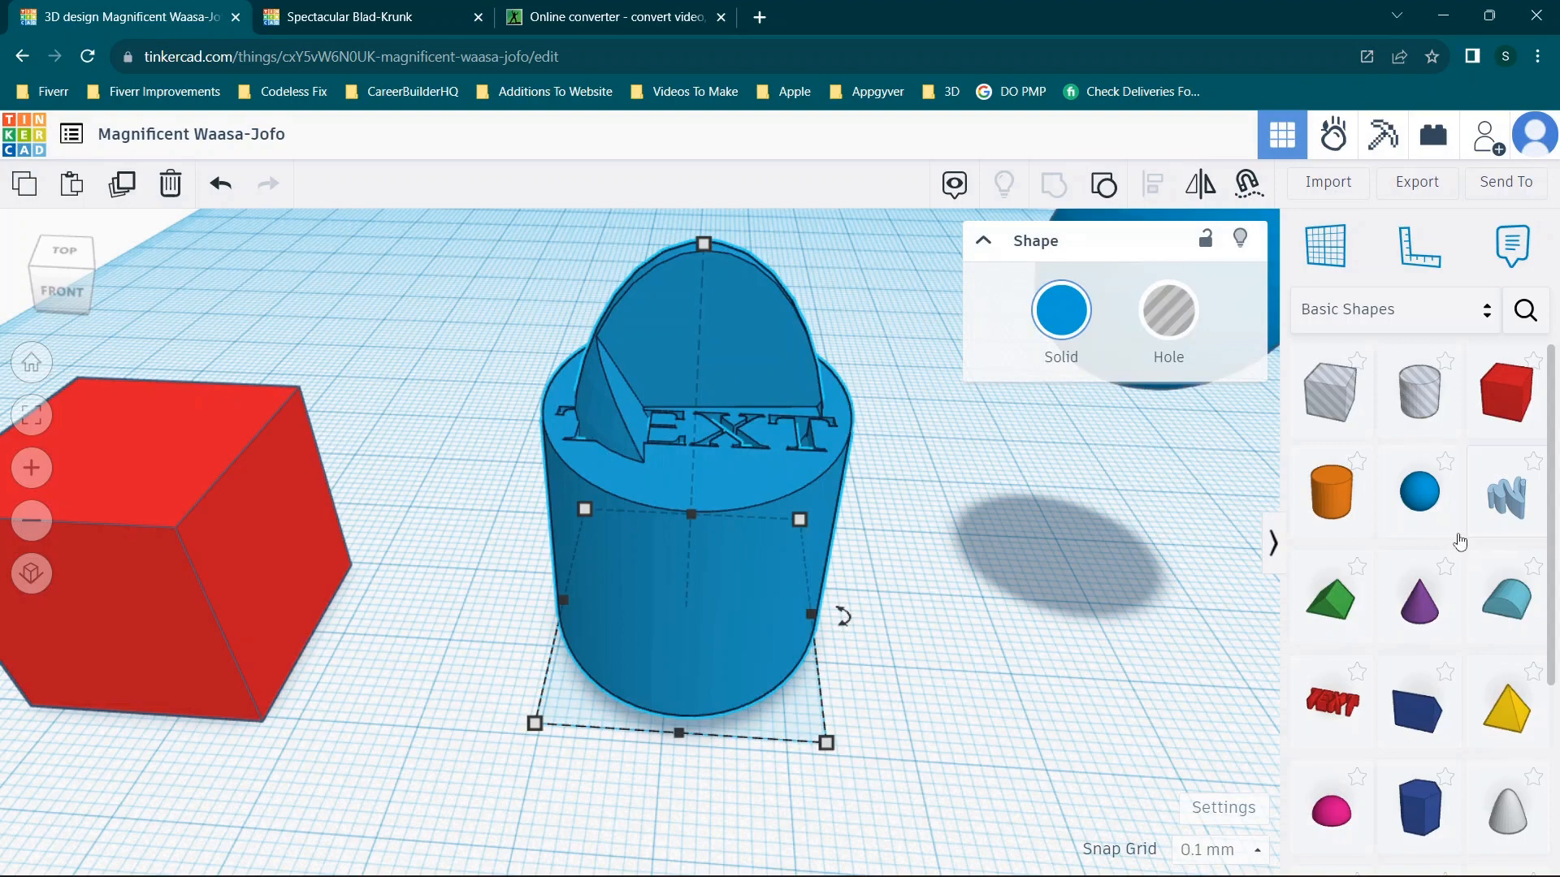
{"action": "left_click", "coordinate": [1403, 241]}
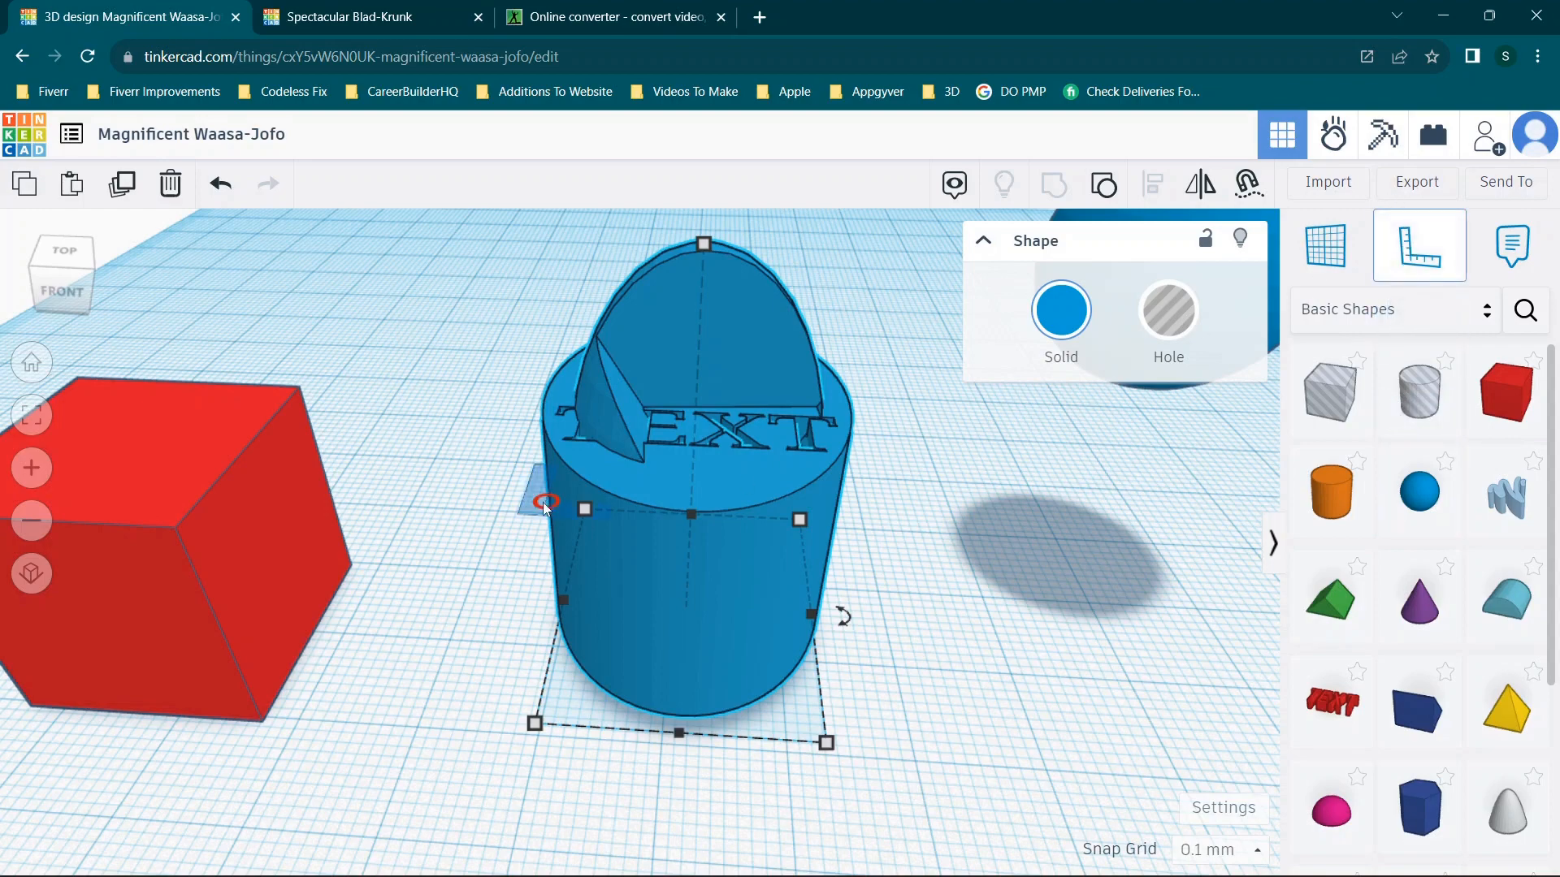
{"action": "left_click", "coordinate": [265, 559]}
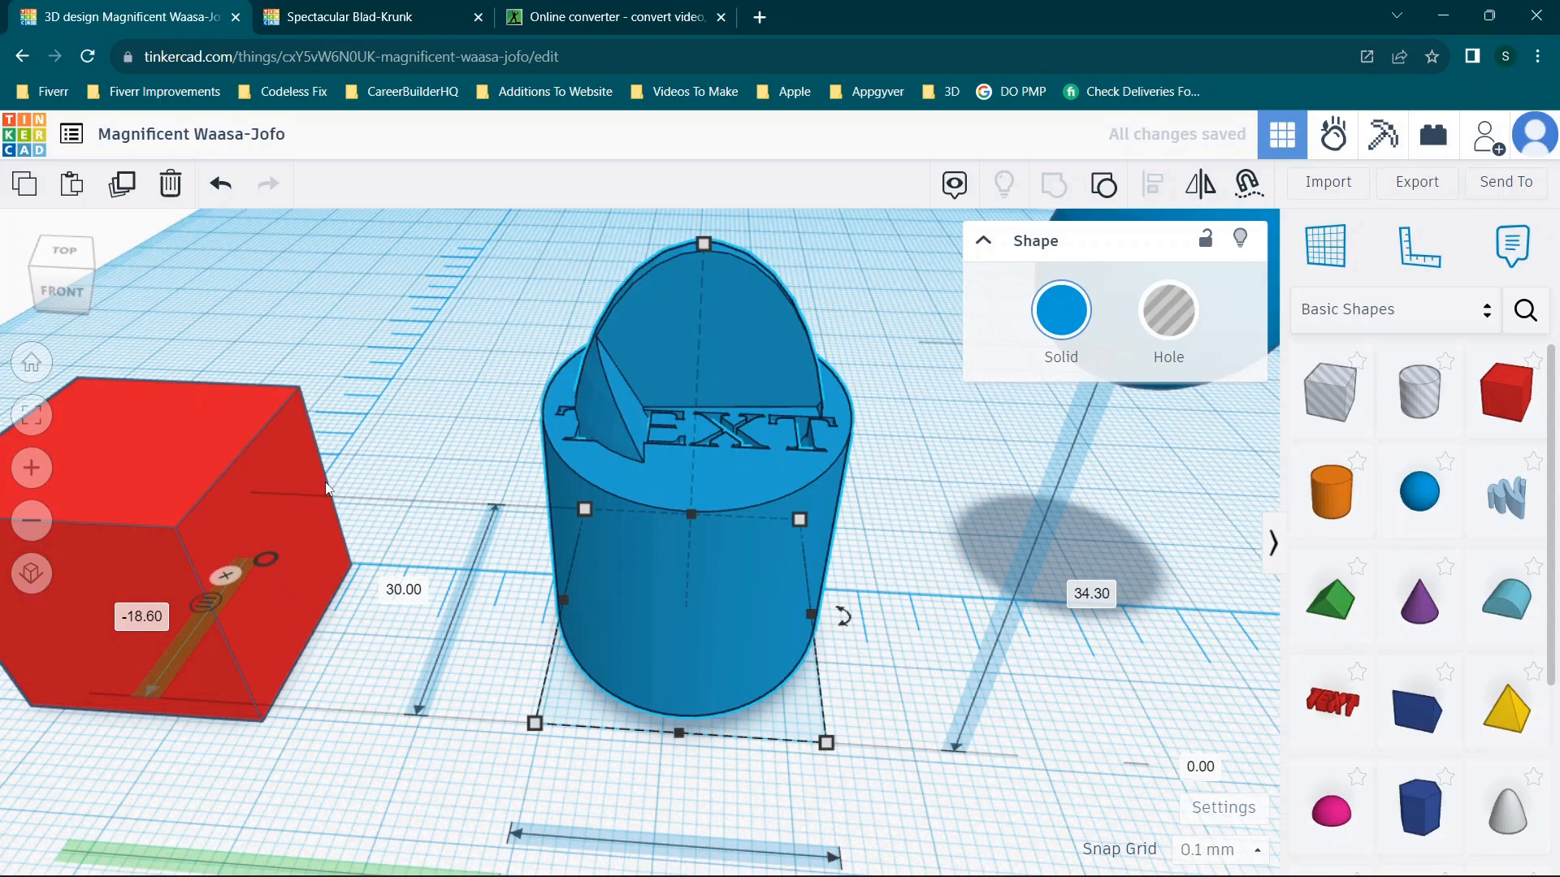
{"action": "scroll", "coordinate": [913, 652], "scroll_direction": "down", "scroll_amount": 5}
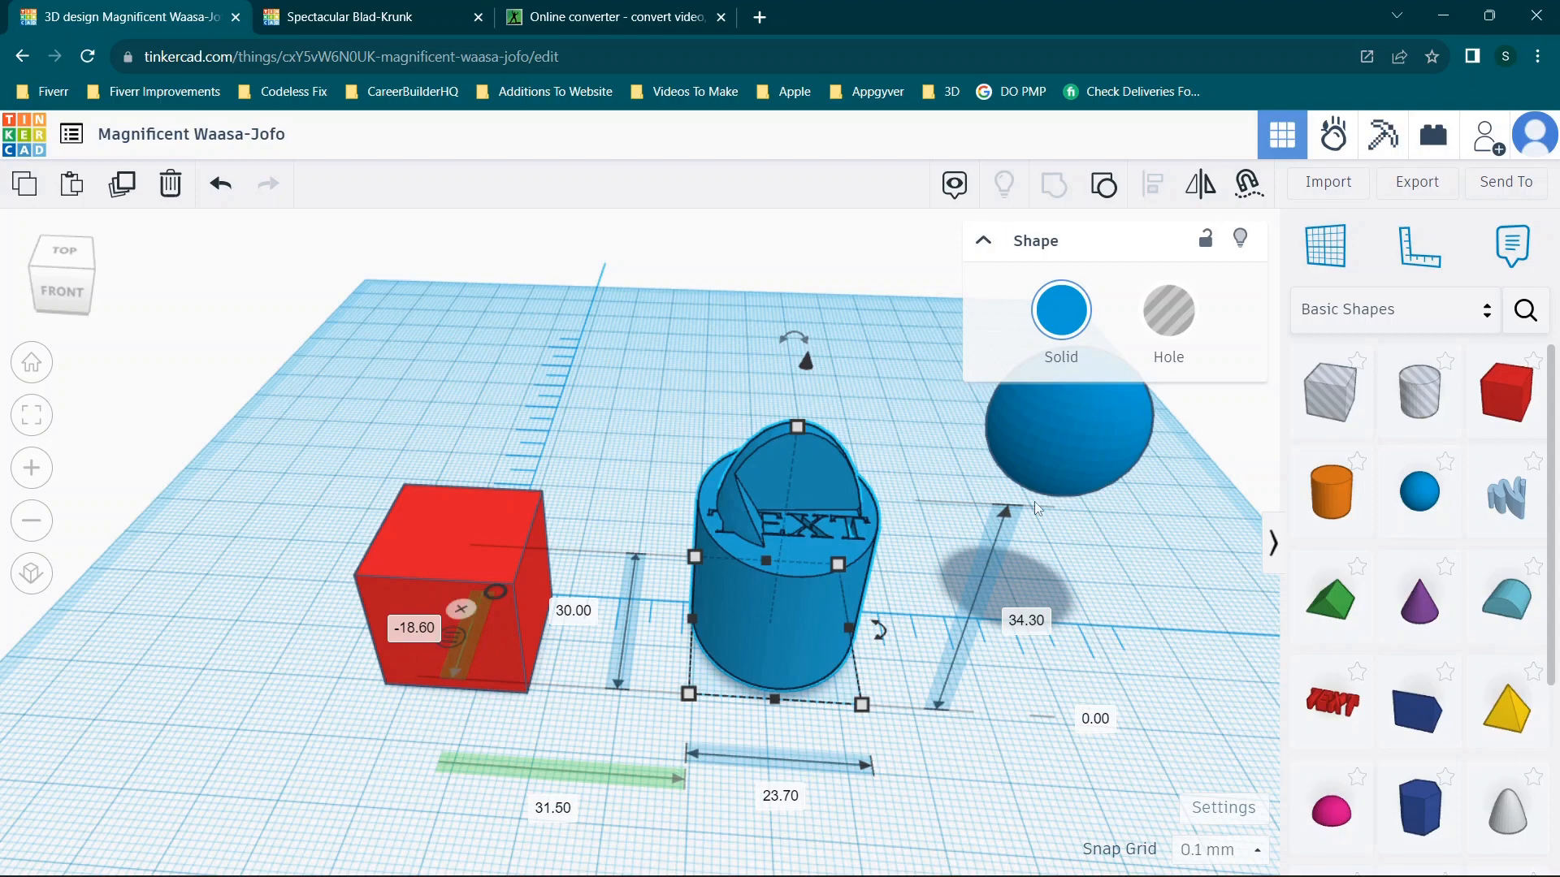
{"action": "left_click", "coordinate": [1076, 458]}
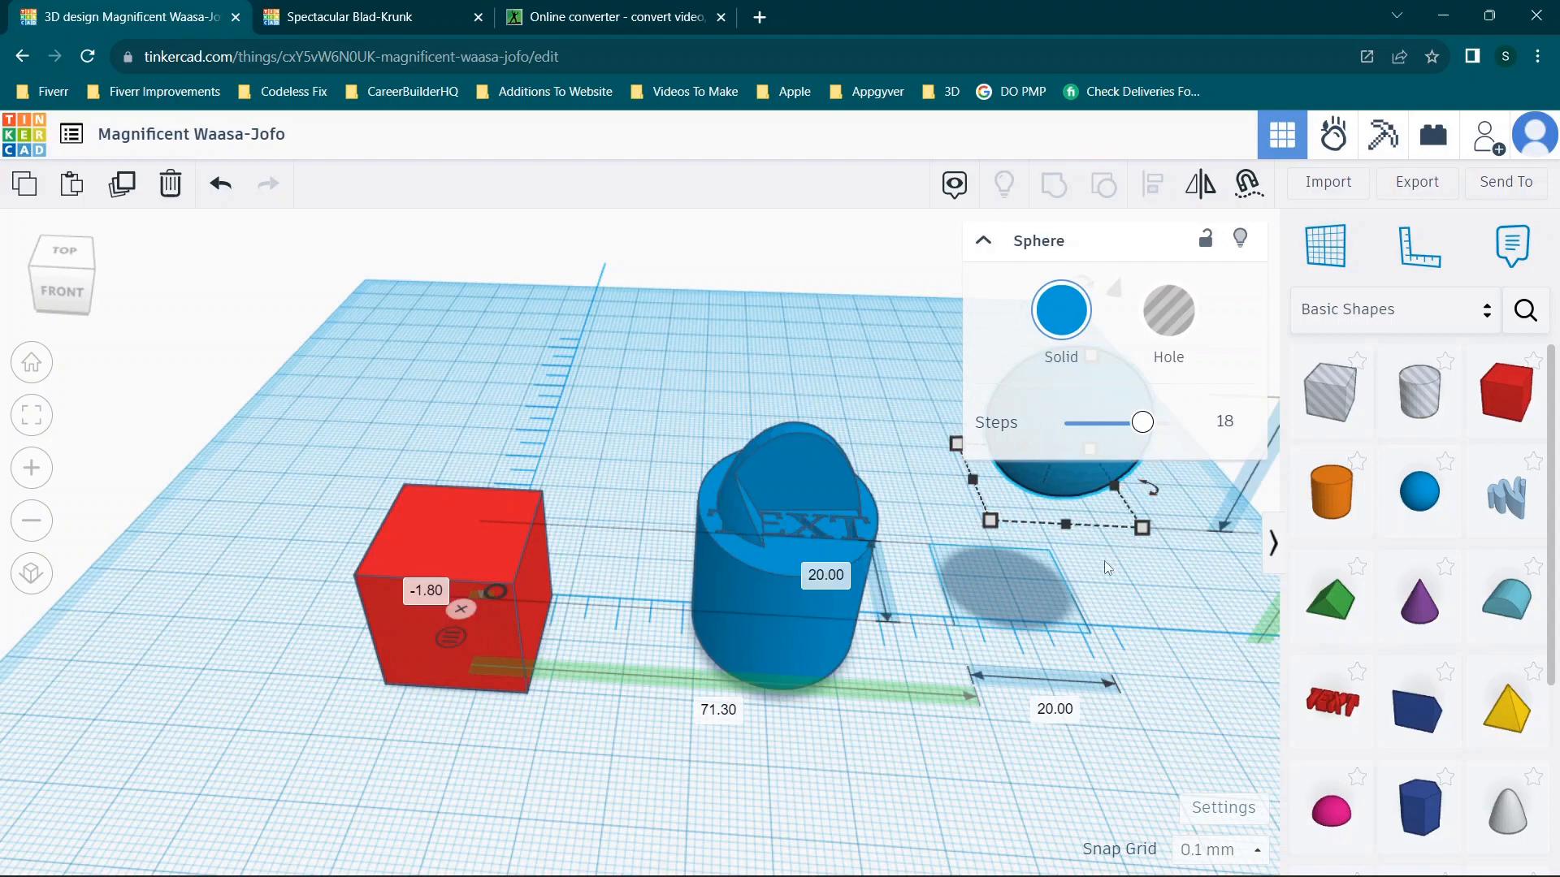
Compare the ruler dimensions of the combined shape and the floating sphere from the front and right sides.
{"action": "right_click_drag", "start_coordinate": [1138, 623], "coordinate": [1130, 538]}
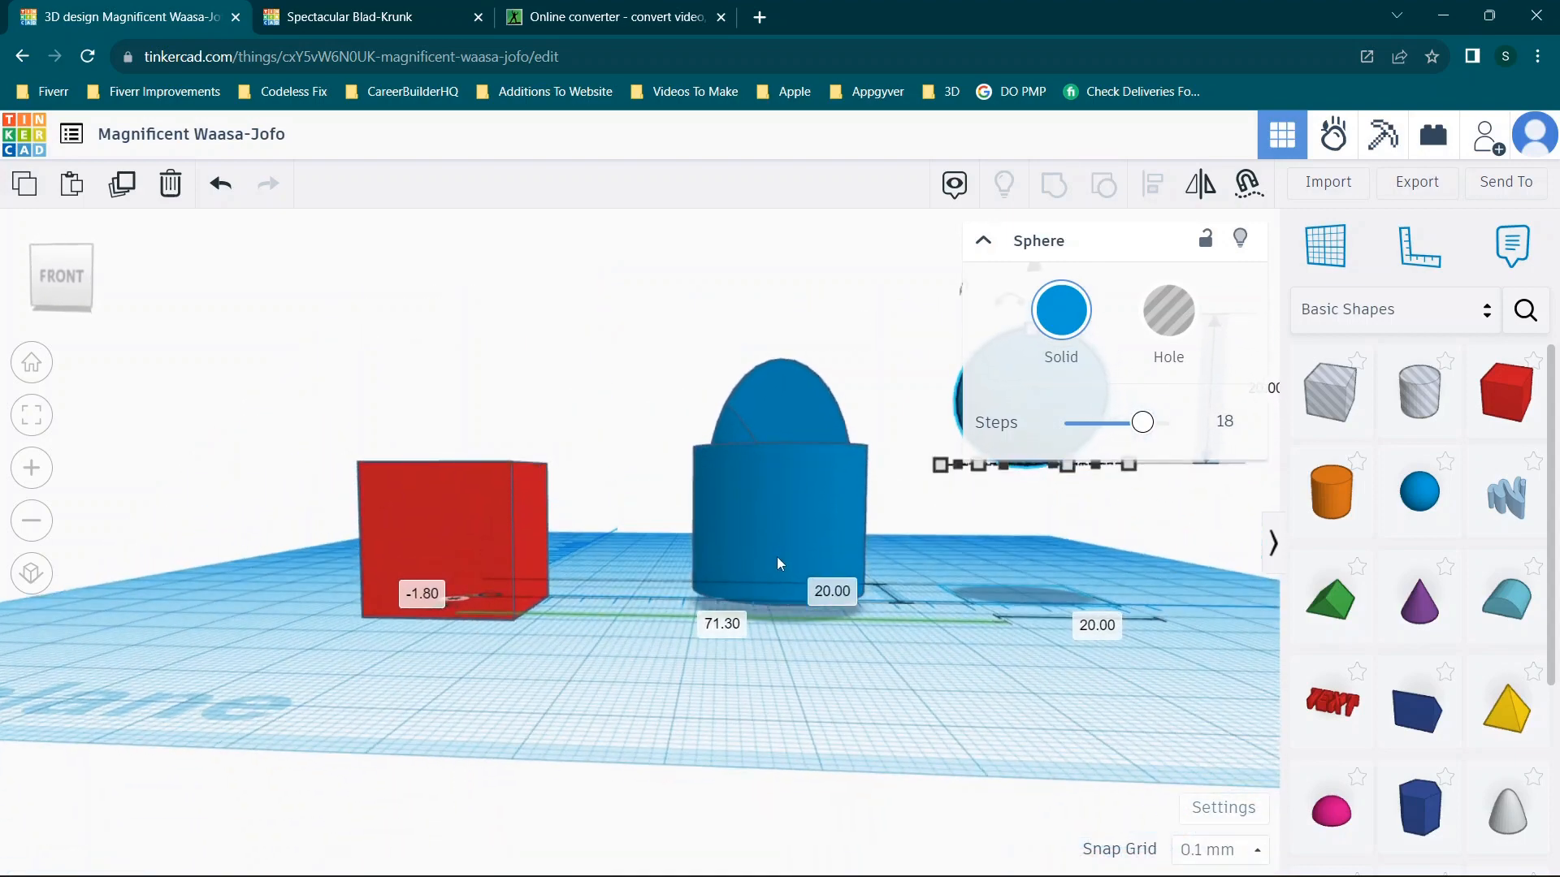
{"action": "left_click", "coordinate": [777, 560]}
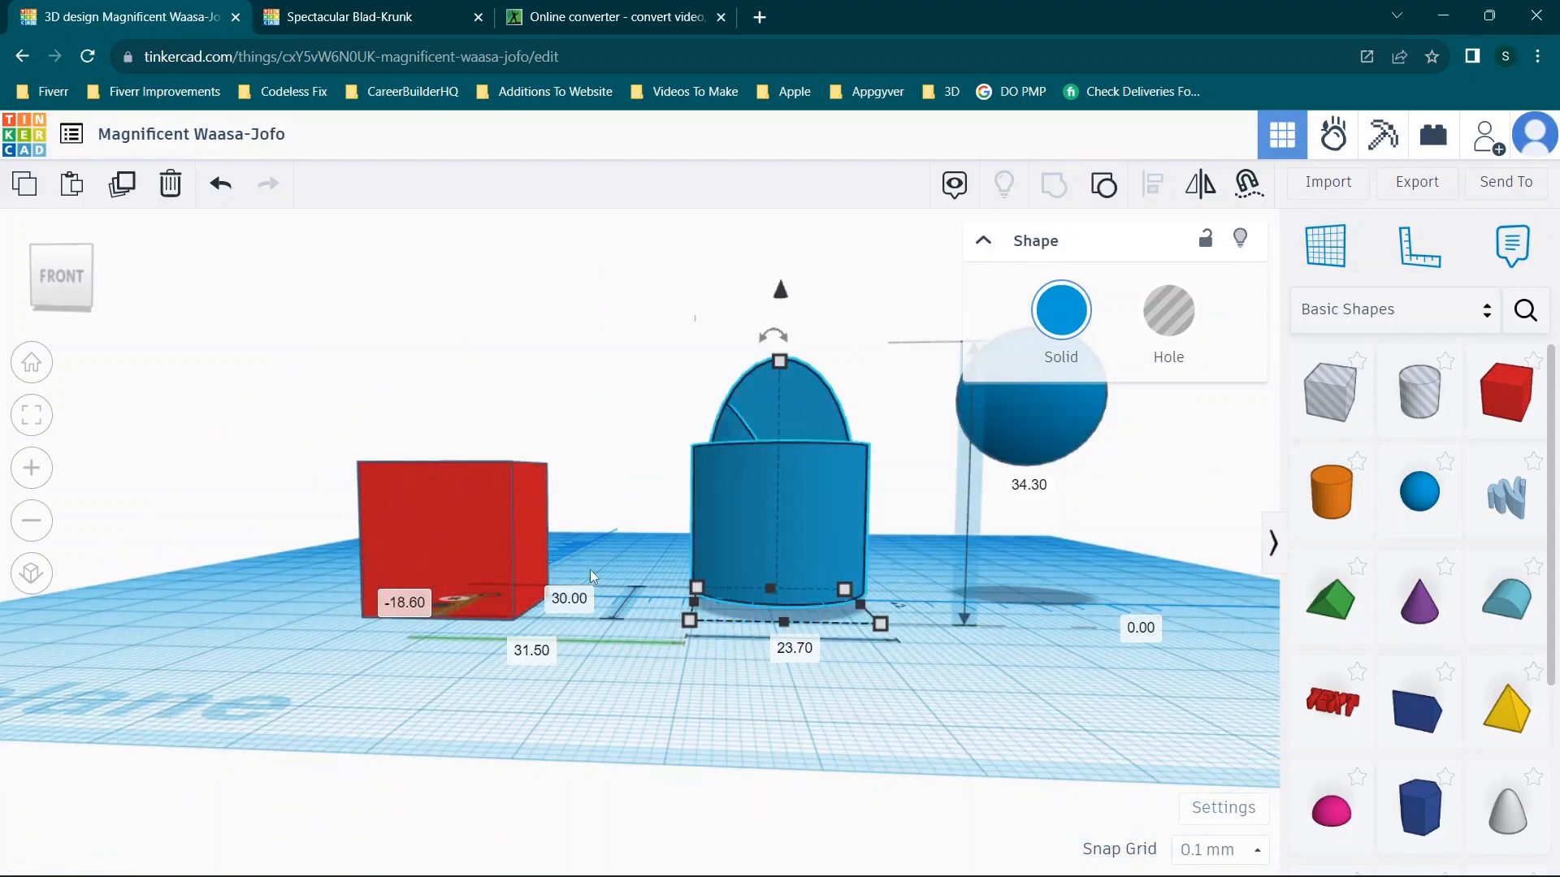
{"action": "left_click", "coordinate": [1033, 437]}
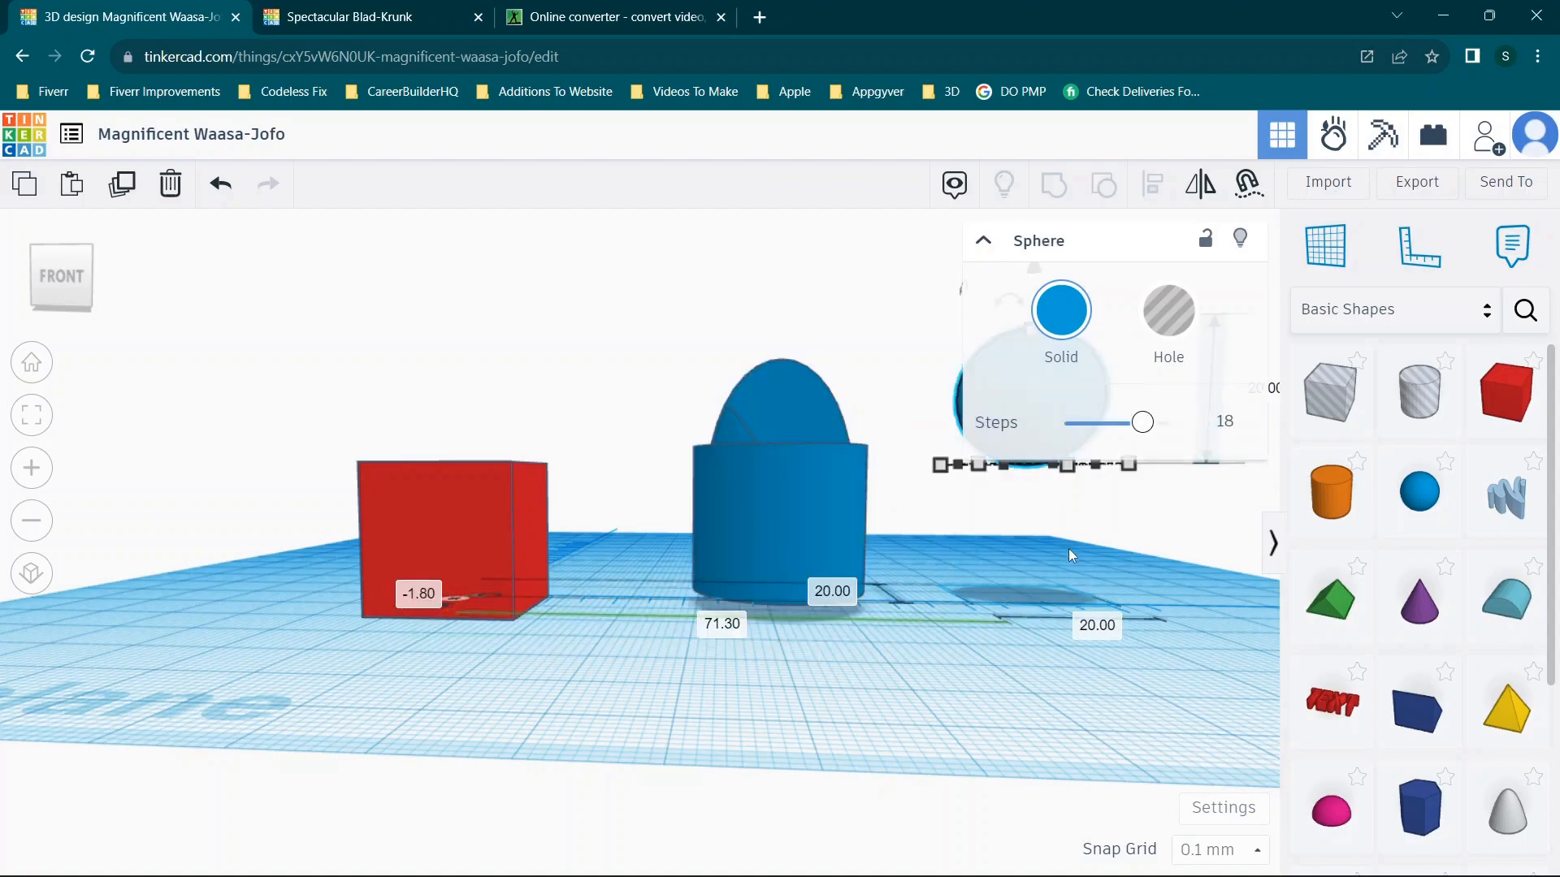
{"action": "right_click_drag", "start_coordinate": [1148, 671], "coordinate": [731, 662]}
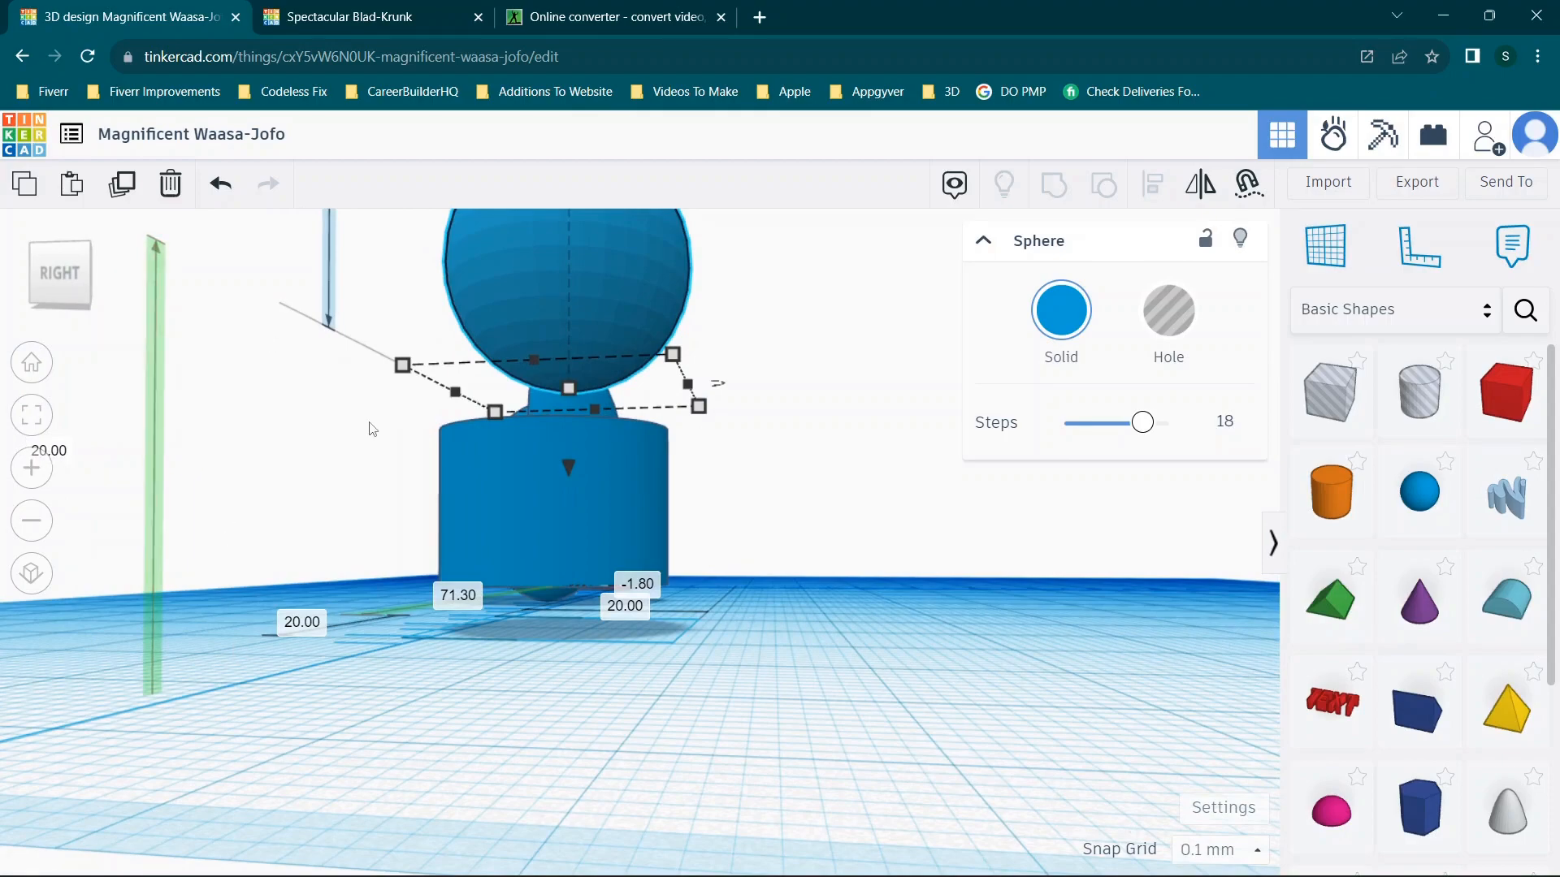
{"action": "right_click_drag", "start_coordinate": [544, 515], "coordinate": [963, 579]}
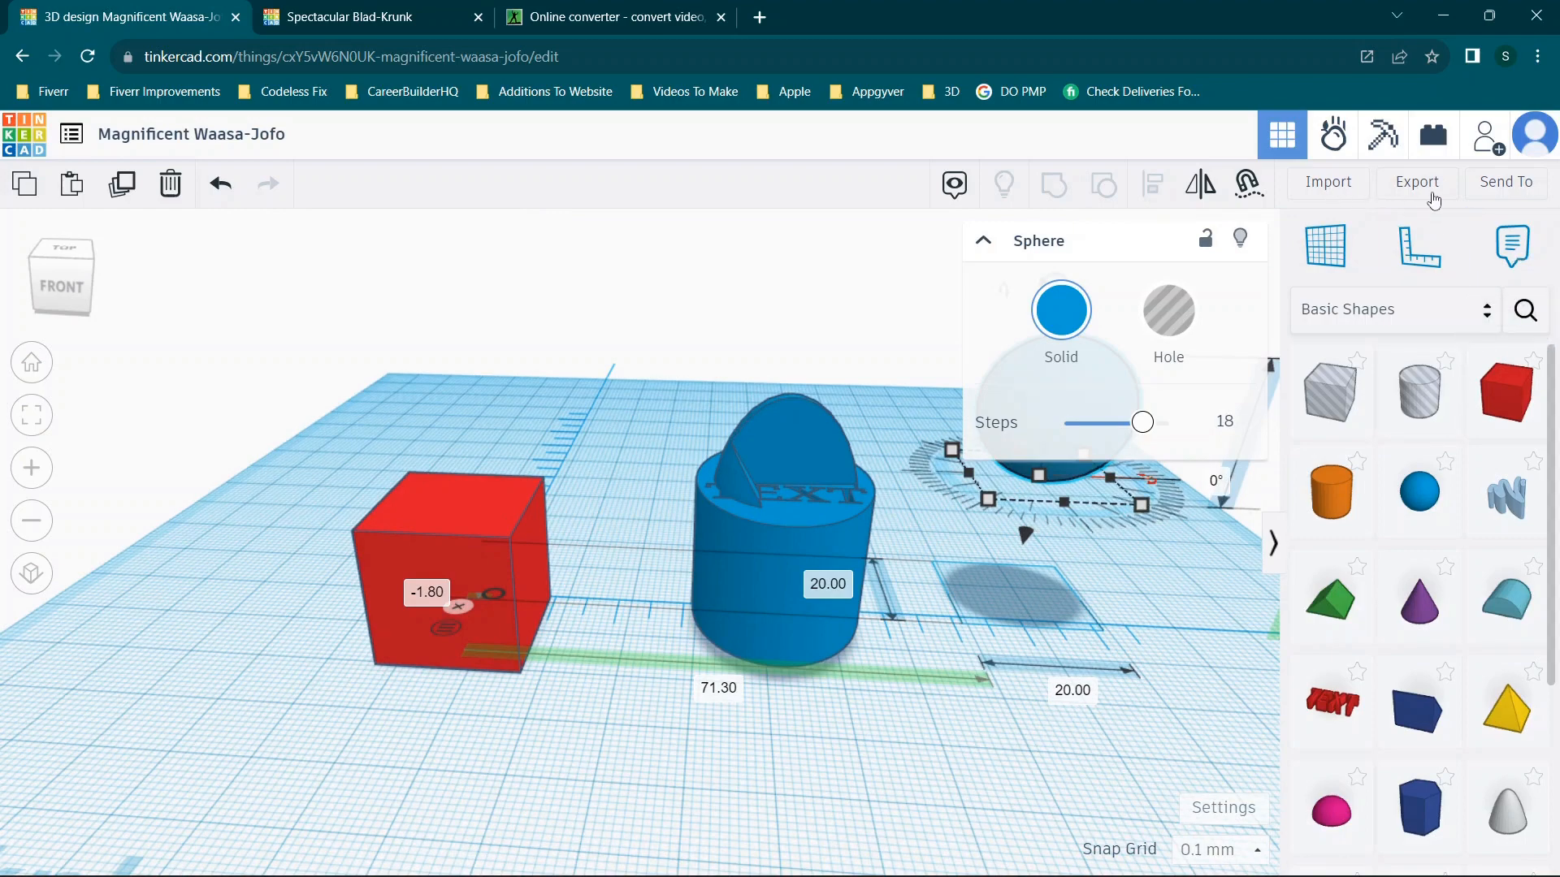
Import Original Logo.svg from the Desktop, centered on the artboard at 100% scale, and glance at the online-convert.com converter page meanwhile.
{"action": "left_click", "coordinate": [1329, 186]}
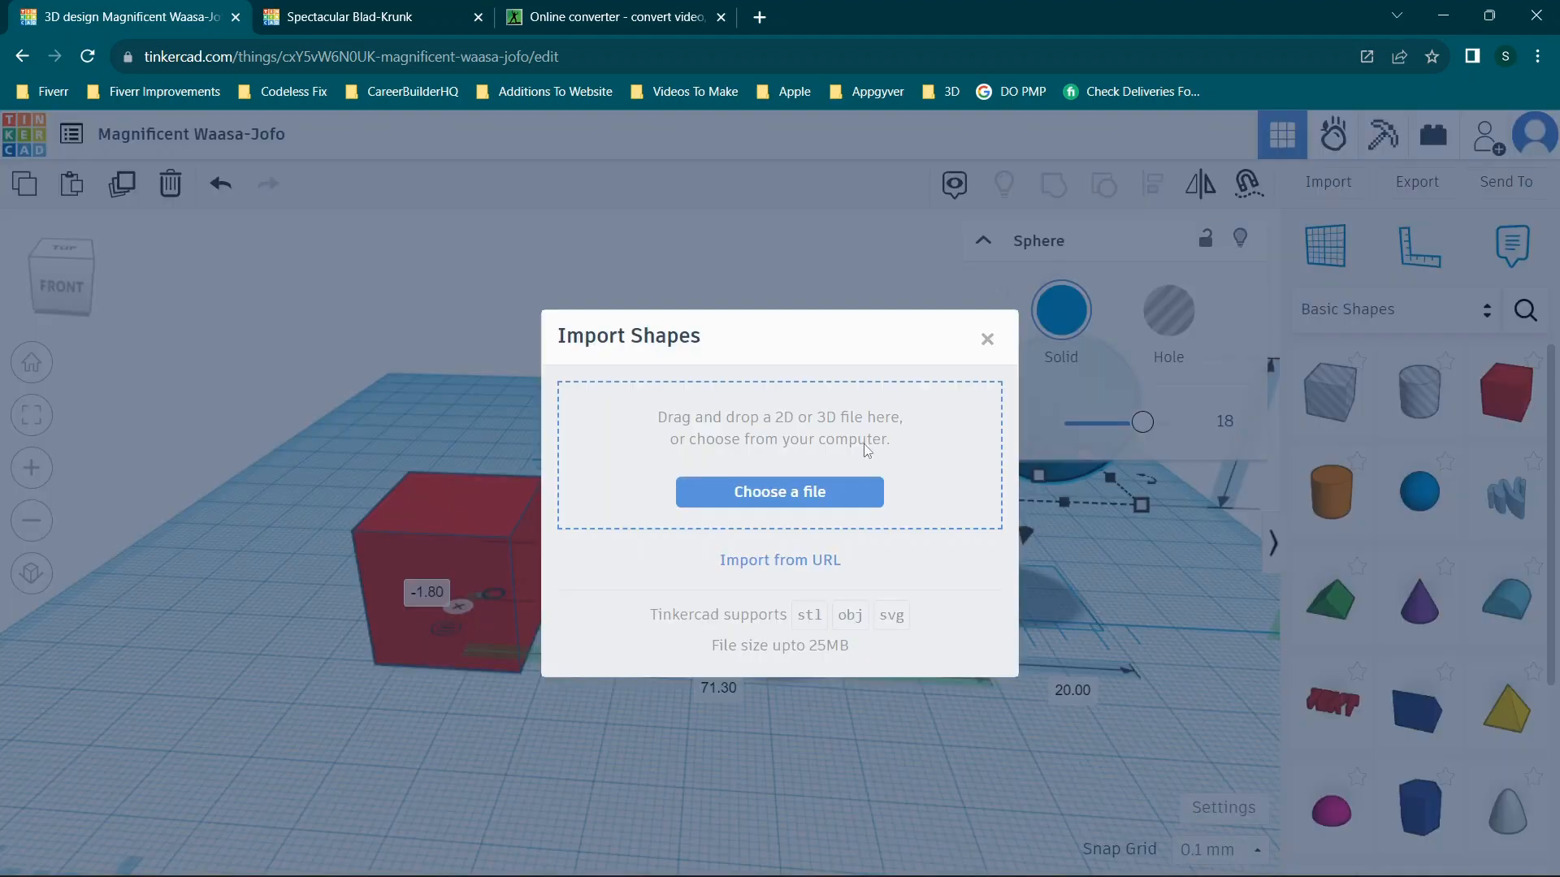
{"action": "left_click", "coordinate": [811, 492]}
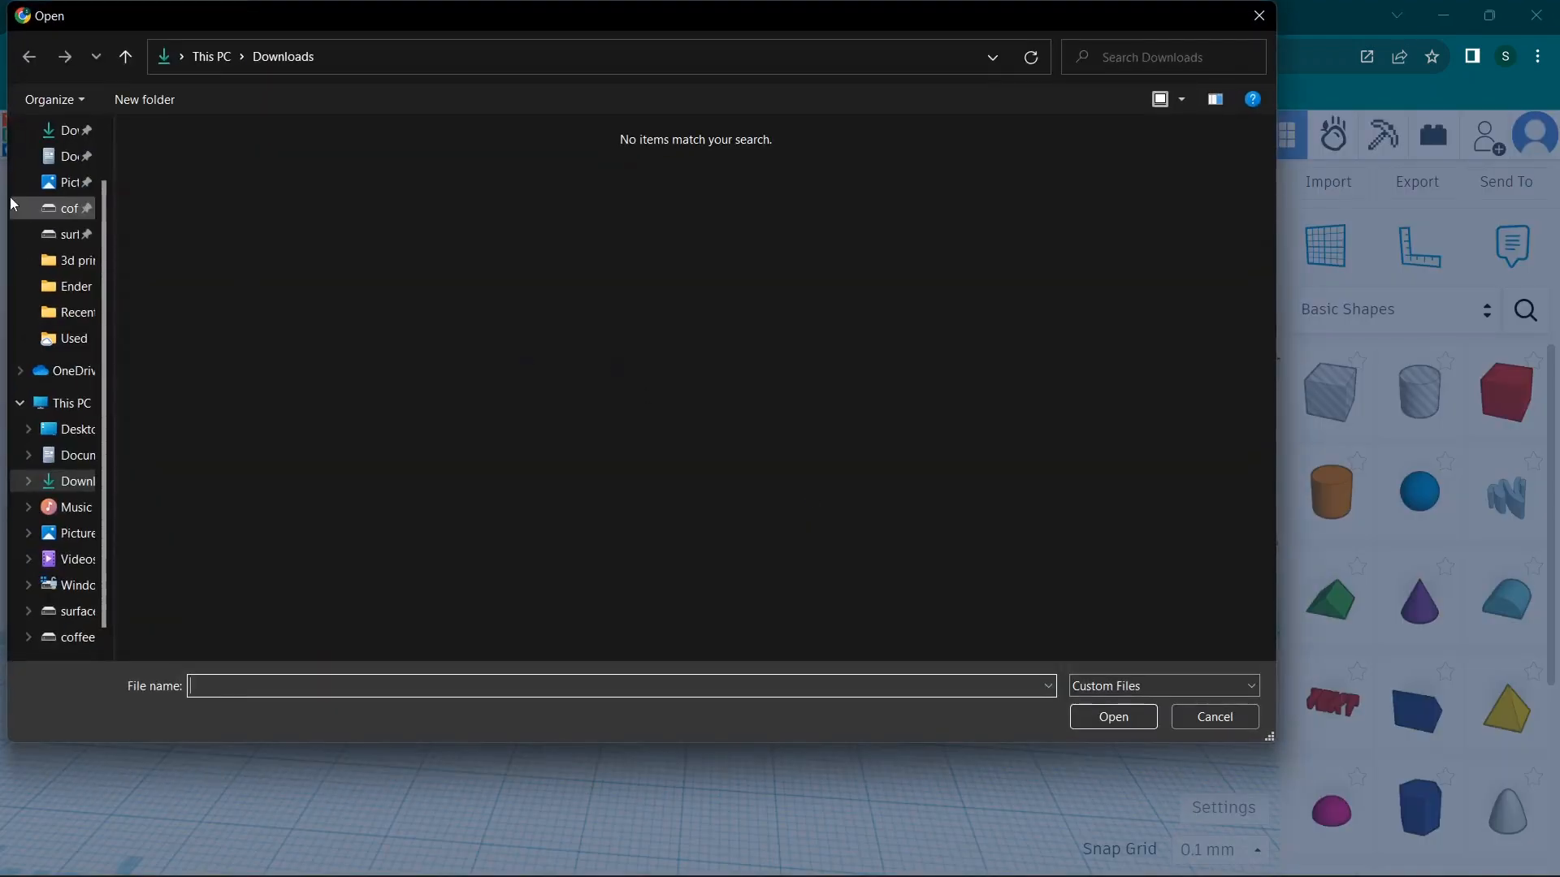
{"action": "scroll", "coordinate": [64, 149], "scroll_direction": "up", "scroll_amount": 1}
{"action": "left_click", "coordinate": [69, 162]}
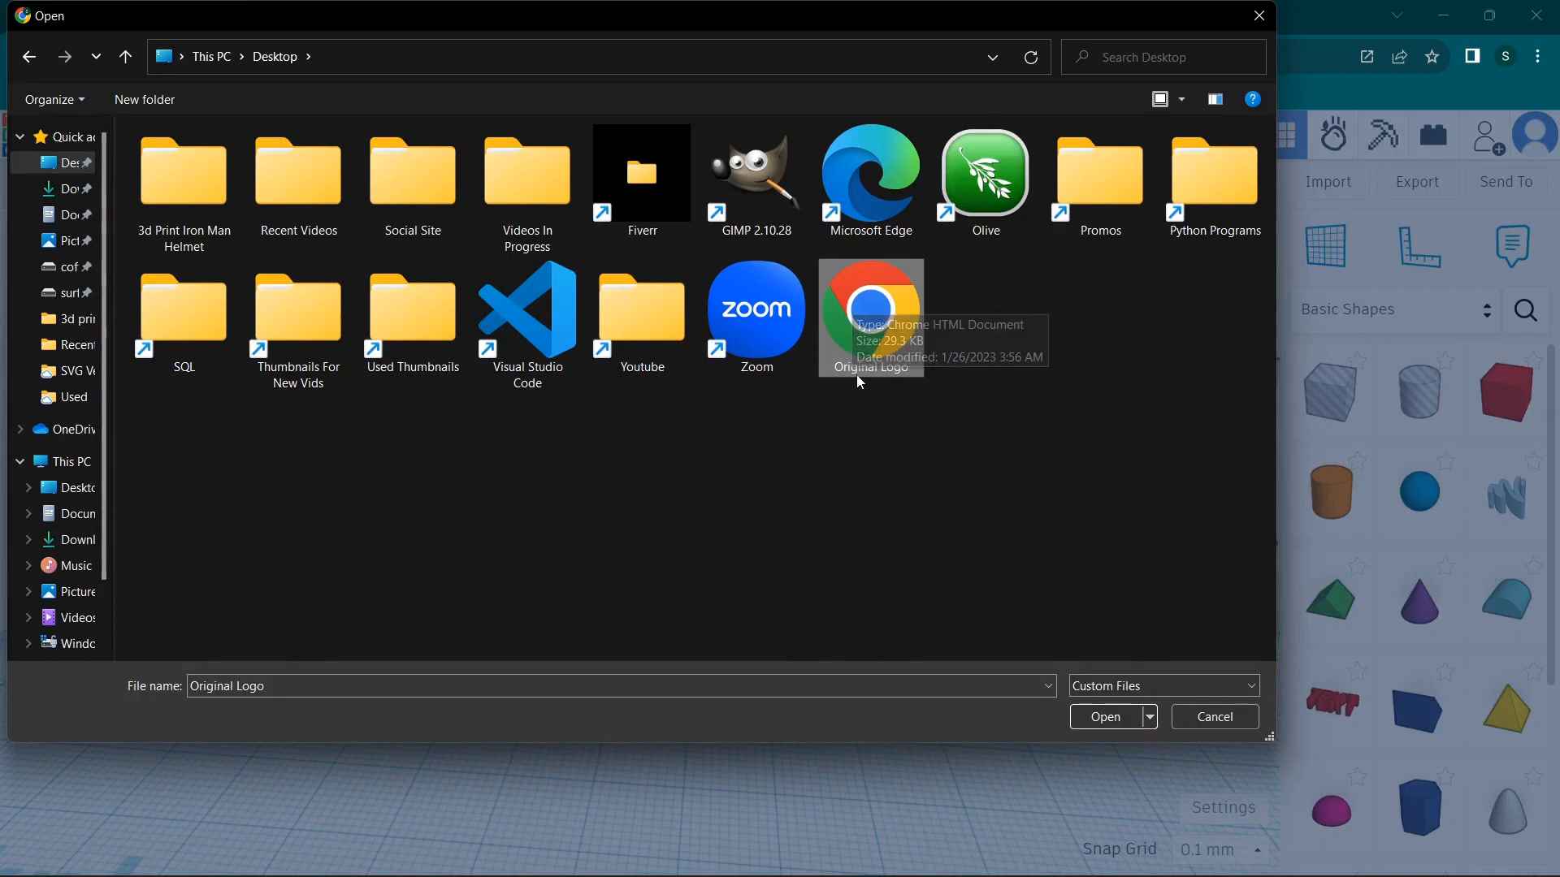
{"action": "double_click", "coordinate": [876, 334]}
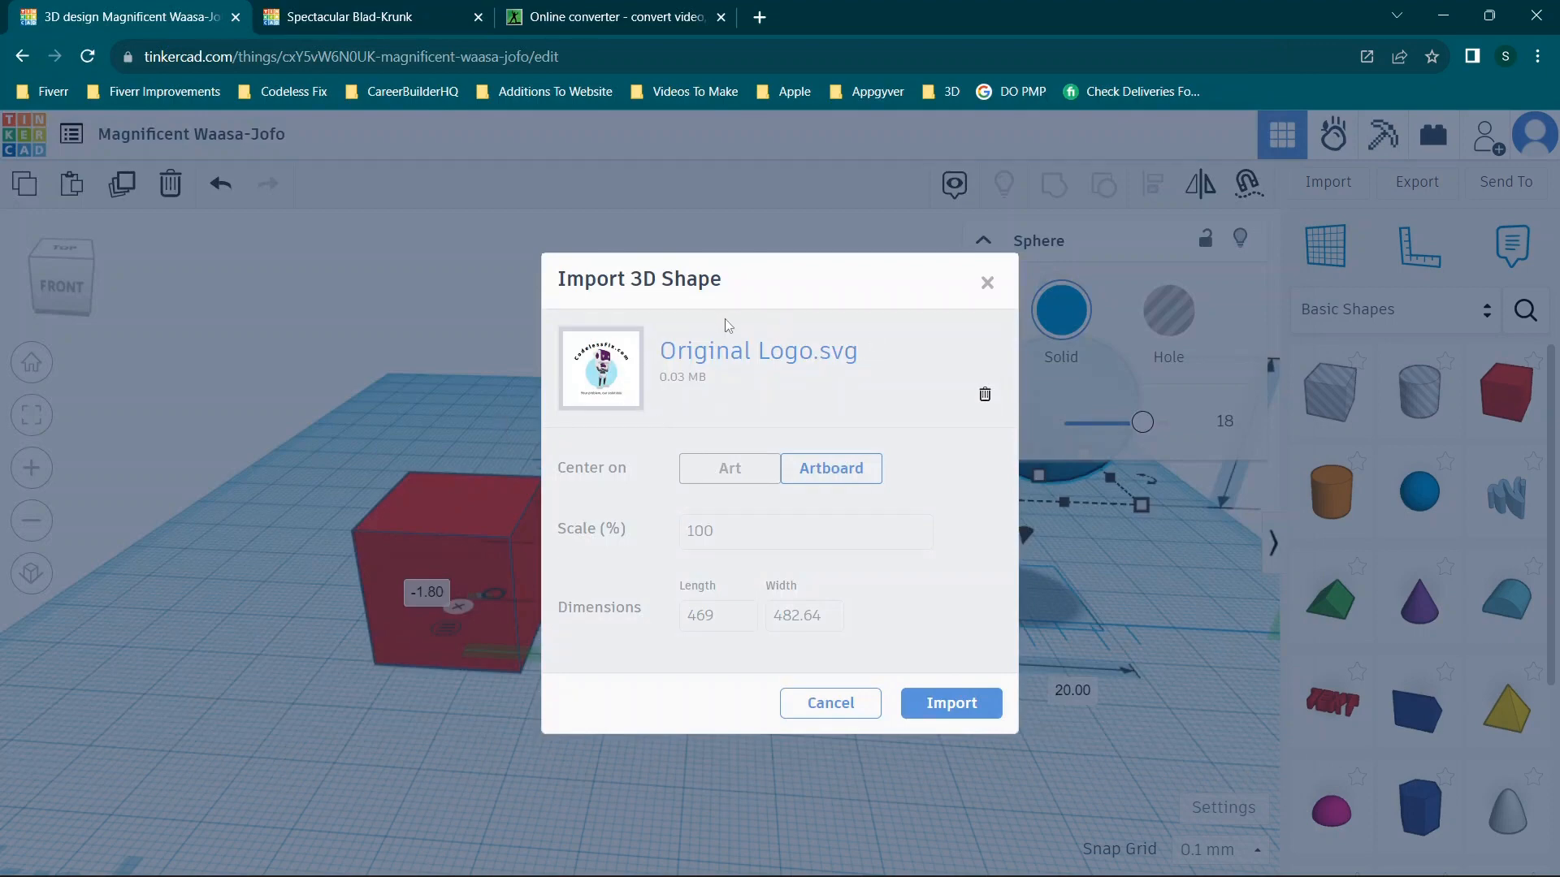
{"action": "left_click", "coordinate": [910, 701]}
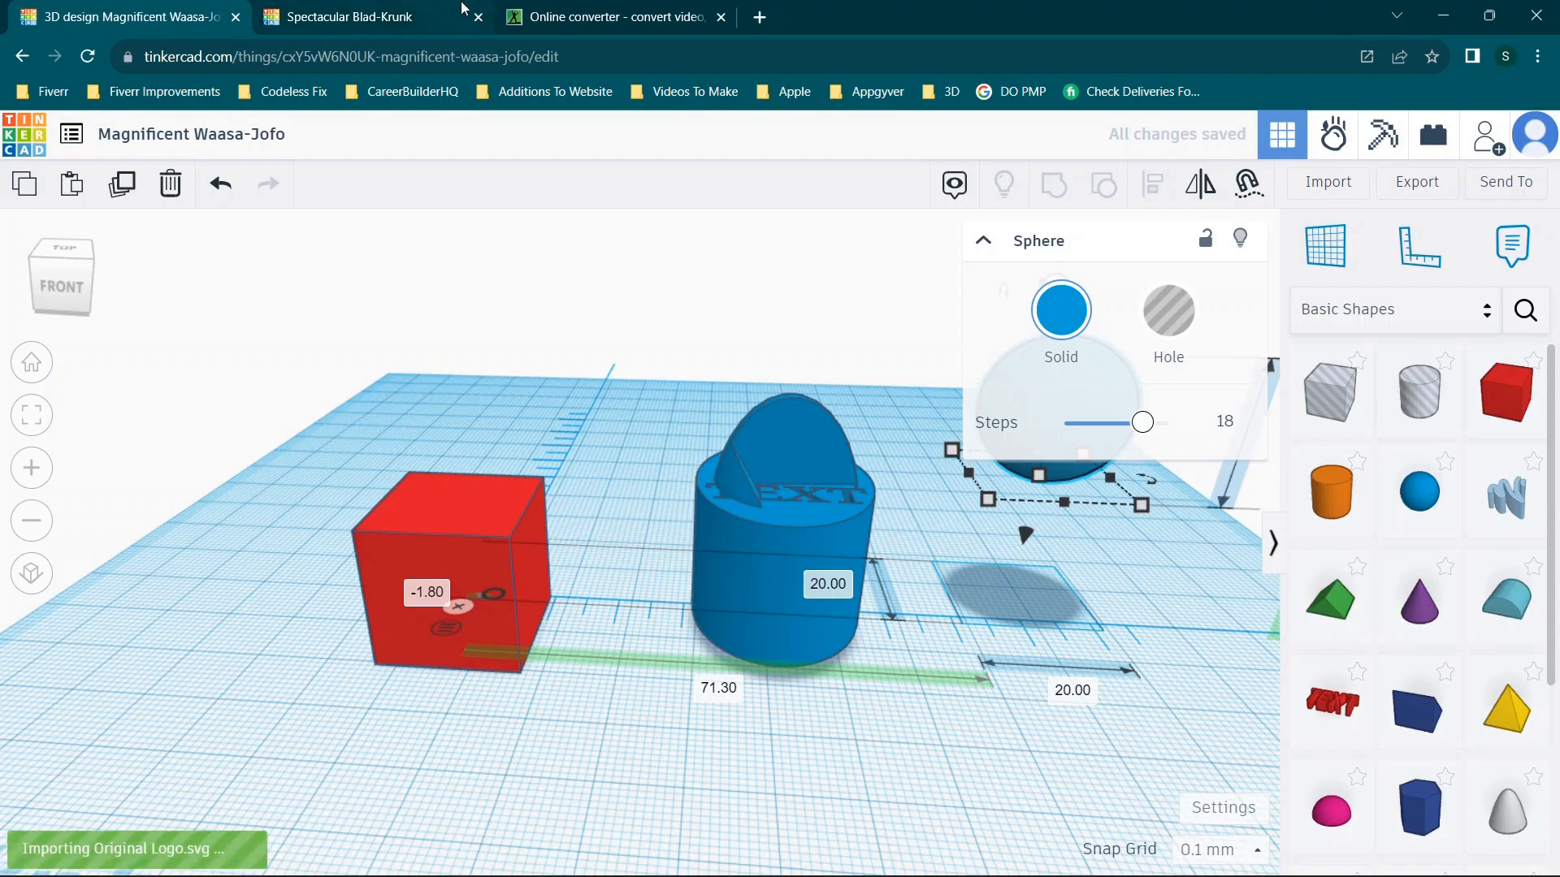
{"action": "left_click", "coordinate": [608, 16]}
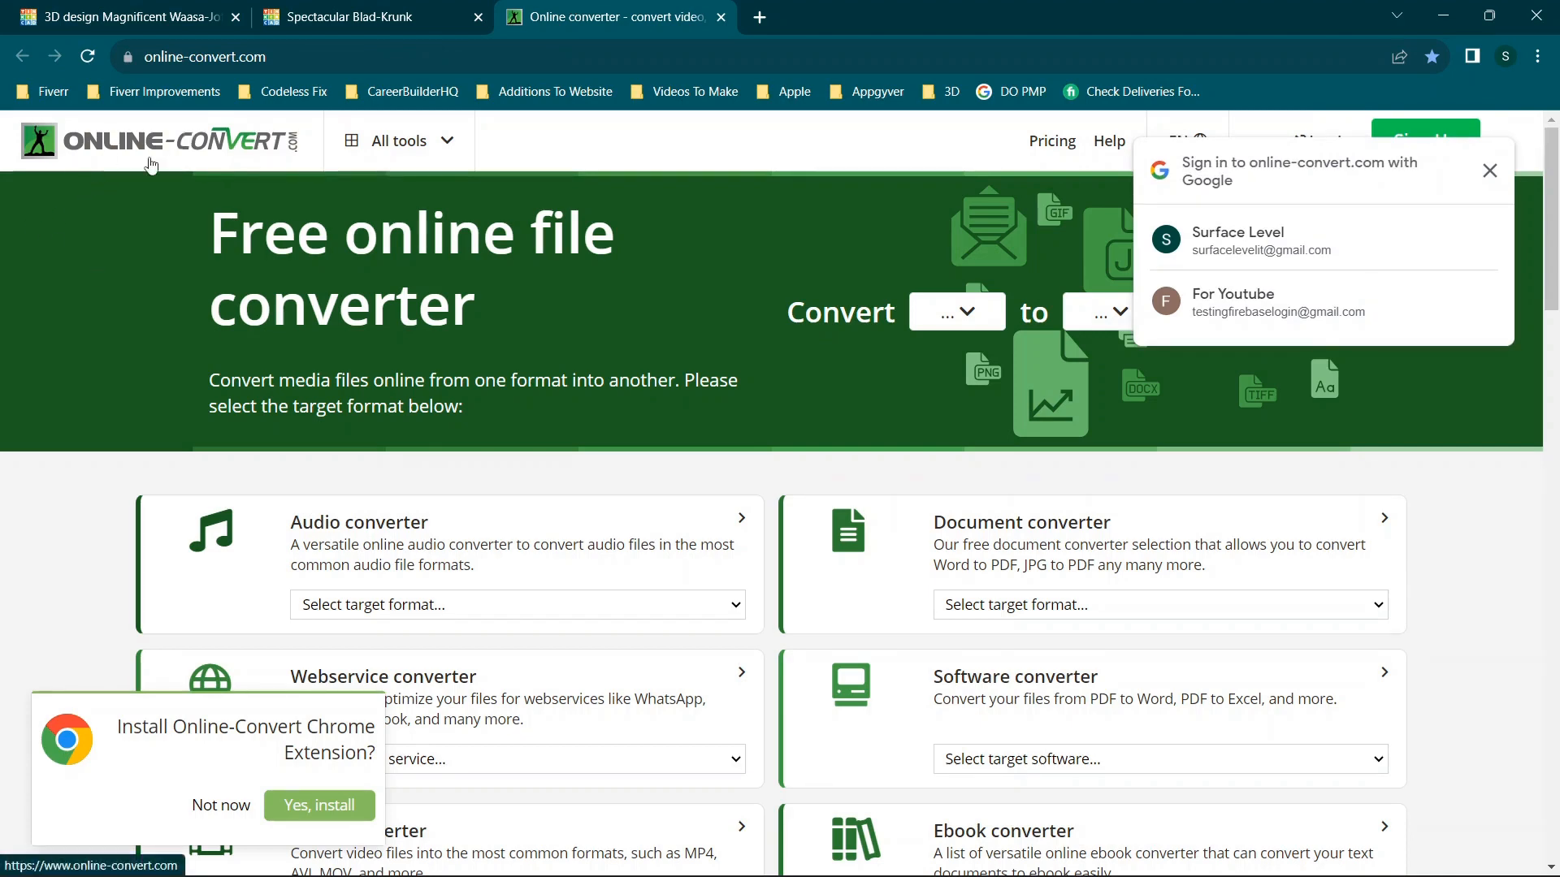
{"action": "left_click", "coordinate": [99, 13]}
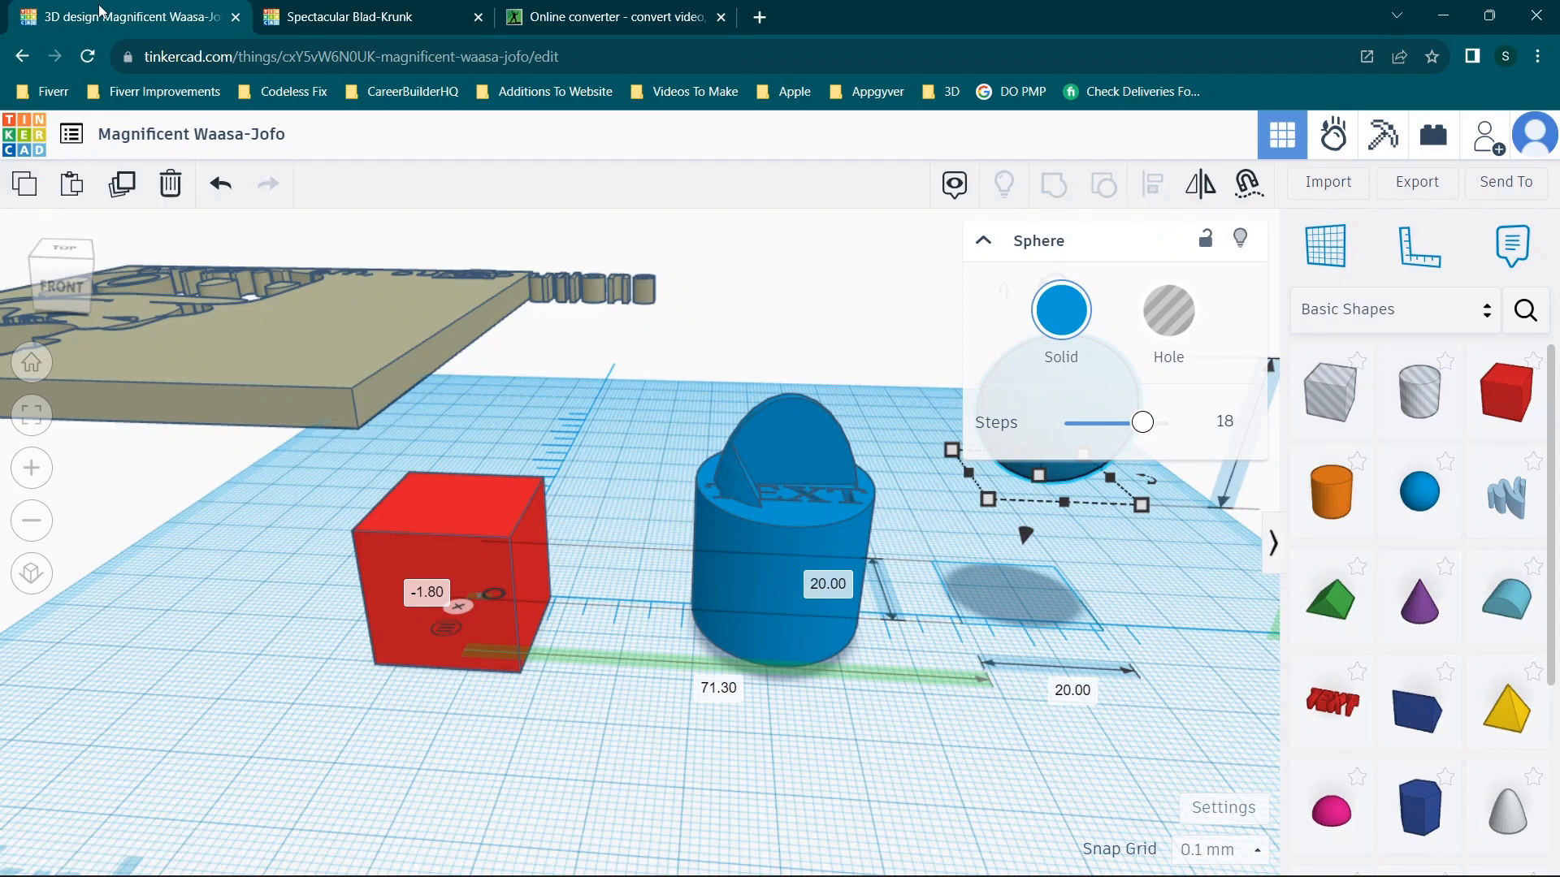
Move the imported logo plate onto the workplane around the box and combined shape, and inspect it from different angles.
{"action": "right_click_drag", "start_coordinate": [549, 416], "coordinate": [569, 477]}
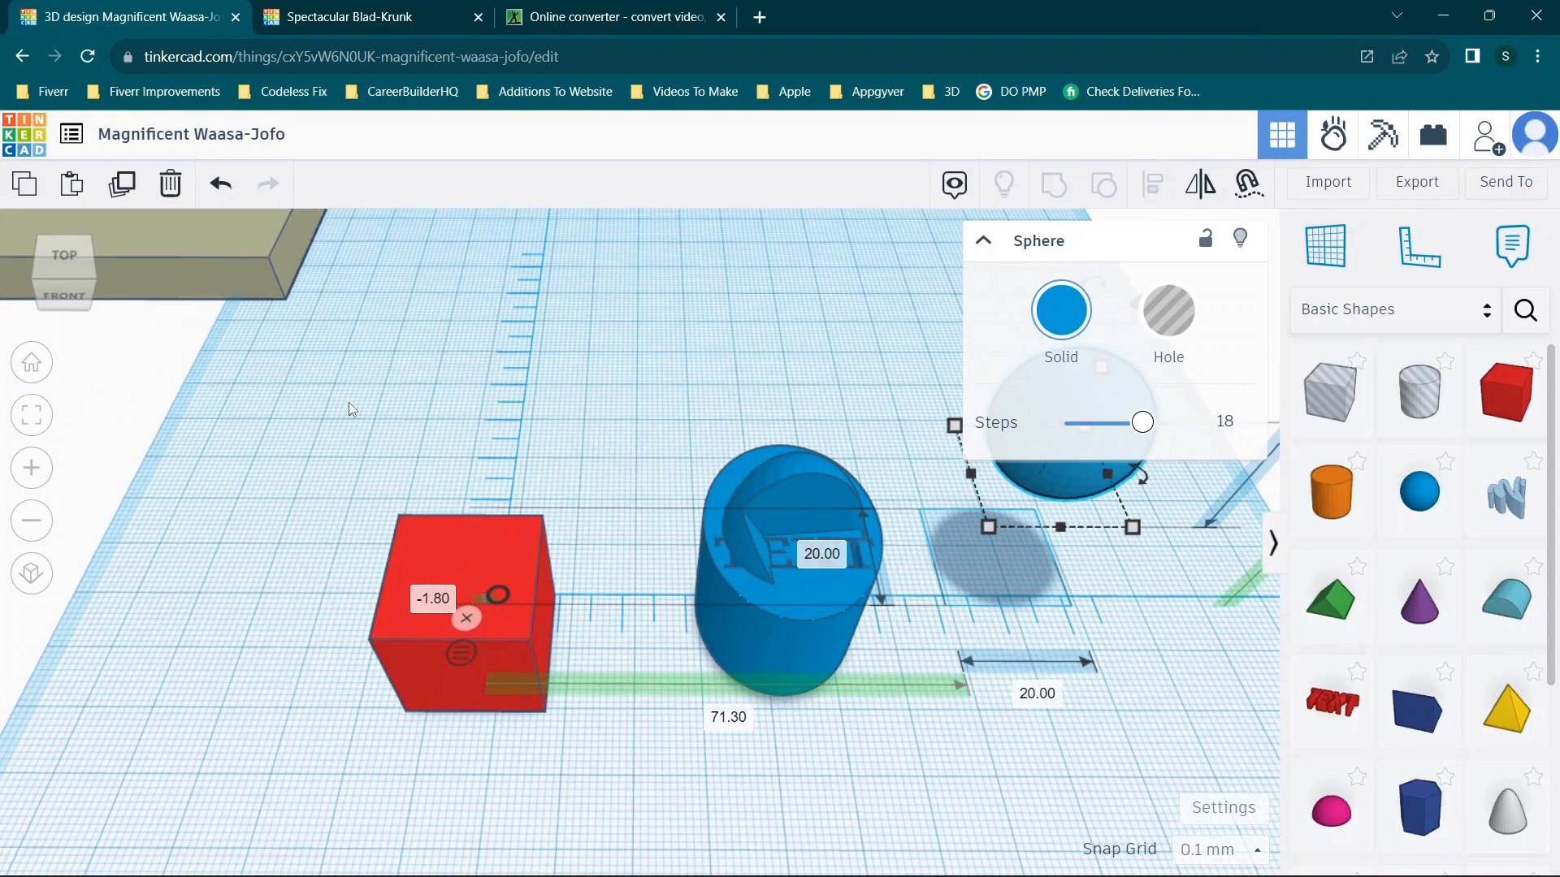
{"action": "left_click", "coordinate": [354, 396]}
{"action": "left_click_drag", "start_coordinate": [231, 257], "coordinate": [668, 501]}
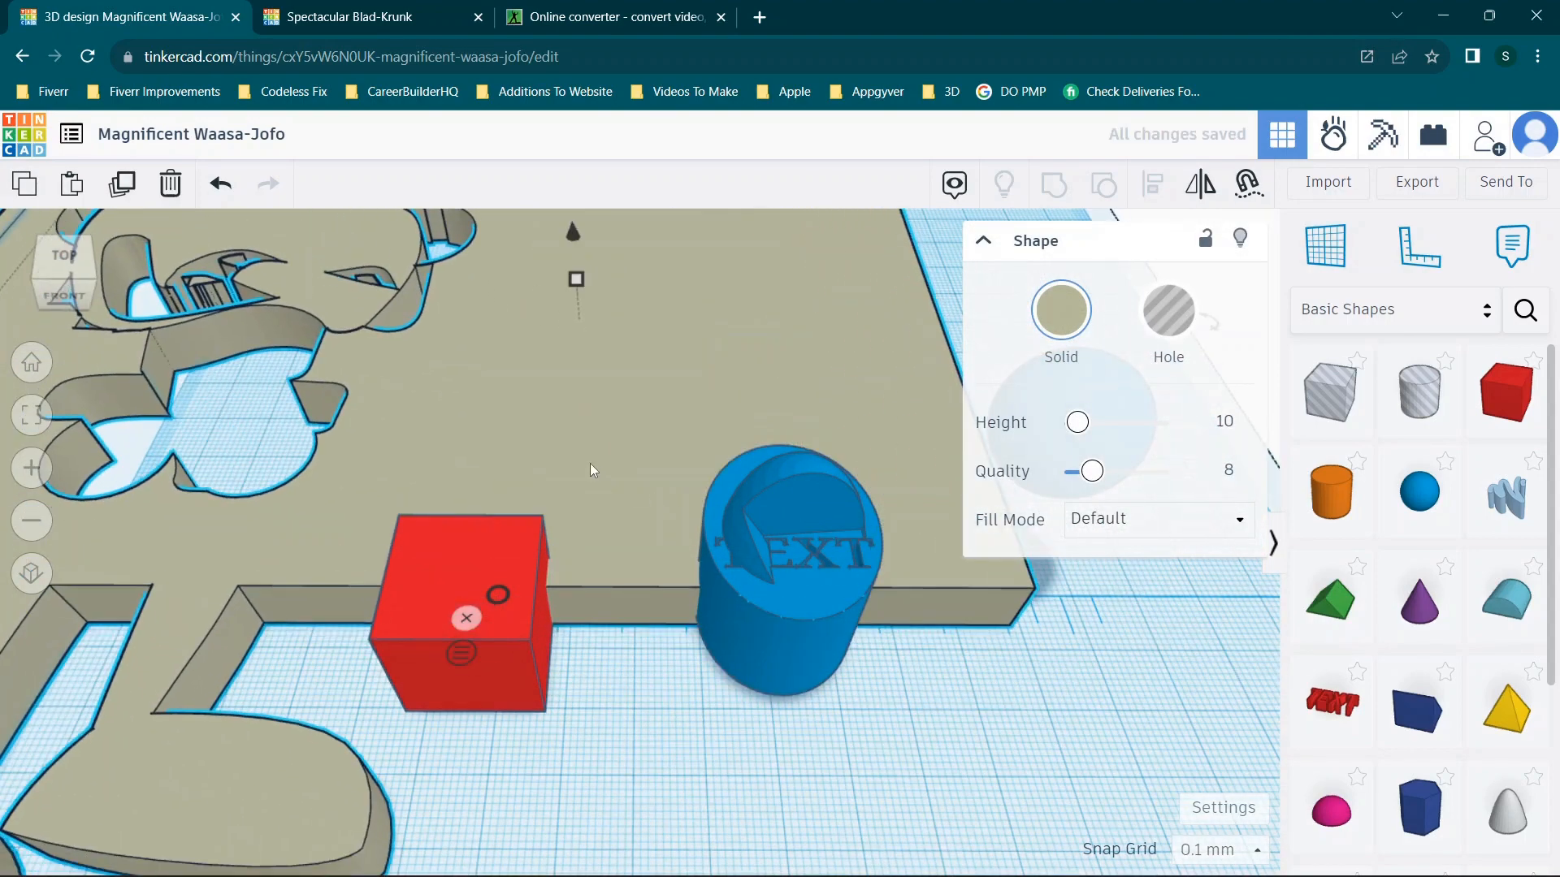
{"action": "scroll", "coordinate": [590, 463], "scroll_direction": "down", "scroll_amount": 5}
{"action": "right_click_drag", "start_coordinate": [681, 325], "coordinate": [626, 252]}
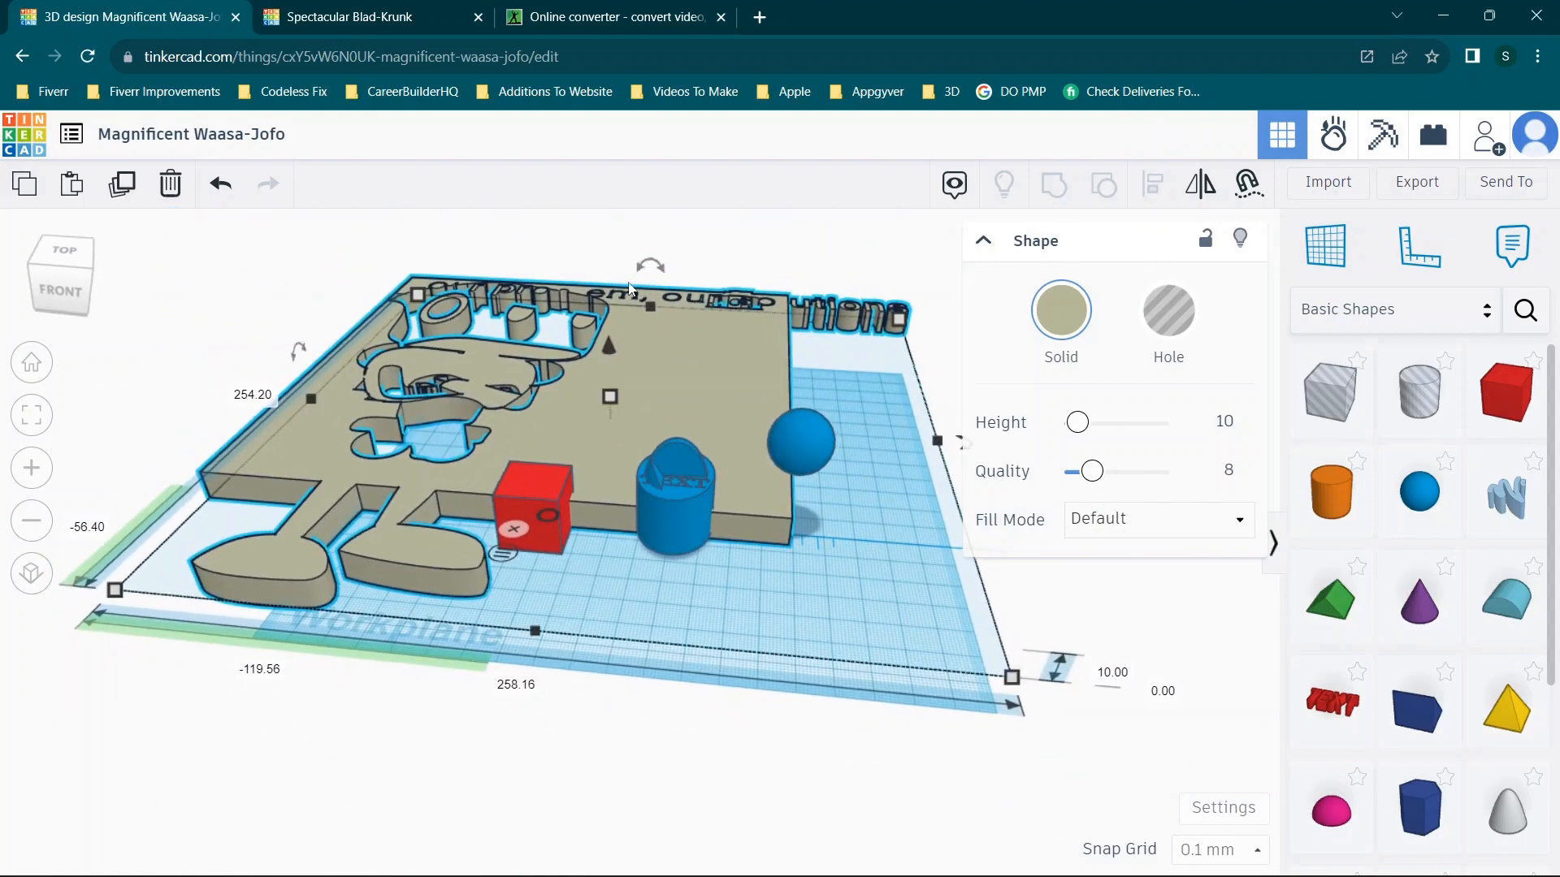
{"action": "right_click_drag", "start_coordinate": [637, 356], "coordinate": [657, 314]}
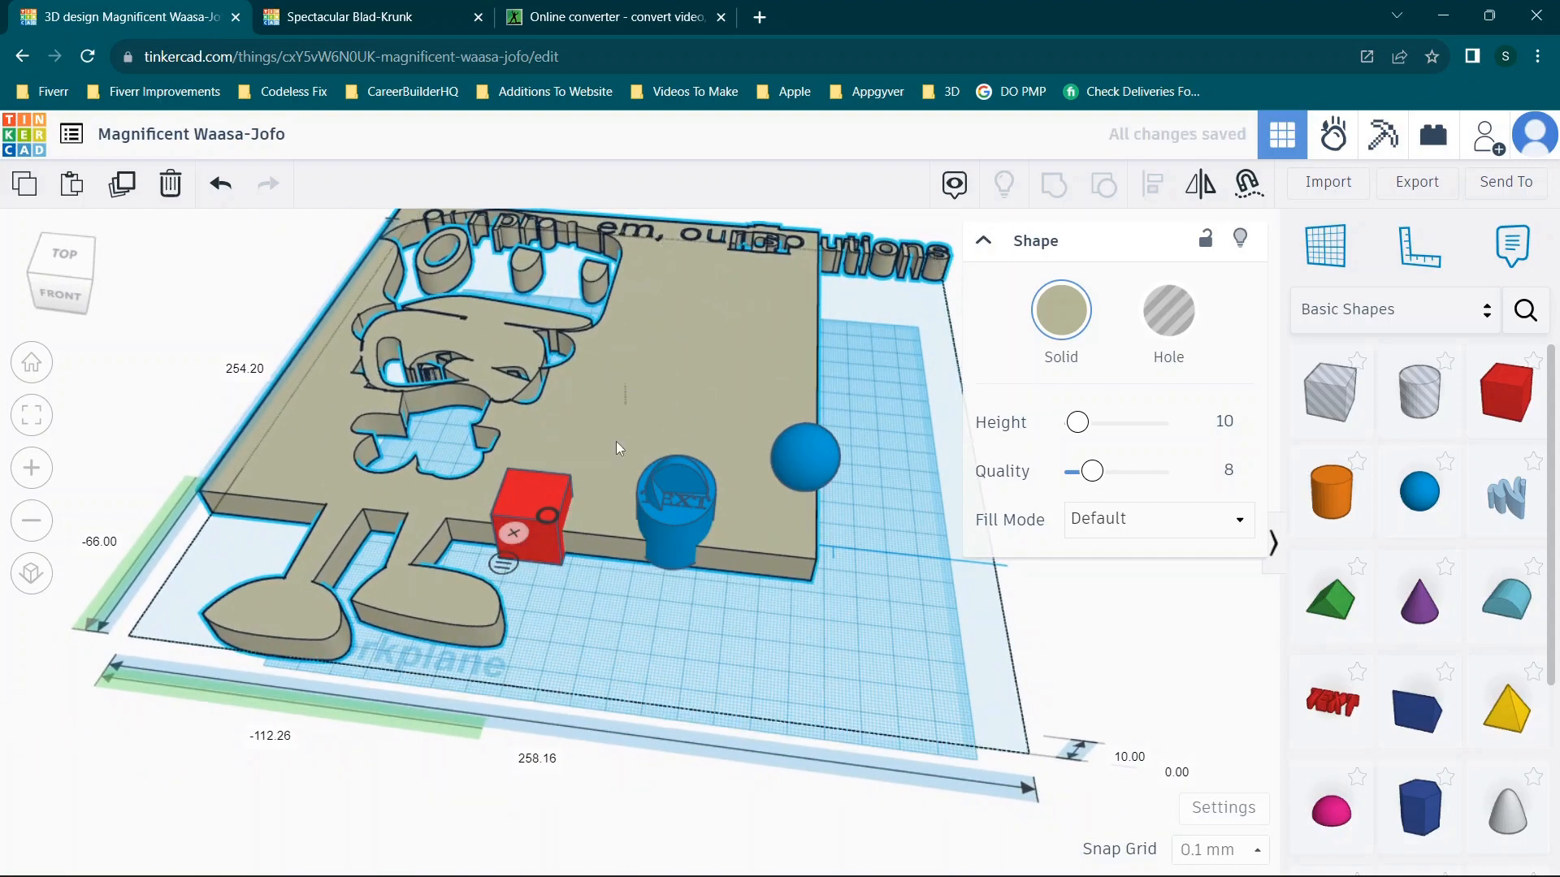
{"action": "left_click_drag", "start_coordinate": [615, 441], "coordinate": [512, 418]}
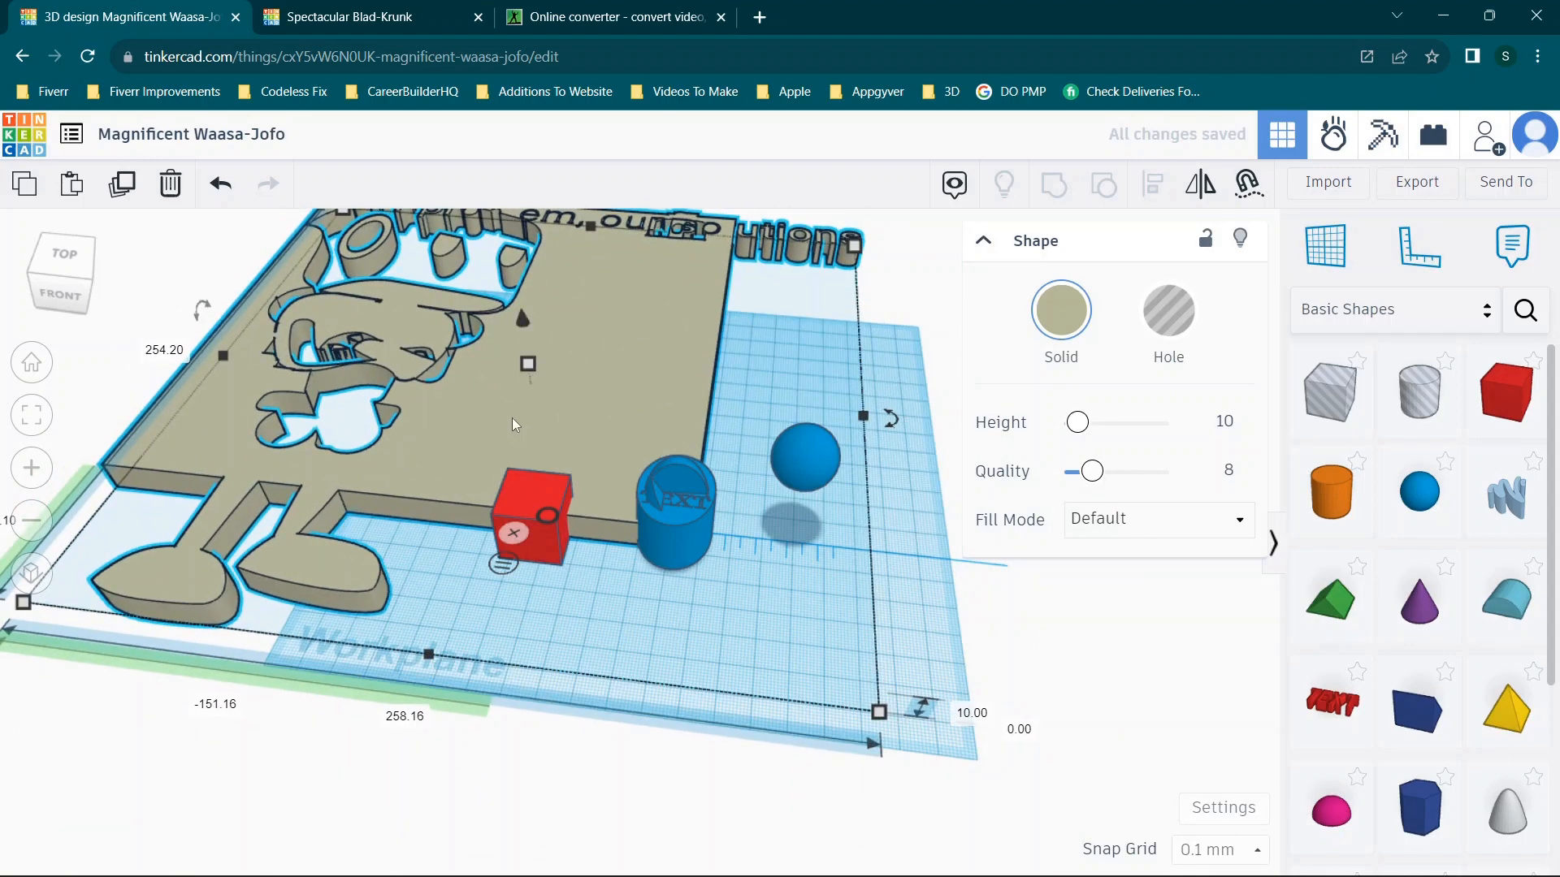
Delete the imported logo plate and check which file formats the shape import supports.
{"action": "key", "text": "Delete"}
{"action": "left_click", "coordinate": [1320, 183]}
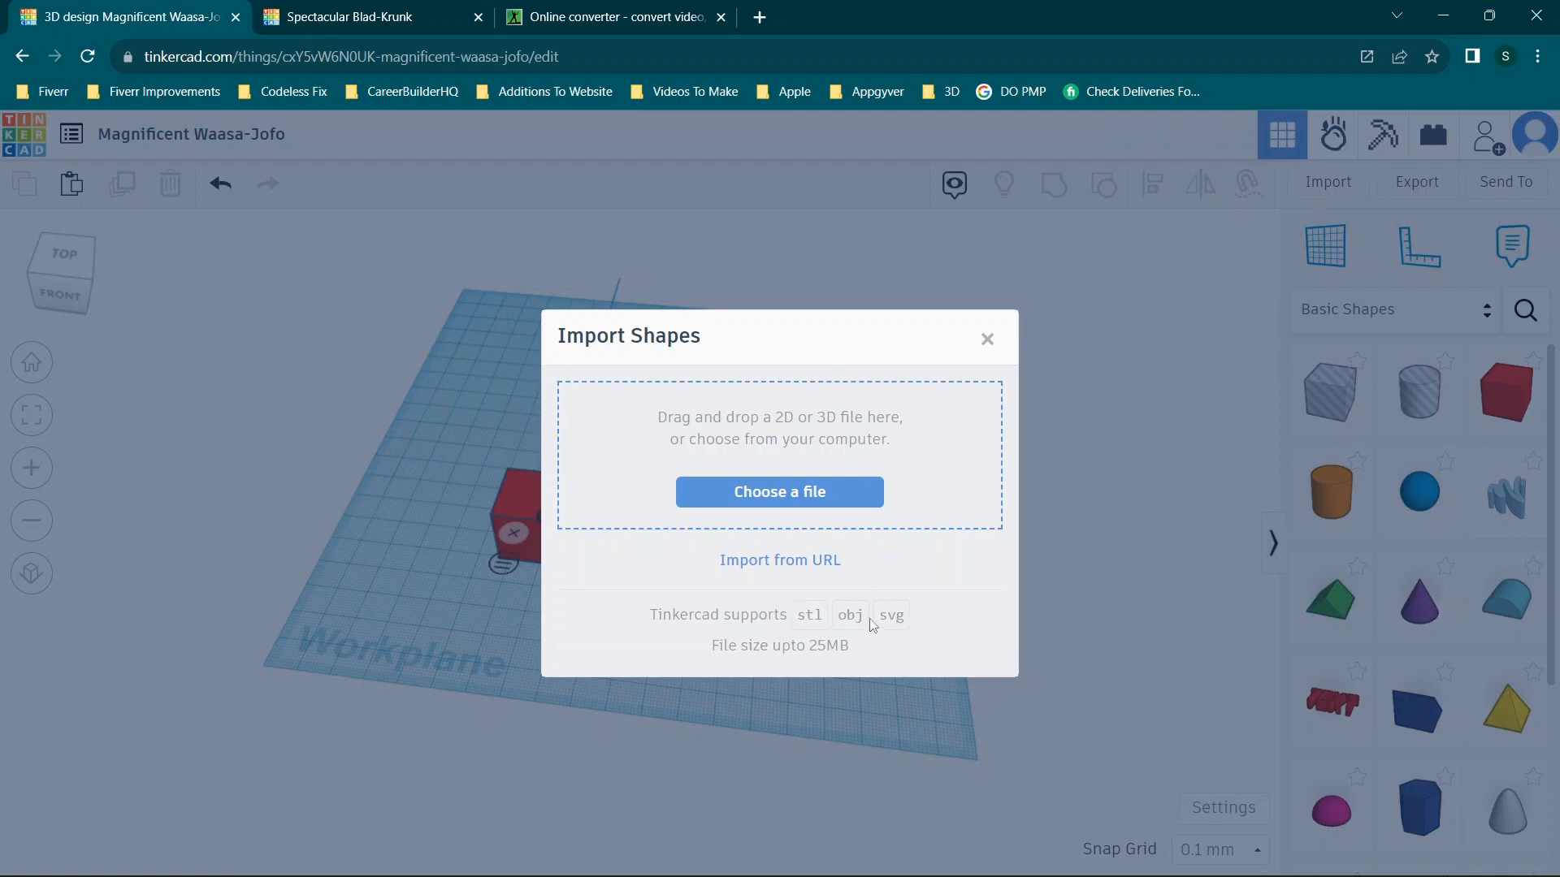
{"action": "left_click", "coordinate": [987, 341]}
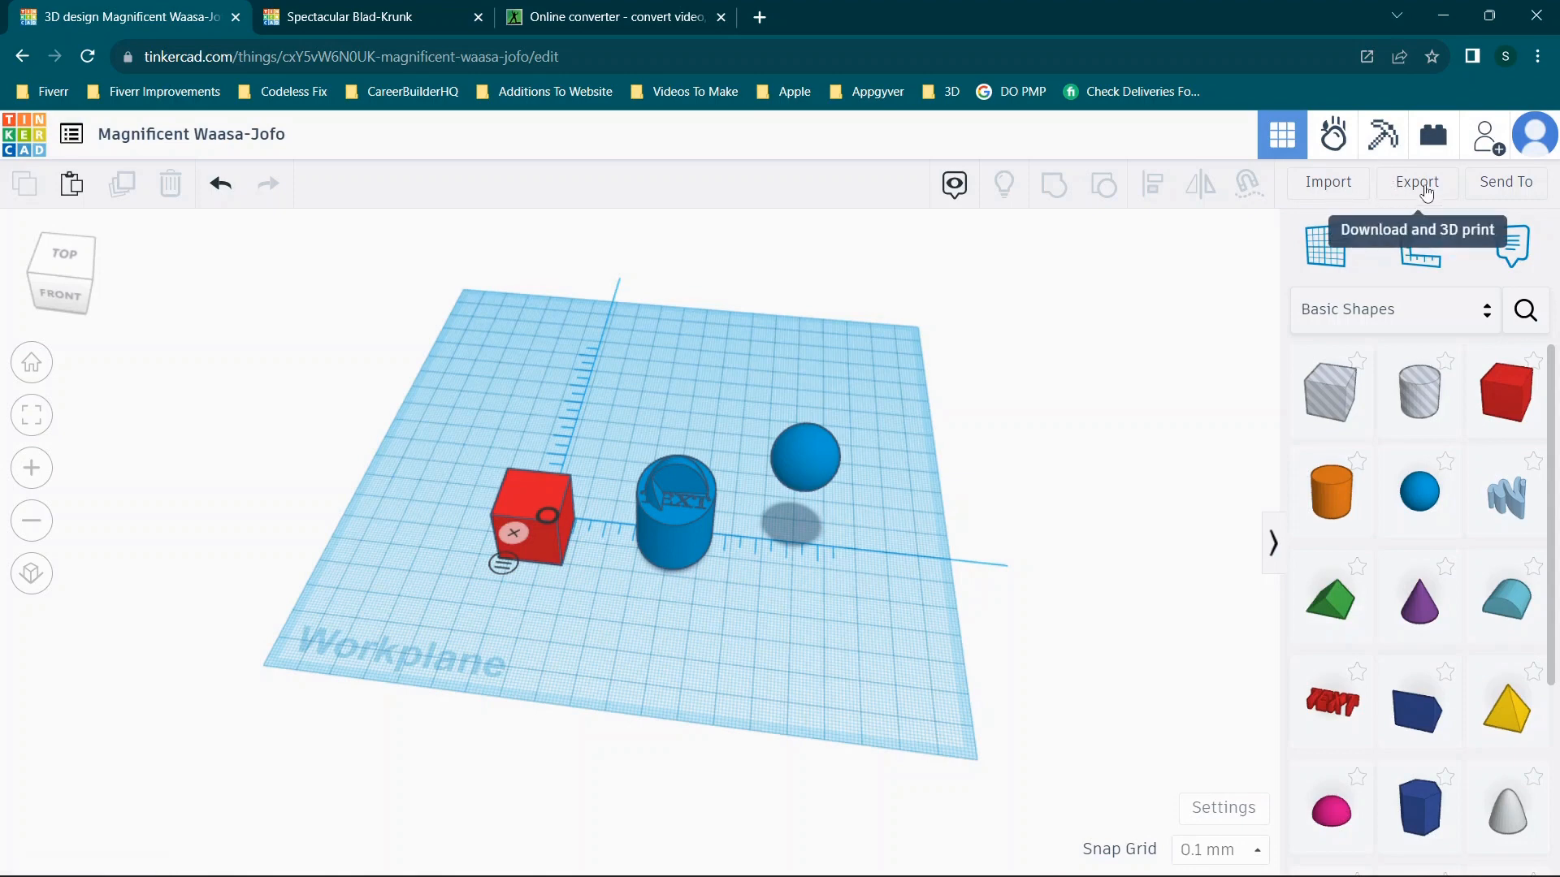
View the Spectacular Blad-Krunk design page, then open Stunning Kup-Crift from the dashboard in a new tab and examine its preview.
{"action": "left_click", "coordinate": [340, 8]}
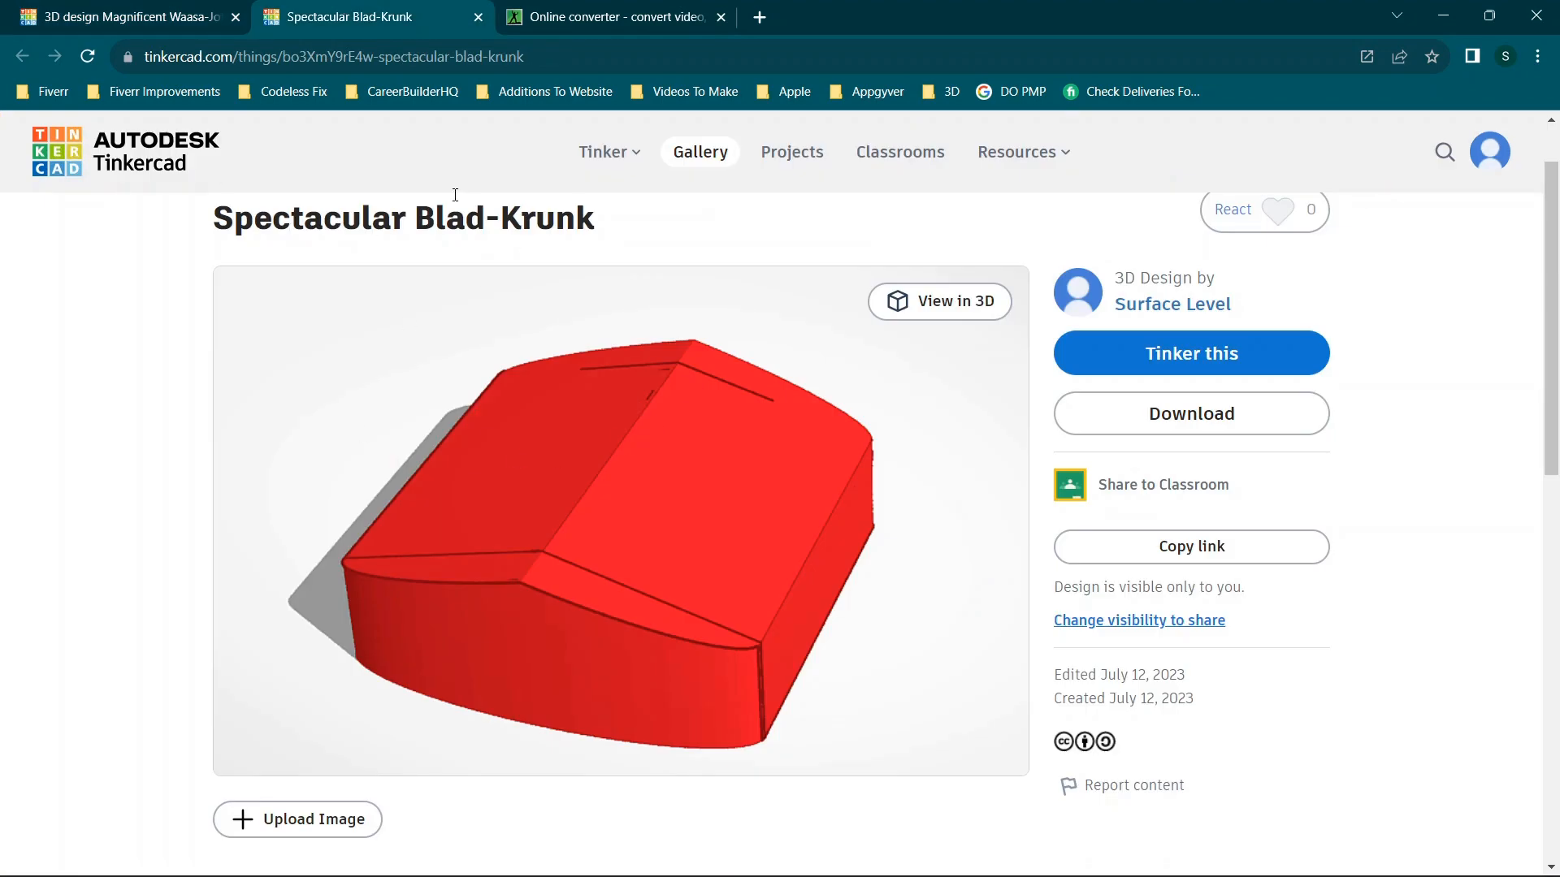
{"action": "right_click", "coordinate": [88, 160]}
{"action": "left_click", "coordinate": [161, 174]}
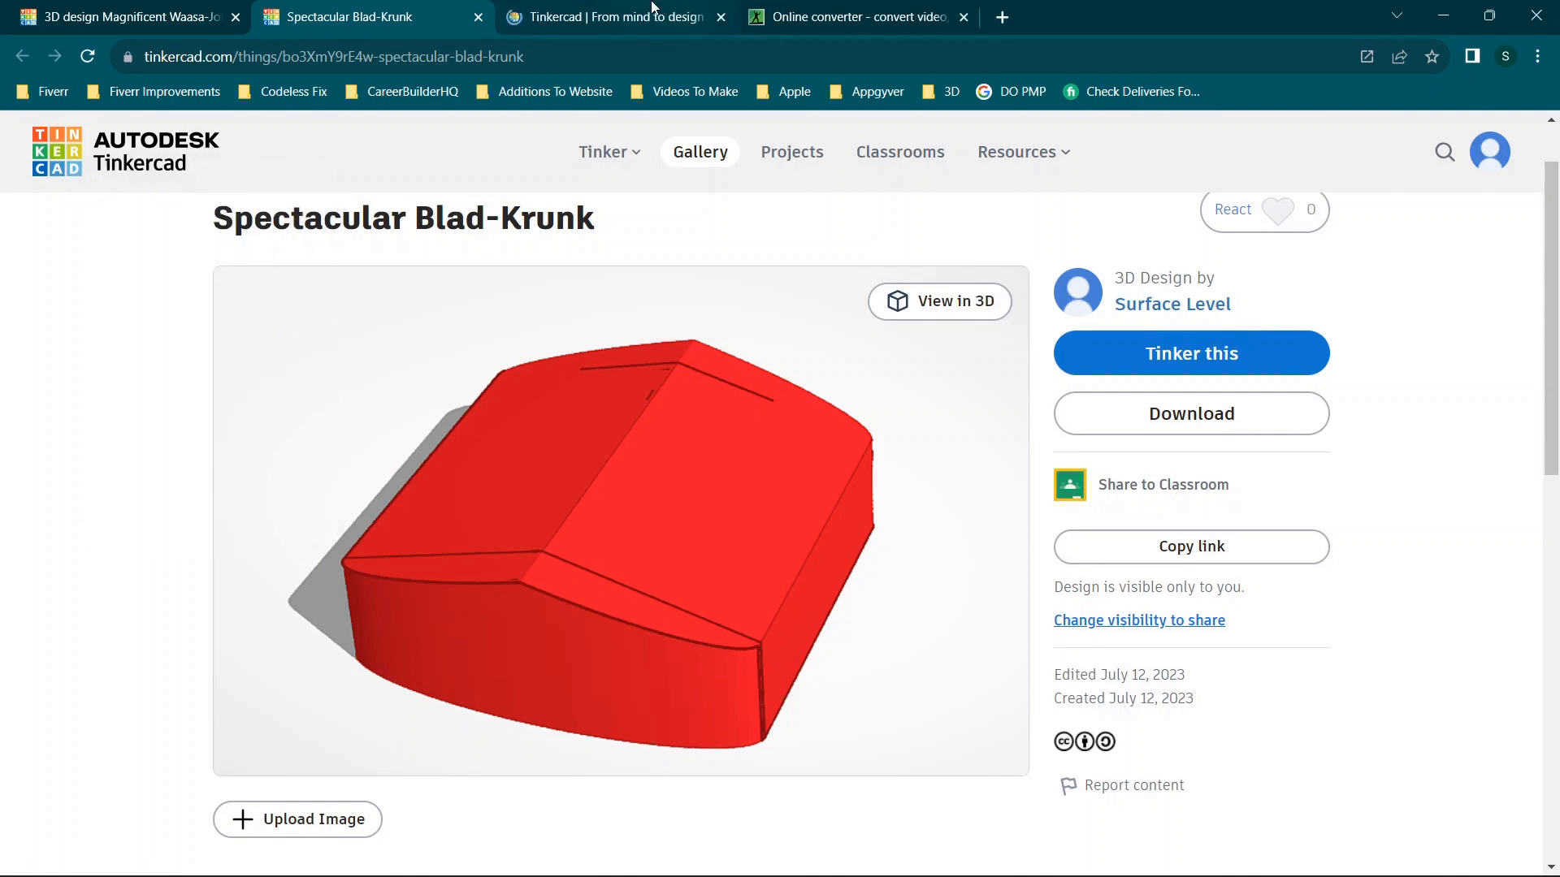
{"action": "left_click", "coordinate": [634, 12]}
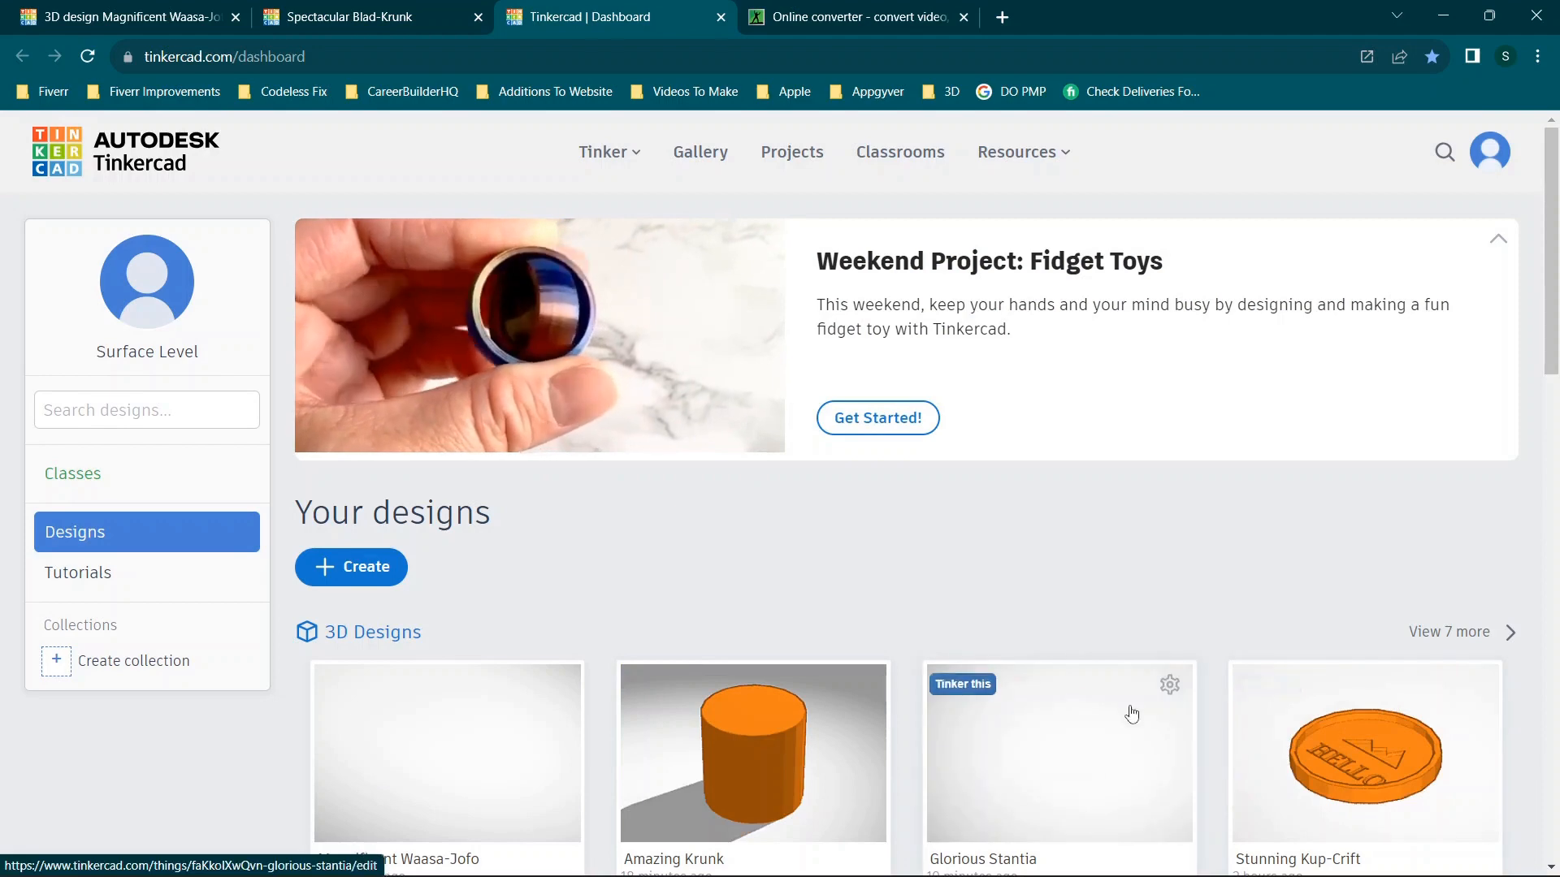
{"action": "right_click", "coordinate": [1367, 731]}
{"action": "left_click", "coordinate": [1231, 554]}
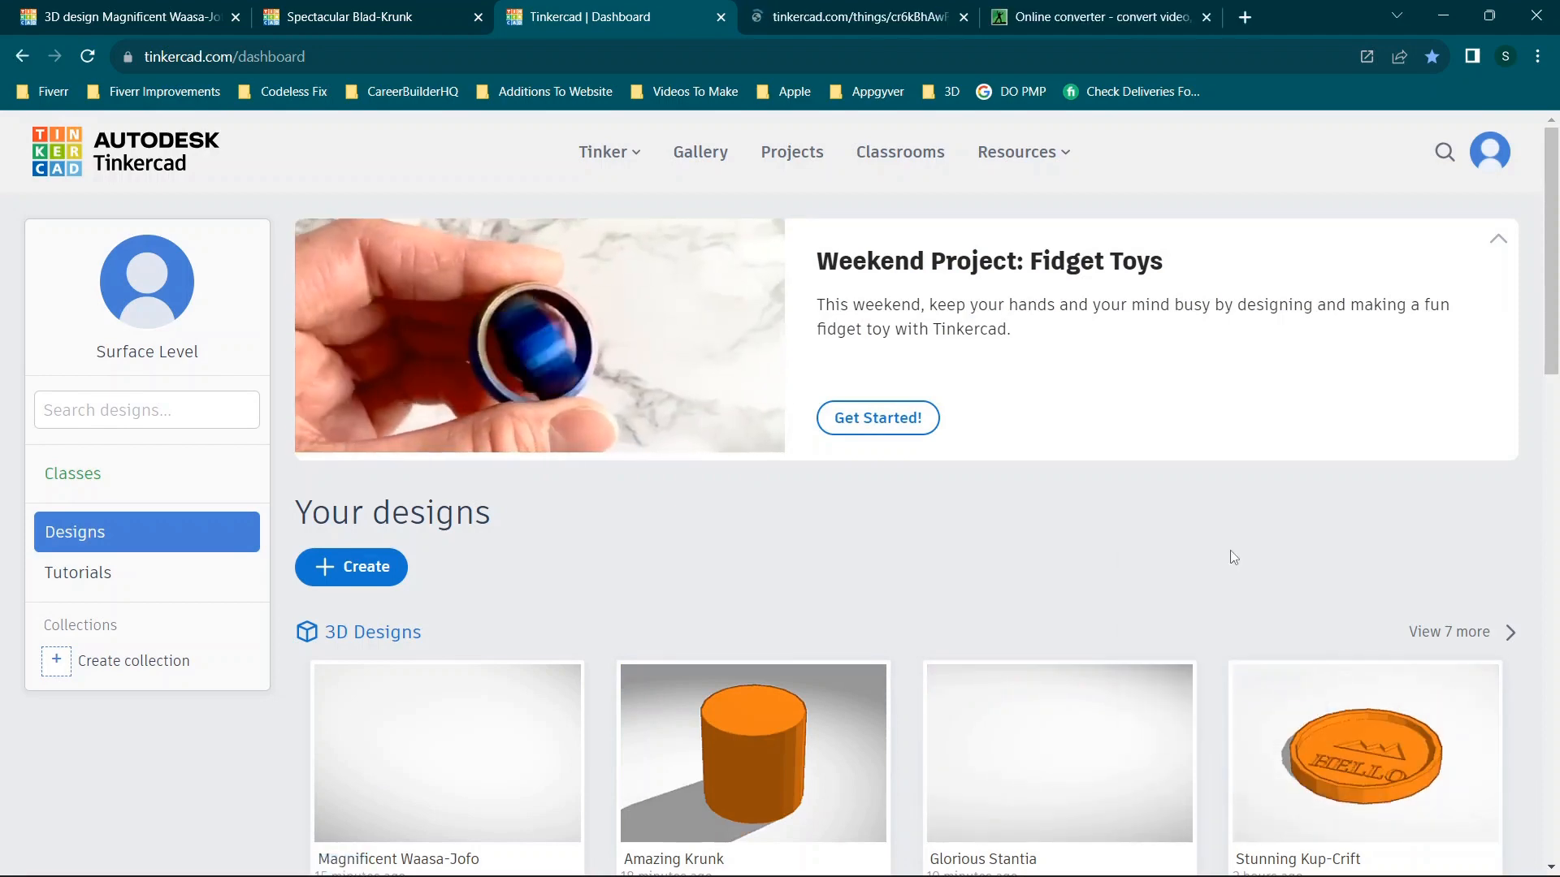
{"action": "left_click", "coordinate": [804, 16]}
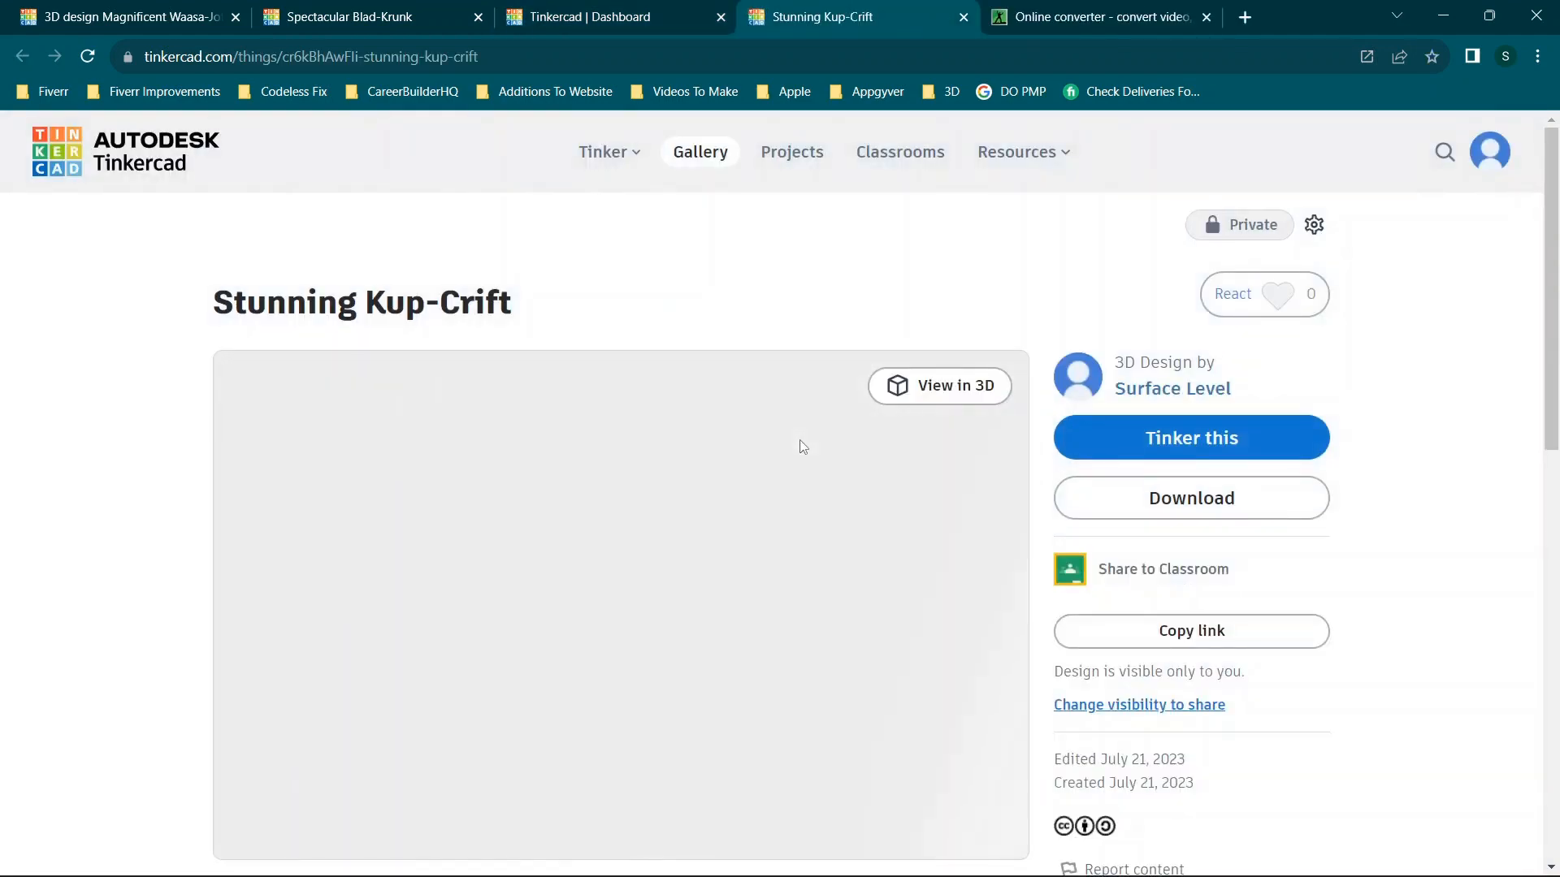
{"action": "scroll", "coordinate": [542, 403], "scroll_direction": "down", "scroll_amount": 1}
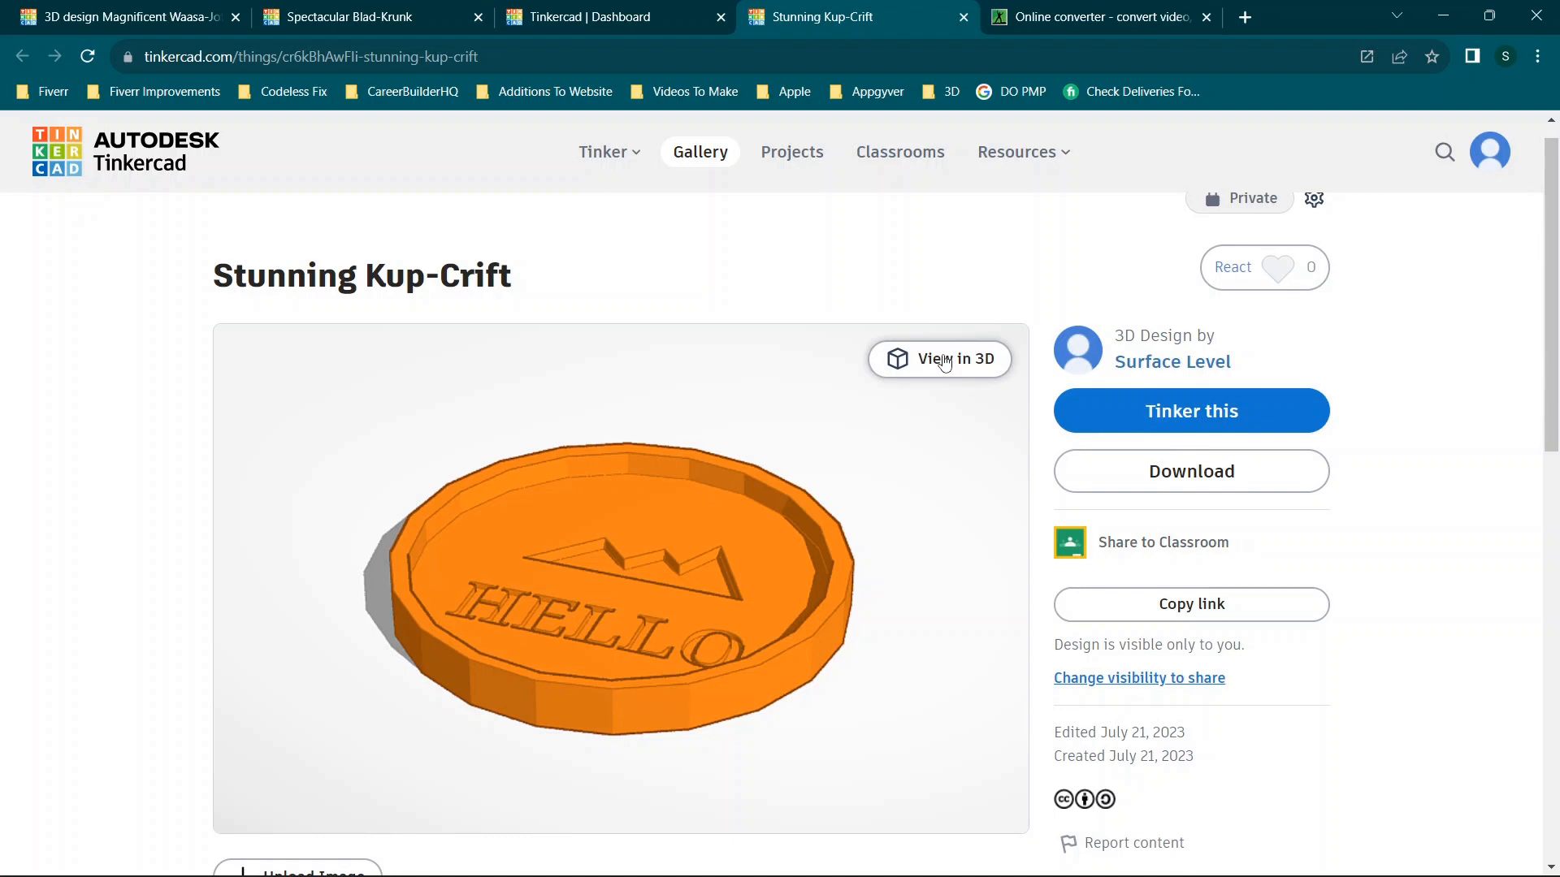
{"action": "scroll", "coordinate": [935, 357], "scroll_direction": "up", "scroll_amount": 1}
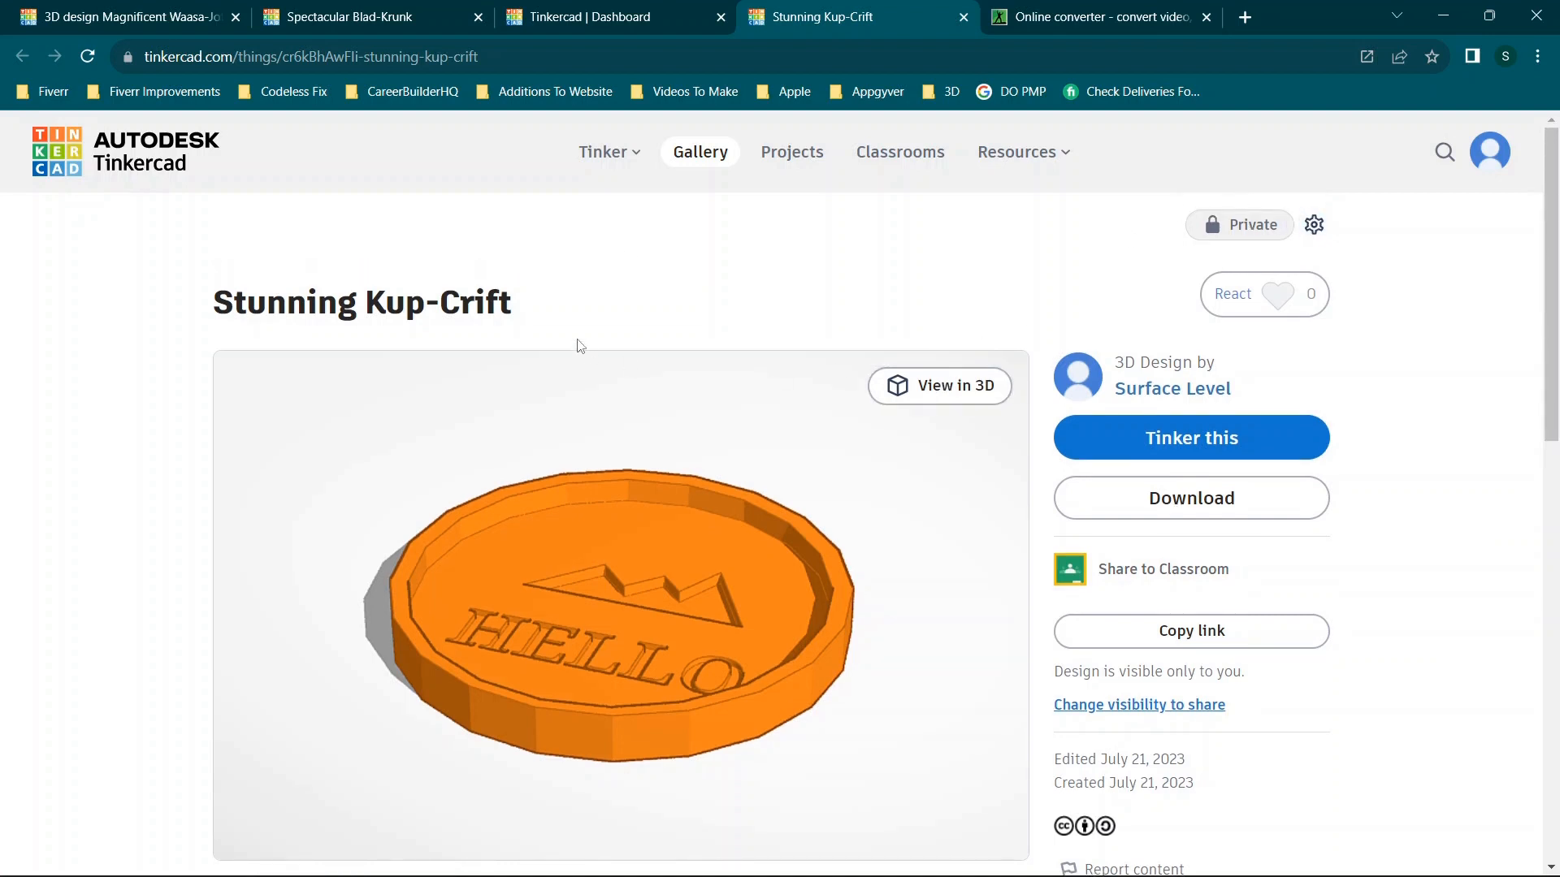
Return to the Magnificent Waasa-Jofo design and close all the other browser tabs.
{"action": "left_click", "coordinate": [651, 12]}
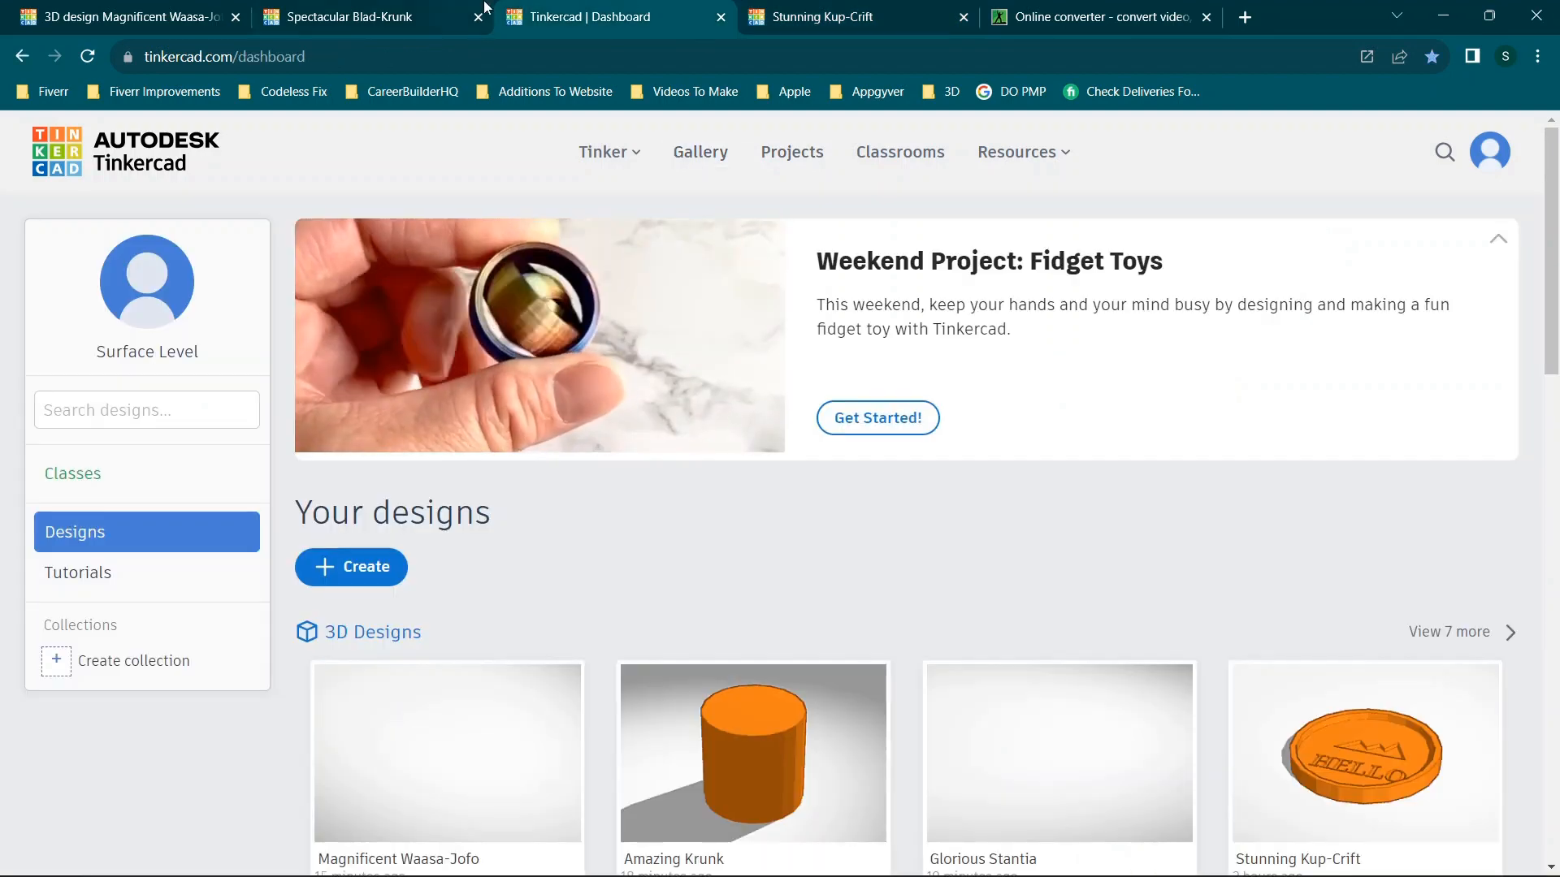
{"action": "left_click", "coordinate": [325, 11]}
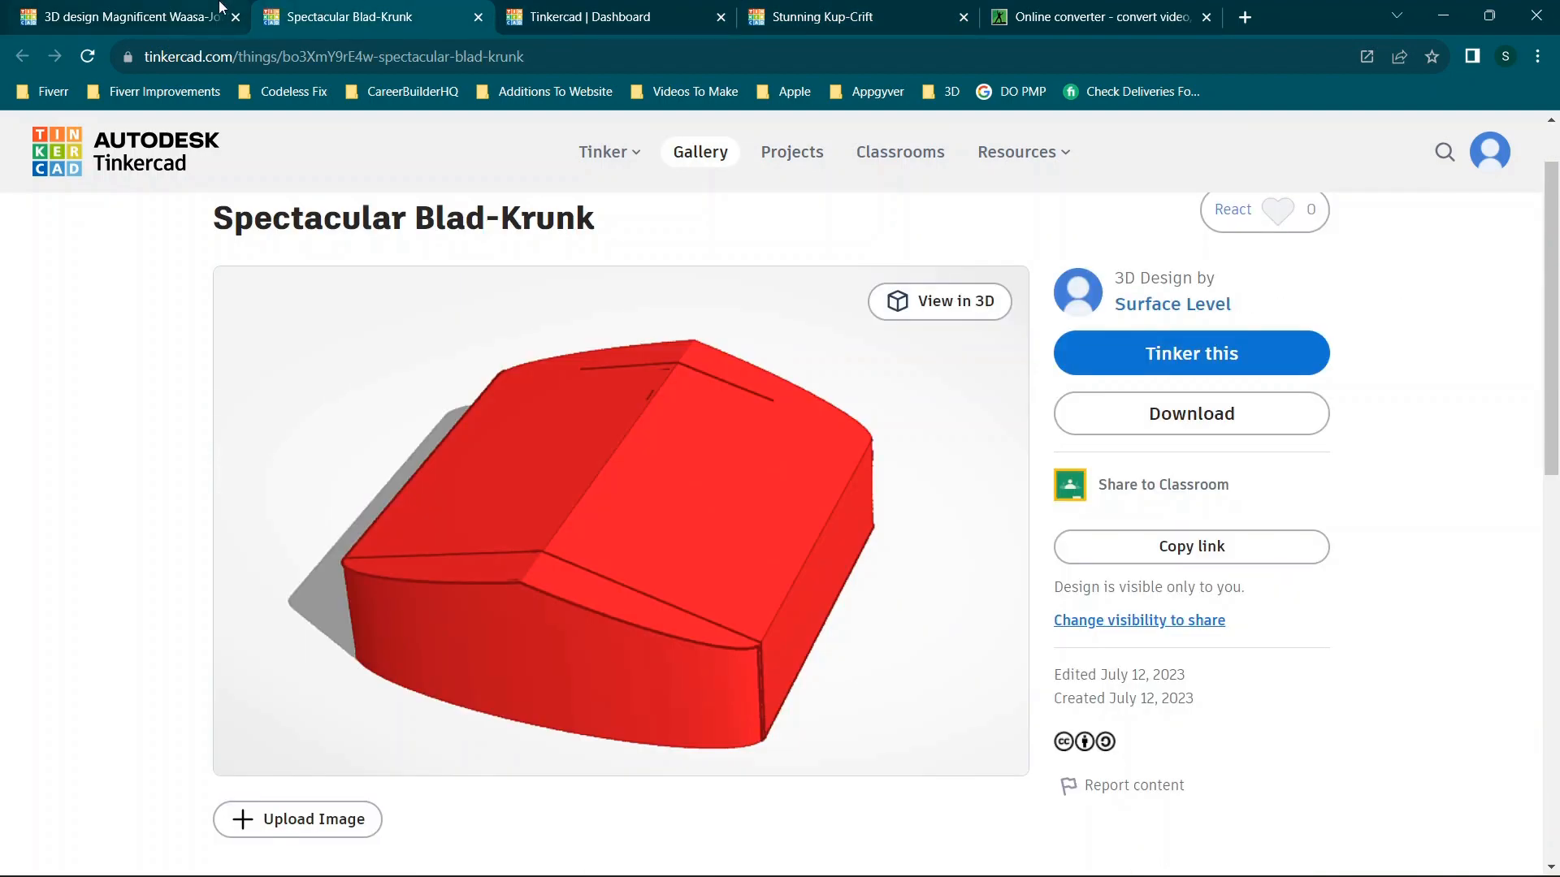
{"action": "left_click", "coordinate": [221, 11]}
{"action": "left_click", "coordinate": [477, 16]}
{"action": "left_click", "coordinate": [478, 16]}
{"action": "left_click", "coordinate": [498, 17]}
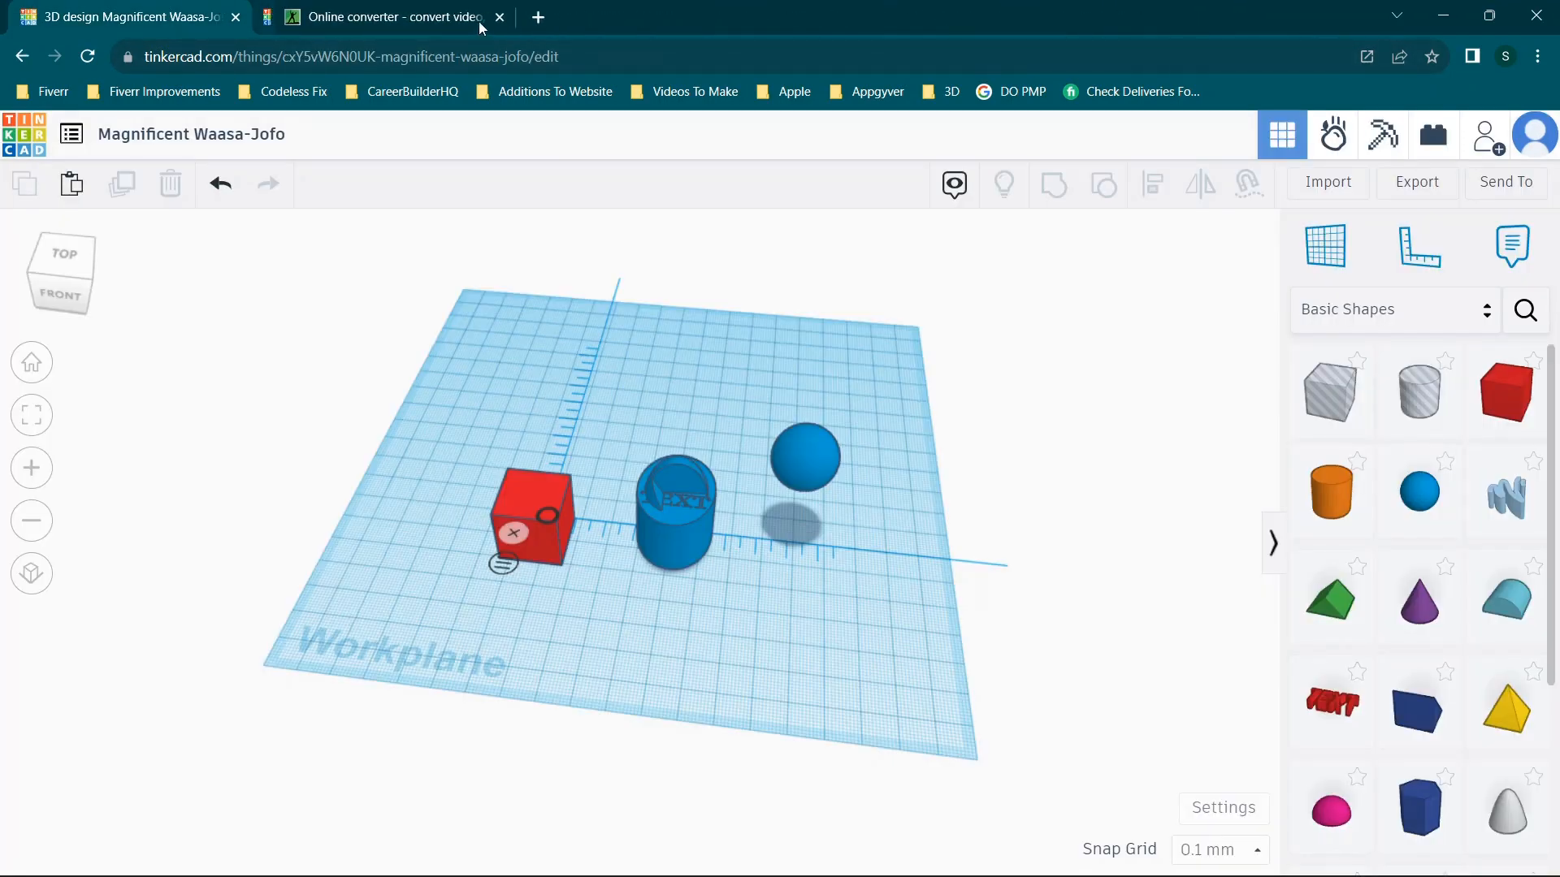
{"action": "left_click", "coordinate": [484, 16]}
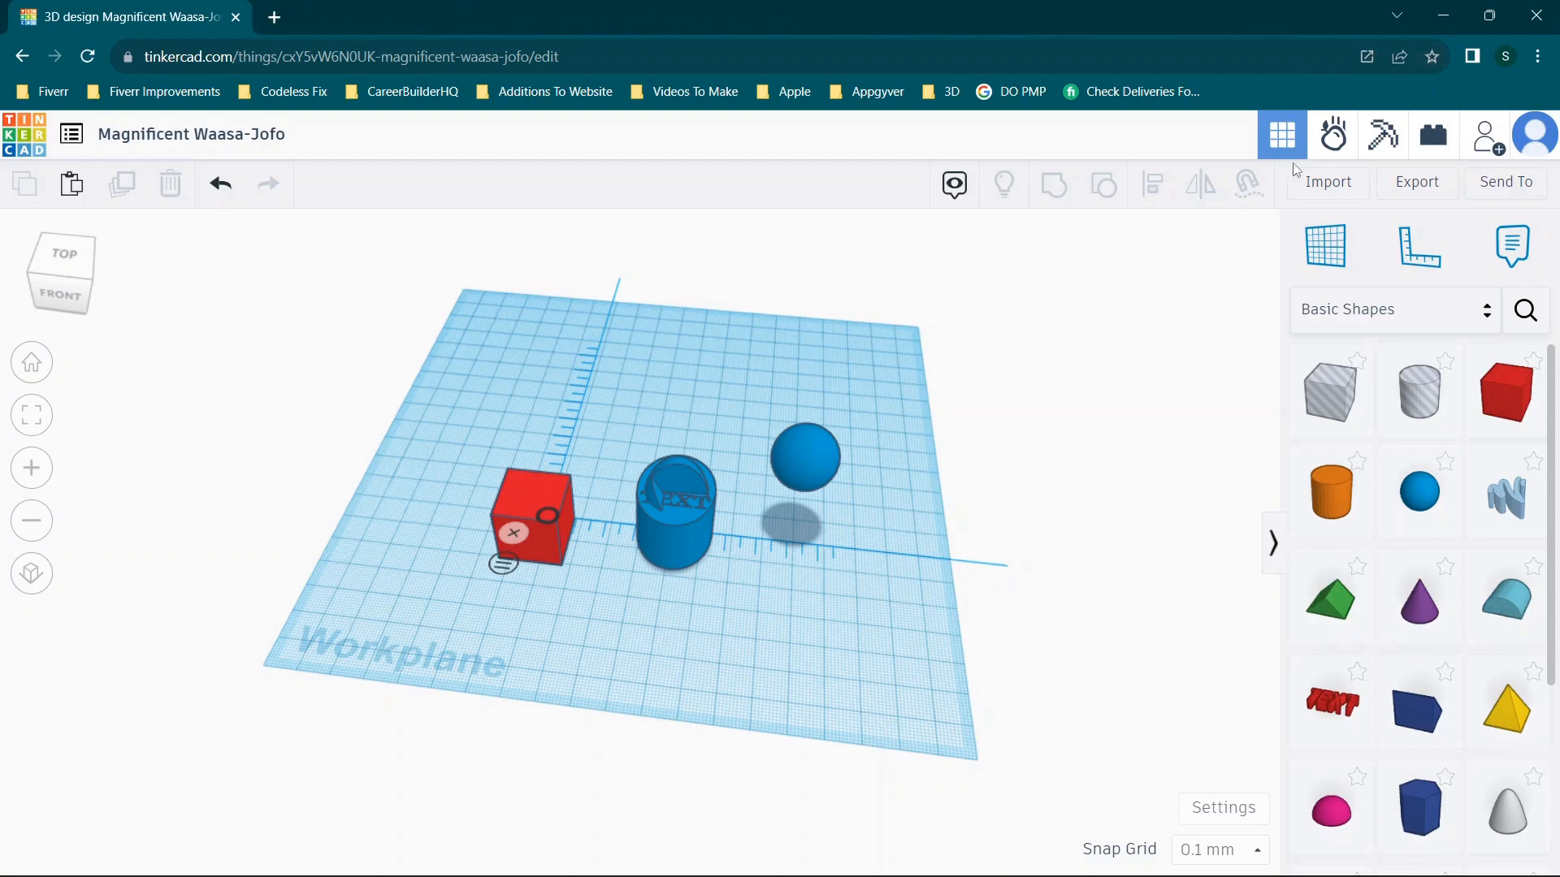
Export everything in the design as an STL file for 3D printing and close the browser.
{"action": "left_click", "coordinate": [1430, 183]}
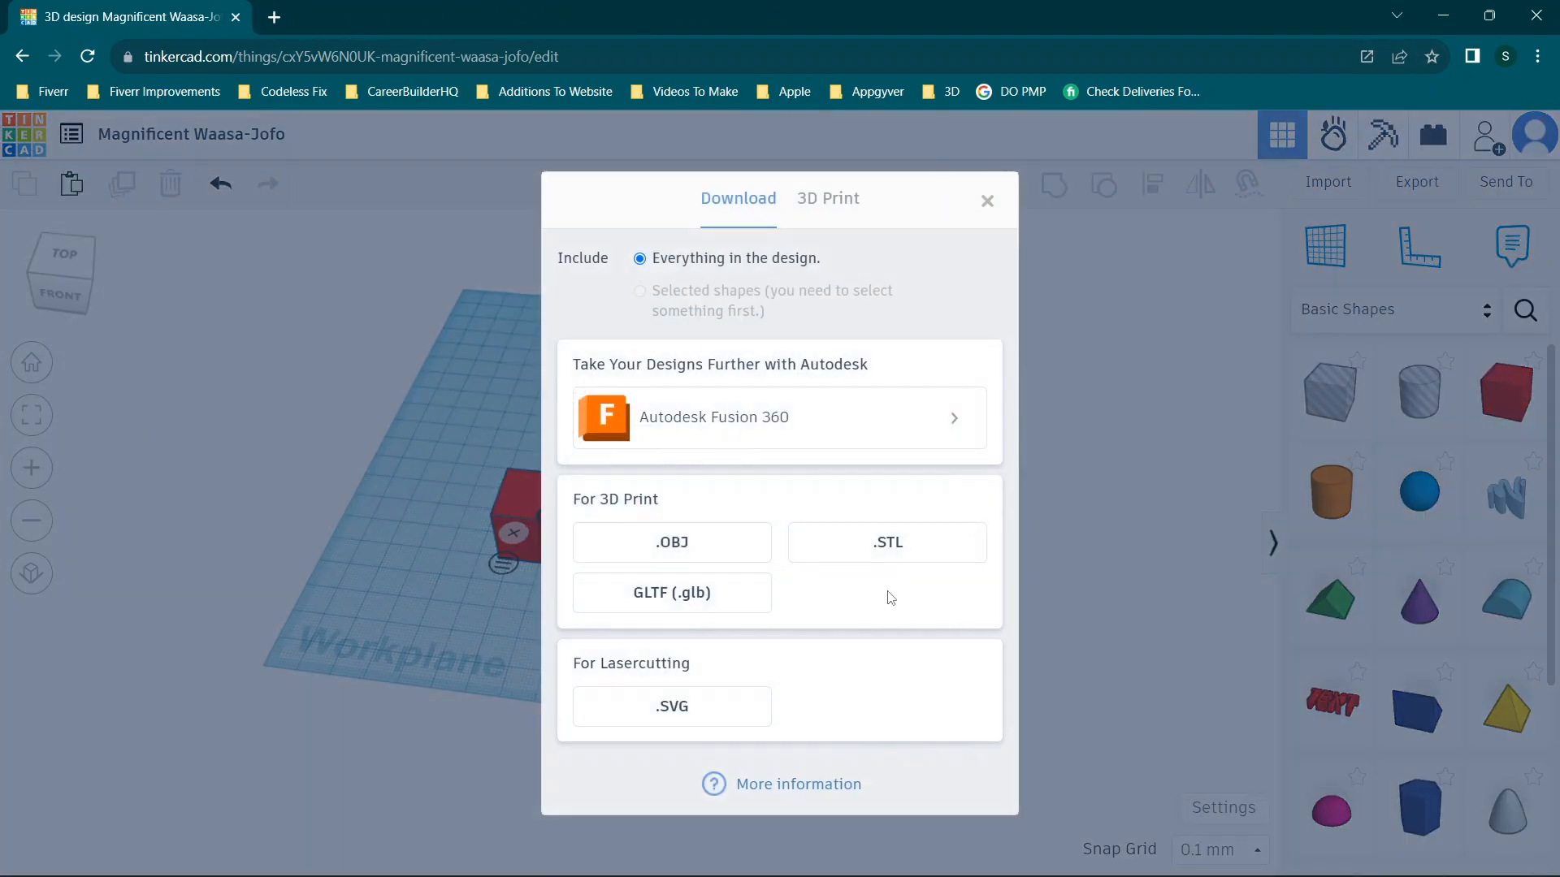
{"action": "left_click", "coordinate": [888, 550]}
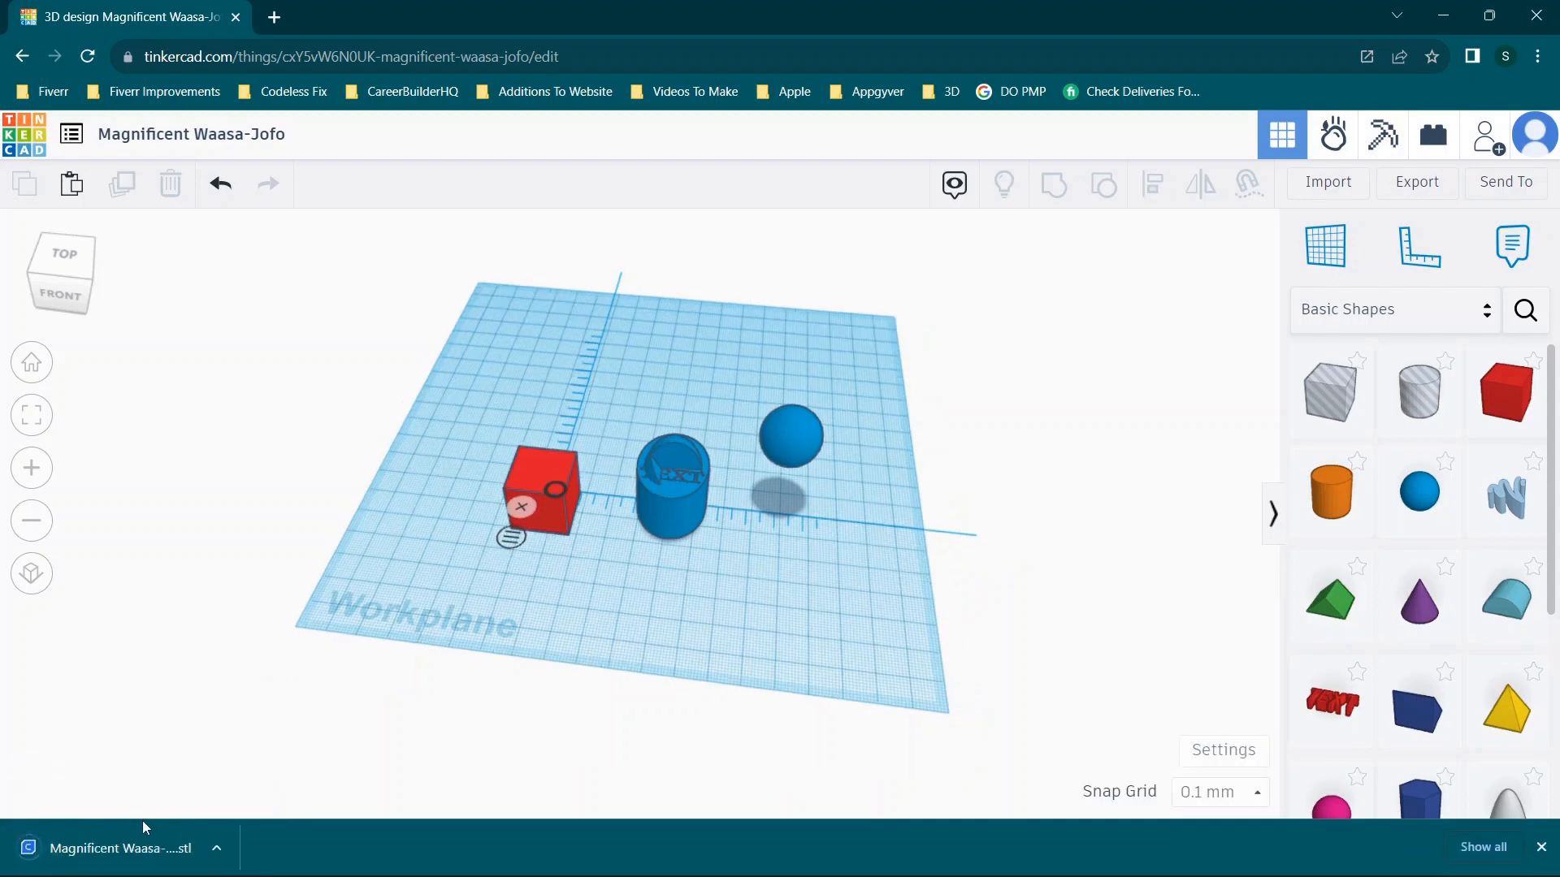
{"action": "left_click", "coordinate": [1535, 14]}
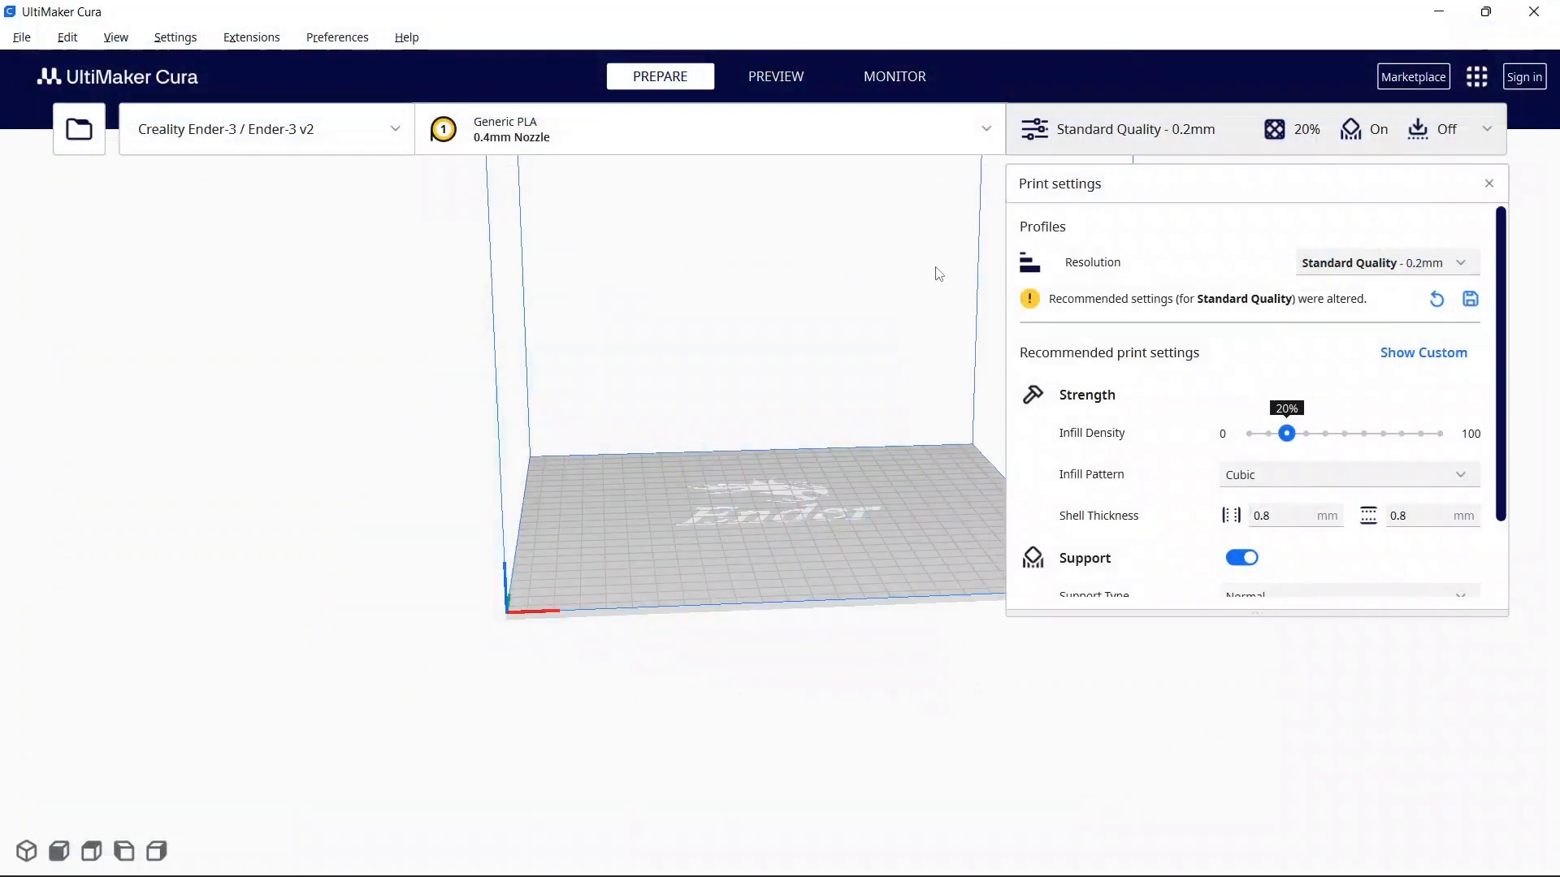
Open the Magnificent Waasa-Jofo model file from the Downloads folder onto the build plate.
{"action": "left_click", "coordinate": [22, 39]}
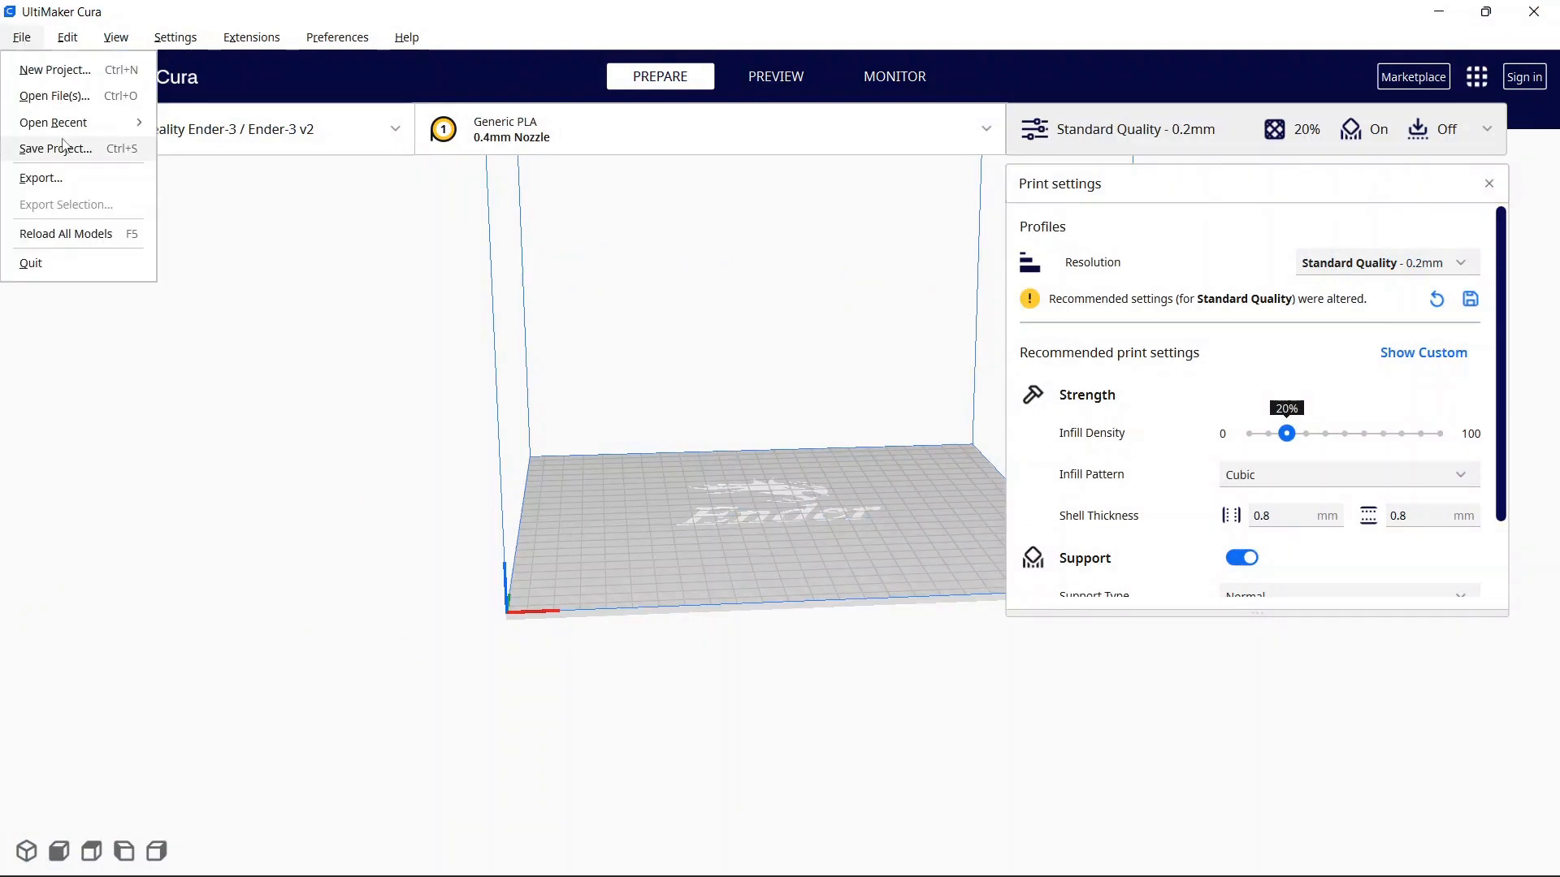
{"action": "left_click", "coordinate": [55, 96]}
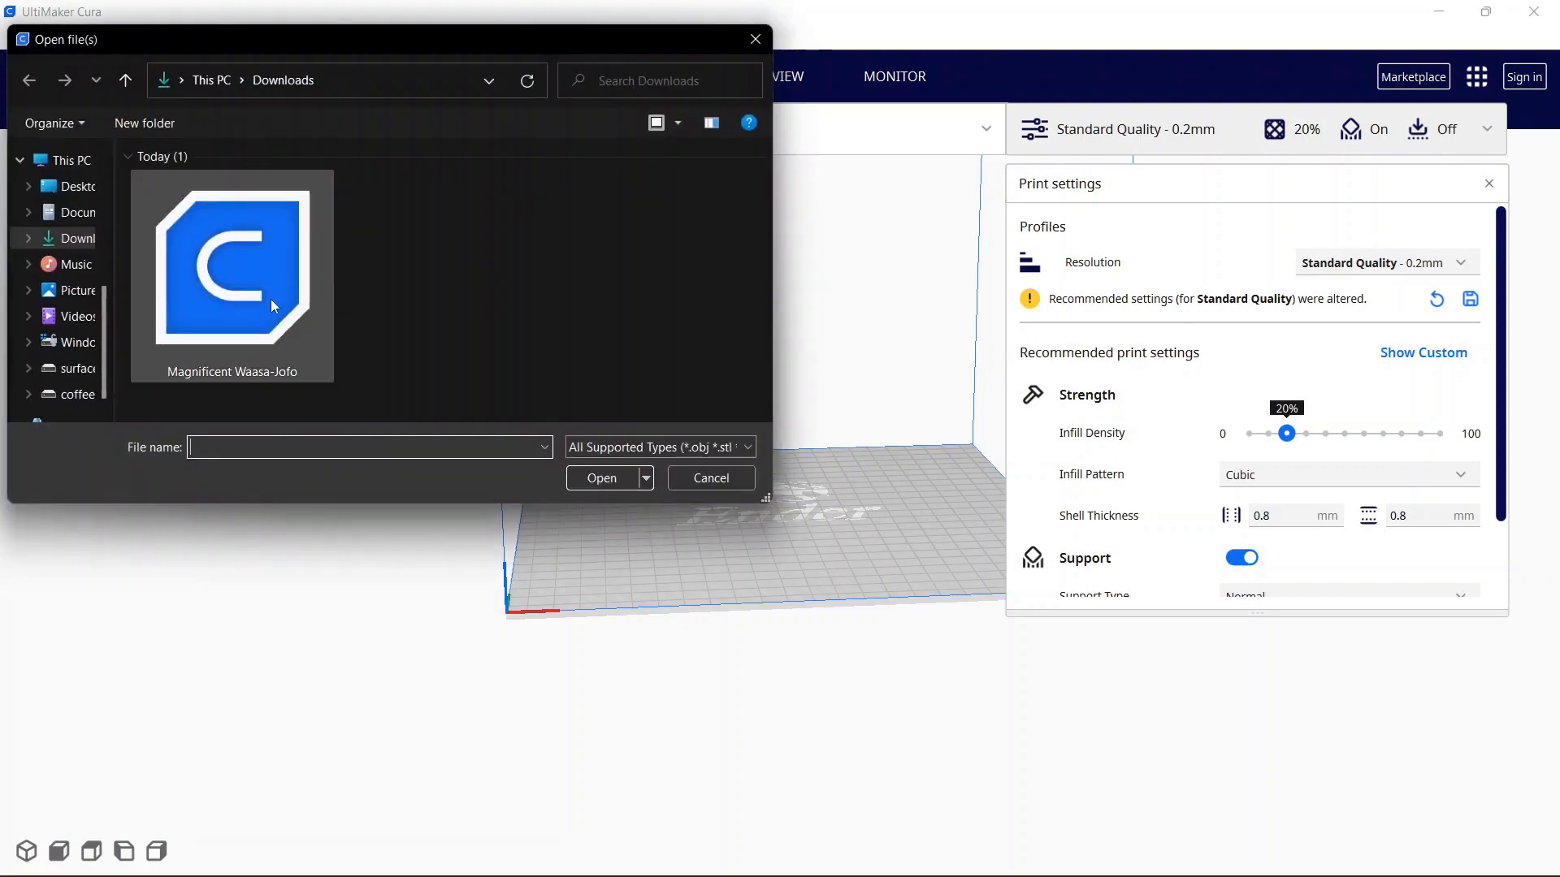
{"action": "double_click", "coordinate": [262, 289]}
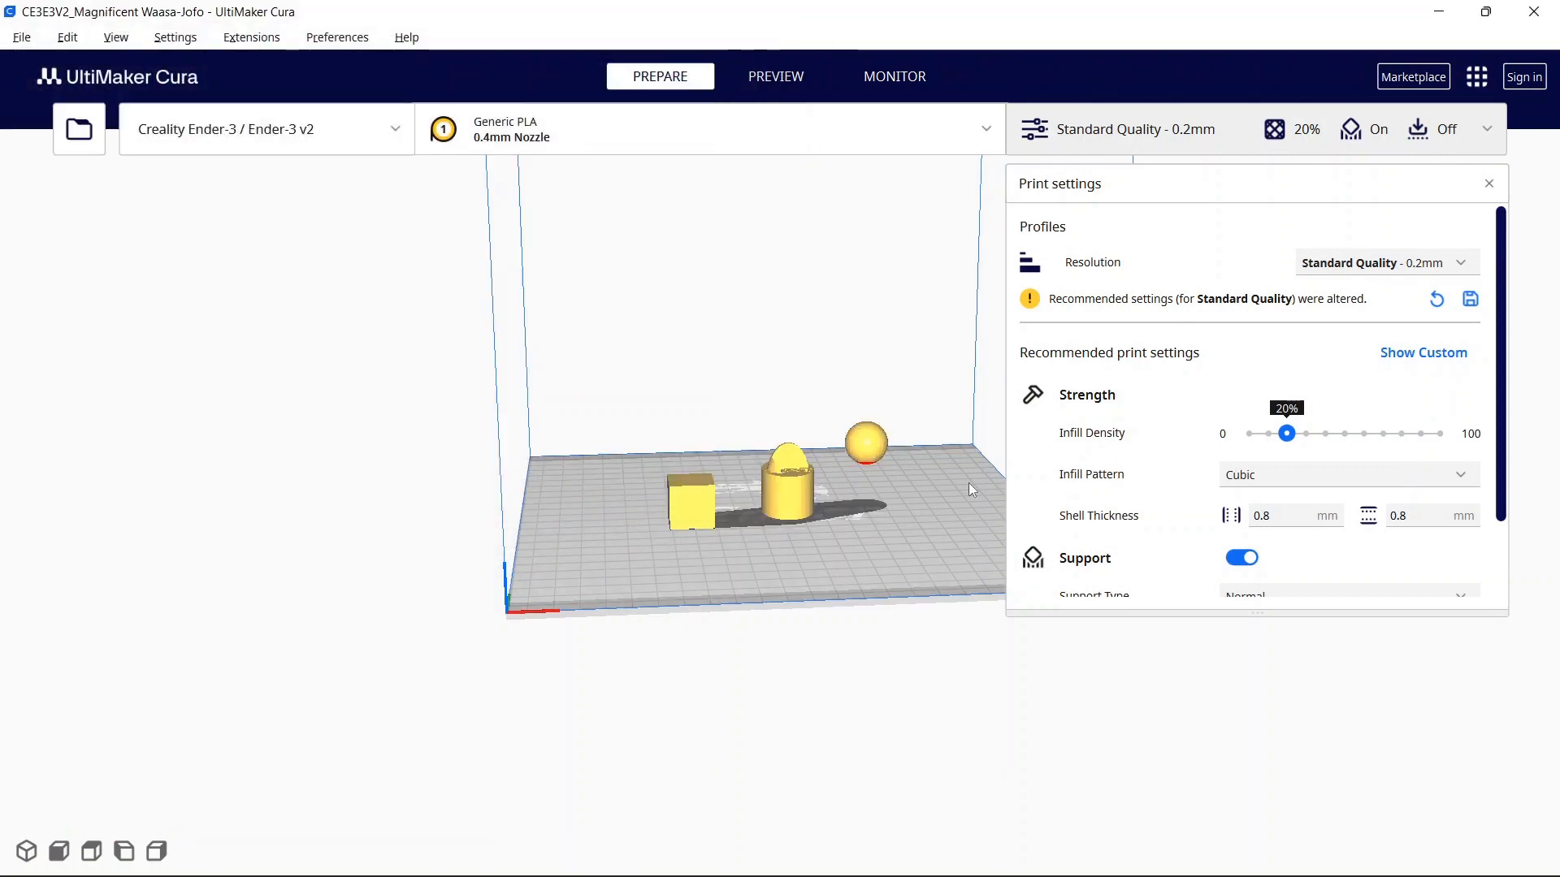
Scale the imported Magnificent Waasa-Jofo model uniformly to 200%.
{"action": "right_click_drag", "start_coordinate": [920, 485], "coordinate": [846, 537]}
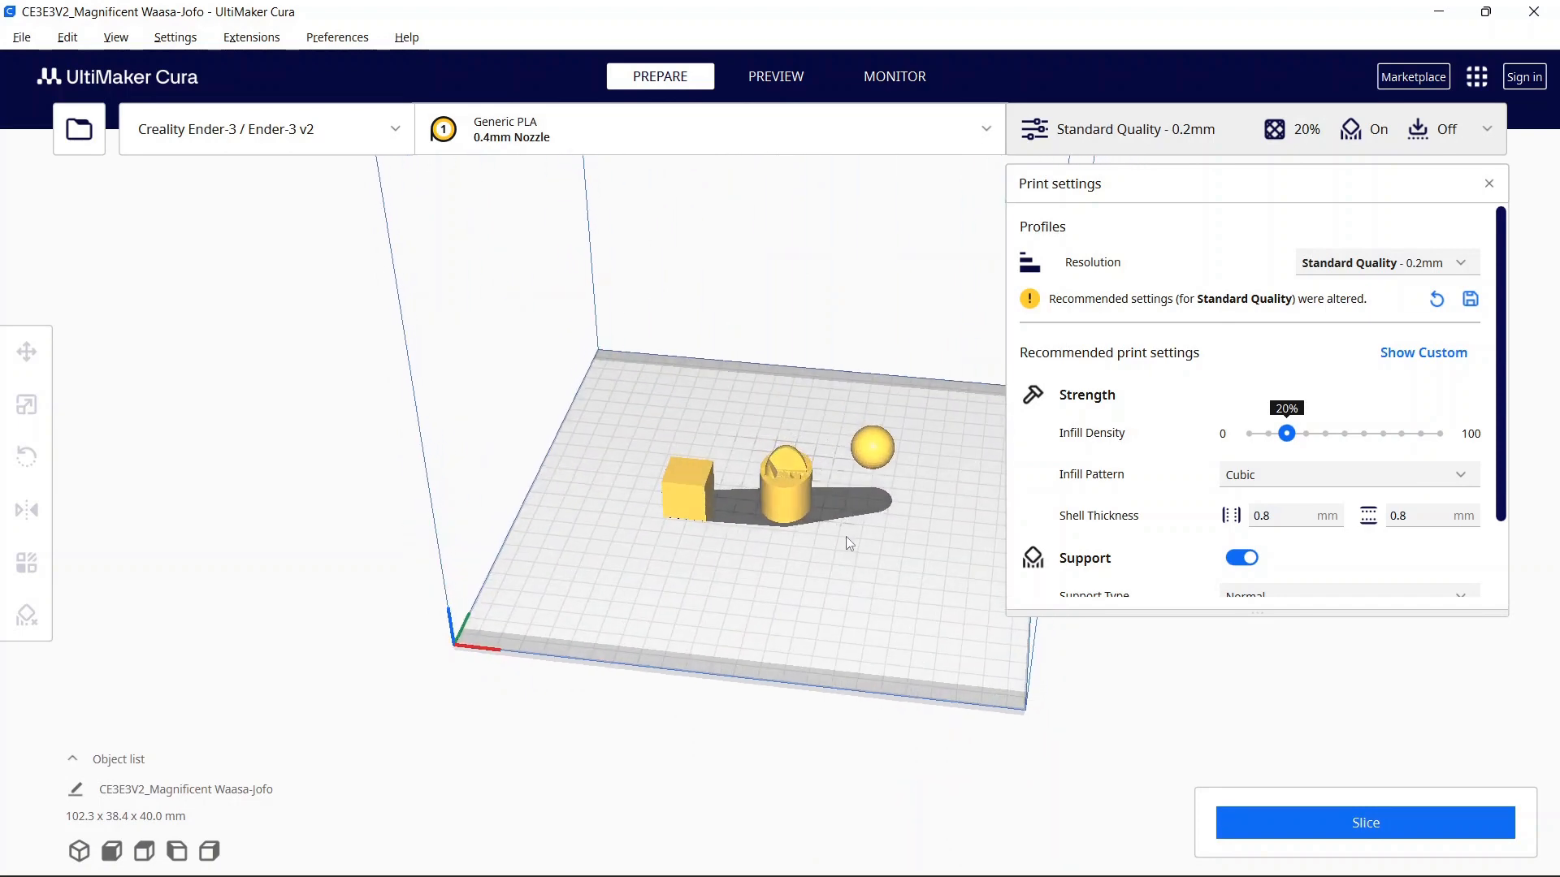
{"action": "scroll", "coordinate": [843, 538], "scroll_direction": "up", "scroll_amount": 5}
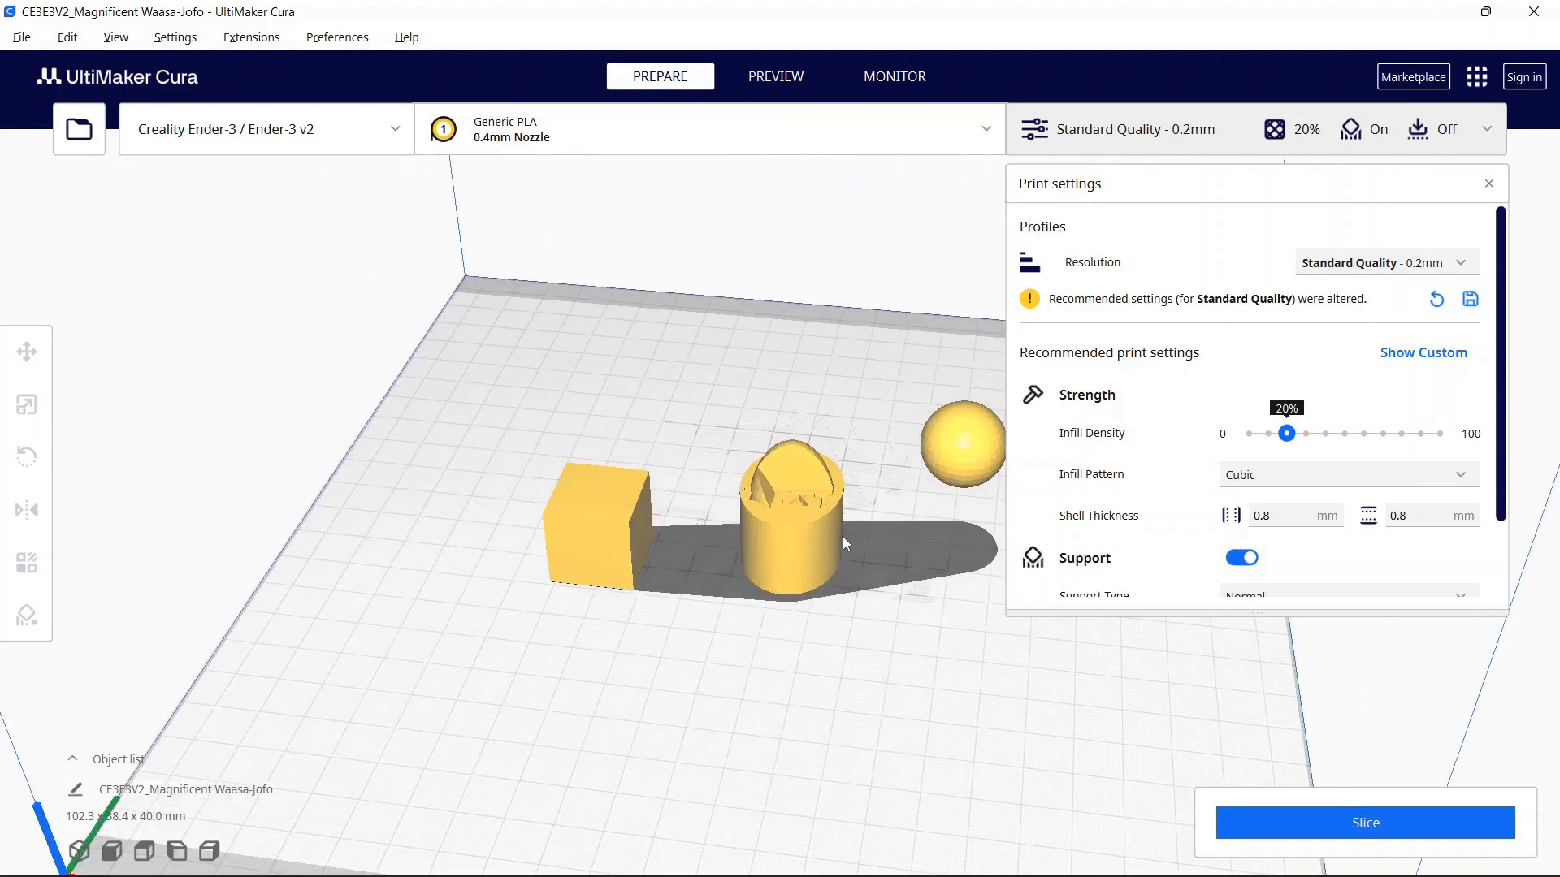
{"action": "right_click_drag", "start_coordinate": [896, 565], "coordinate": [879, 563]}
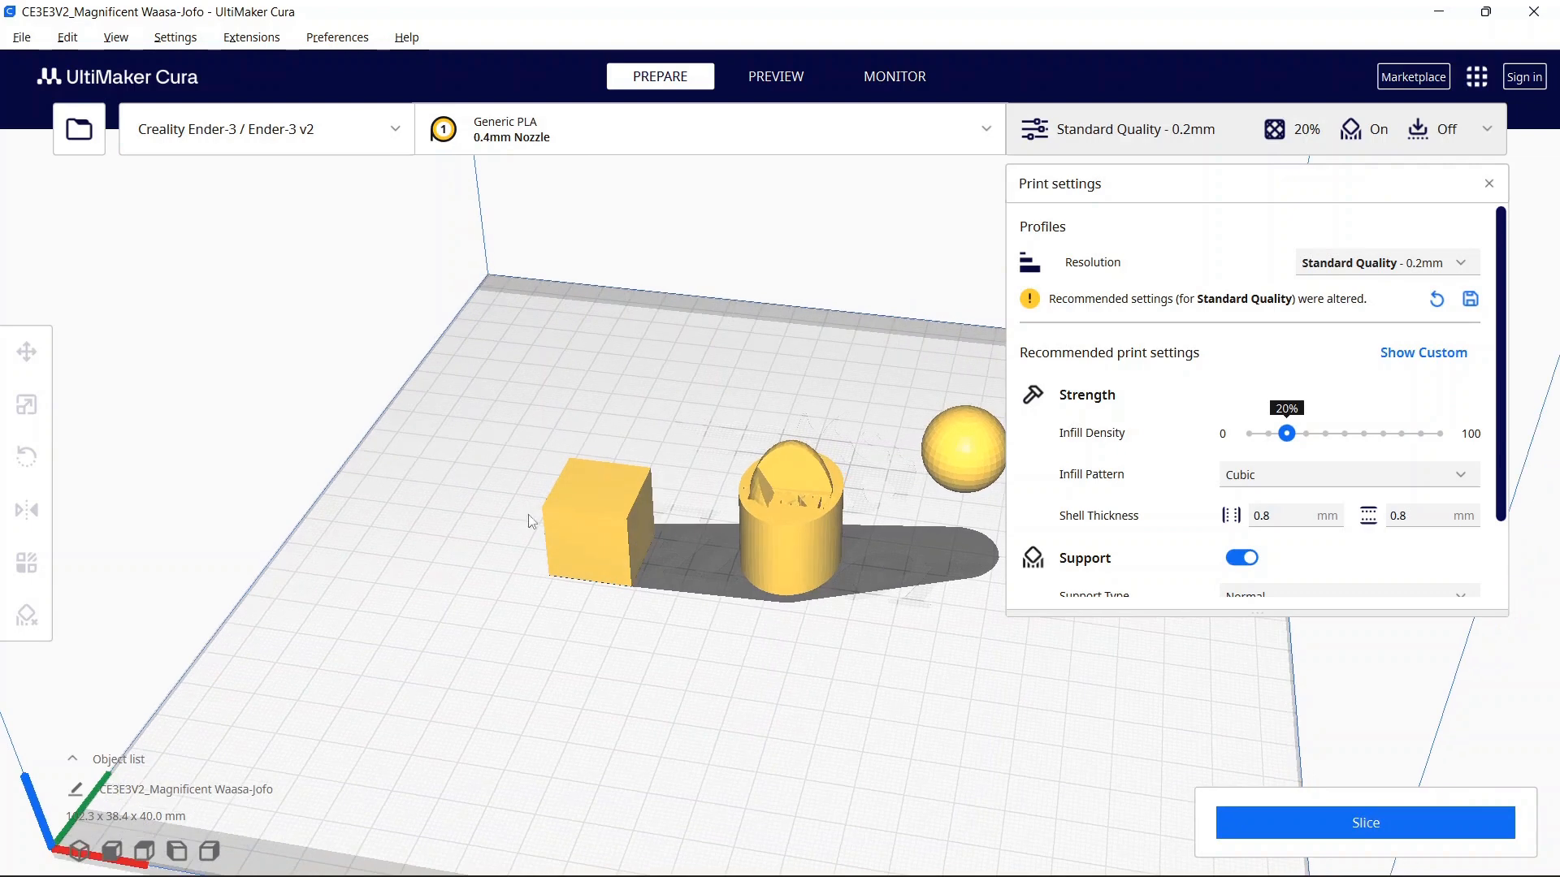
{"action": "left_click", "coordinate": [609, 520]}
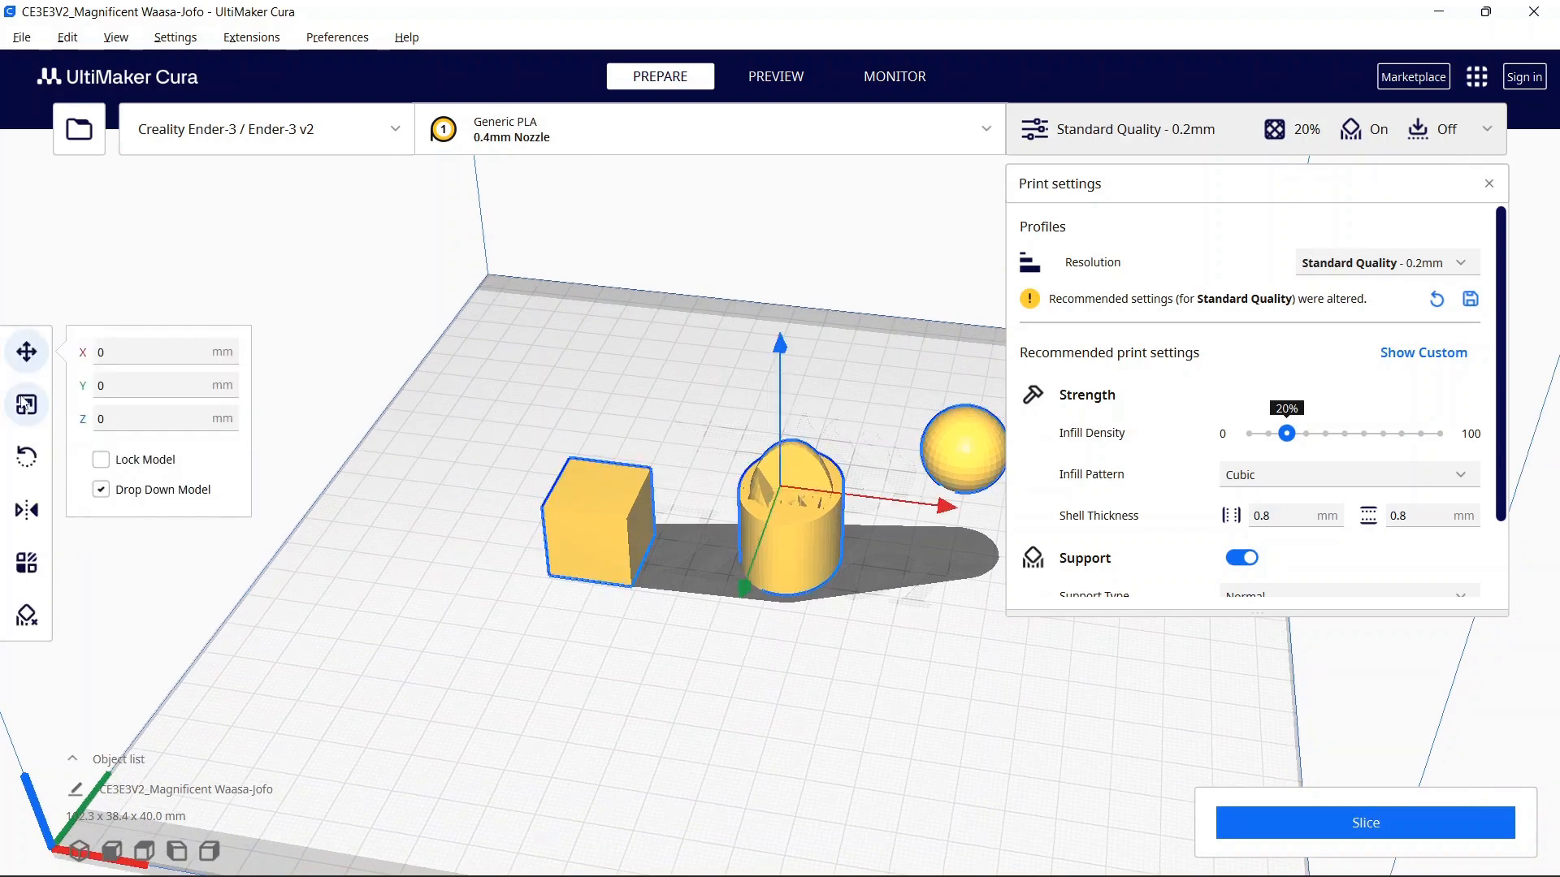
{"action": "left_click", "coordinate": [27, 404]}
{"action": "double_click", "coordinate": [268, 404]}
{"action": "type", "text": "200"}
{"action": "key", "text": "Return"}
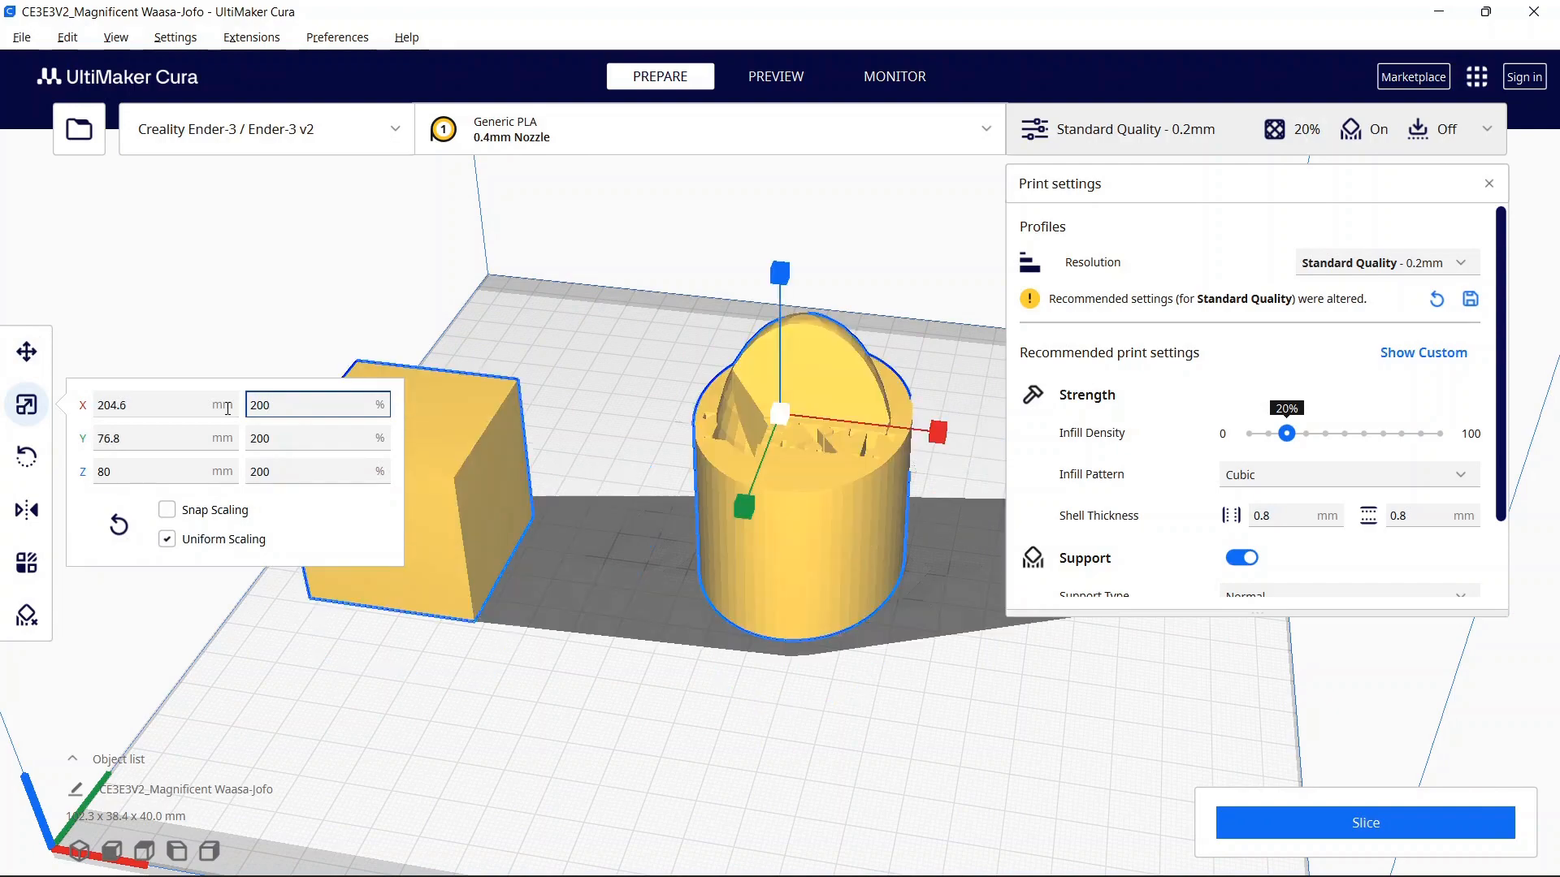
{"action": "left_click", "coordinate": [646, 702]}
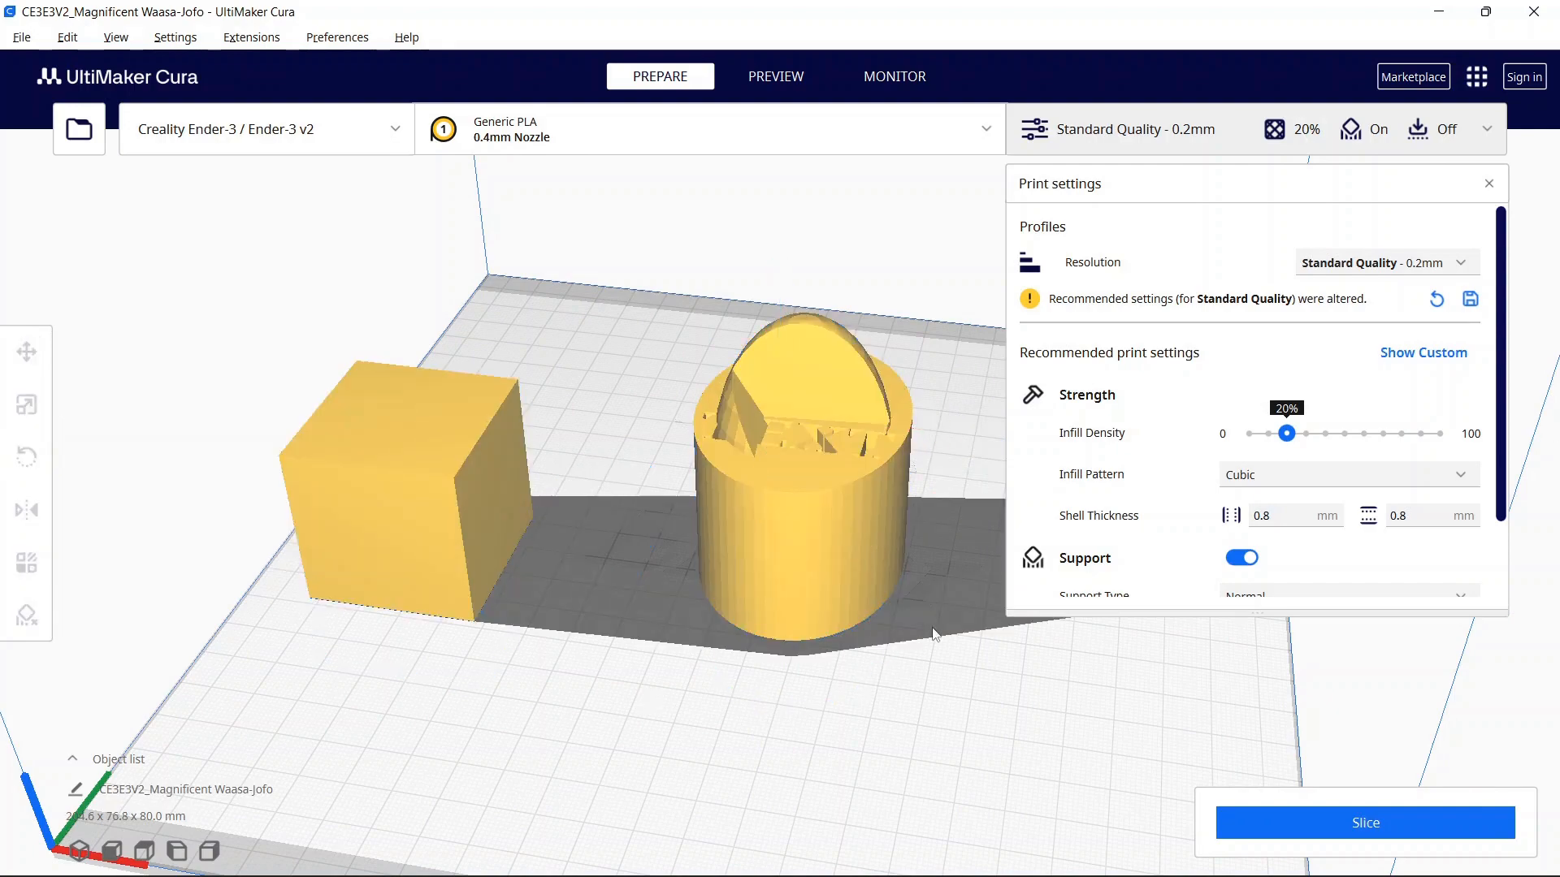
Slice the enlarged model with the Standard Quality 0.2 mm print settings.
{"action": "right_click_drag", "start_coordinate": [881, 692], "coordinate": [1049, 676]}
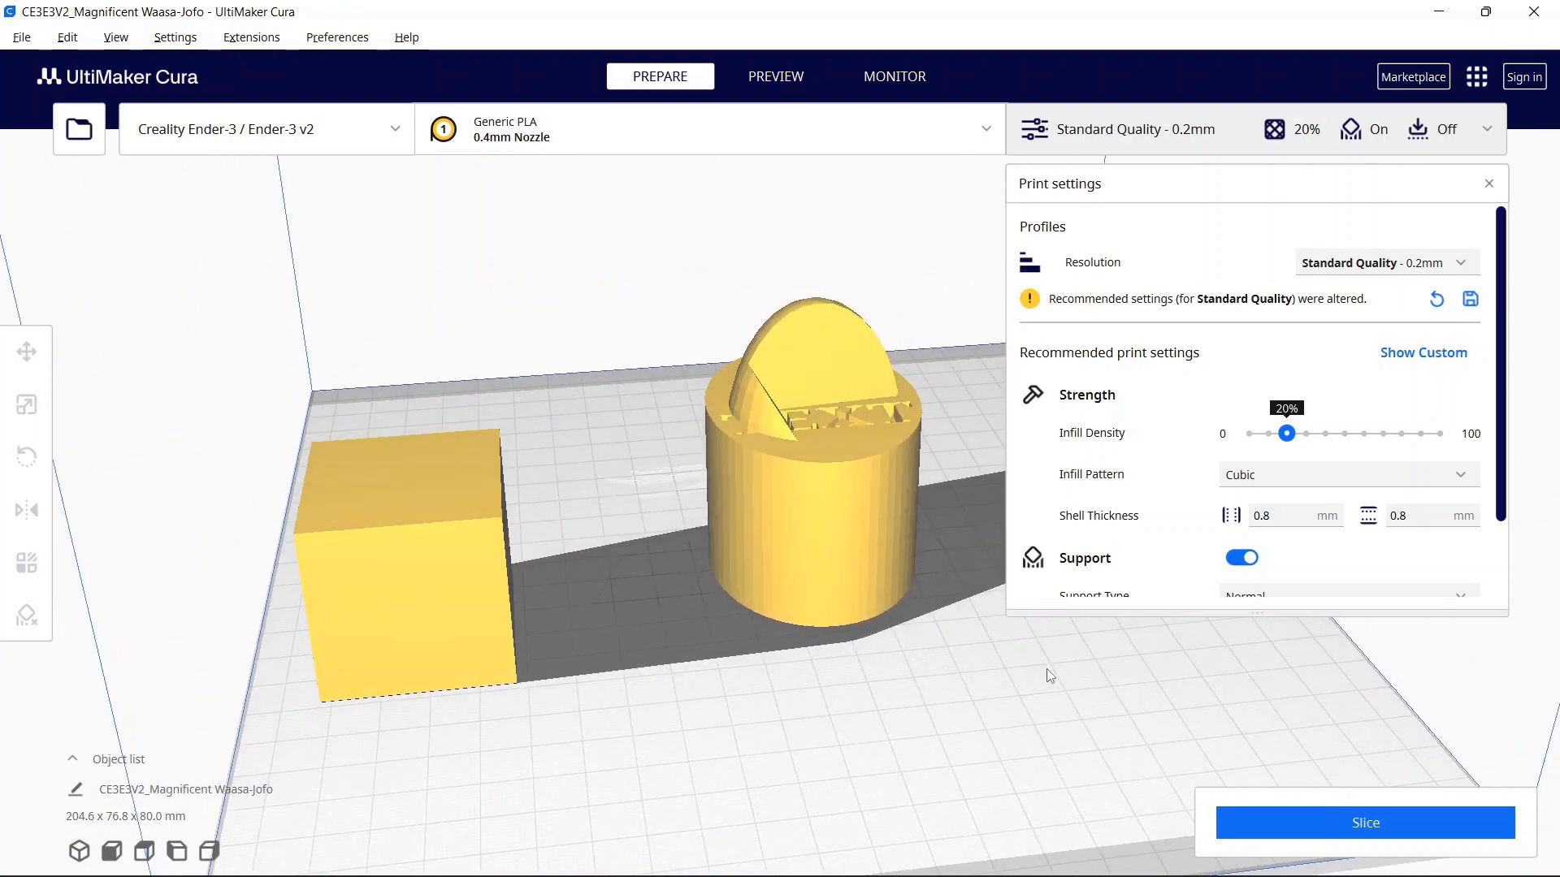
{"action": "left_click", "coordinate": [1350, 822]}
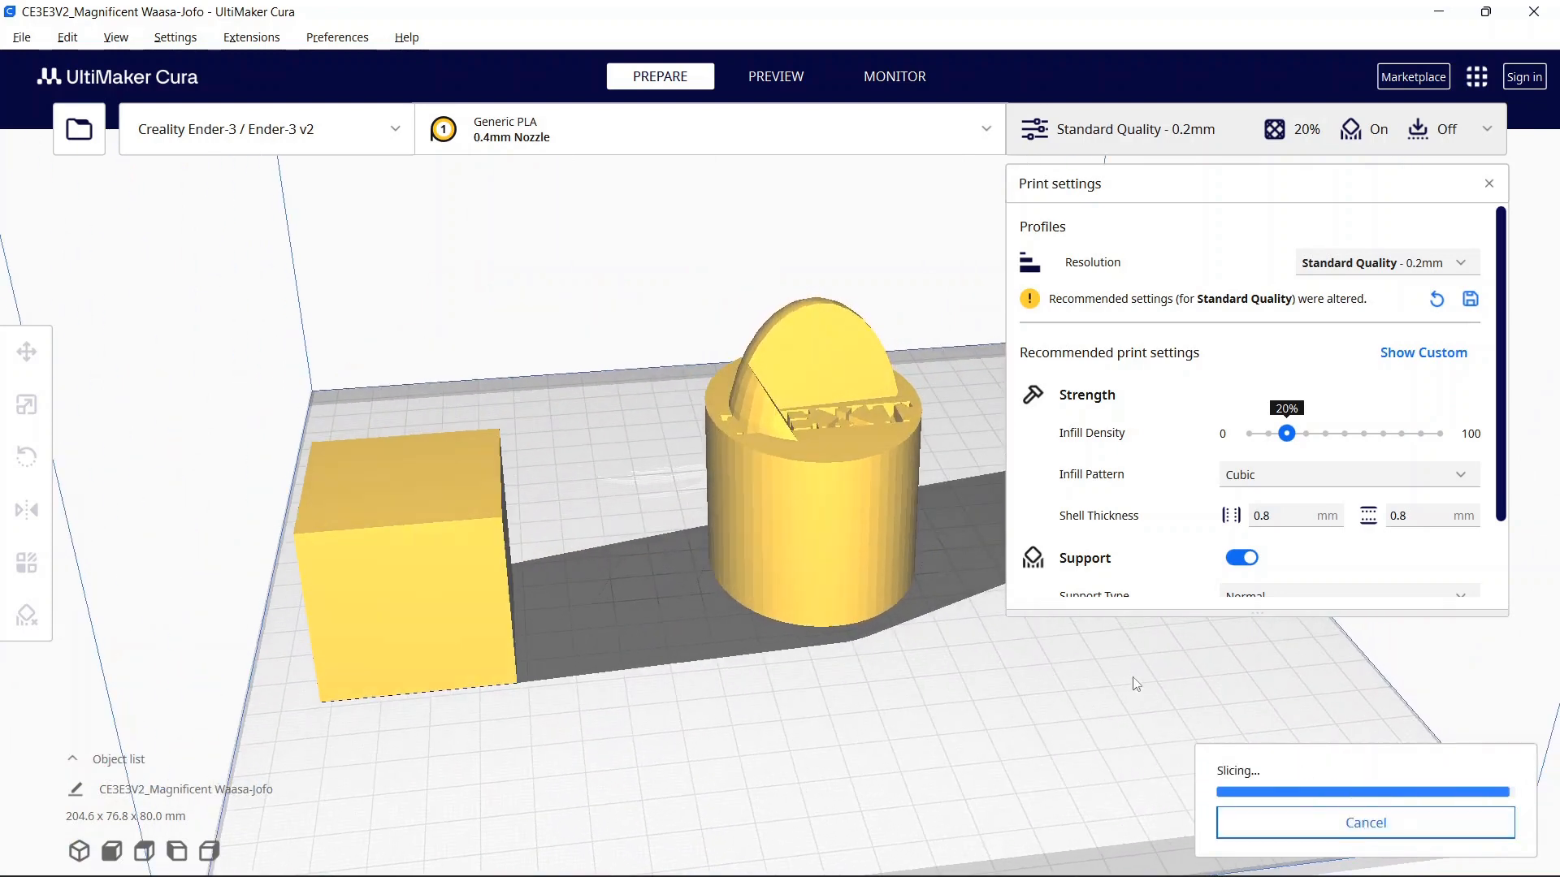